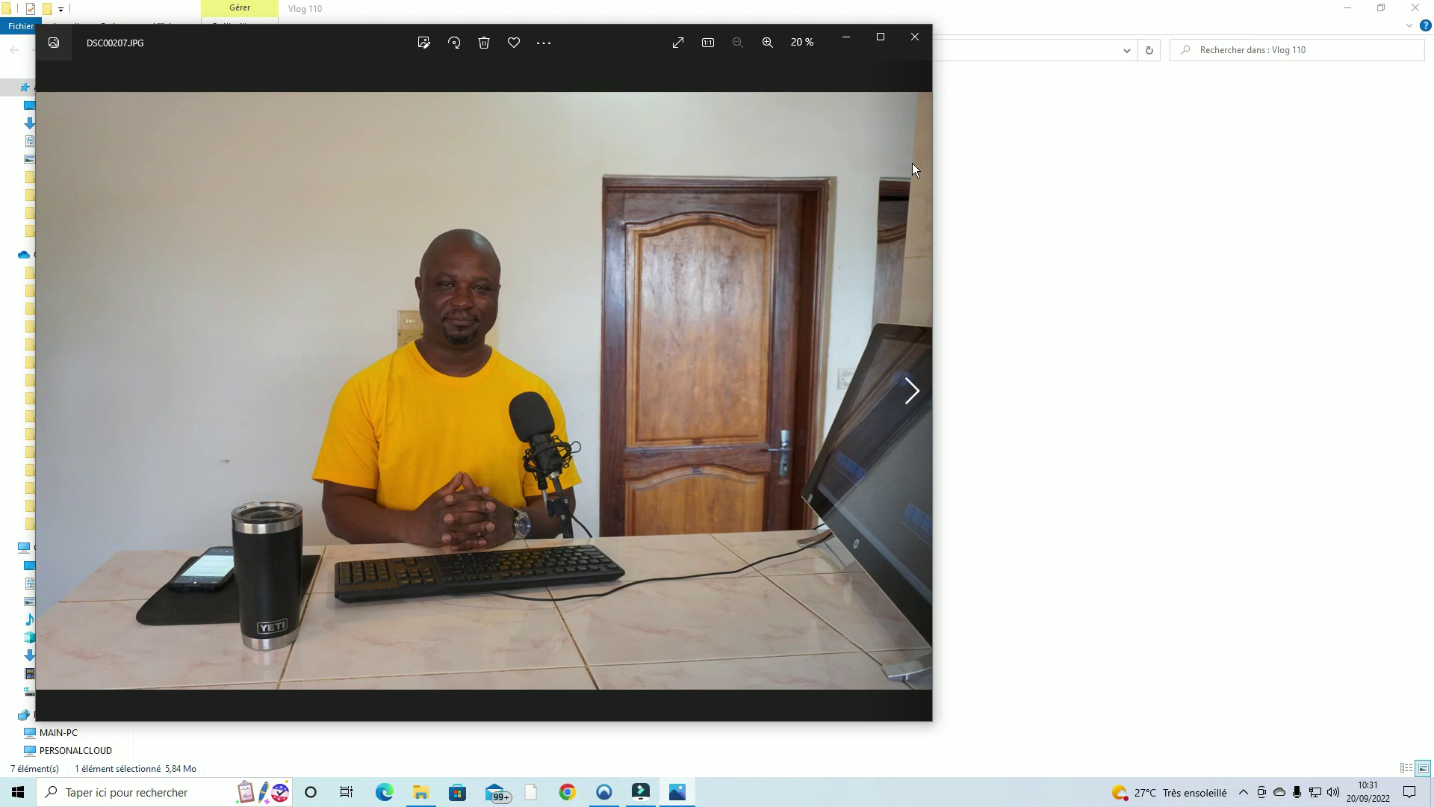
Close the photo preview and open DSC00207 from the Vlog 110 folder in Paint 3D, with the window maximized.
click(915, 36)
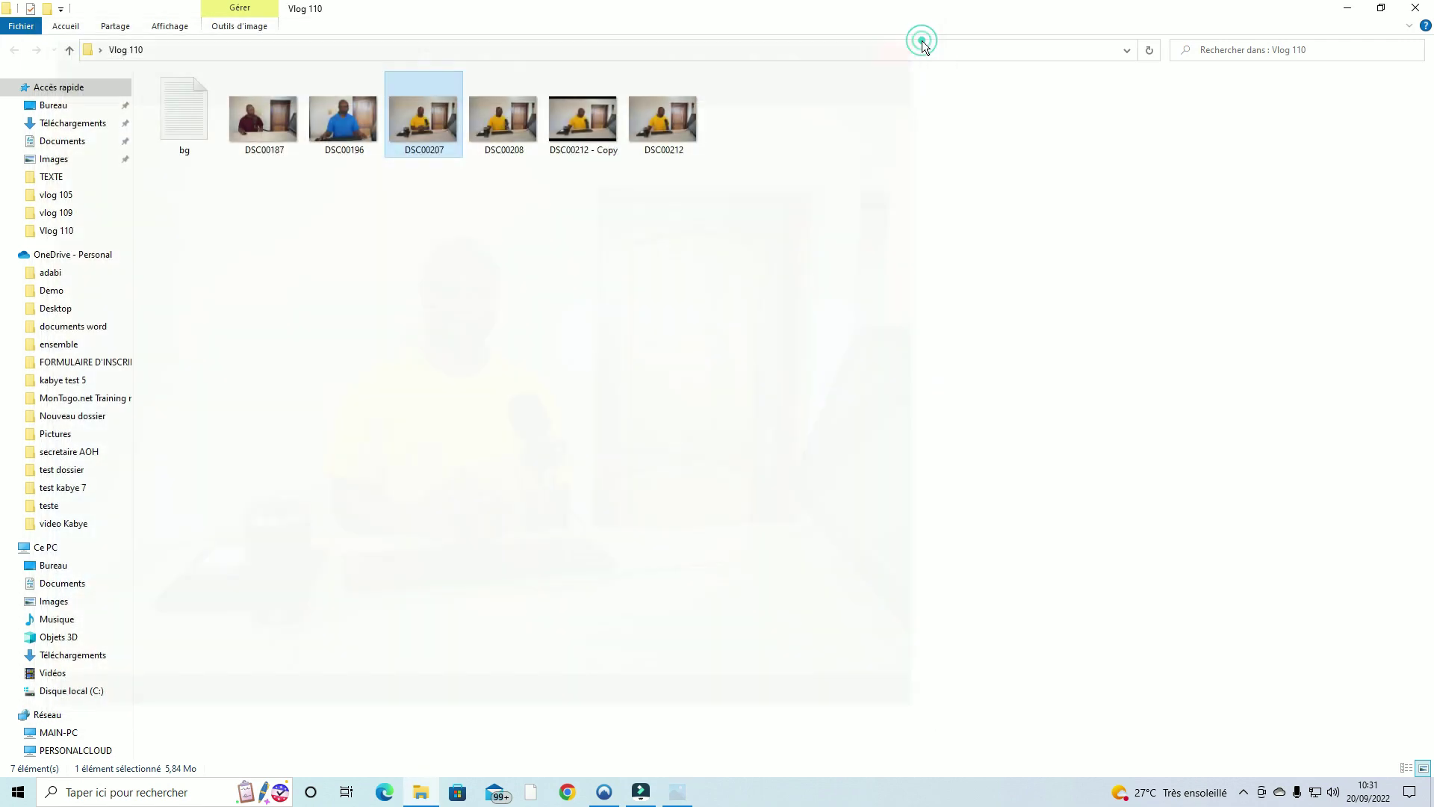
click(832, 264)
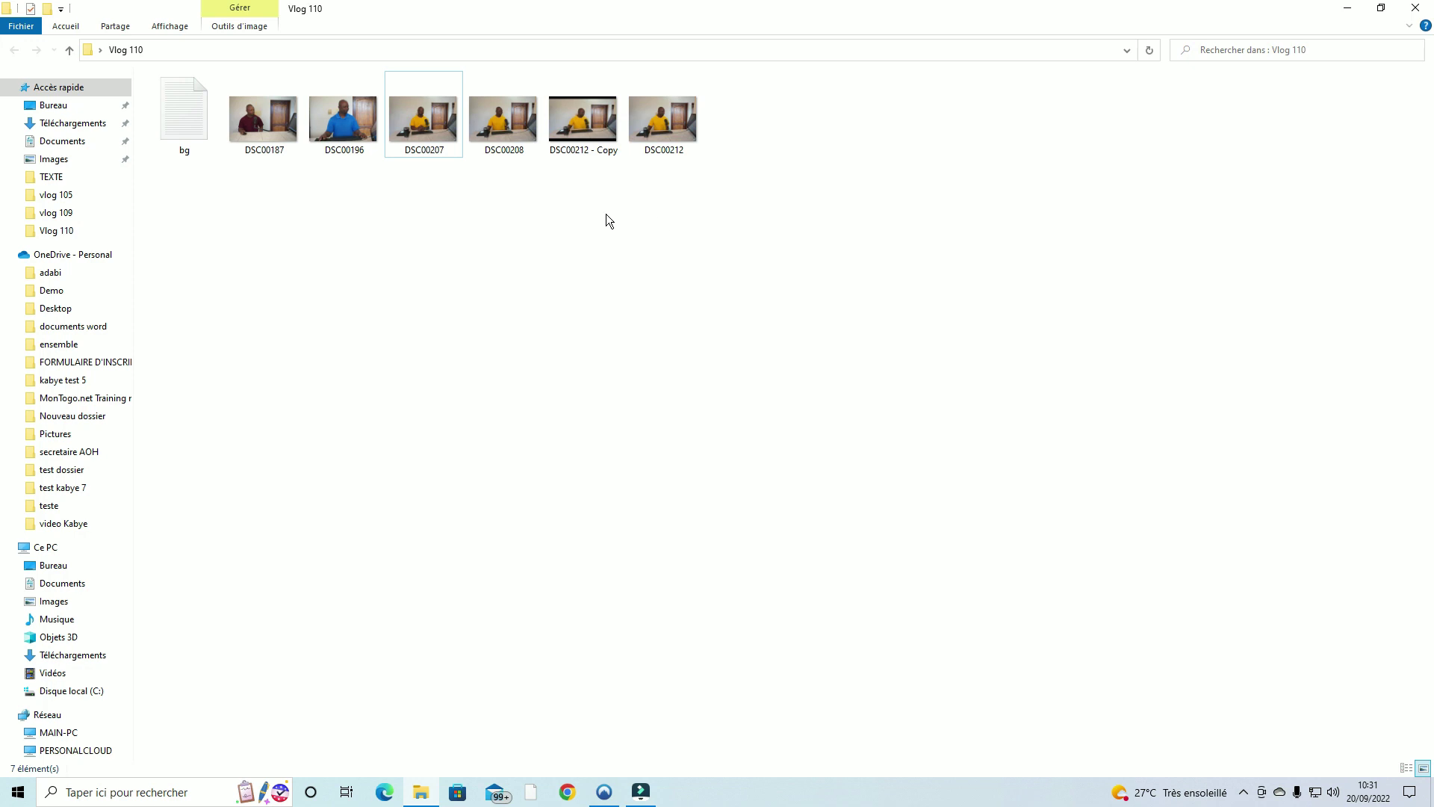
mouse_move(433, 133)
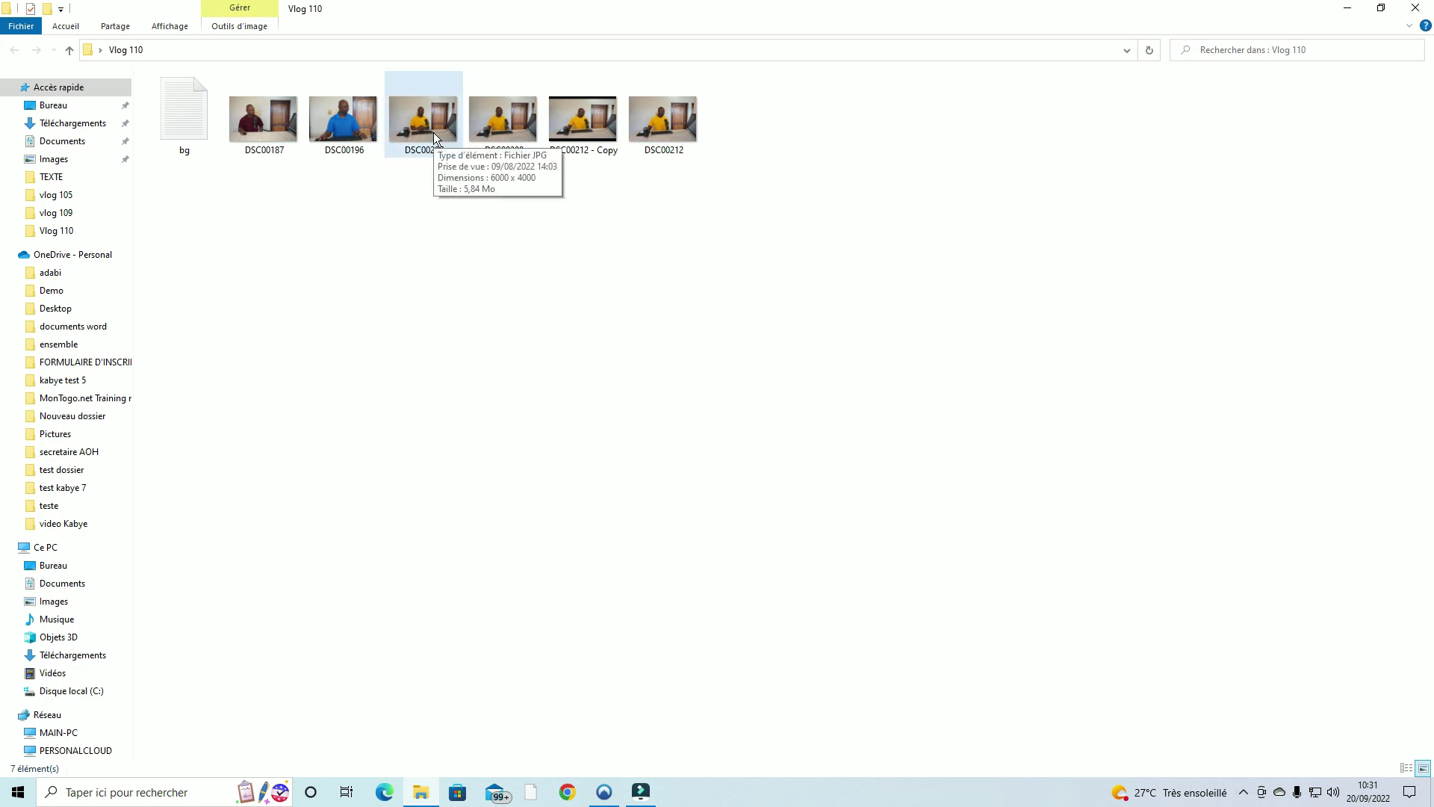
right_click(434, 132)
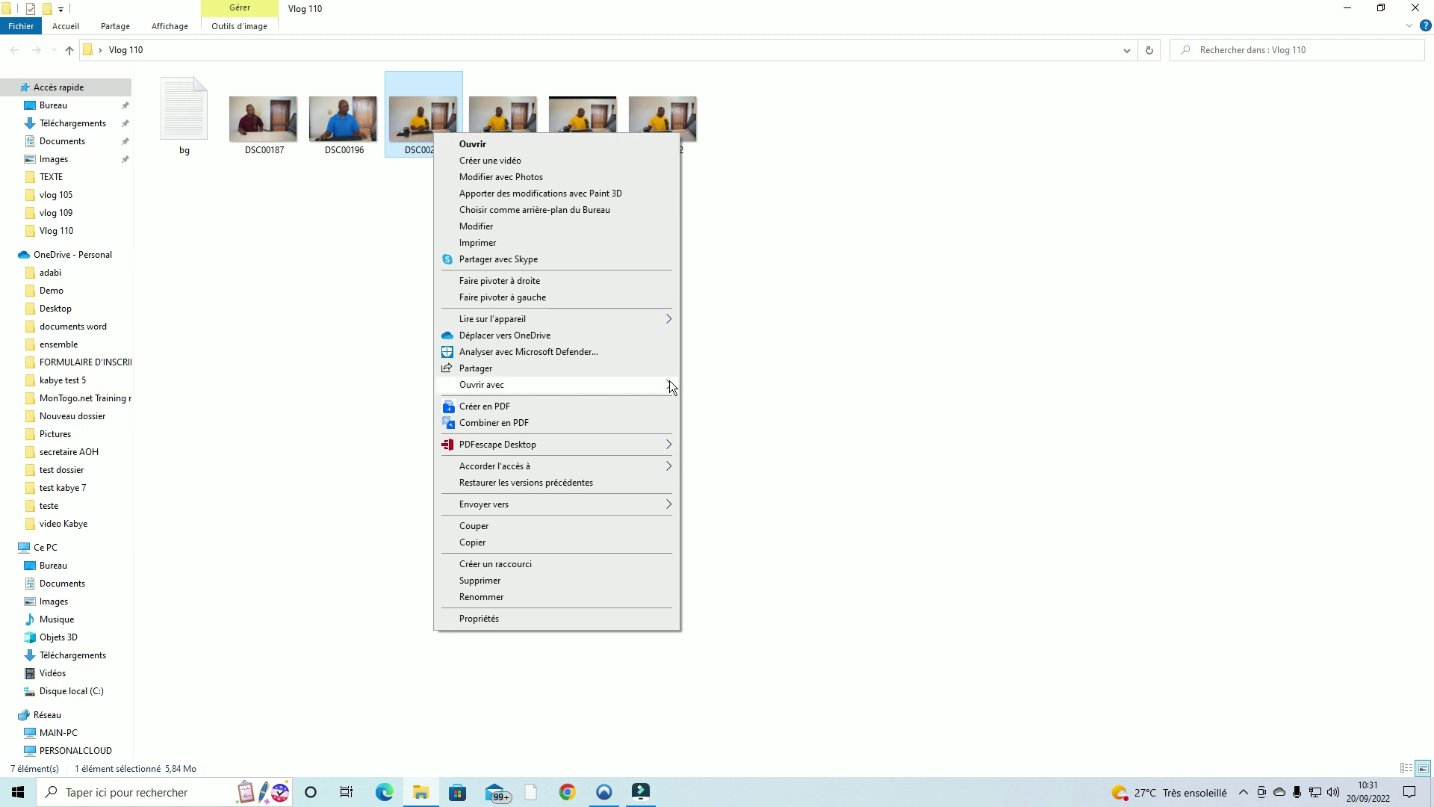
mouse_move(670, 385)
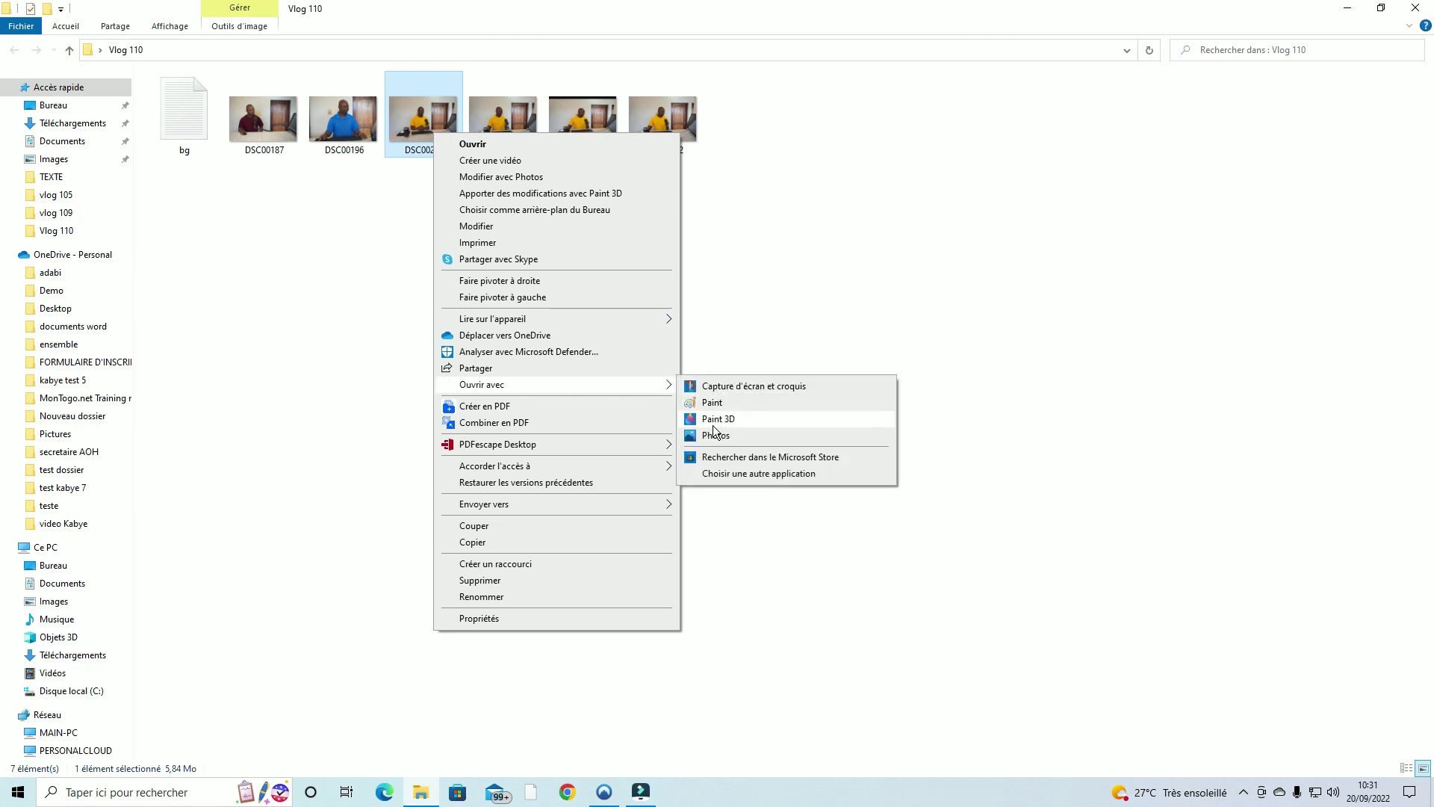
click(714, 425)
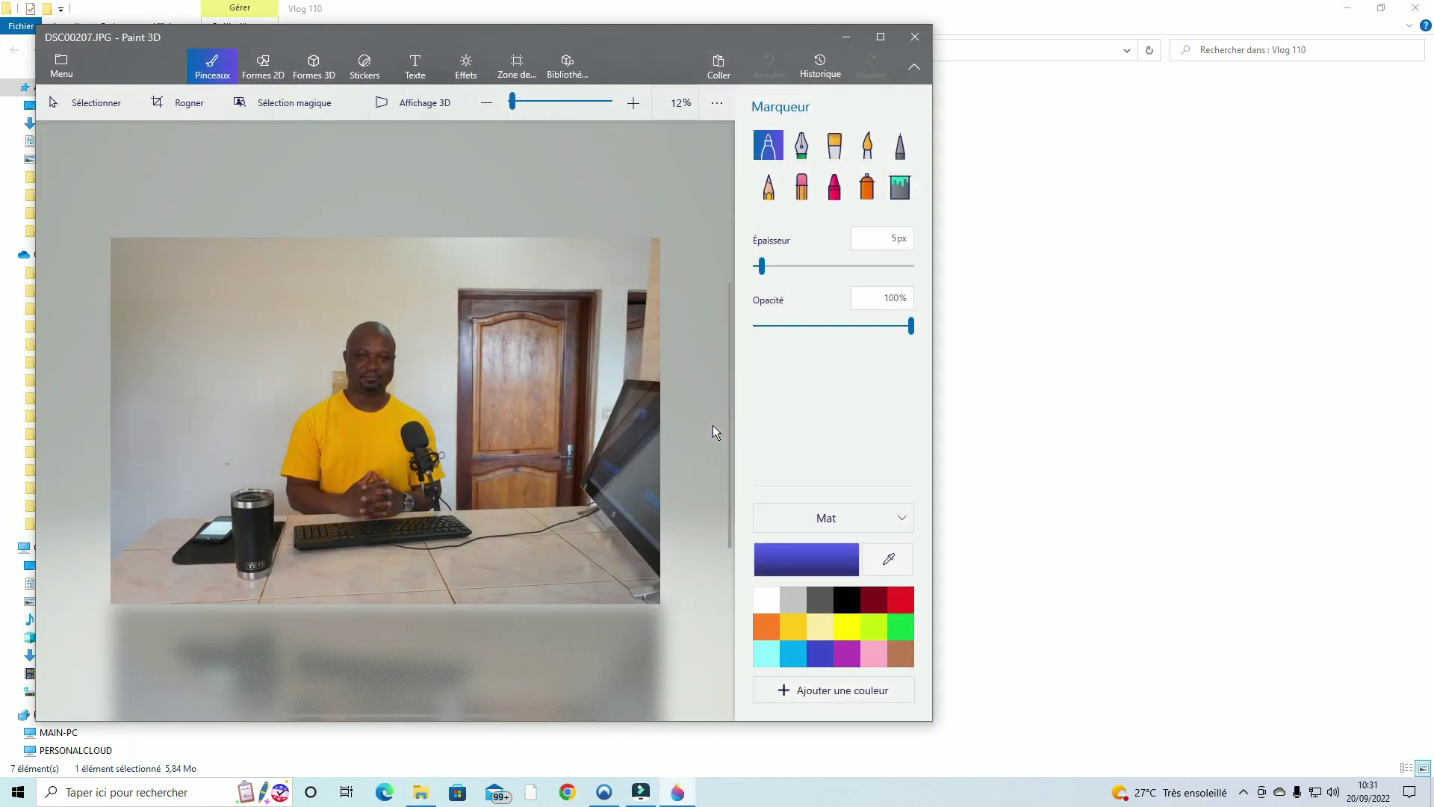
click(880, 38)
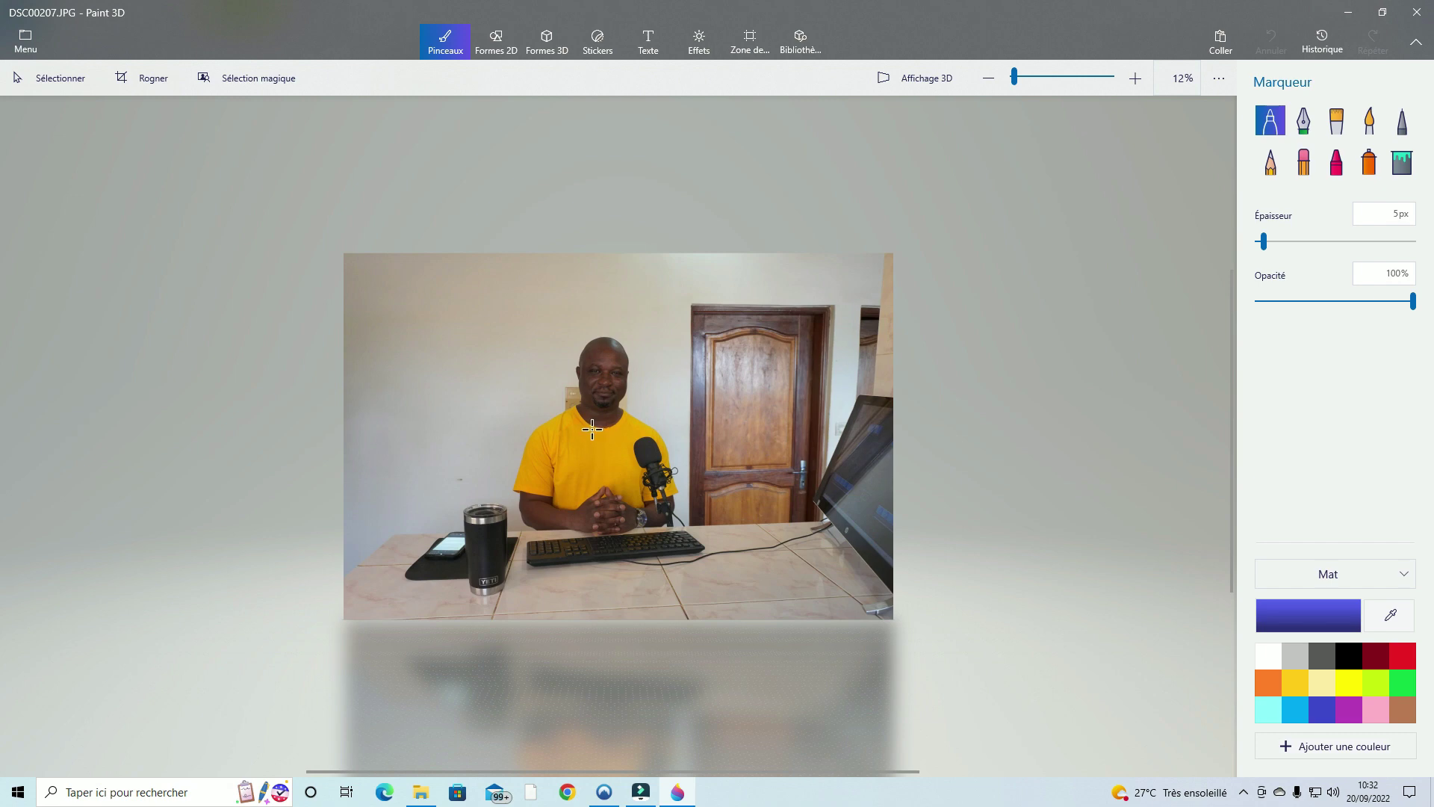
click(557, 422)
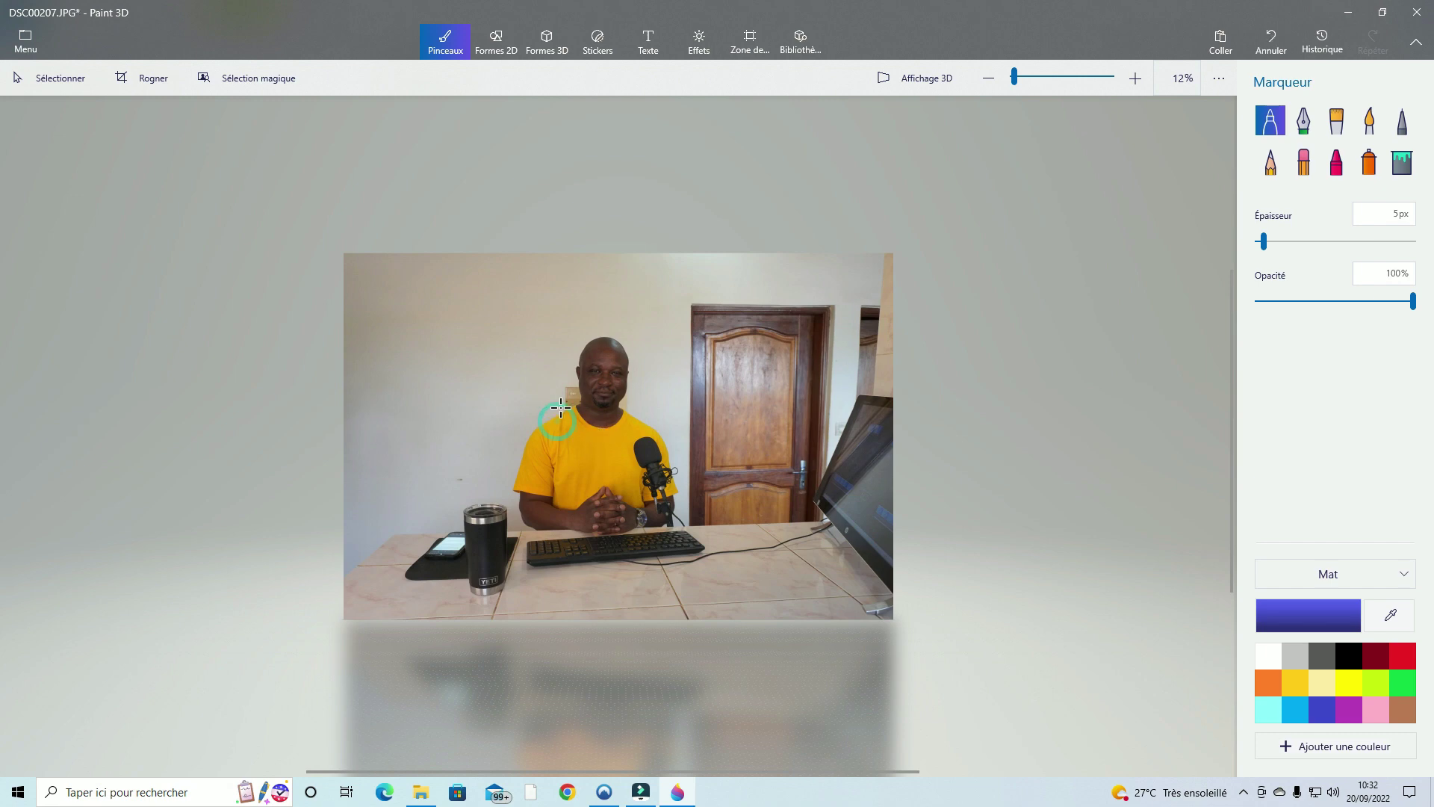
Start a Magic select cutout and tighten its area on all four sides around the seated man.
click(267, 83)
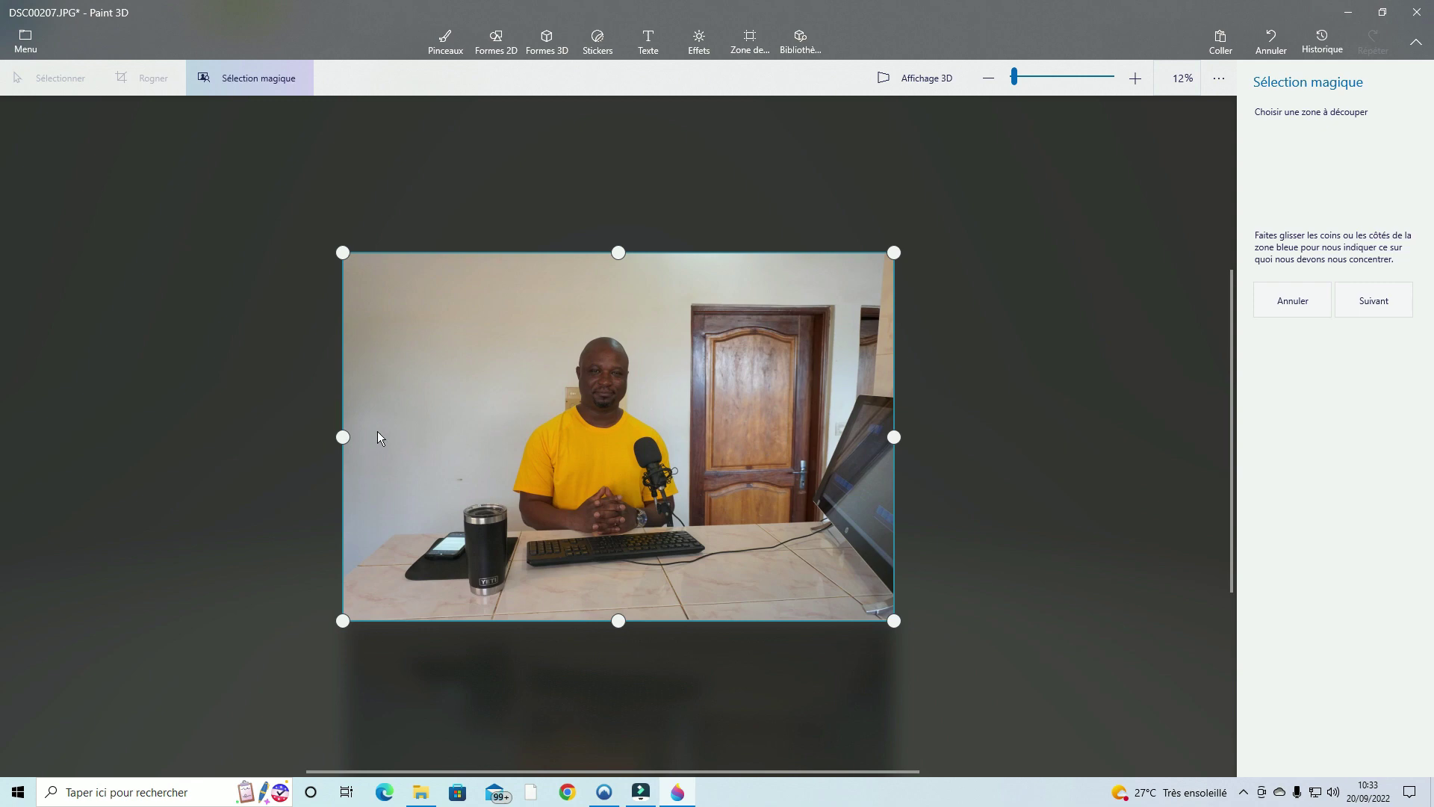
click(344, 437)
drag(344, 437, 512, 458)
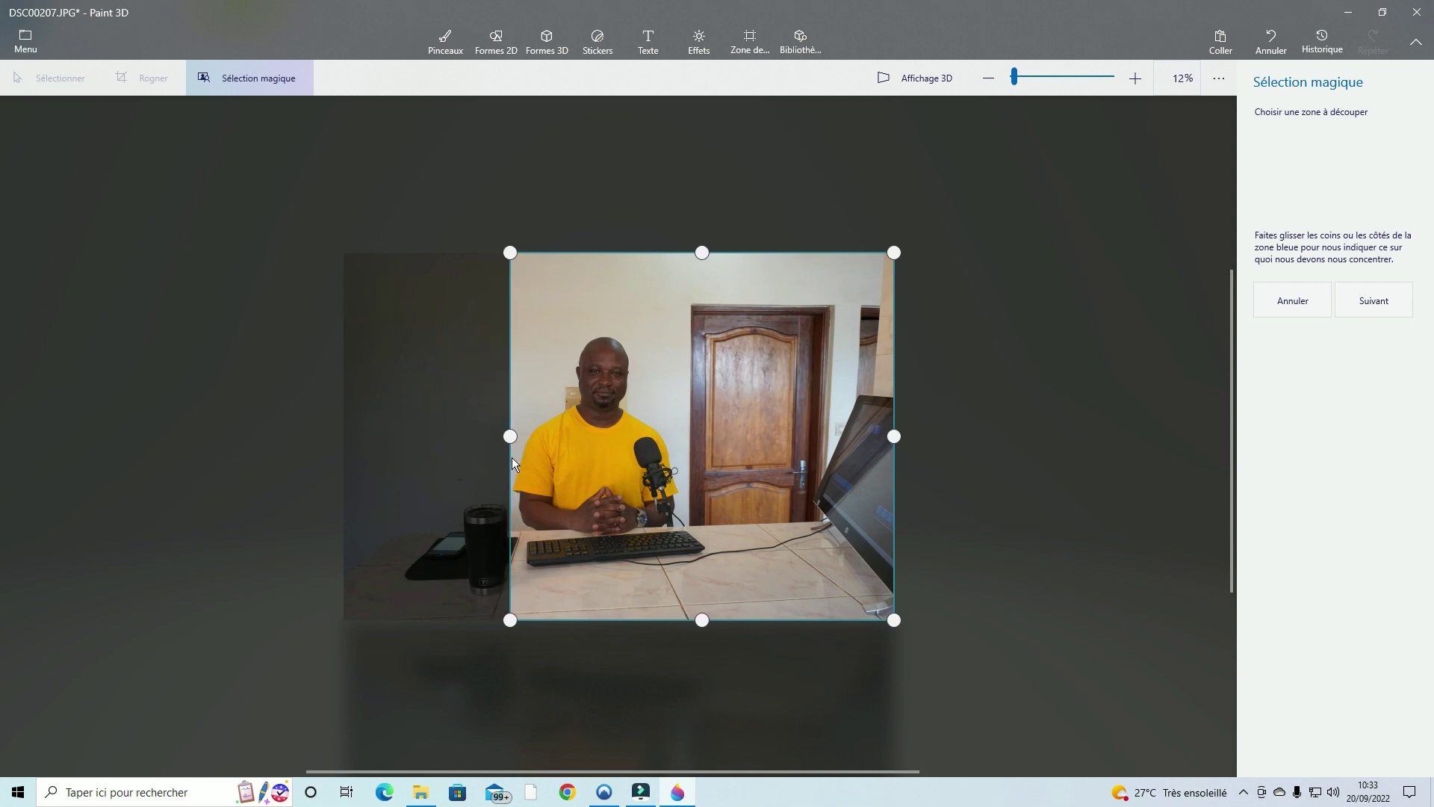
drag(699, 619, 706, 531)
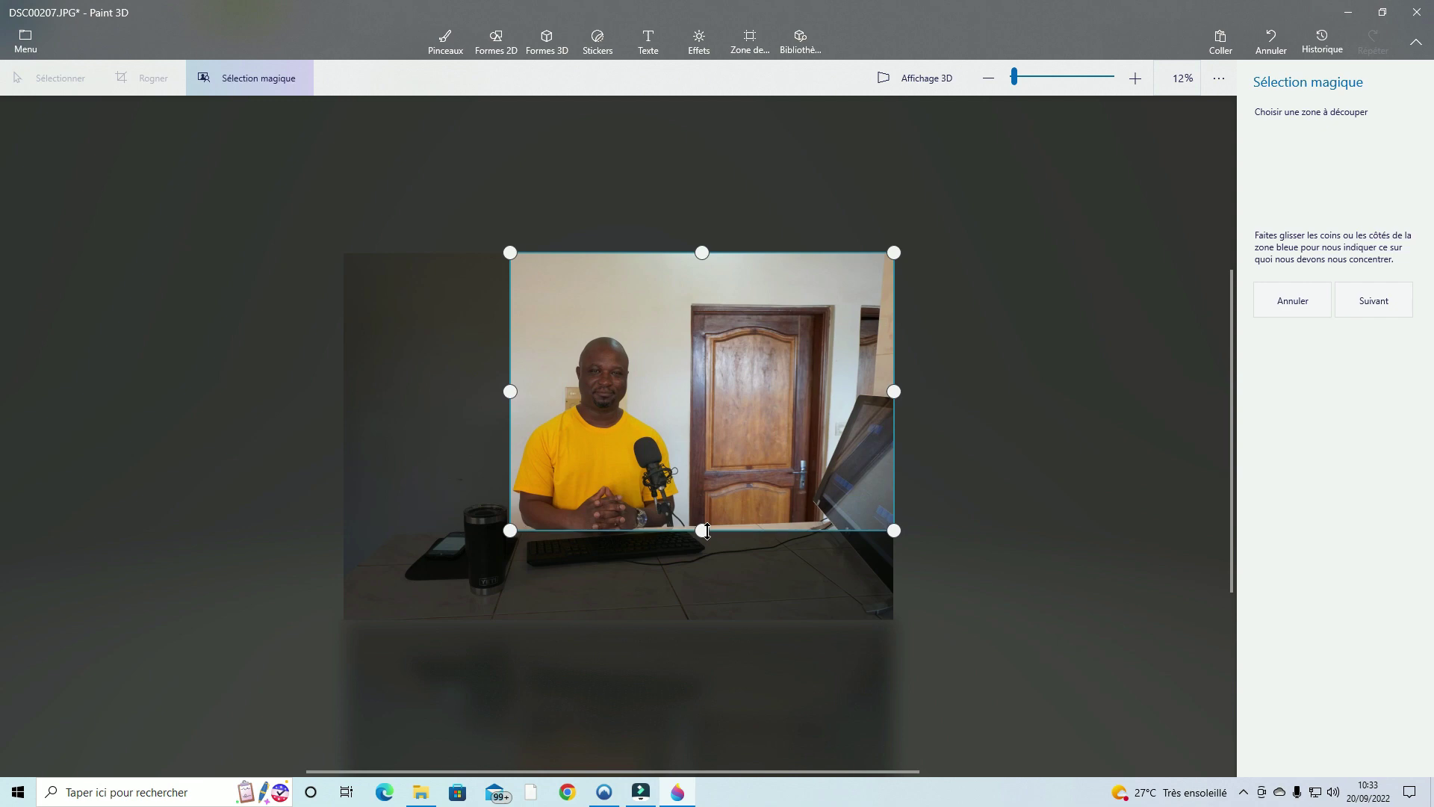
drag(890, 393, 685, 409)
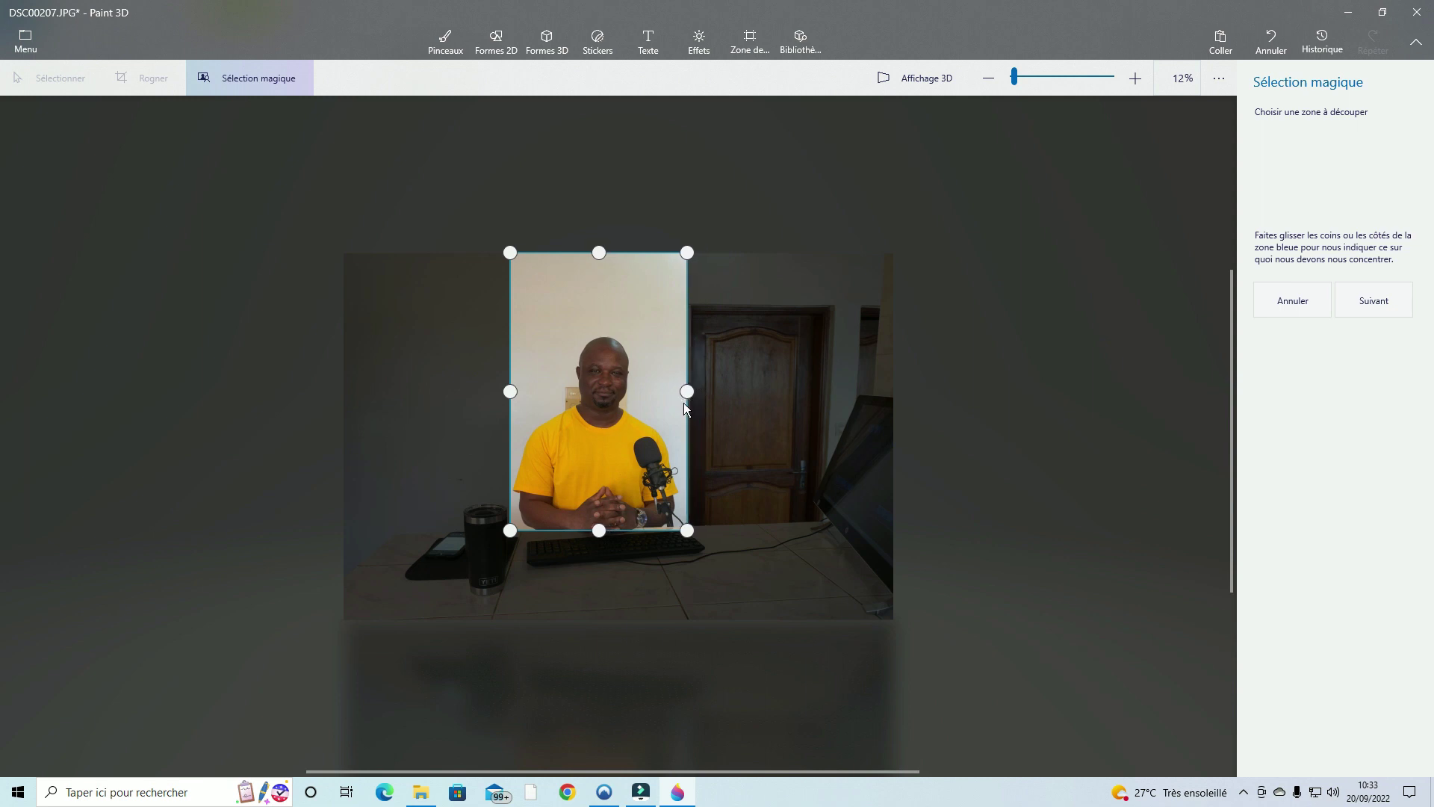
drag(597, 255, 589, 338)
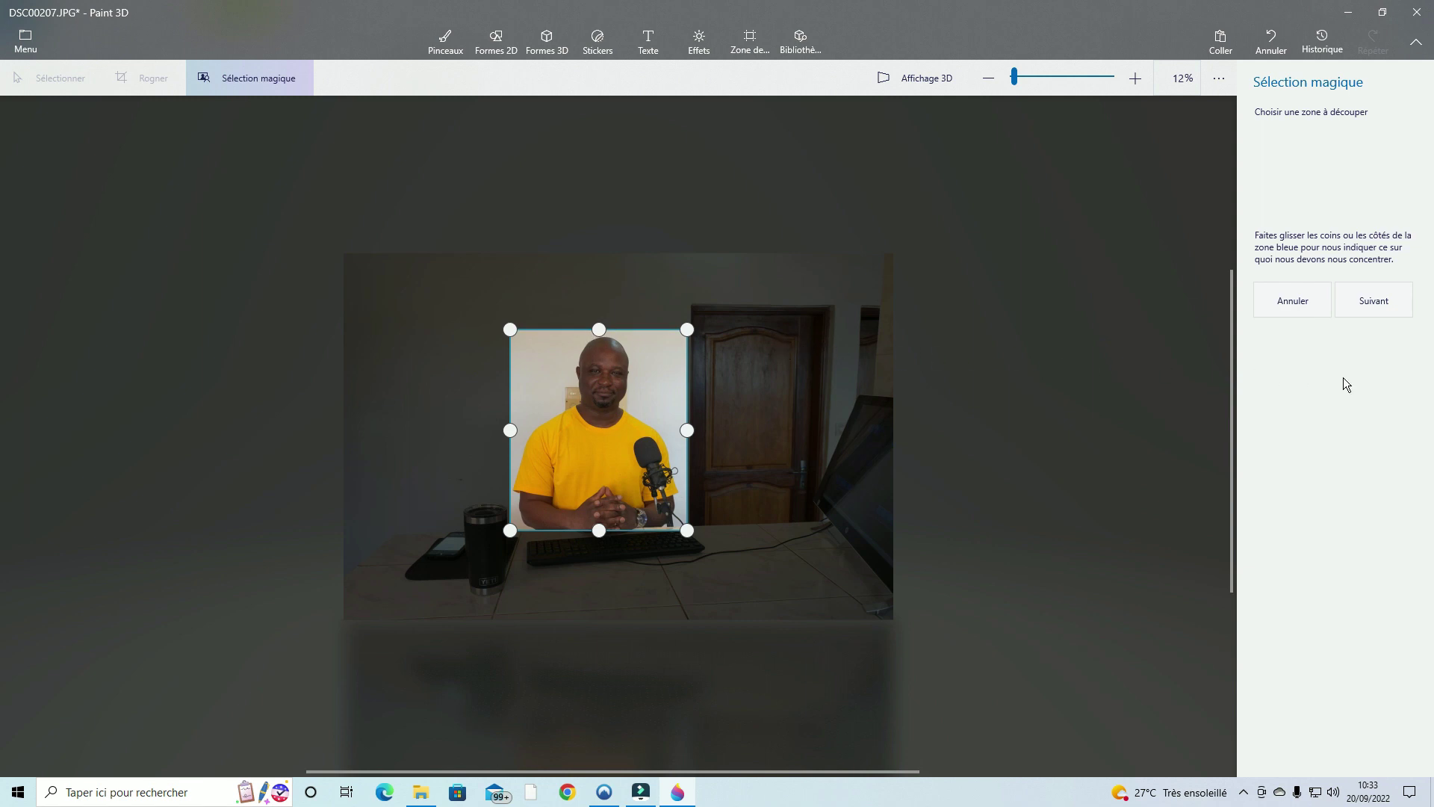
click(1381, 307)
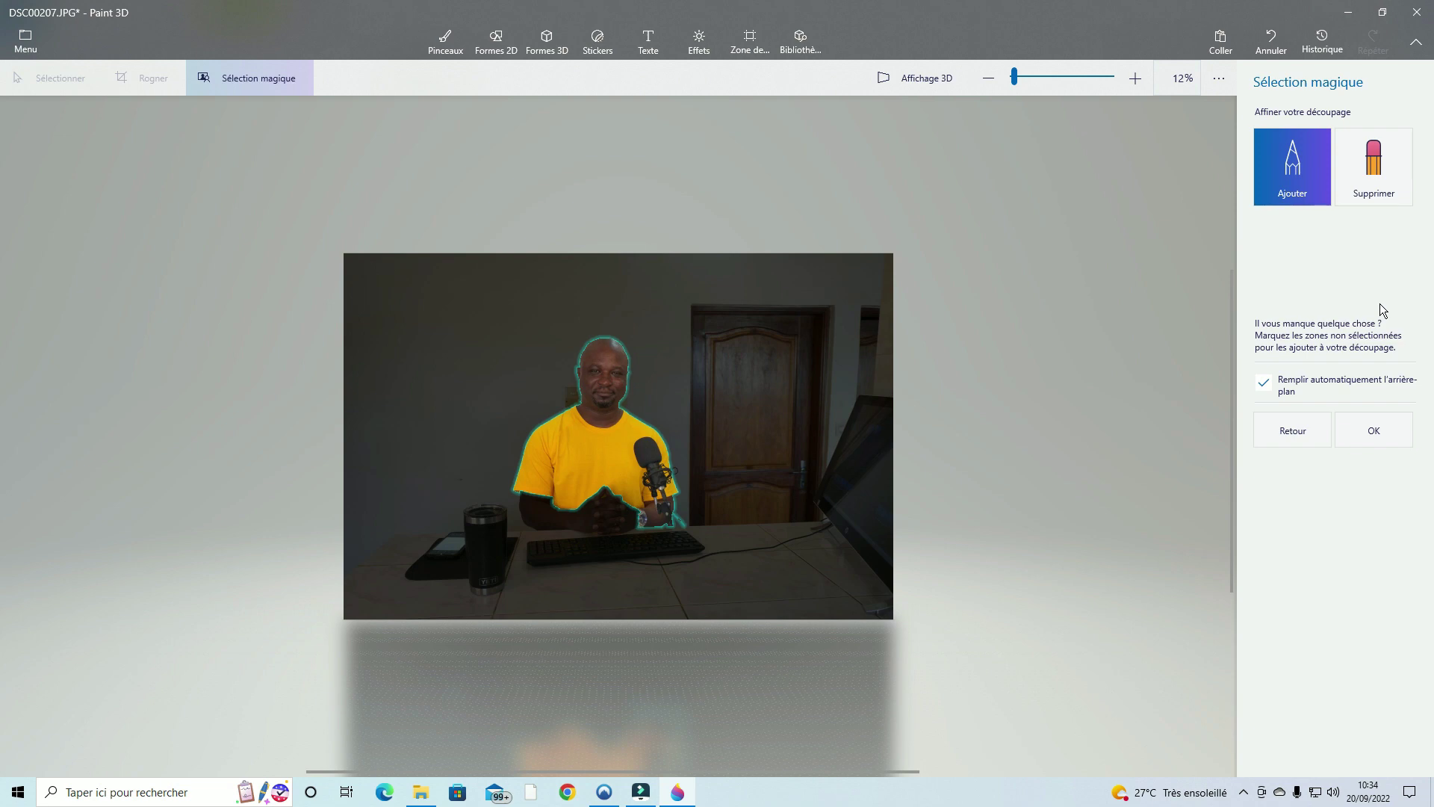
Add the man's unselected forearm and clasped hands to the cutout.
click(1134, 79)
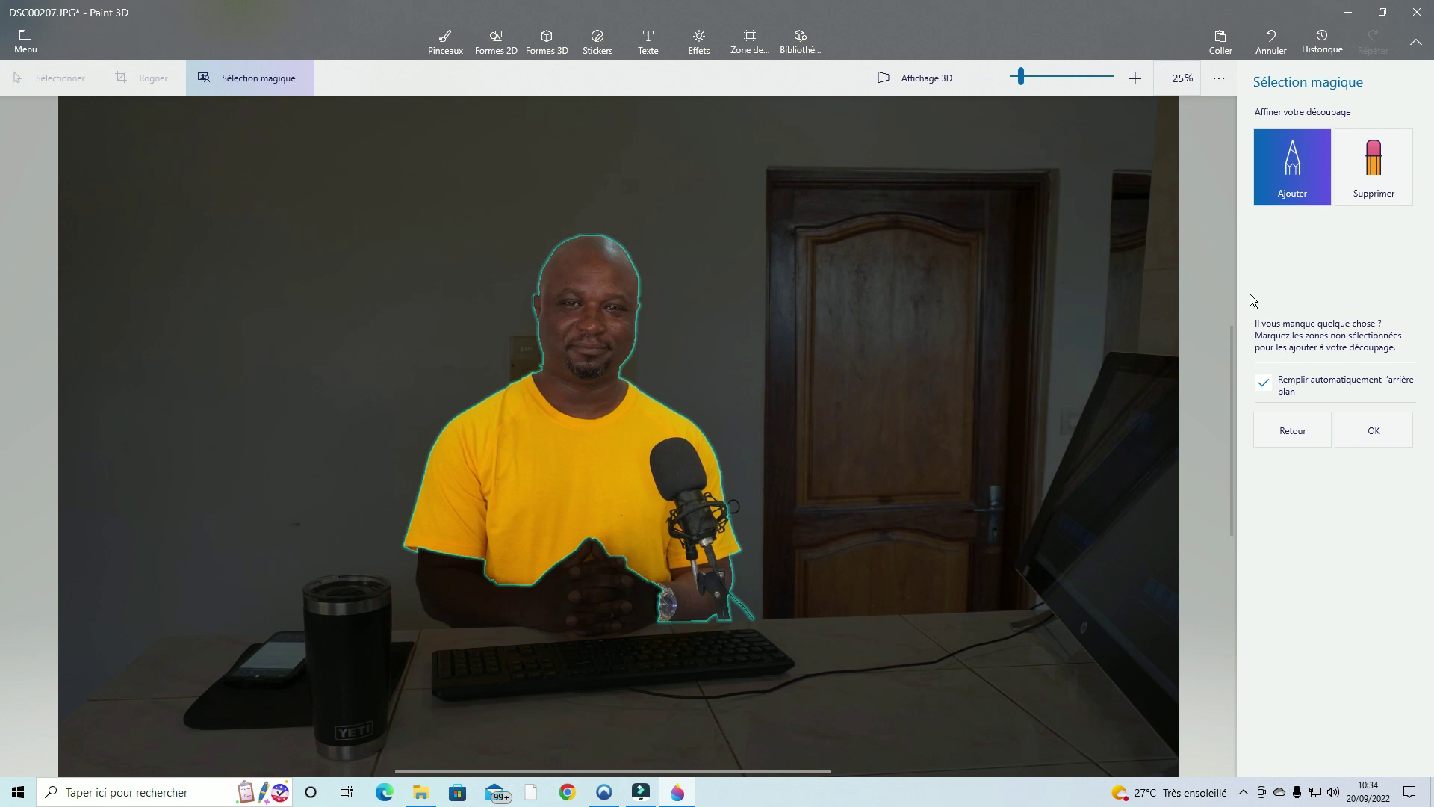
click(1323, 181)
drag(443, 627, 422, 606)
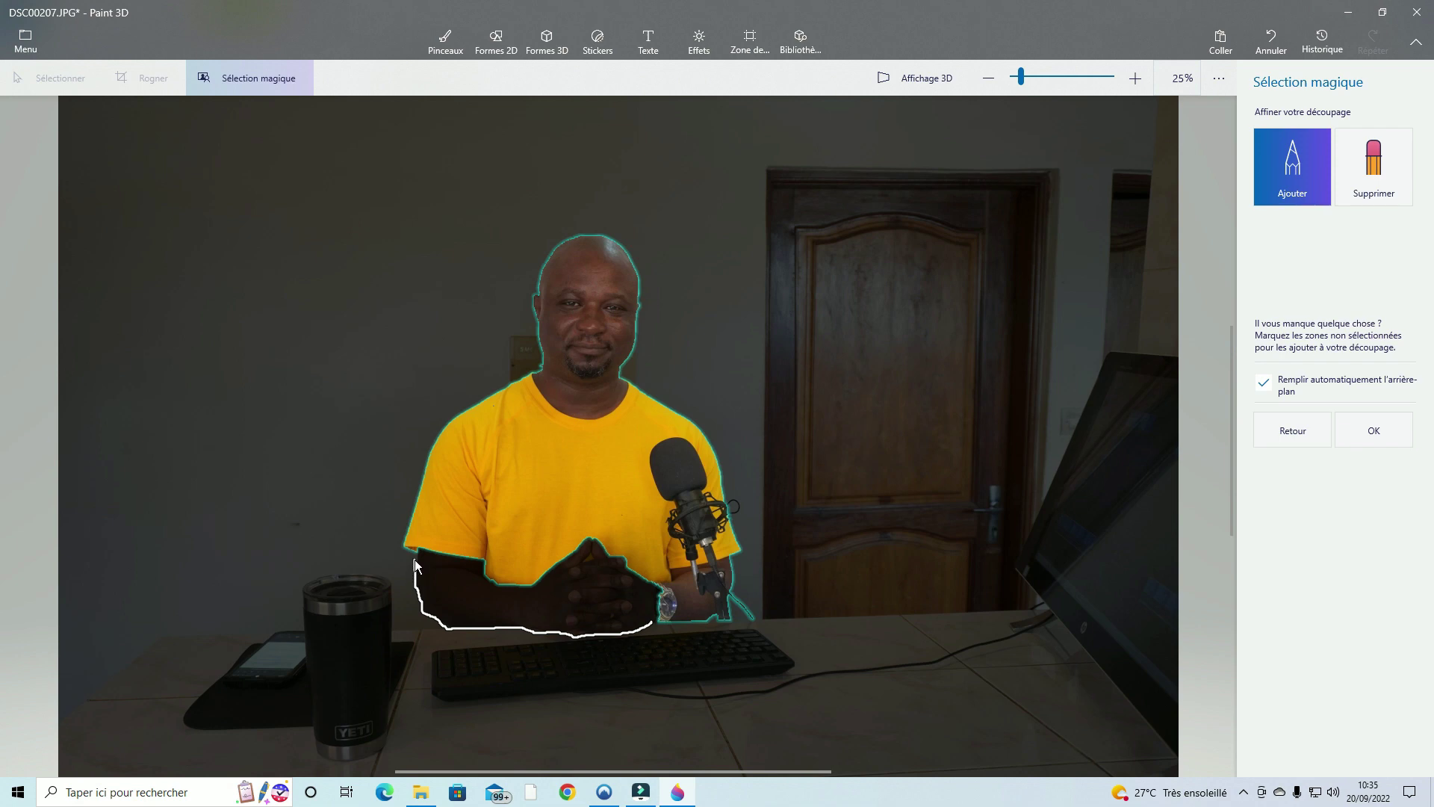
drag(416, 562, 416, 560)
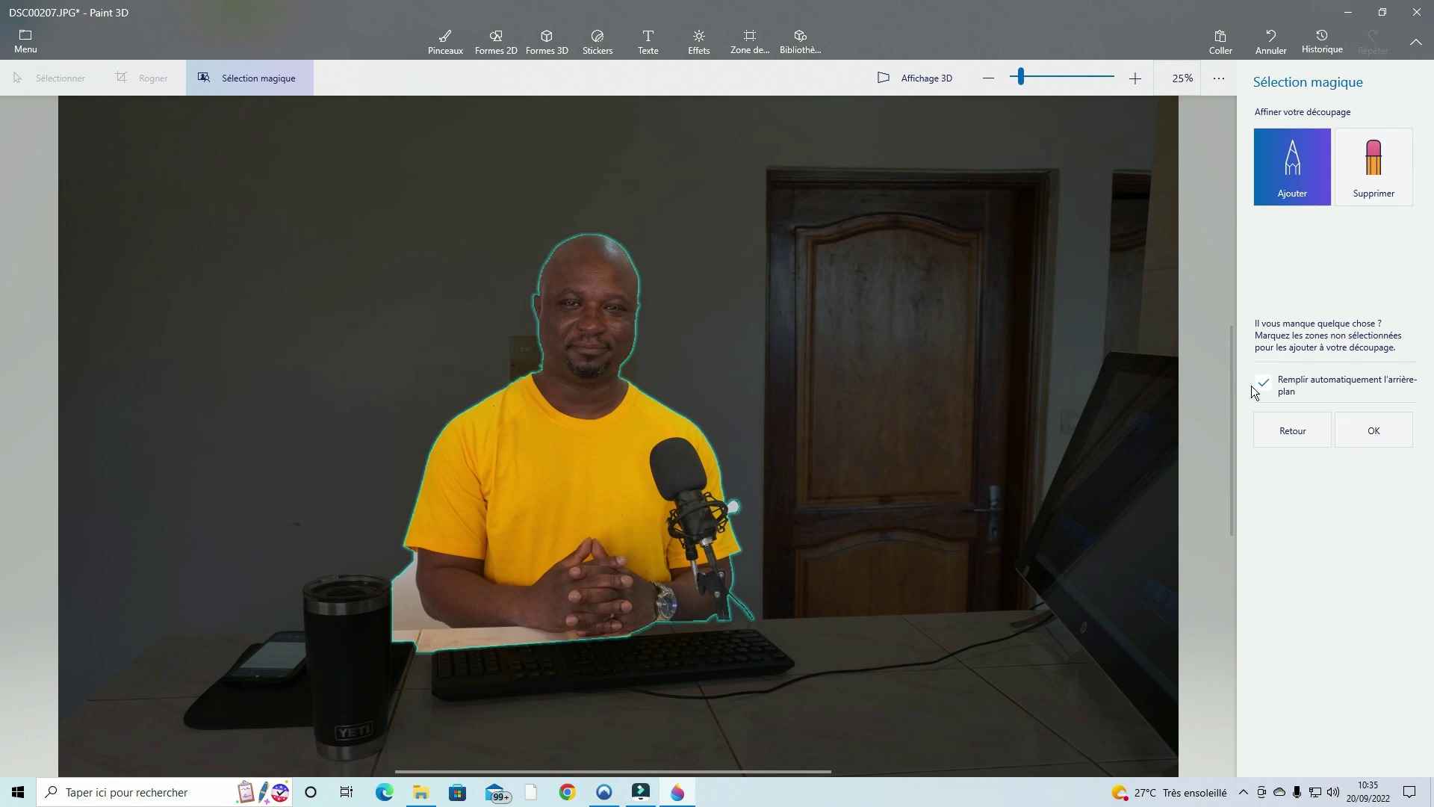
Remove the surplus wall and desk areas beside the forearm and below the hands from the cutout.
click(1394, 174)
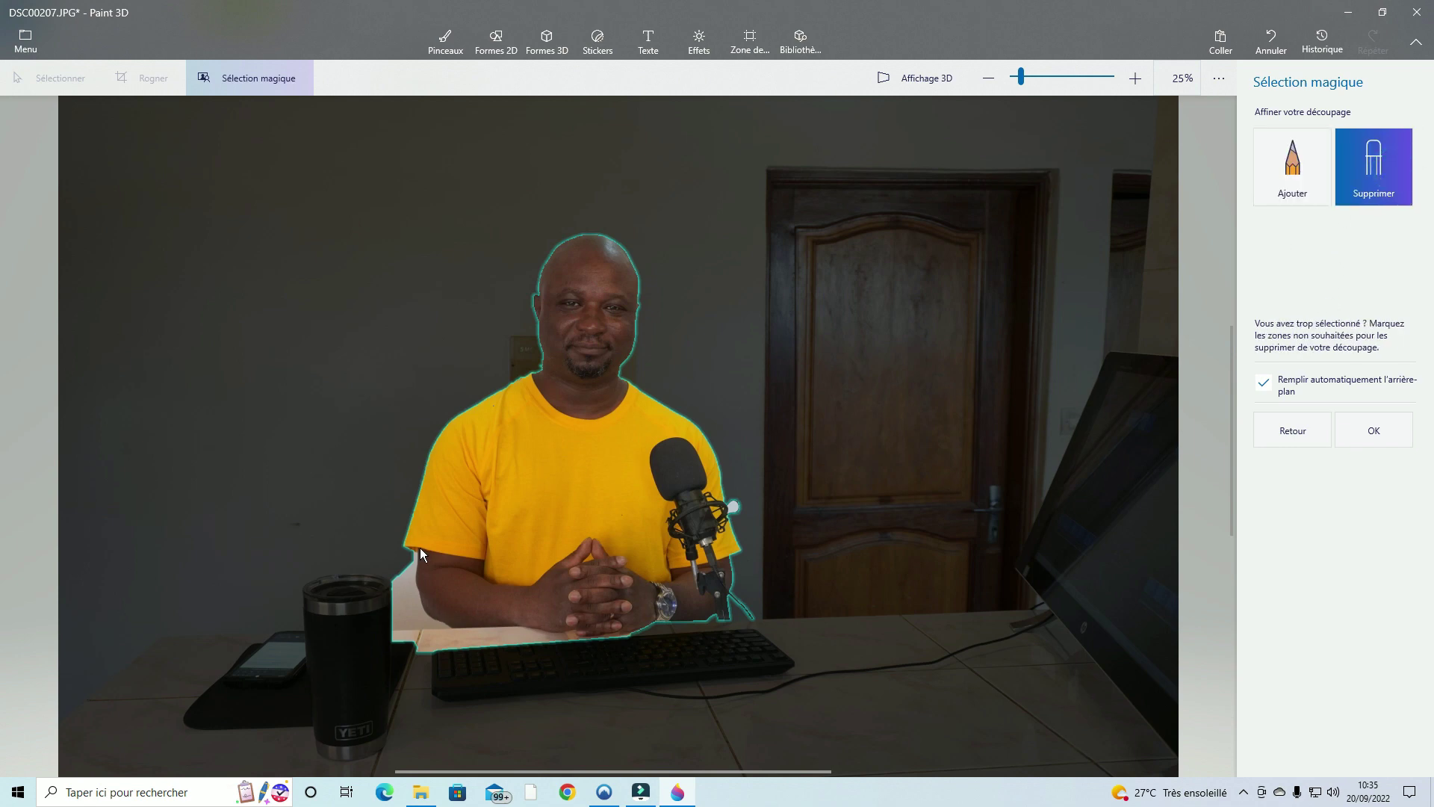
drag(414, 553, 425, 615)
drag(580, 636, 588, 652)
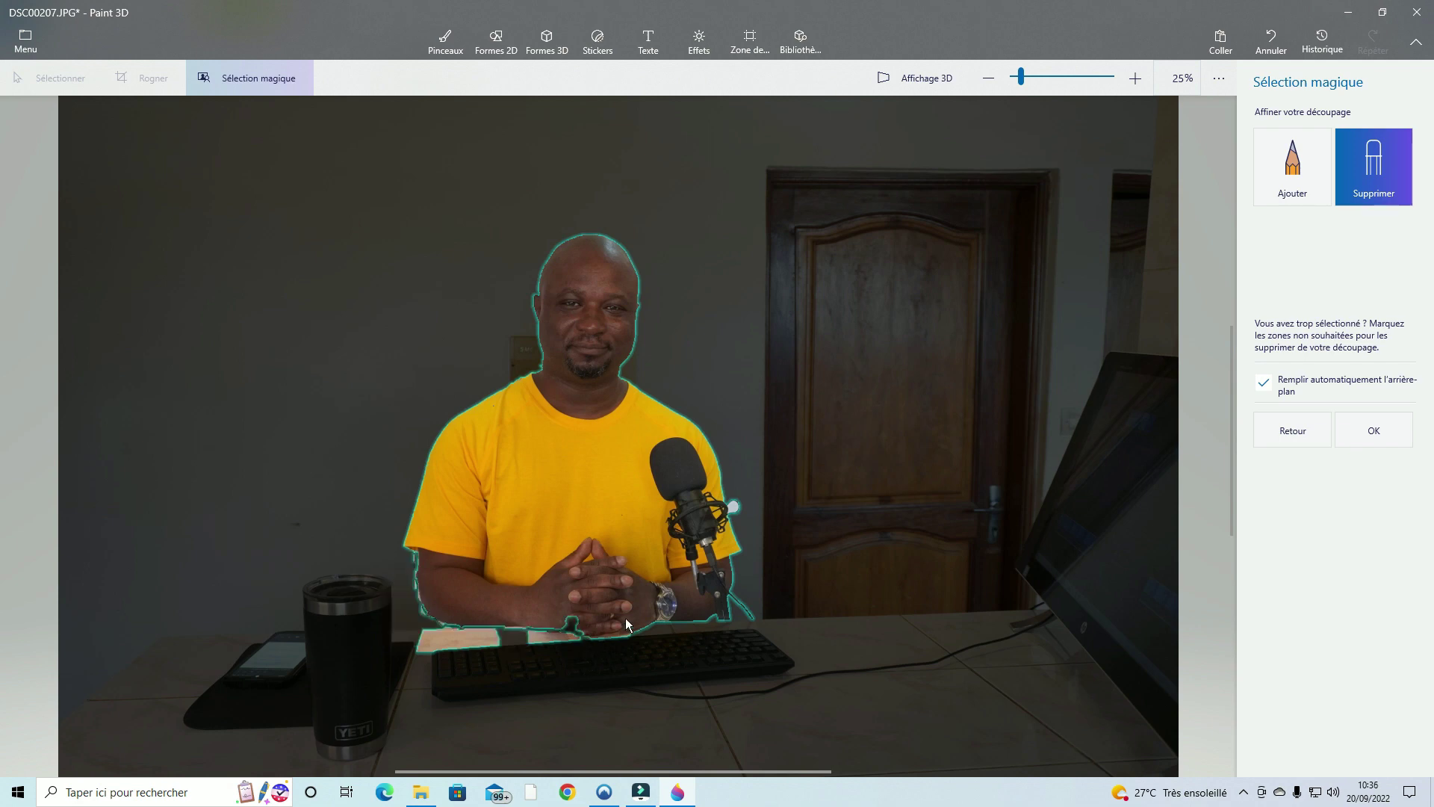
Add the missing piece of the clasped hands back to the selection and complete the cutout.
click(1134, 80)
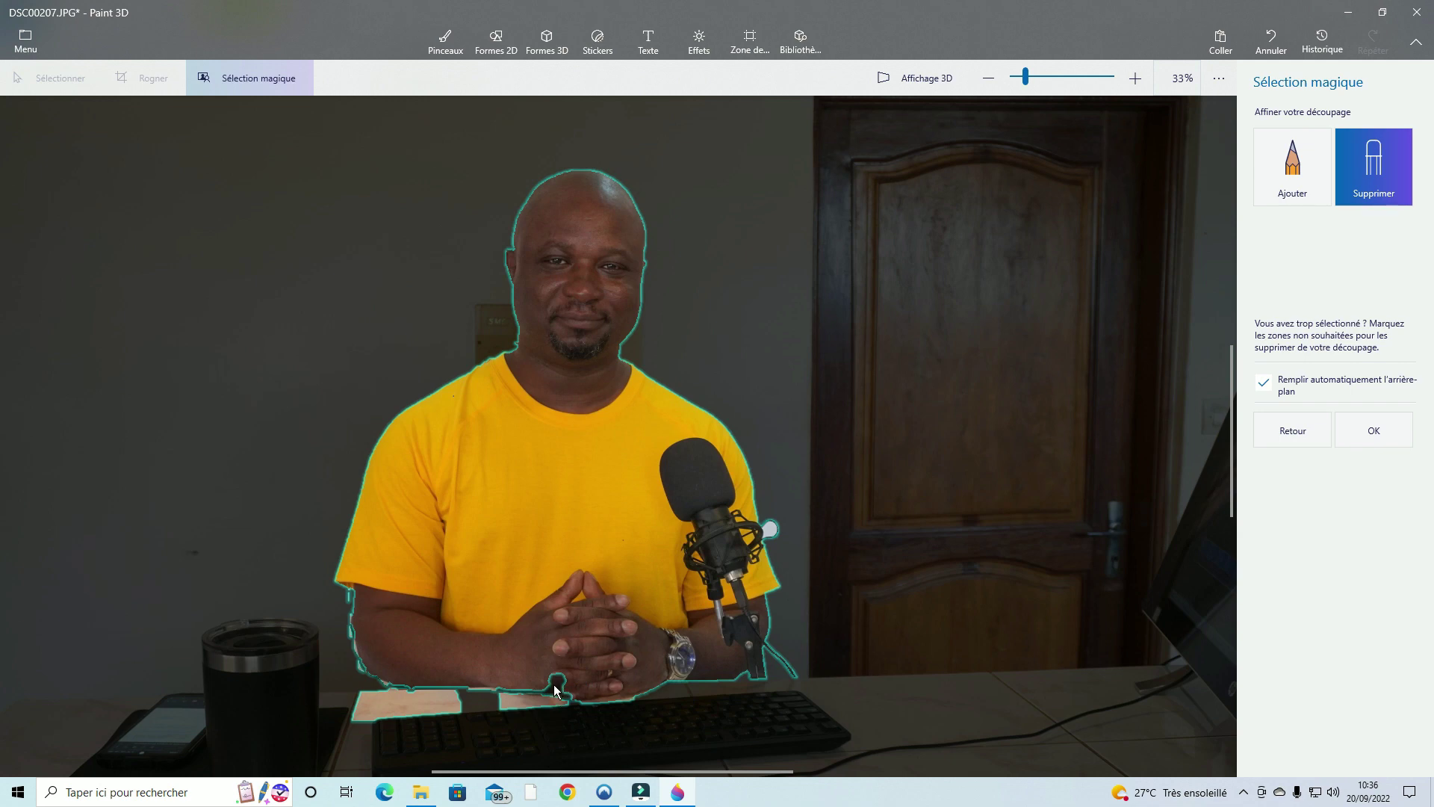
click(1272, 164)
click(510, 686)
drag(533, 688, 581, 701)
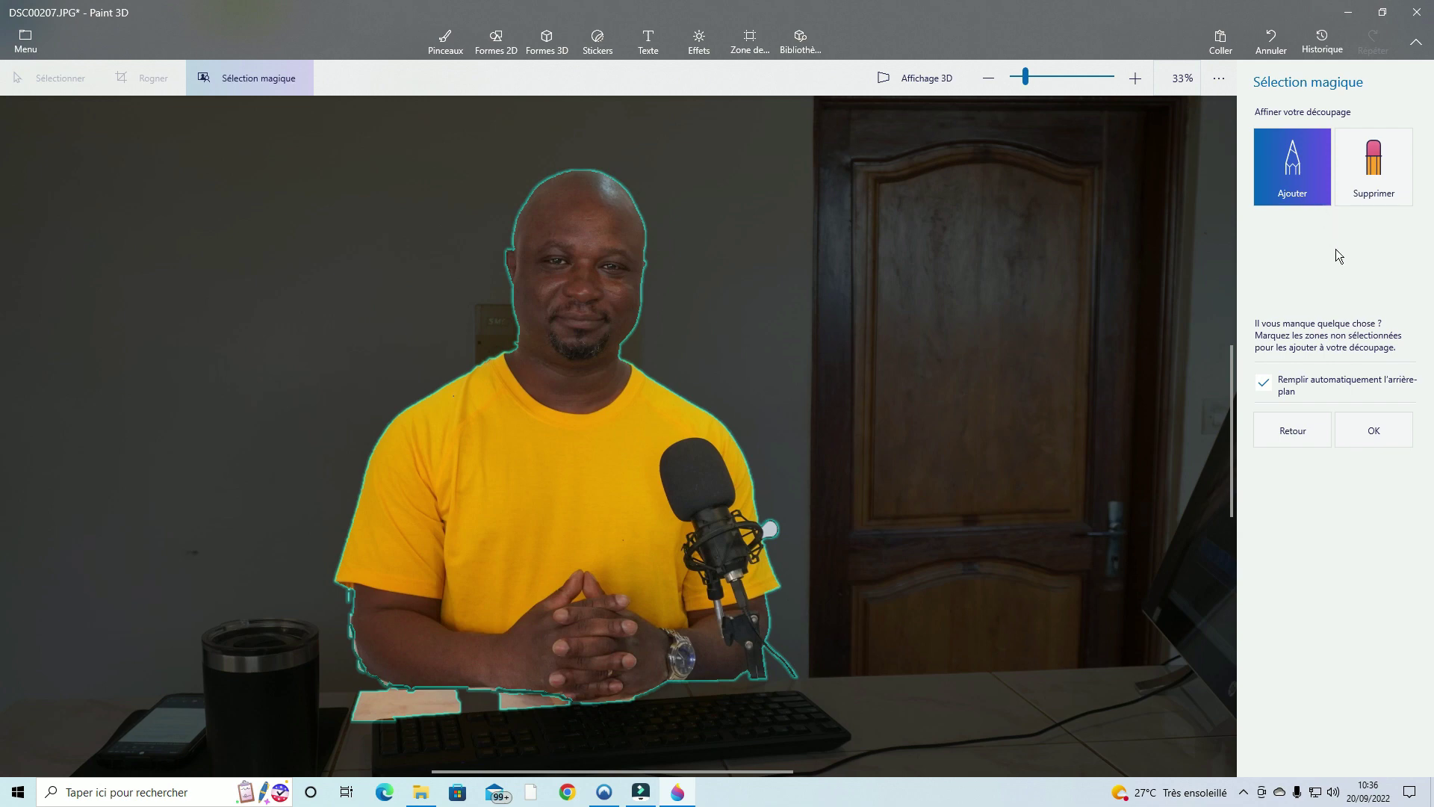
click(1372, 444)
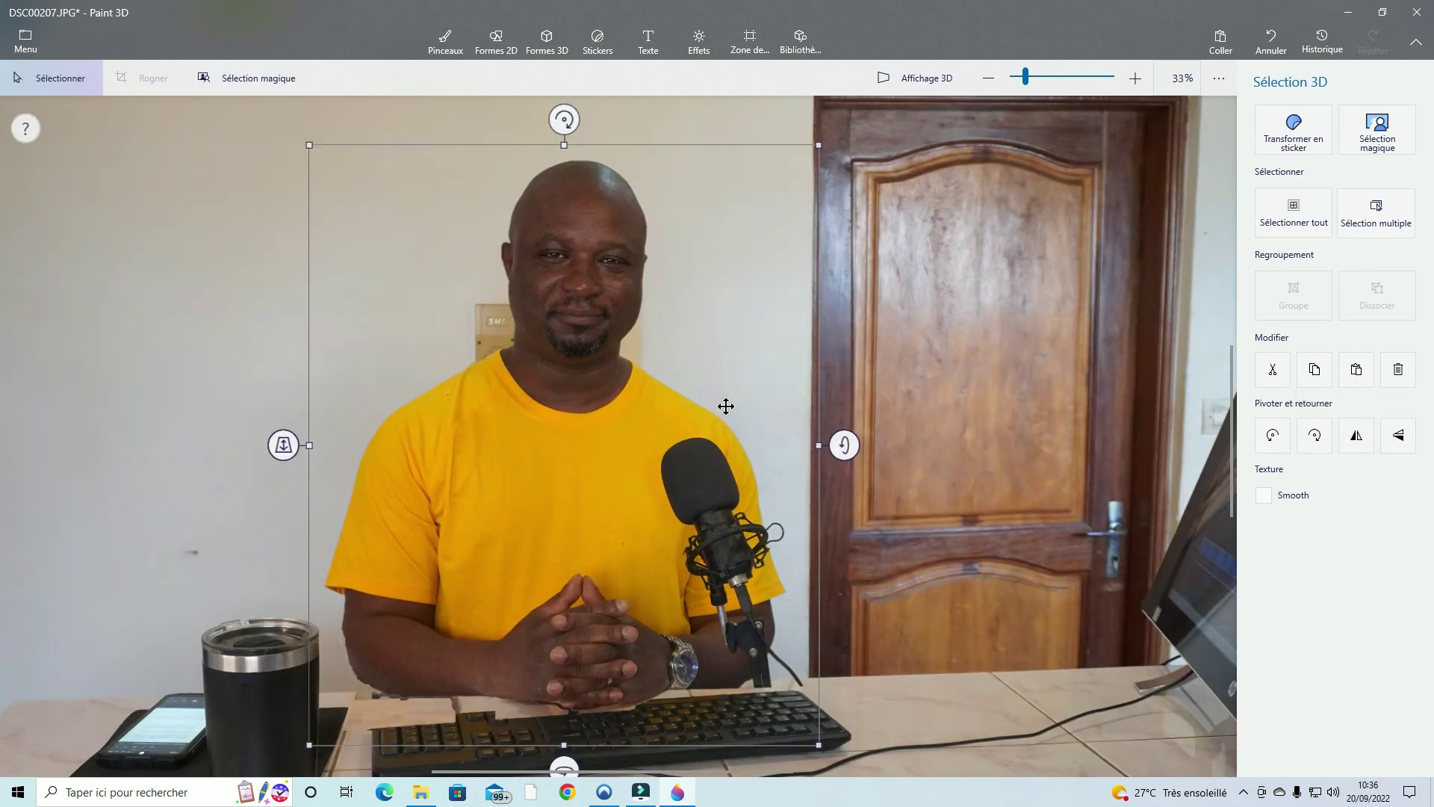
Try moving the cut-out man around over the photo, and undo the moves together with the cutout.
mouse_move(596, 471)
mouse_down()
mouse_move(648, 387)
mouse_move(762, 381)
mouse_move(576, 403)
mouse_move(585, 458)
mouse_up()
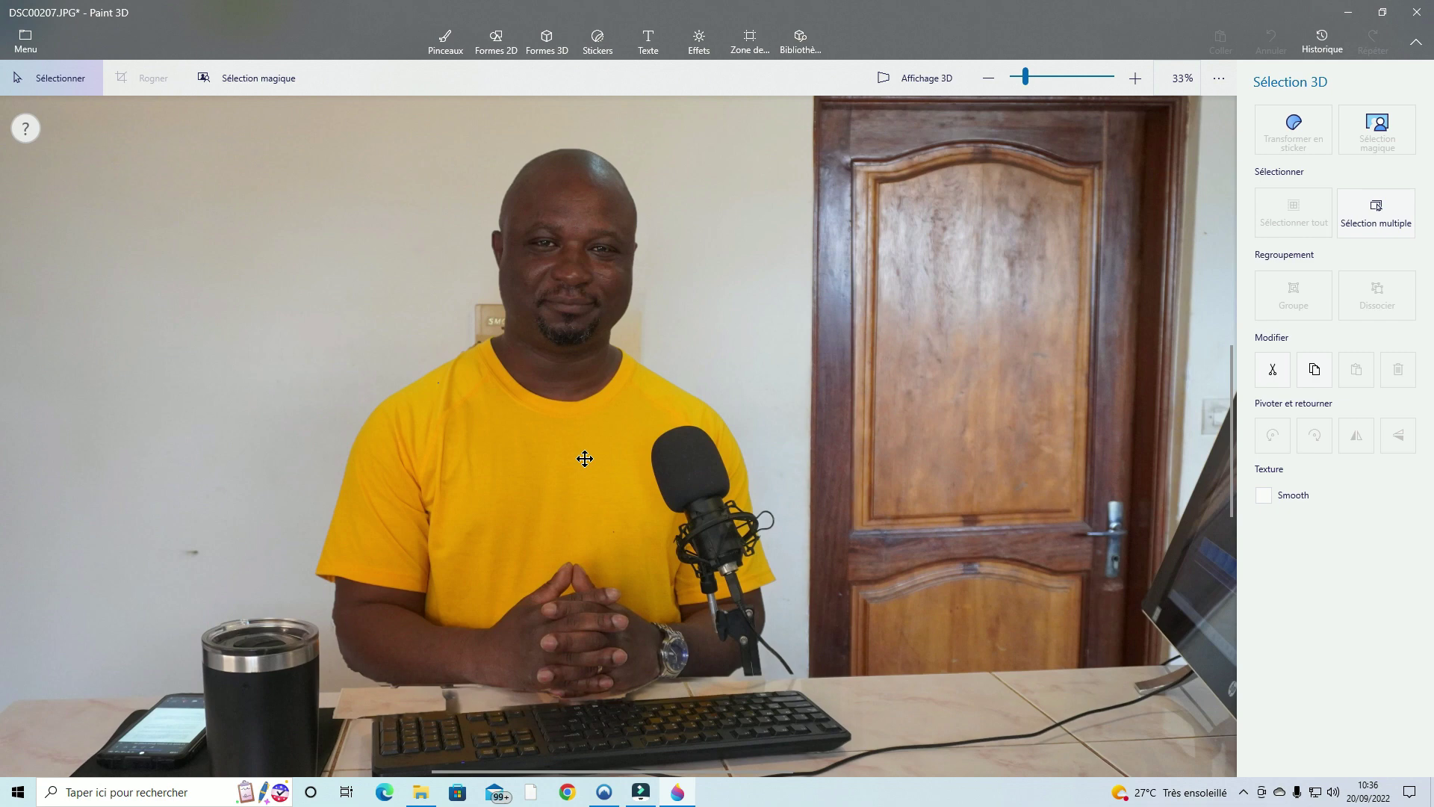
mouse_move(585, 459)
mouse_down()
mouse_move(592, 391)
mouse_move(593, 480)
mouse_up()
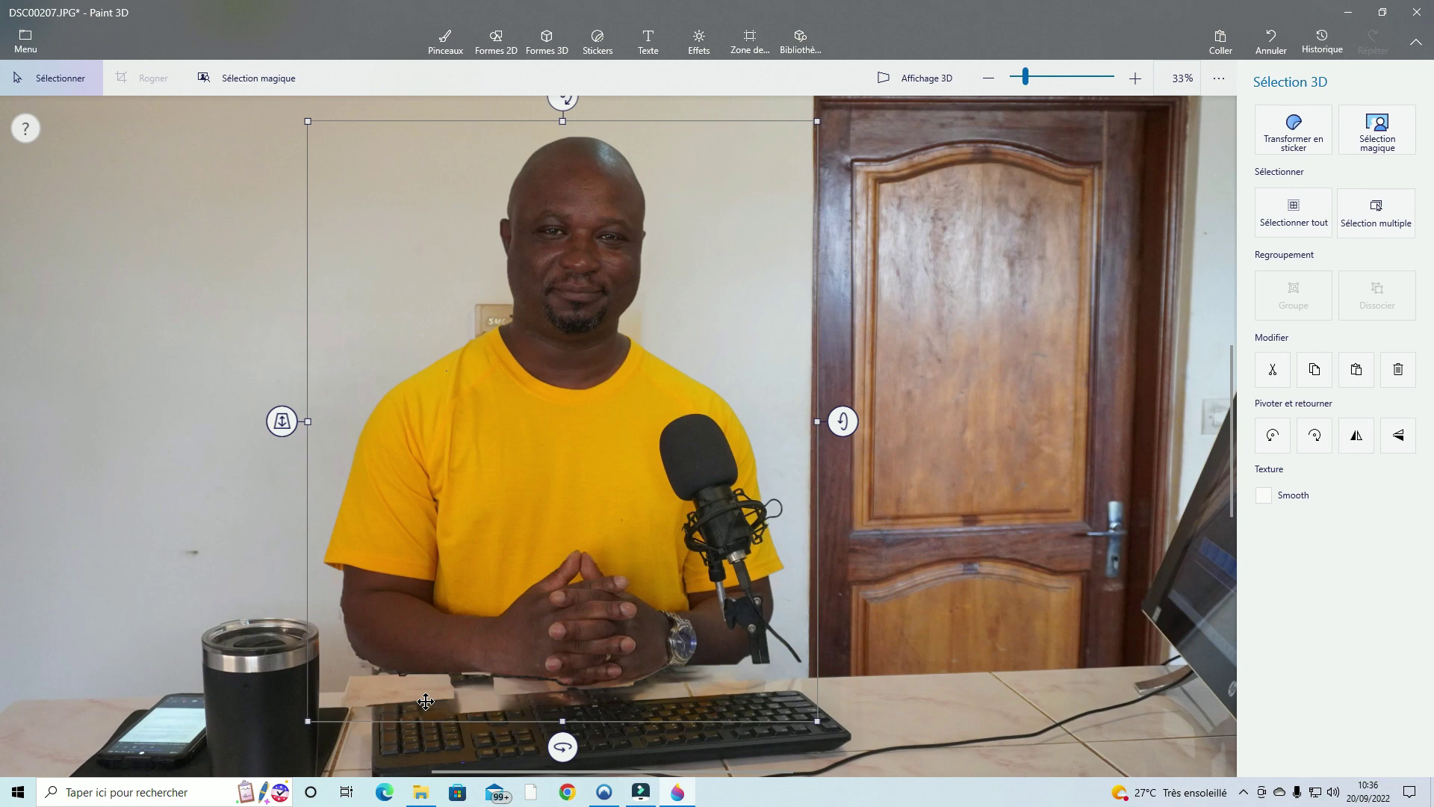
drag(535, 611, 567, 618)
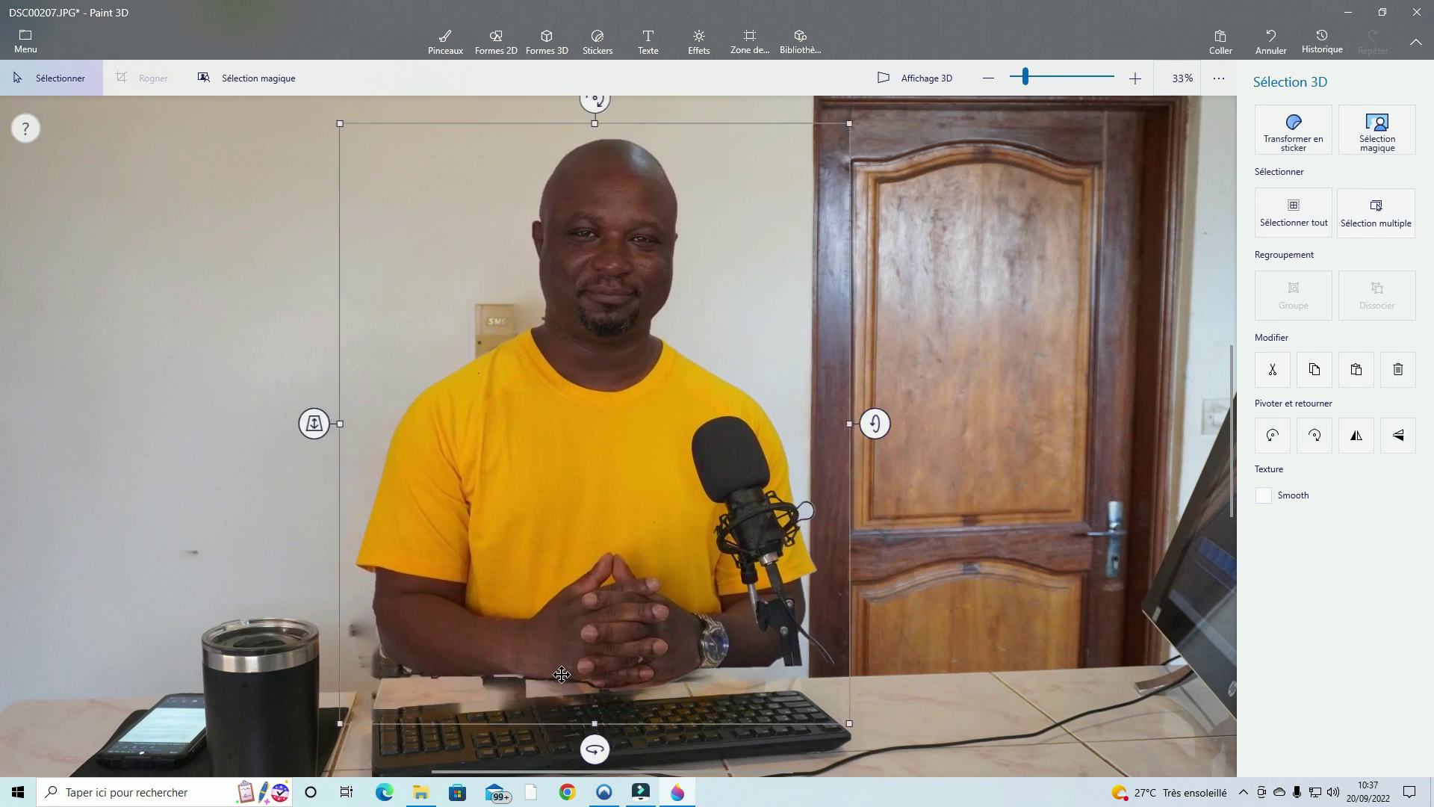
drag(515, 649, 486, 597)
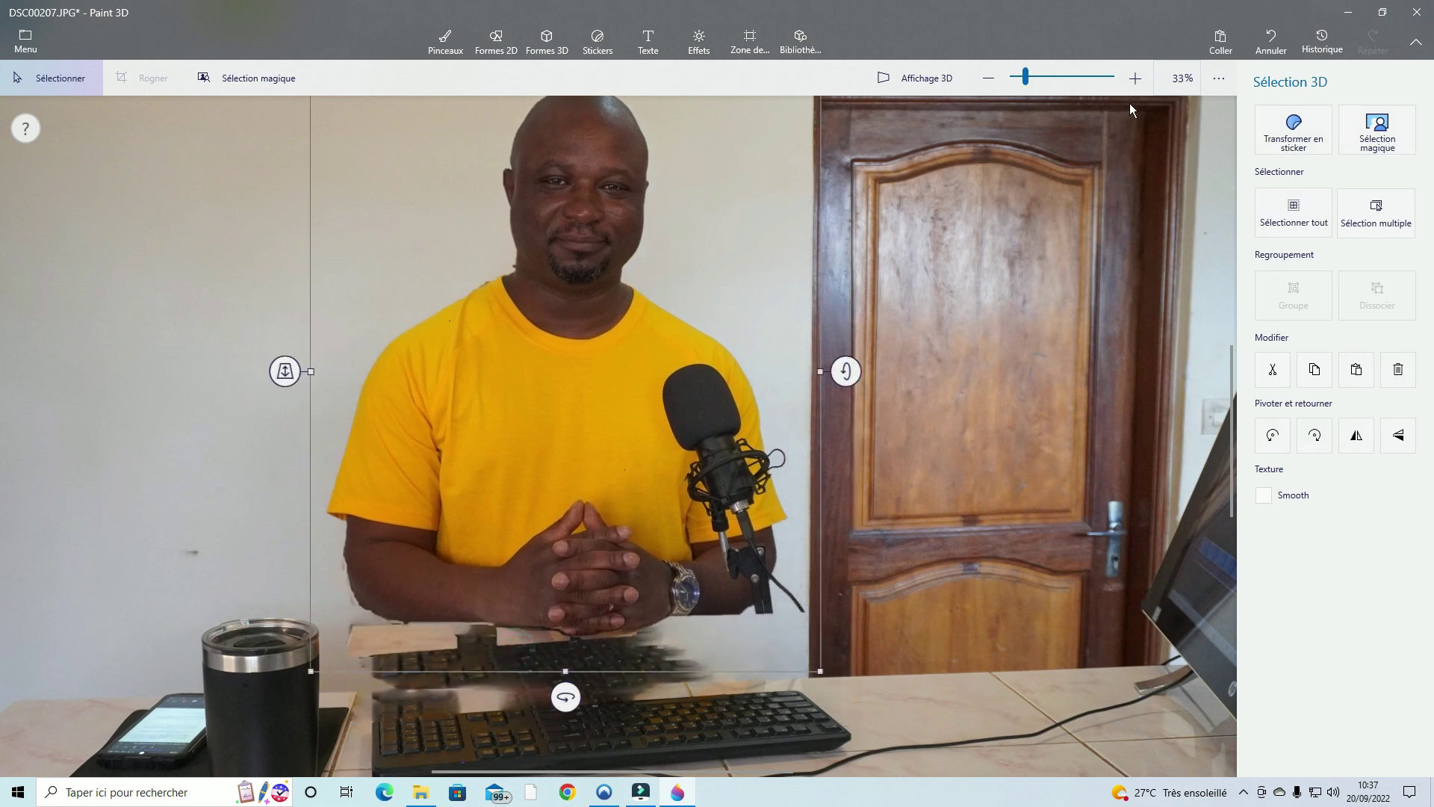
click(1285, 56)
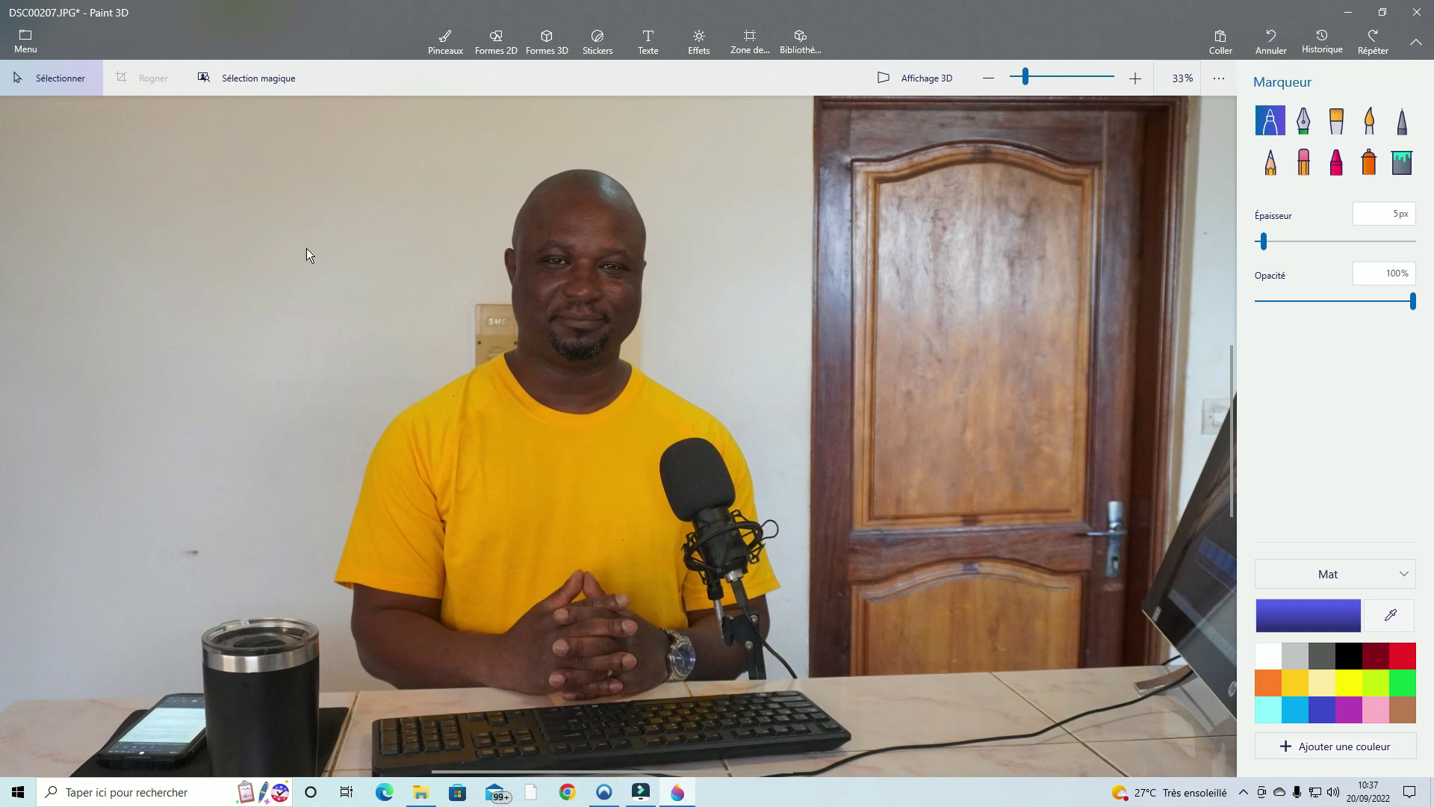
Run Magic select again on the whole photo, fitting the area from the man's head down to his hands.
click(278, 79)
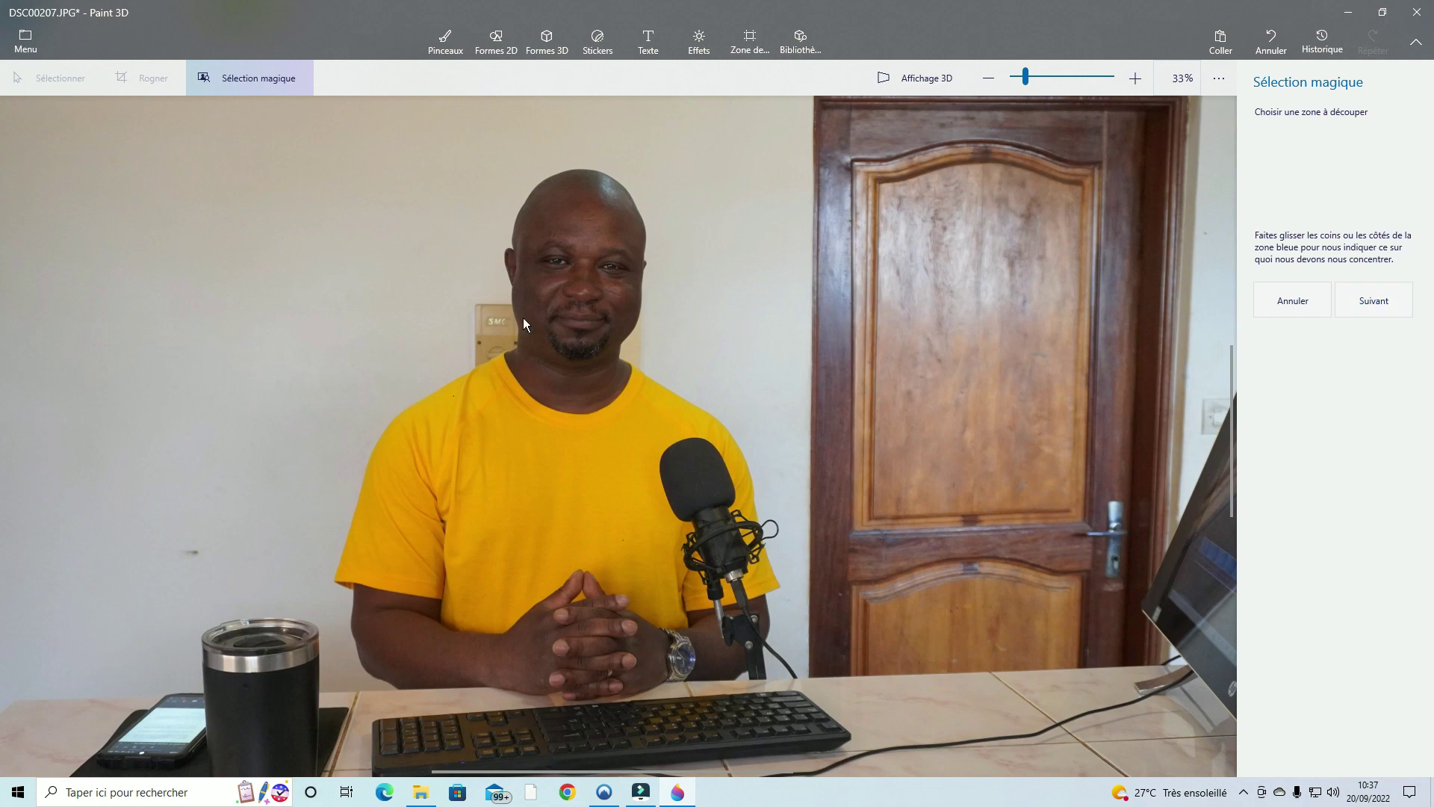
drag(1026, 77, 1018, 78)
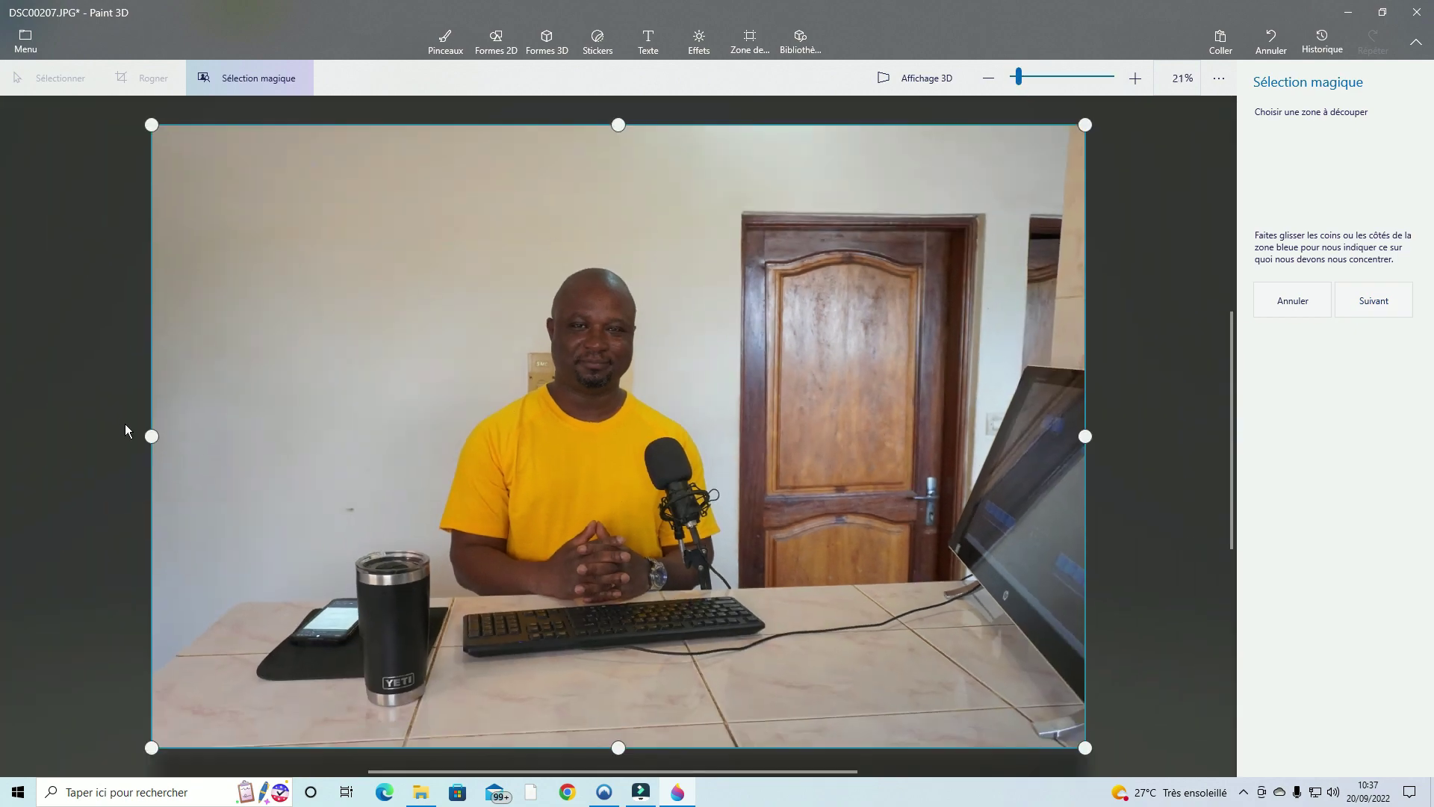
drag(152, 438, 437, 483)
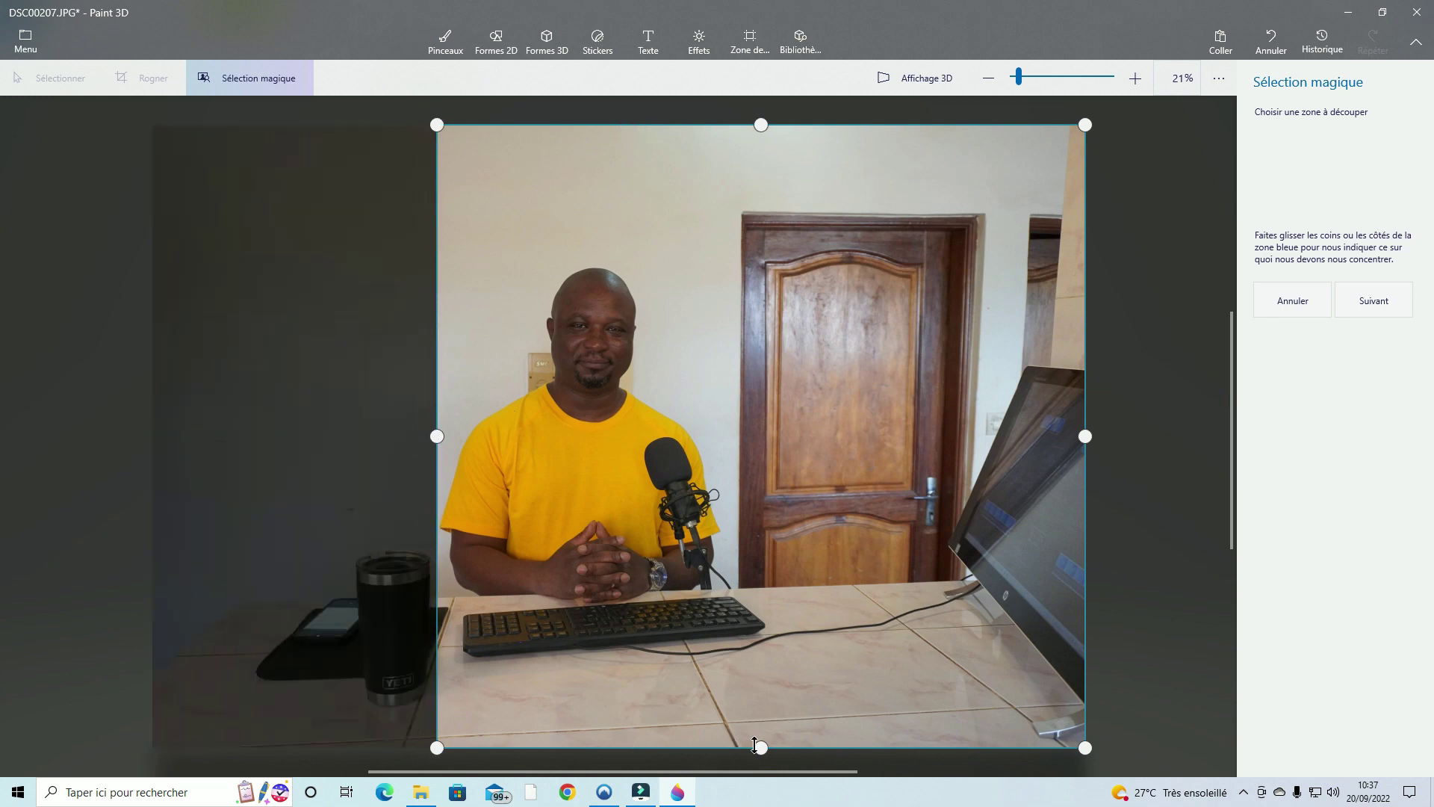
drag(758, 747, 757, 604)
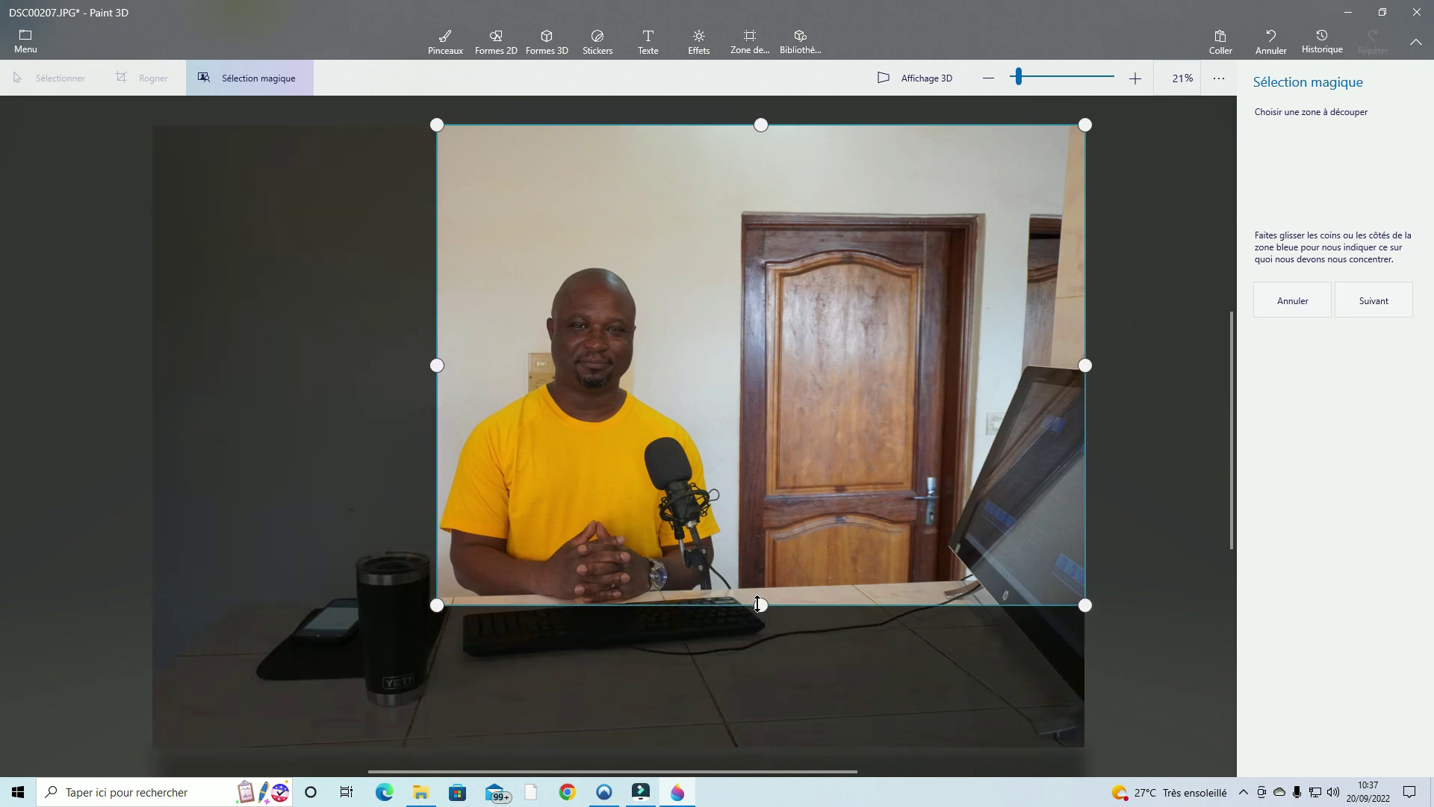
drag(1081, 367, 715, 365)
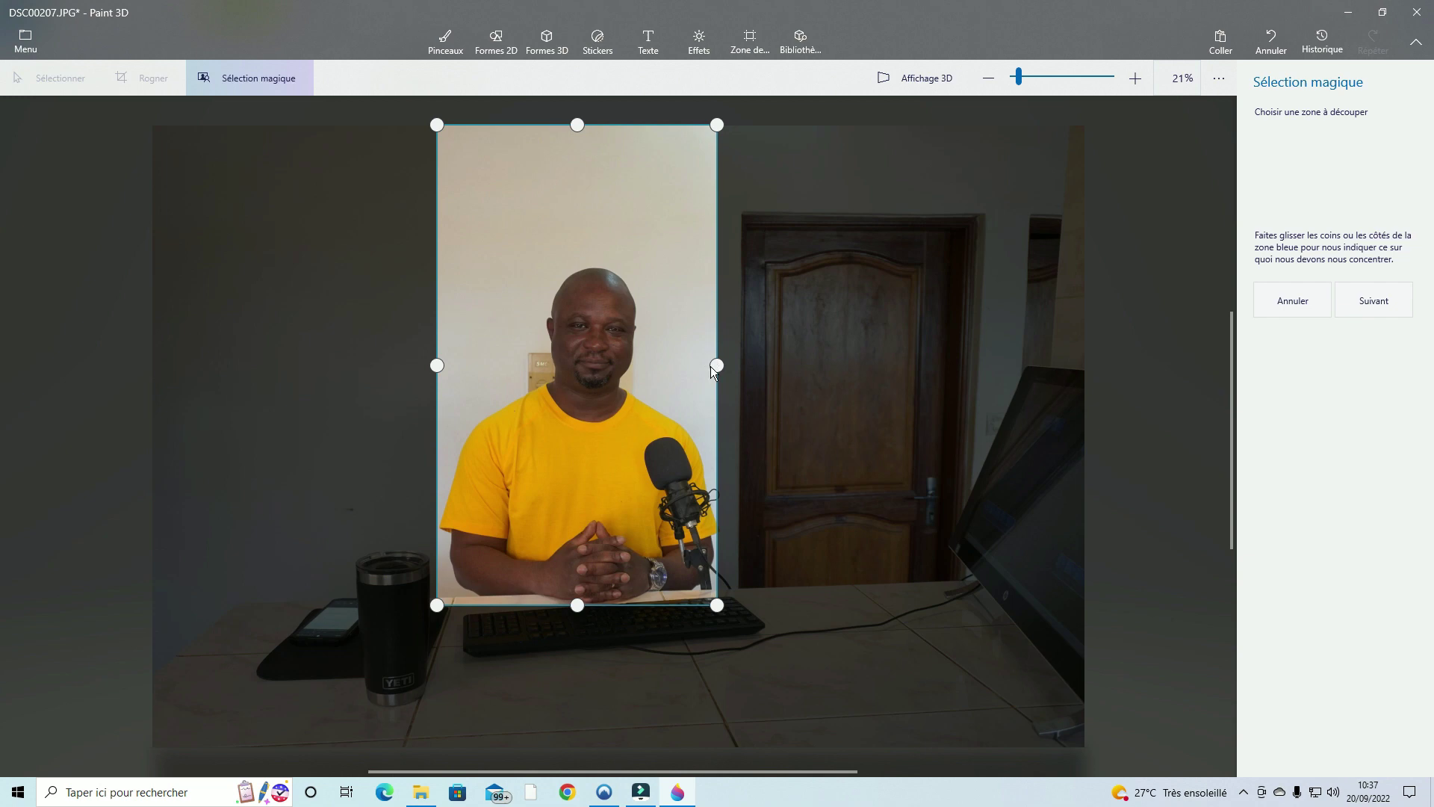
drag(577, 127, 576, 271)
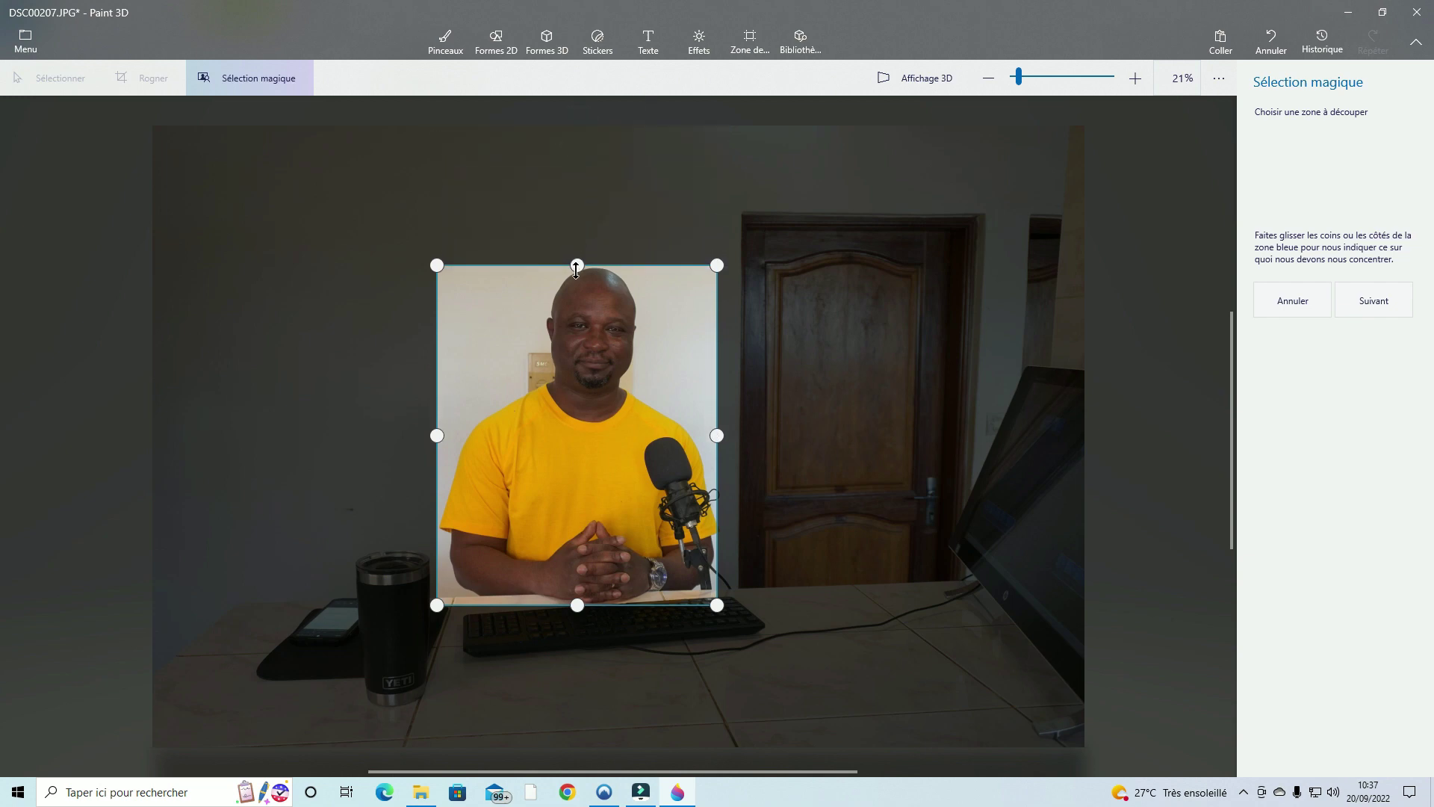
click(1382, 305)
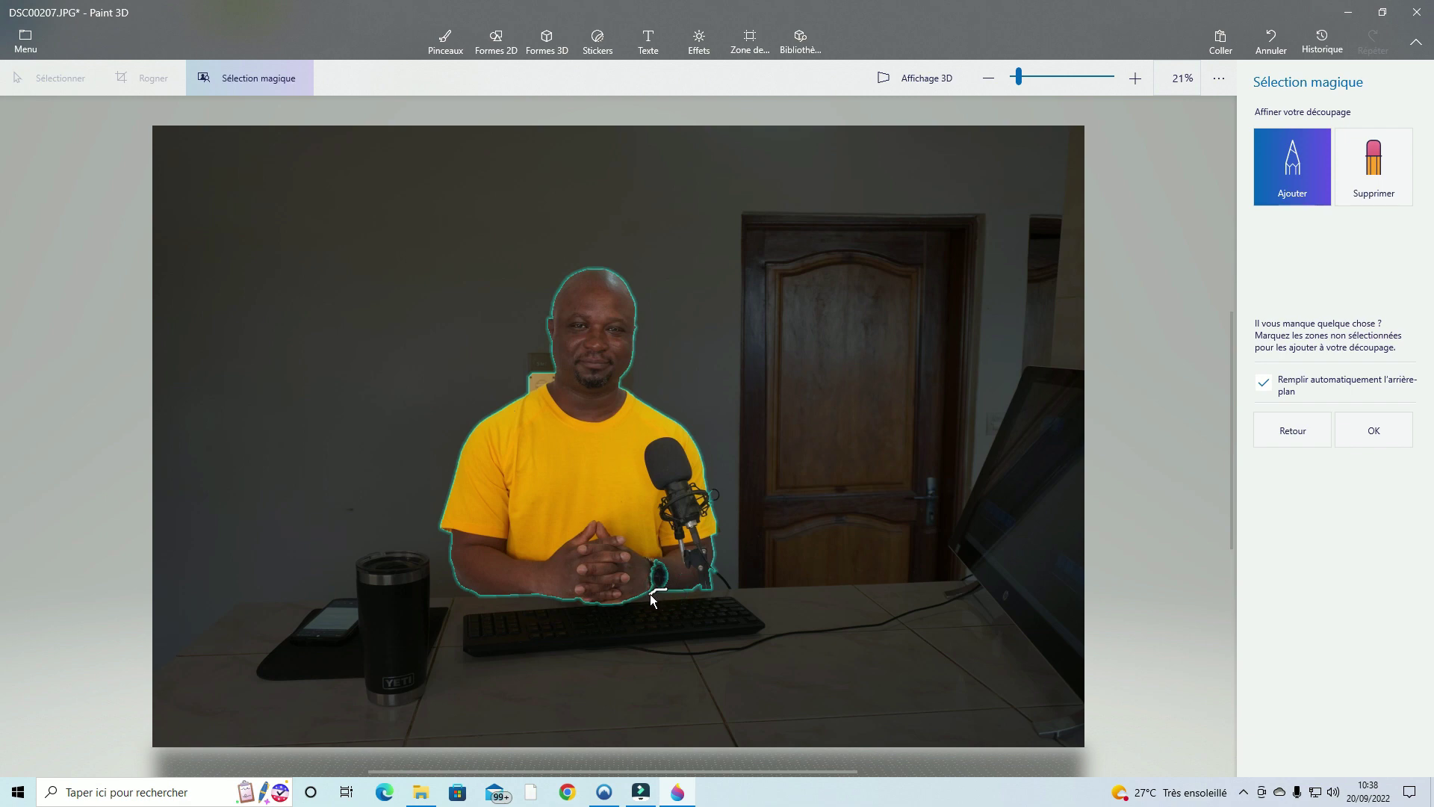
Add the missing wrist area to the Magic select cutout and remove the wall patch beside the man's neck.
drag(643, 594, 664, 596)
click(1387, 176)
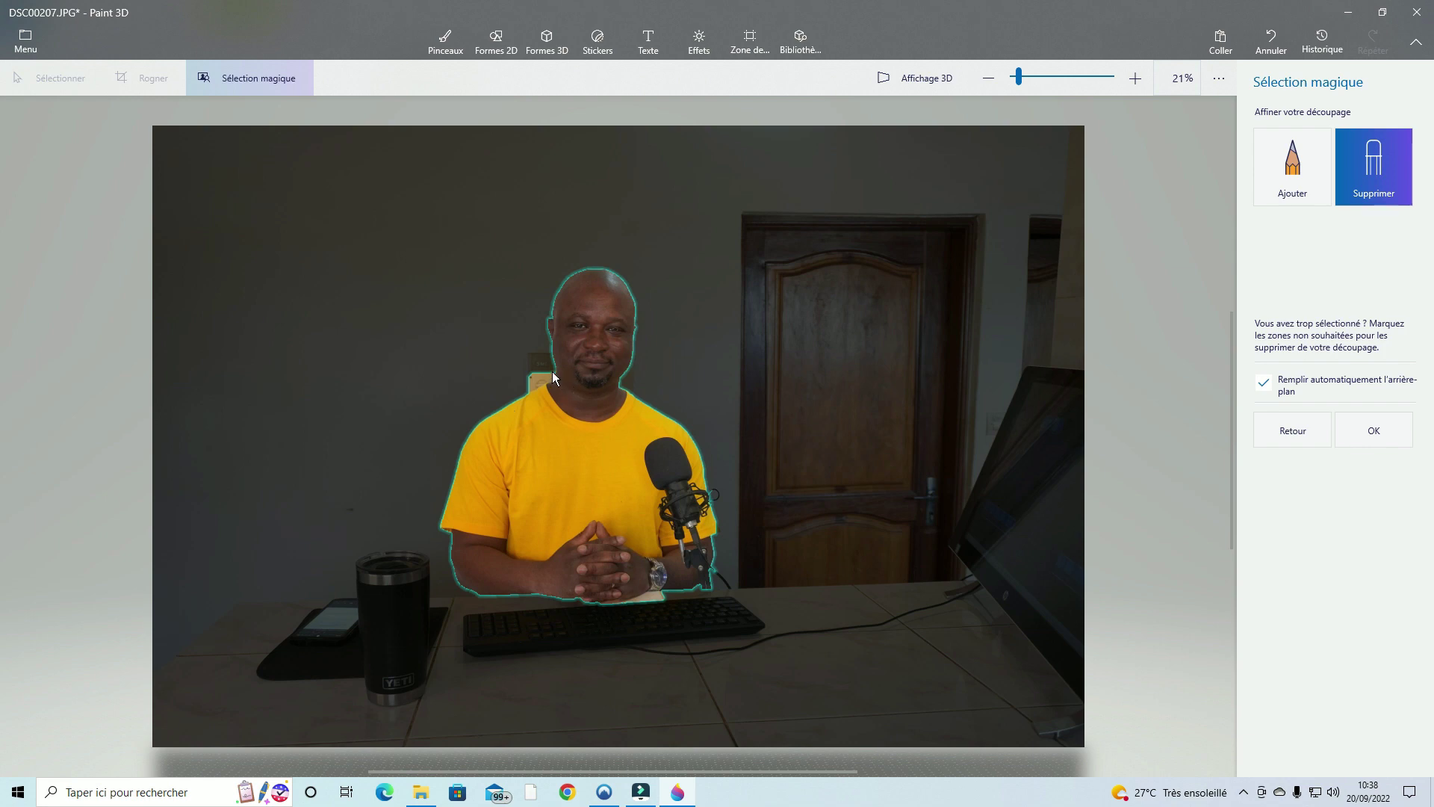
drag(553, 373, 546, 379)
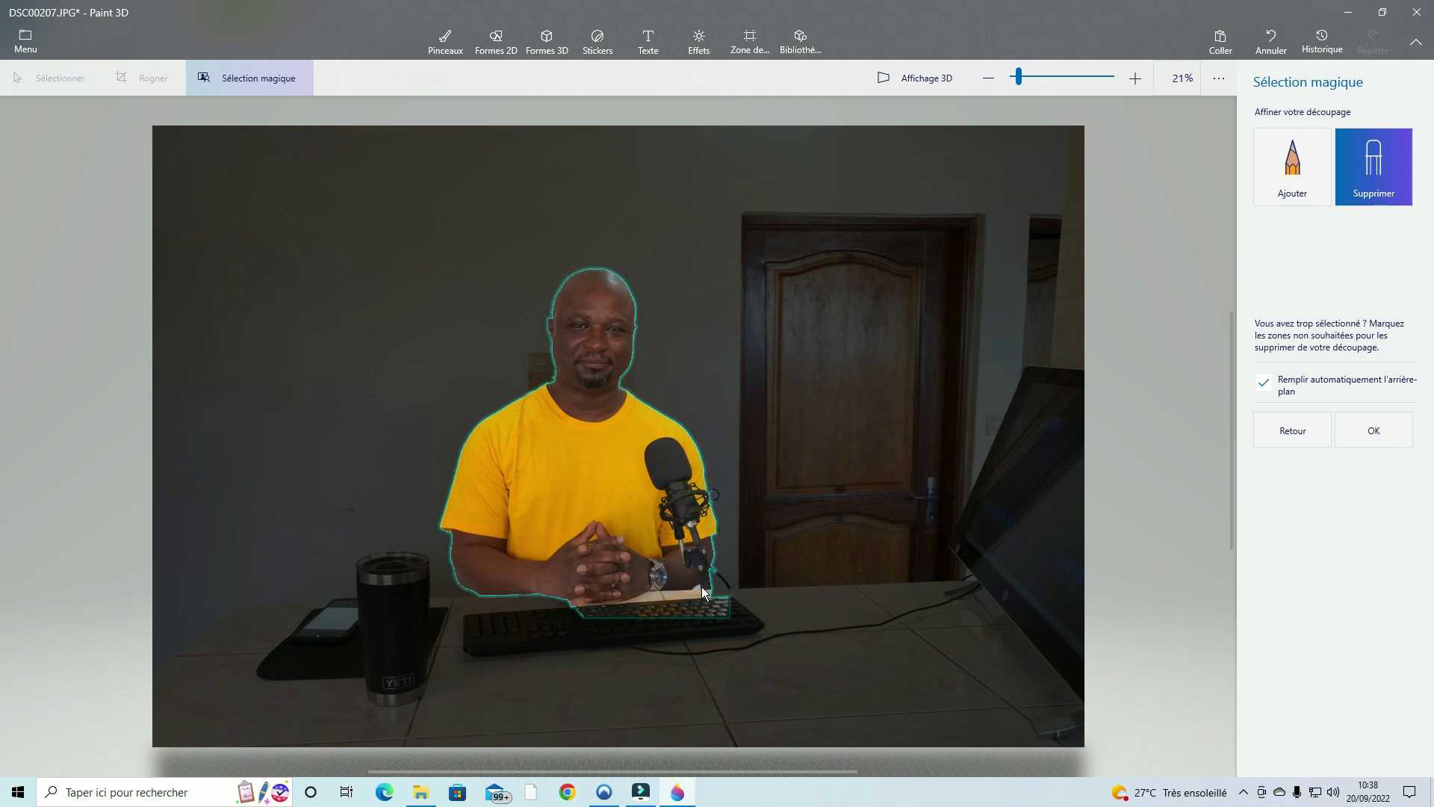
Remove the surplus strip of desk and keyboard below the hands and forearm from the cutout.
click(1402, 182)
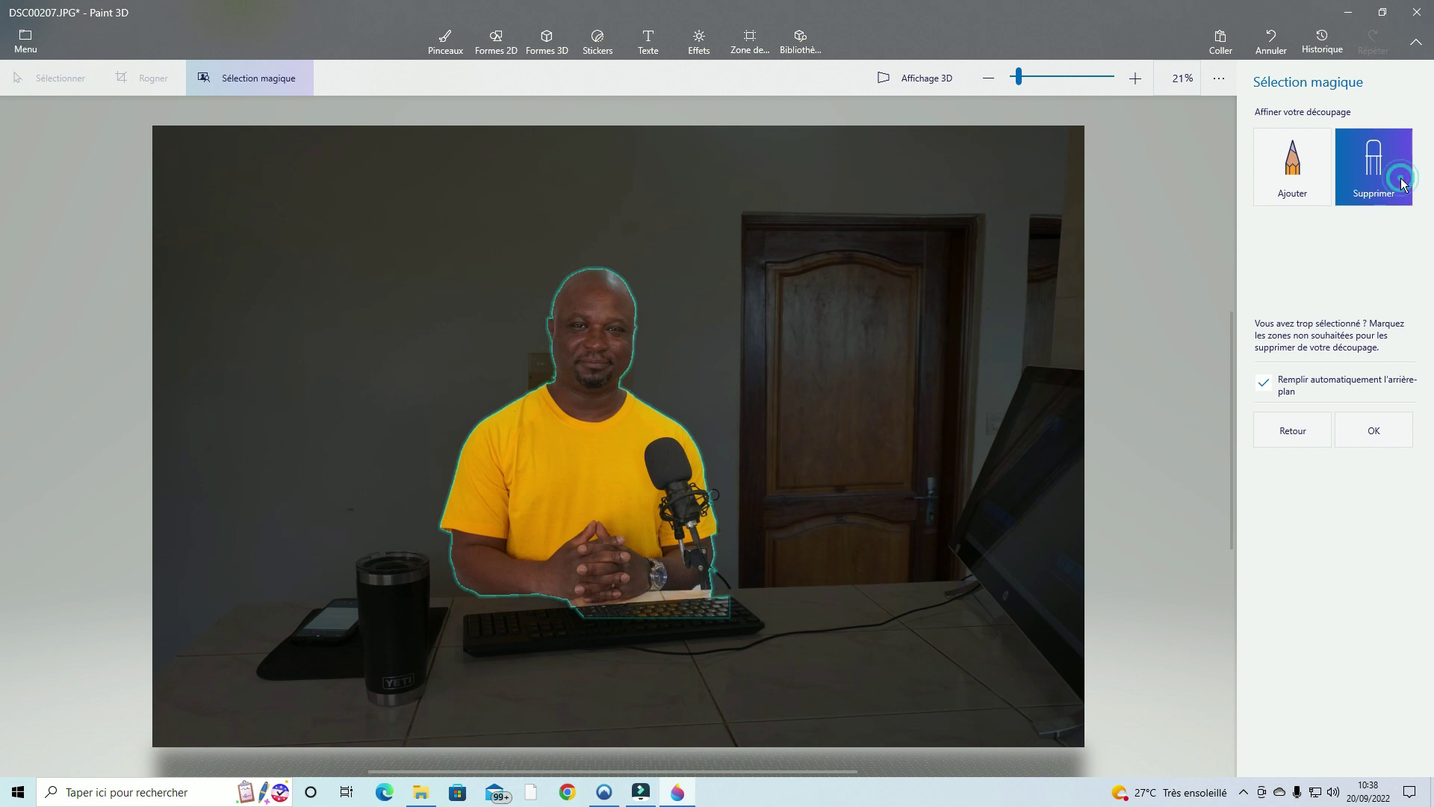
click(707, 589)
drag(653, 591, 582, 608)
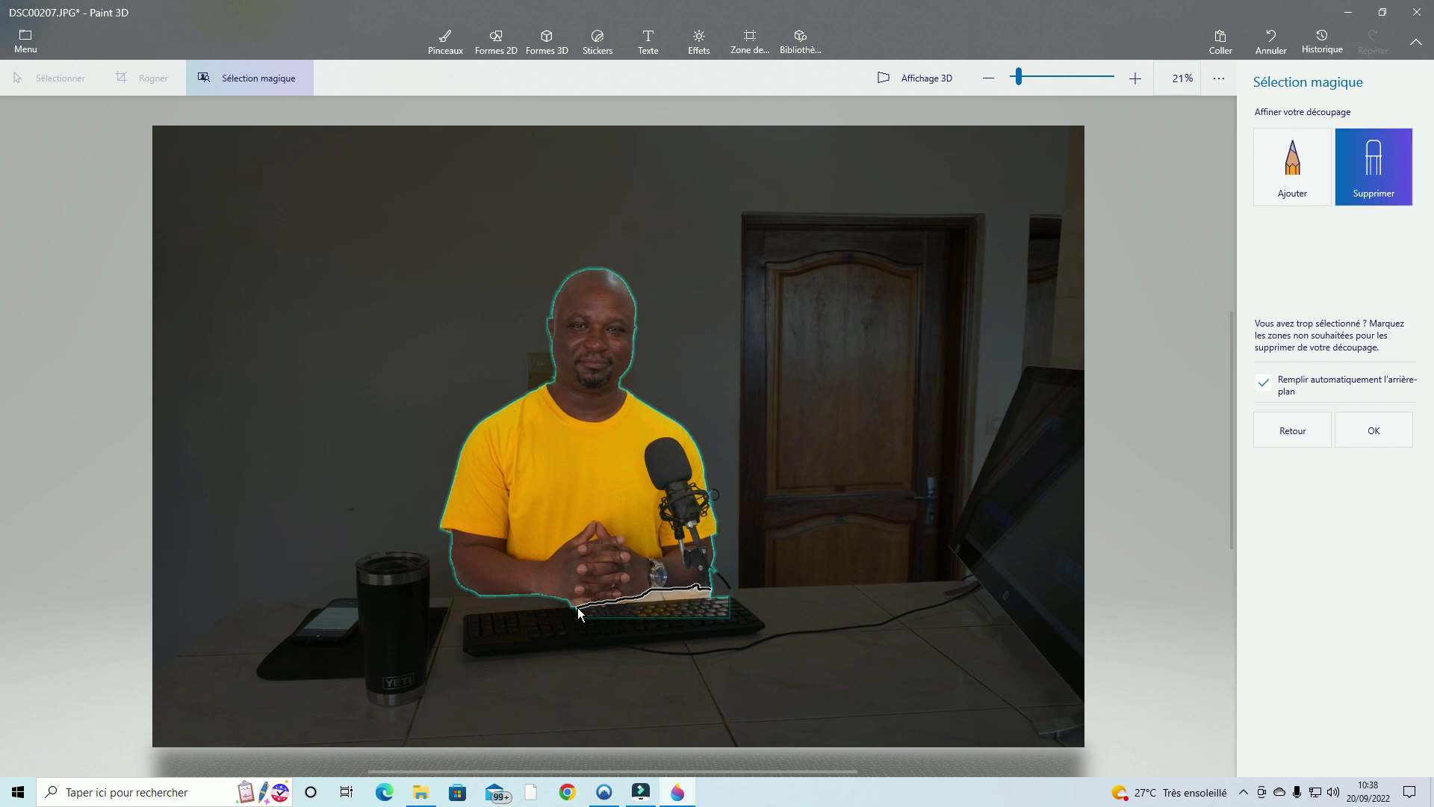
drag(569, 607, 568, 605)
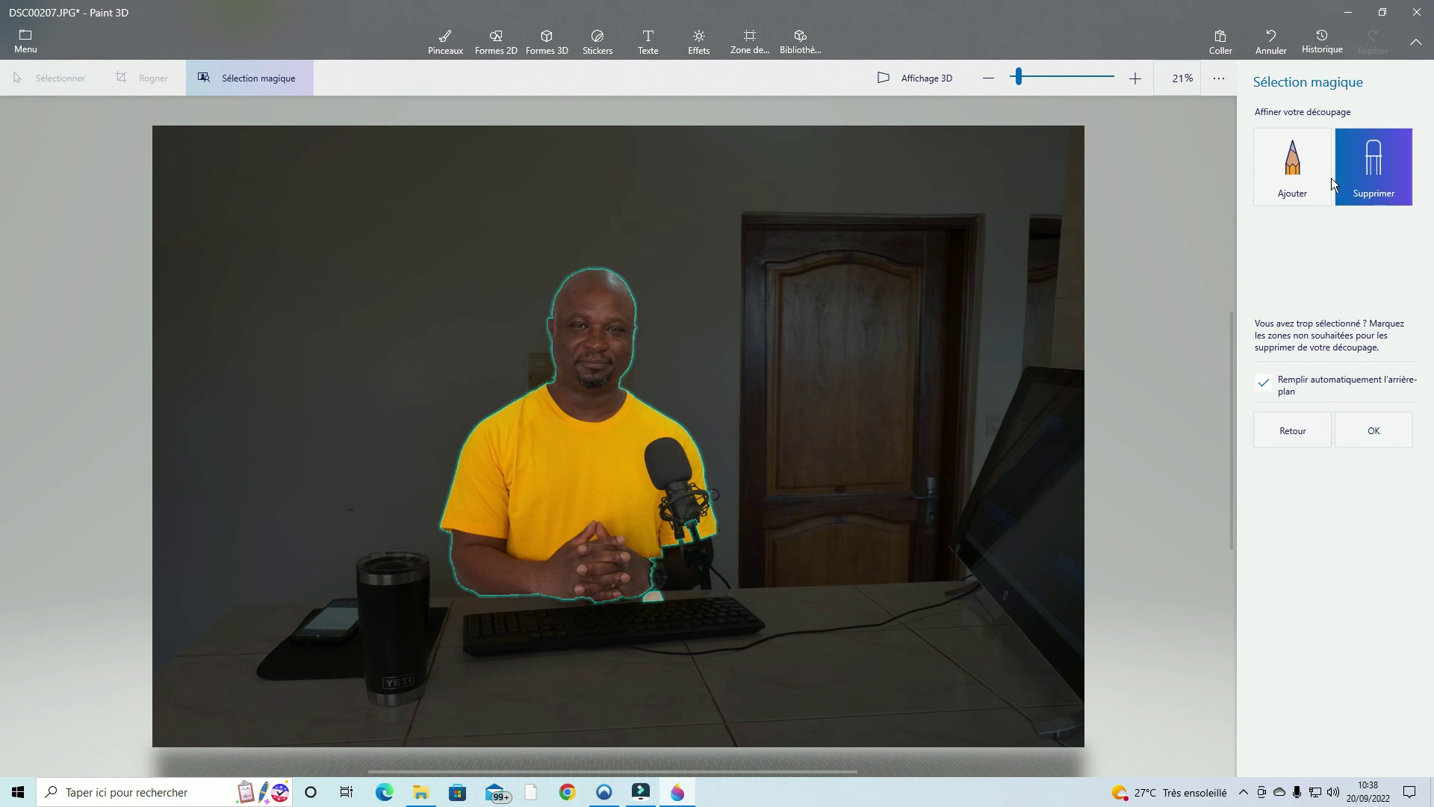
Add the missing forearm behind the microphone stand and the wrist with the watch back to the cutout.
click(1308, 187)
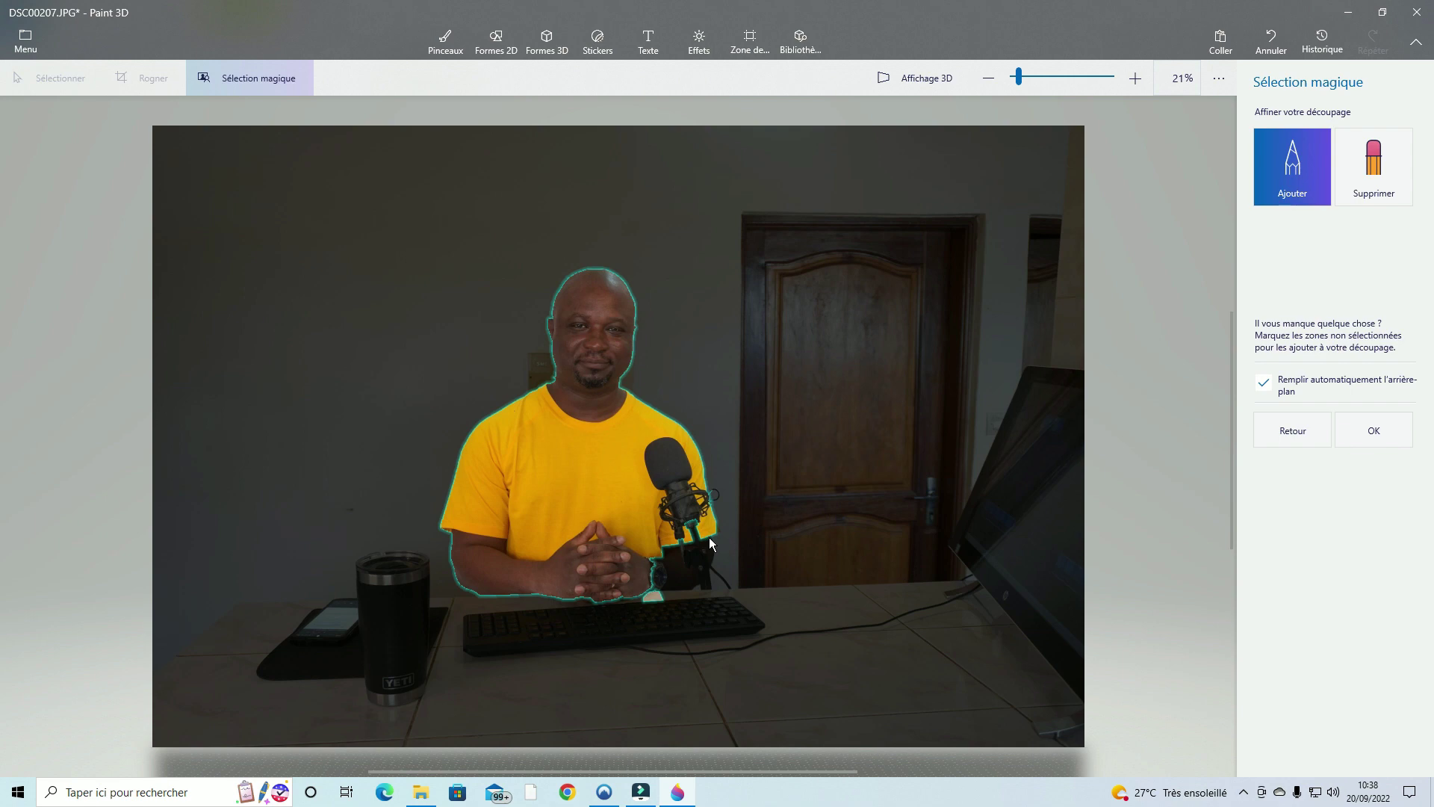
drag(710, 533, 710, 554)
drag(676, 590, 652, 593)
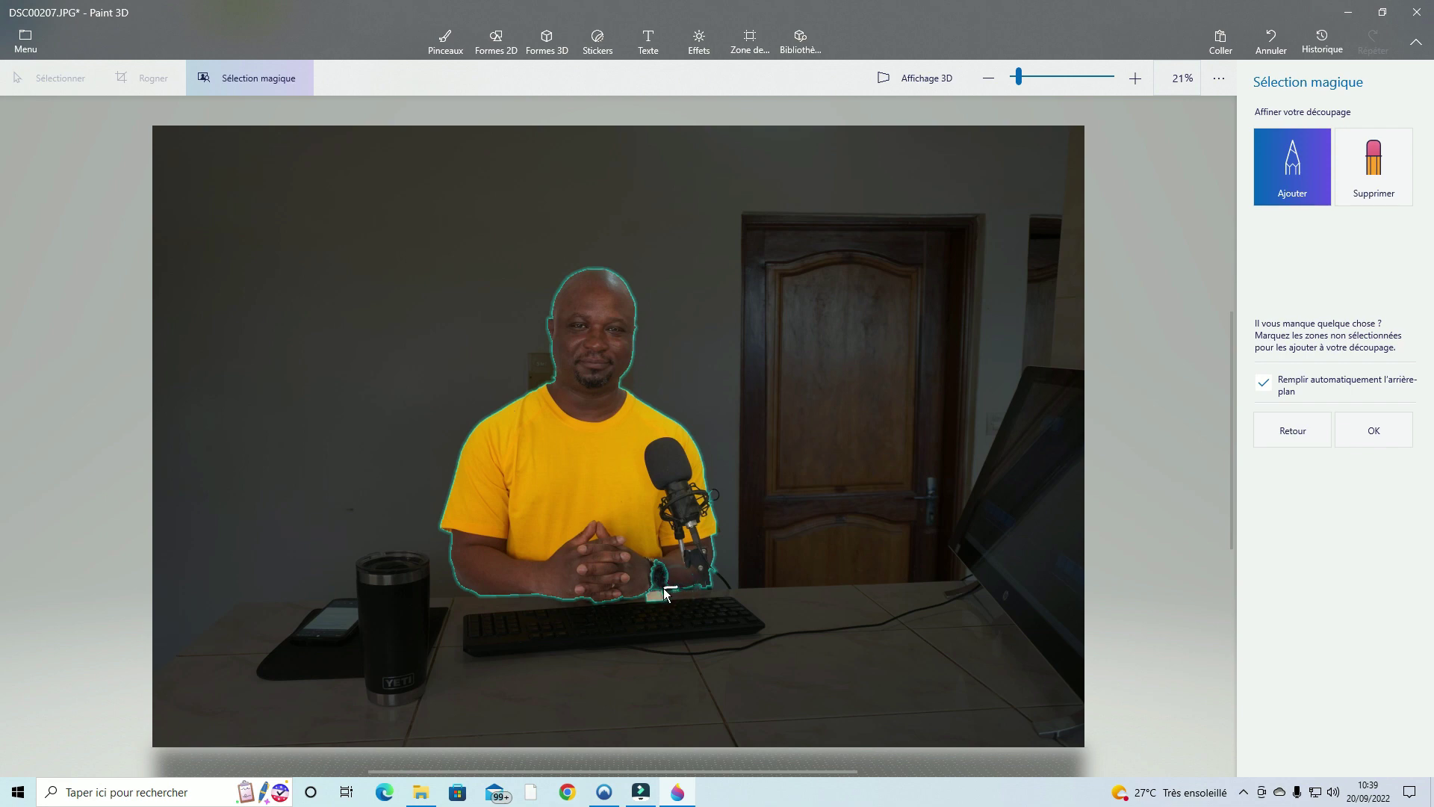
drag(643, 590, 665, 589)
Remove the small desk patch below the wrist from the selection and complete the cutout.
click(1387, 172)
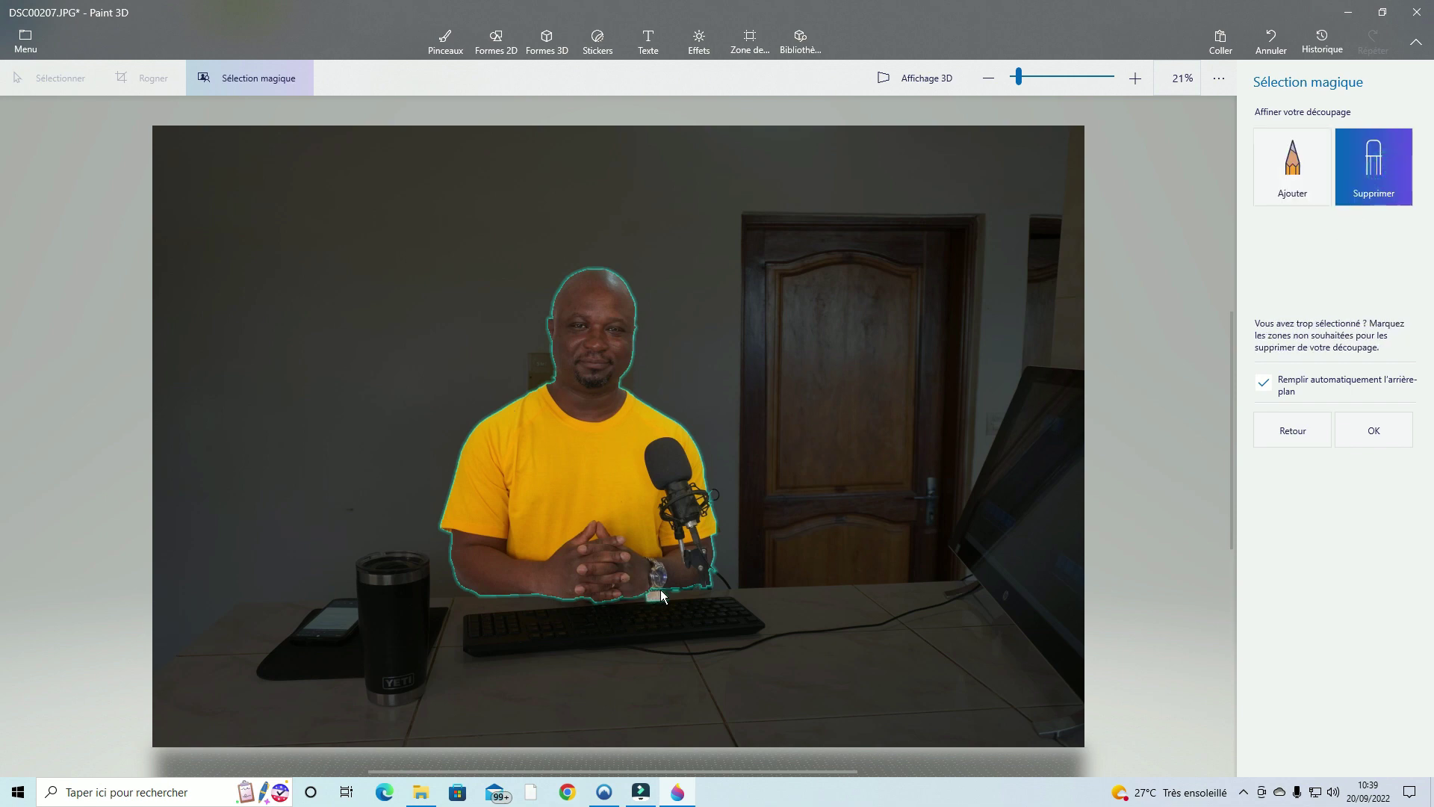
mouse_move(661, 589)
mouse_down()
mouse_move(648, 597)
mouse_move(661, 595)
mouse_up()
click(1372, 437)
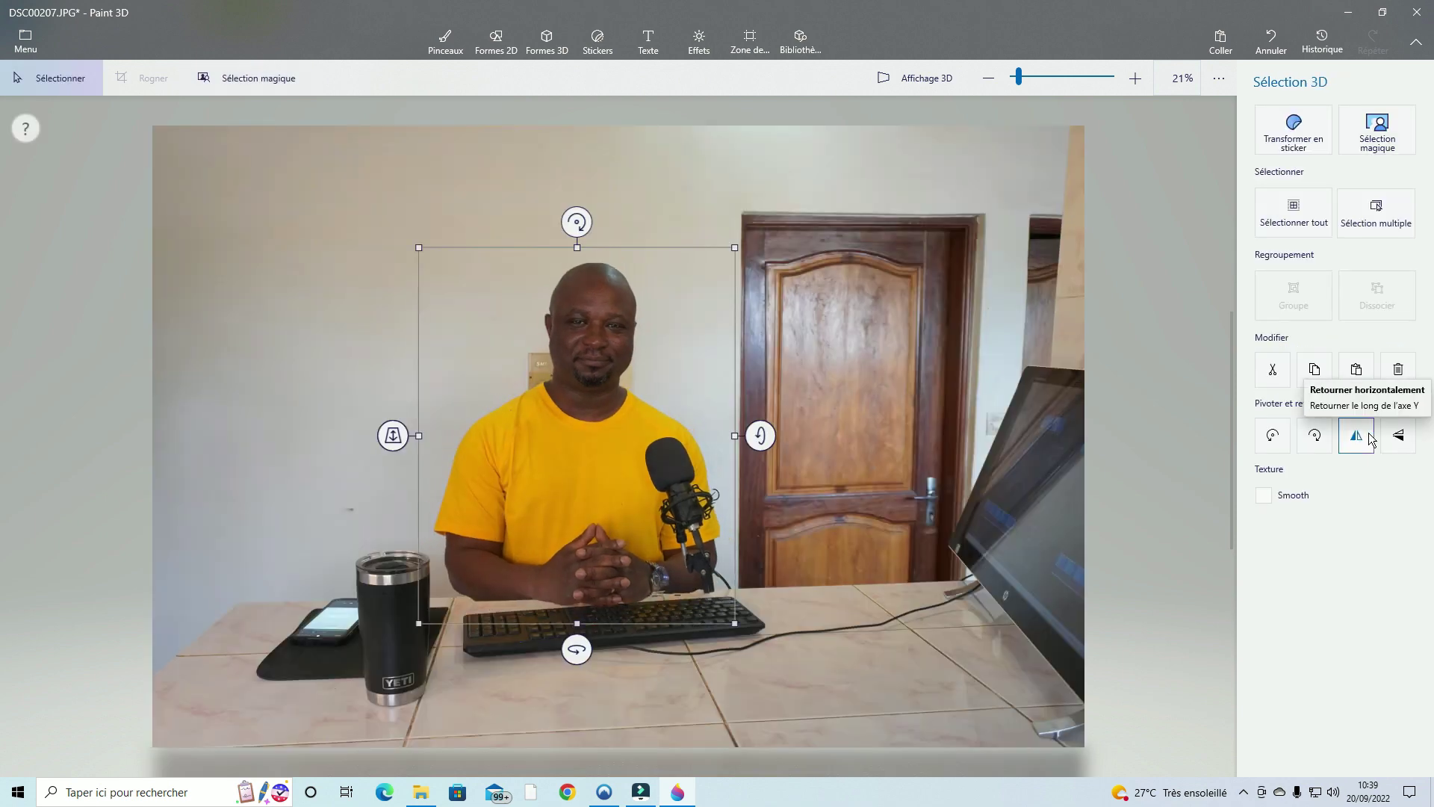
Try moving the cut-out man across the photo until he stands in front of the wooden door.
drag(590, 487, 567, 399)
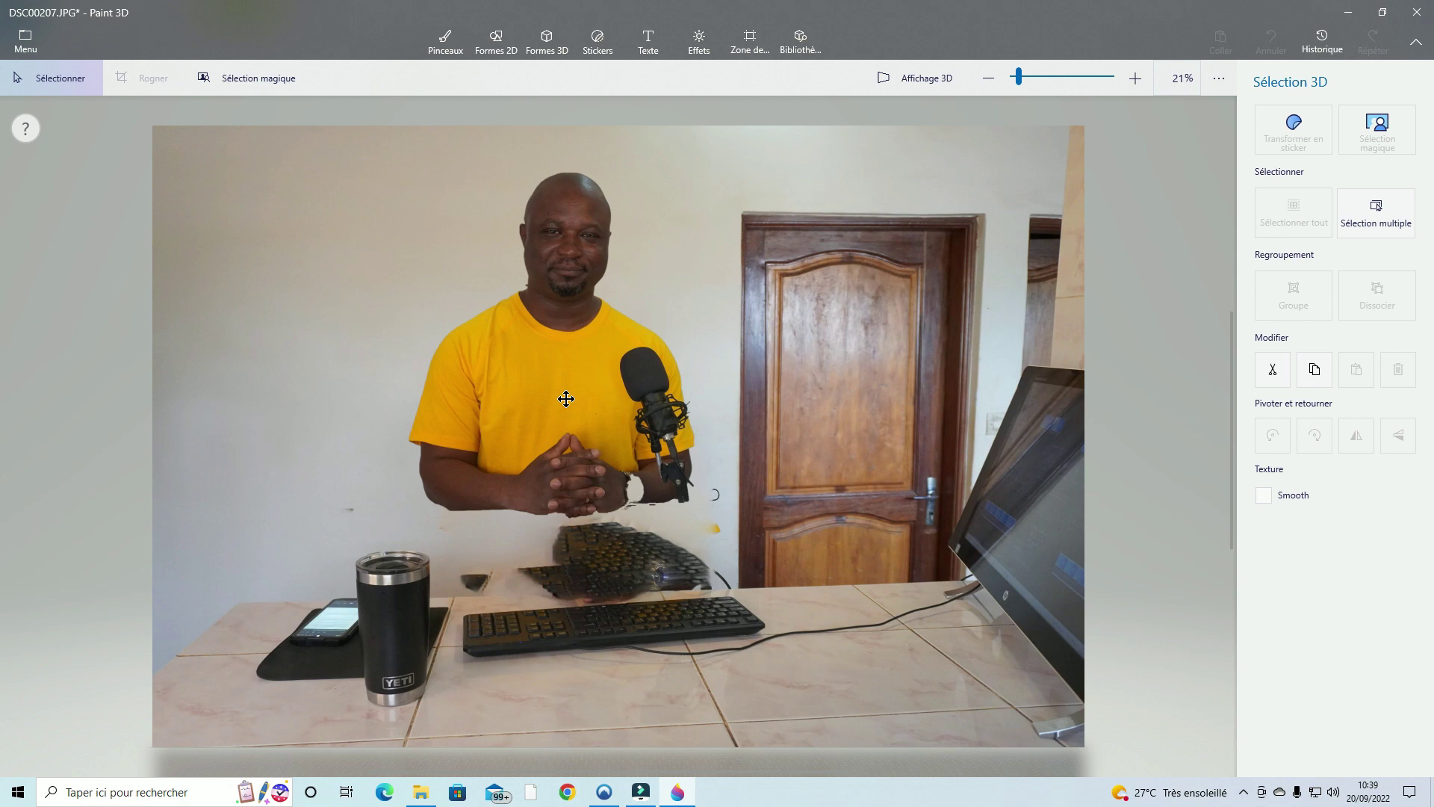
click(567, 399)
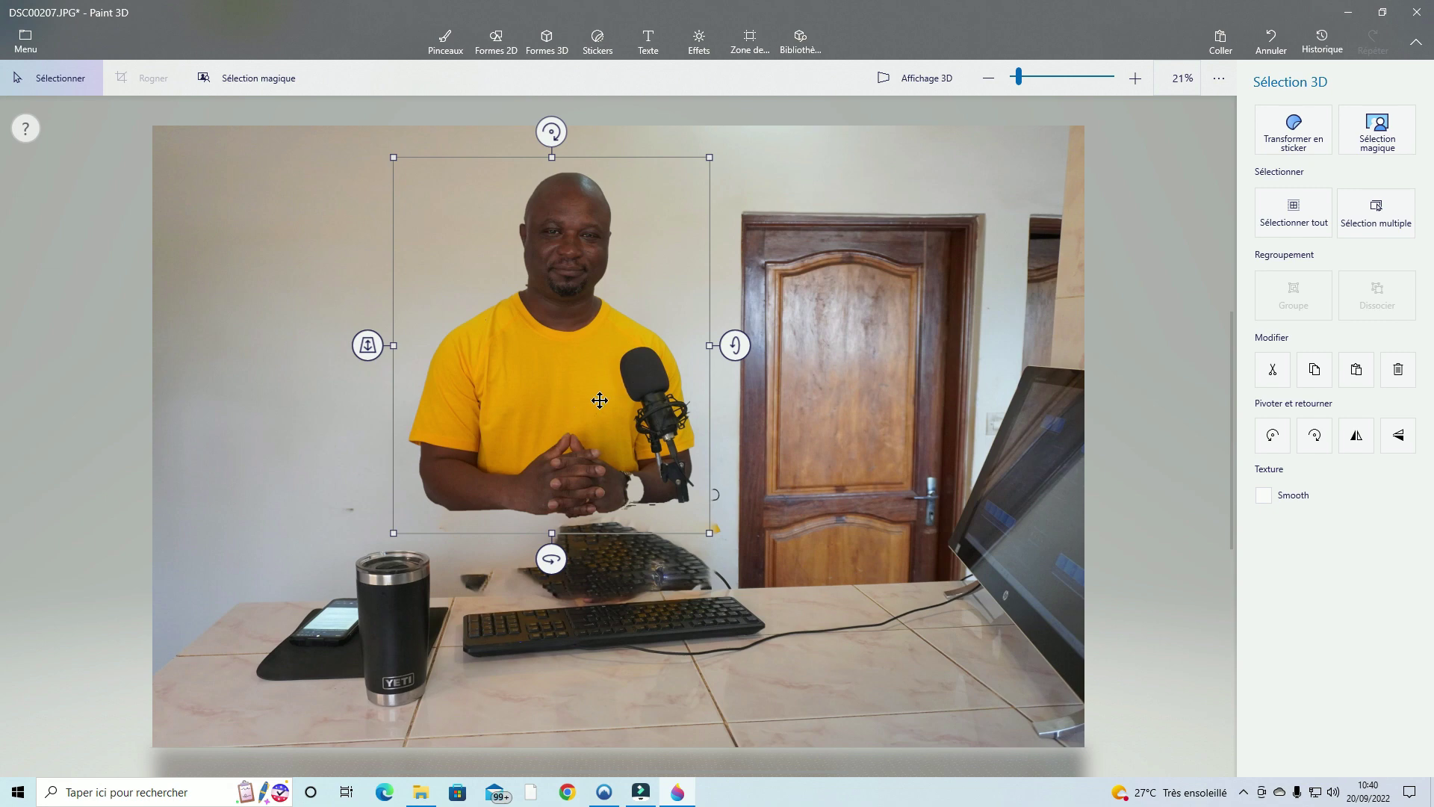
drag(574, 362, 854, 428)
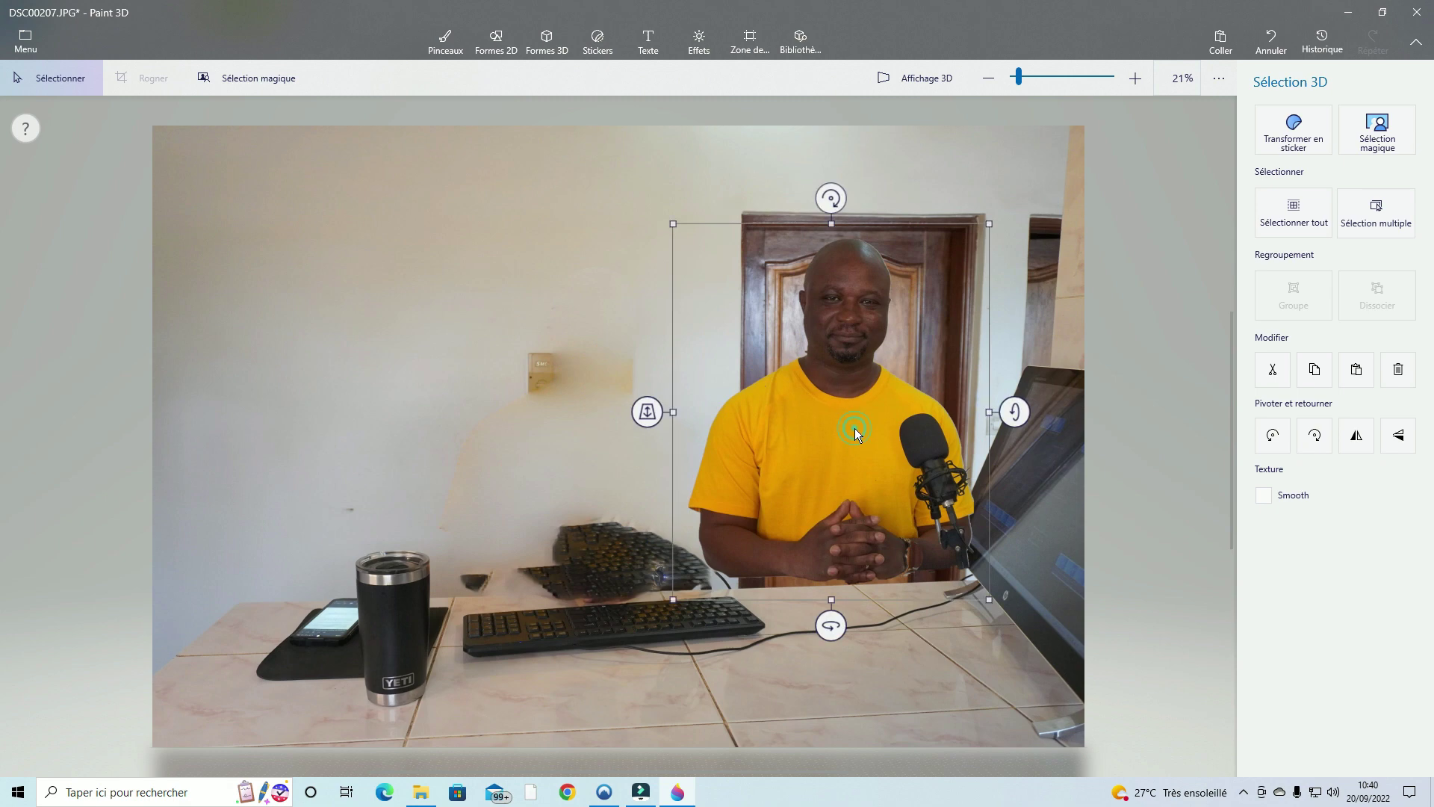
Copy the cut-out man as a separate object.
click(855, 428)
key(ctrl)
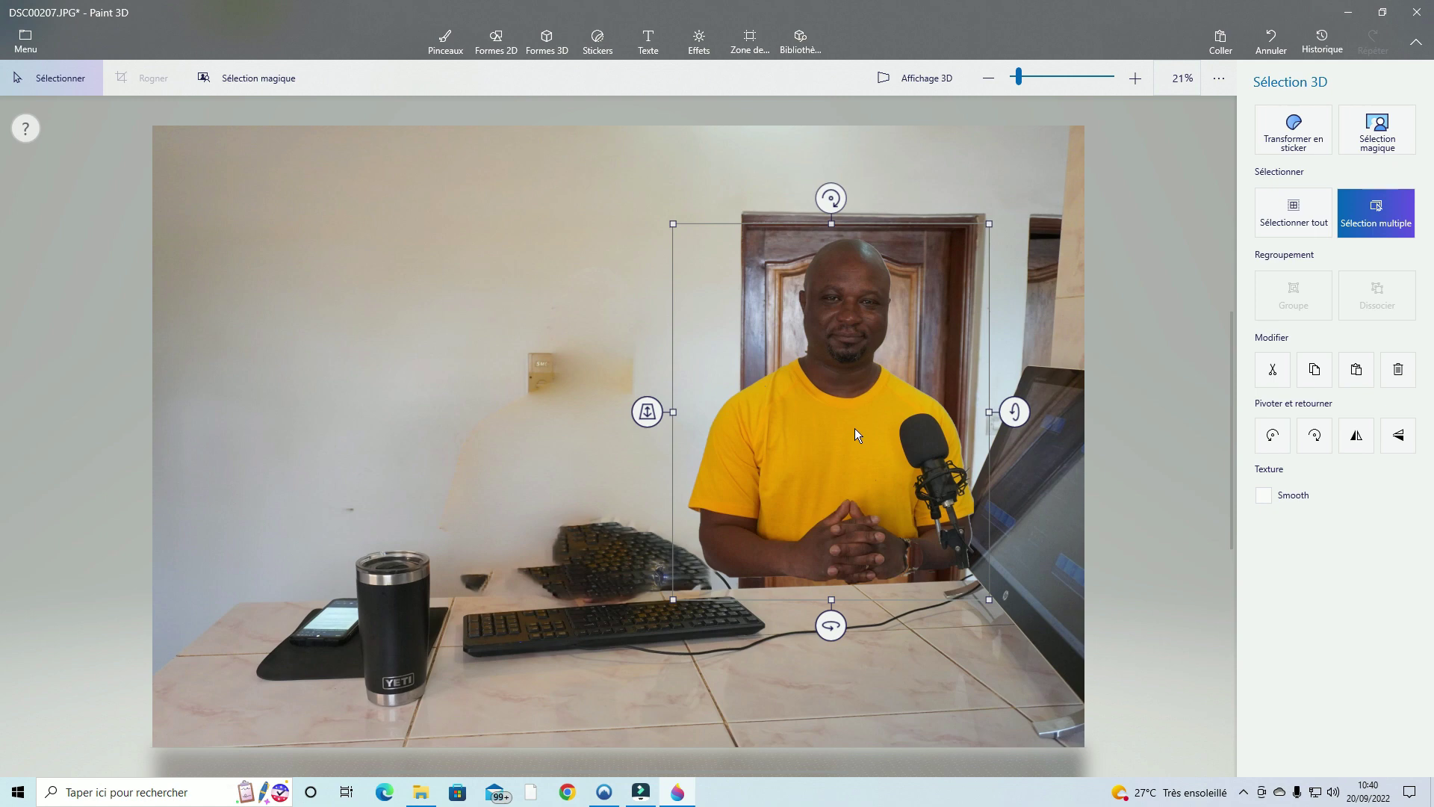
click(1317, 371)
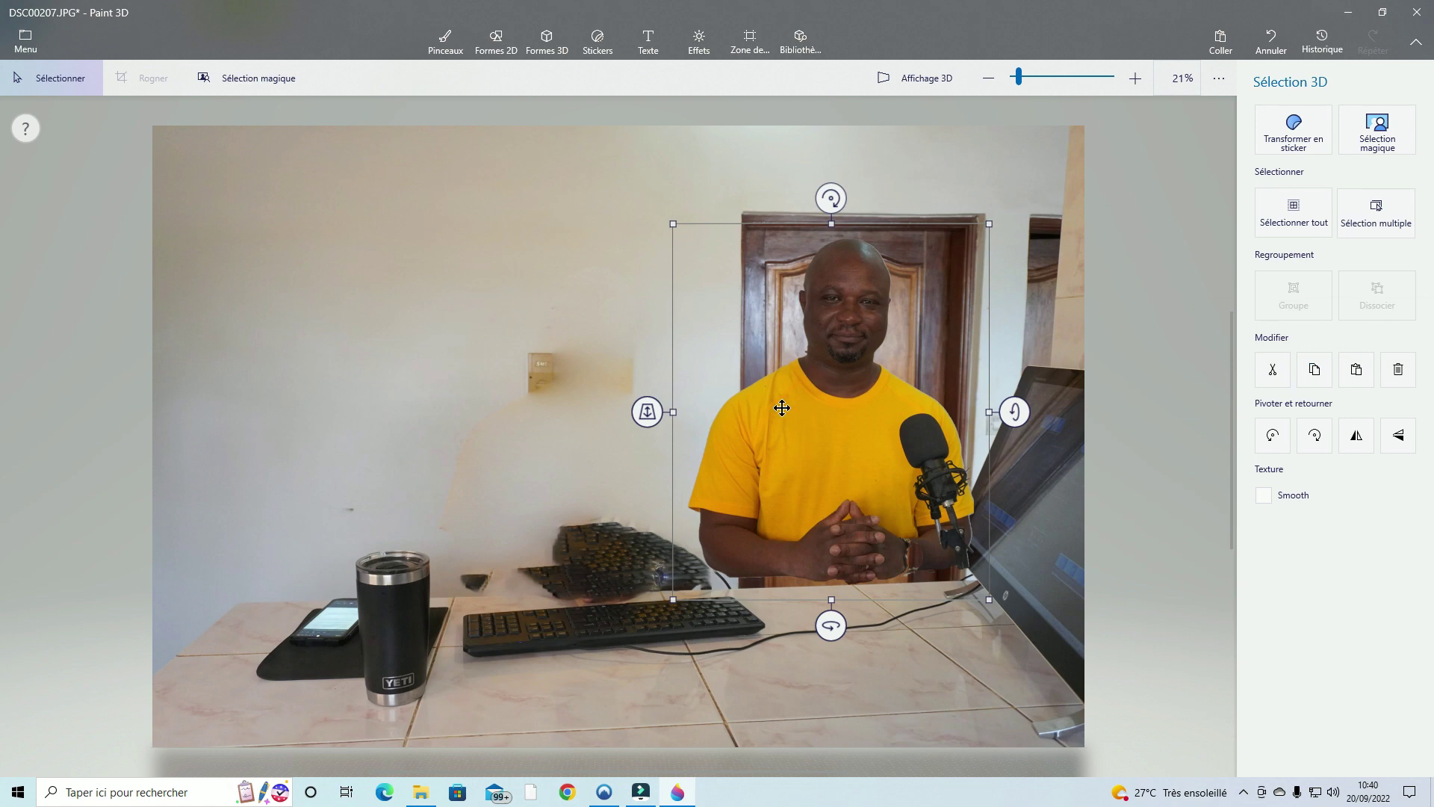
Start a new blank document without saving the changes to the photo, and paste the copied man into it.
click(21, 50)
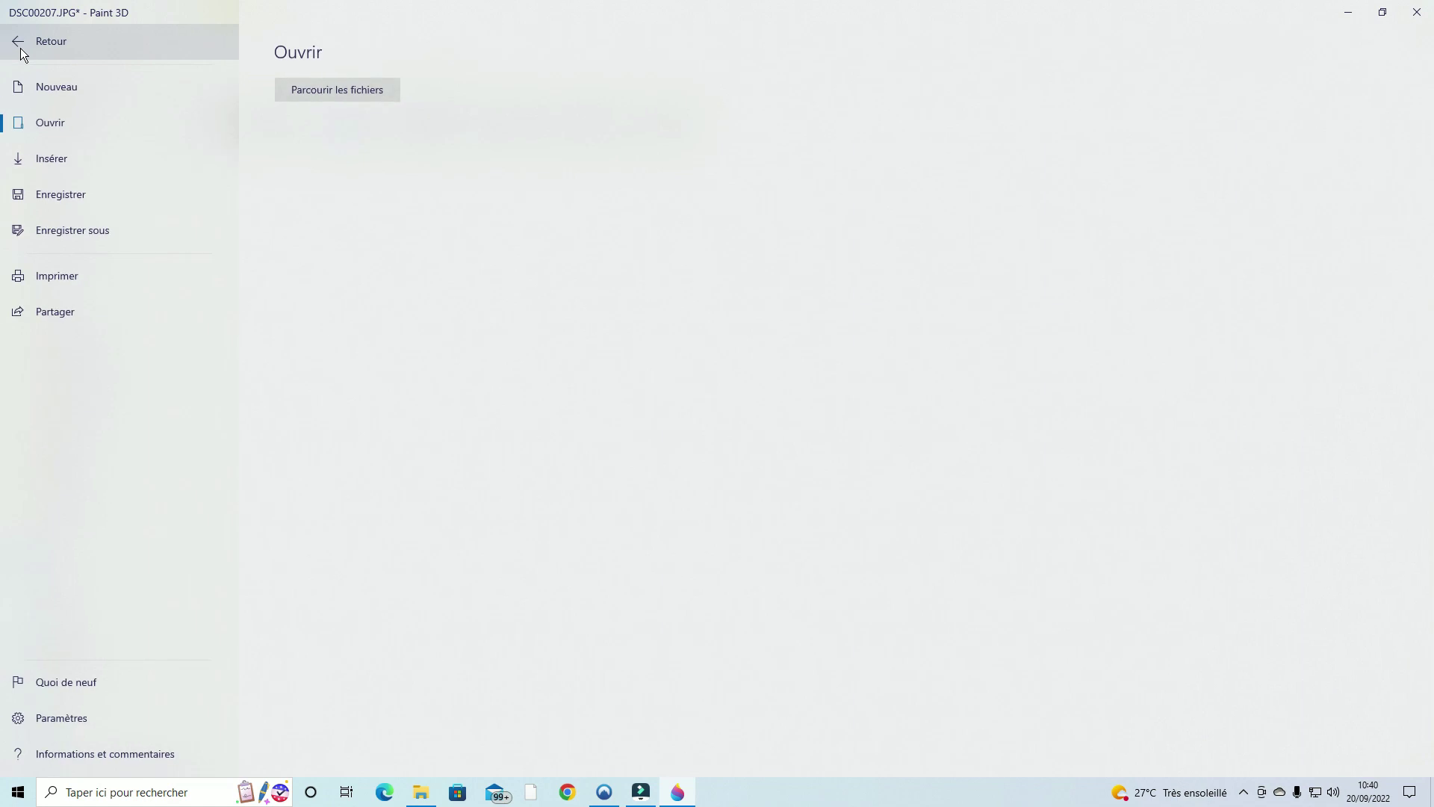
click(59, 90)
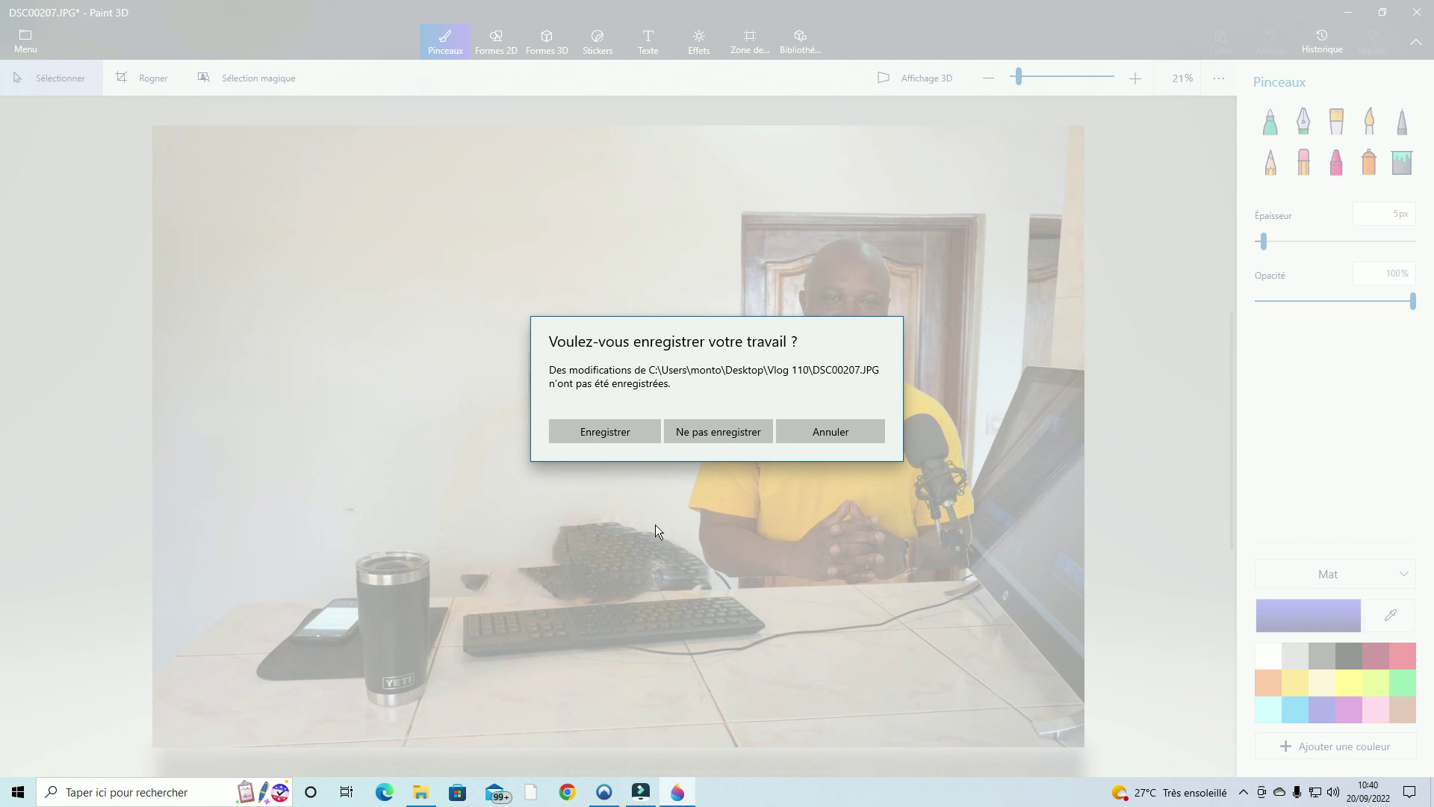
click(725, 432)
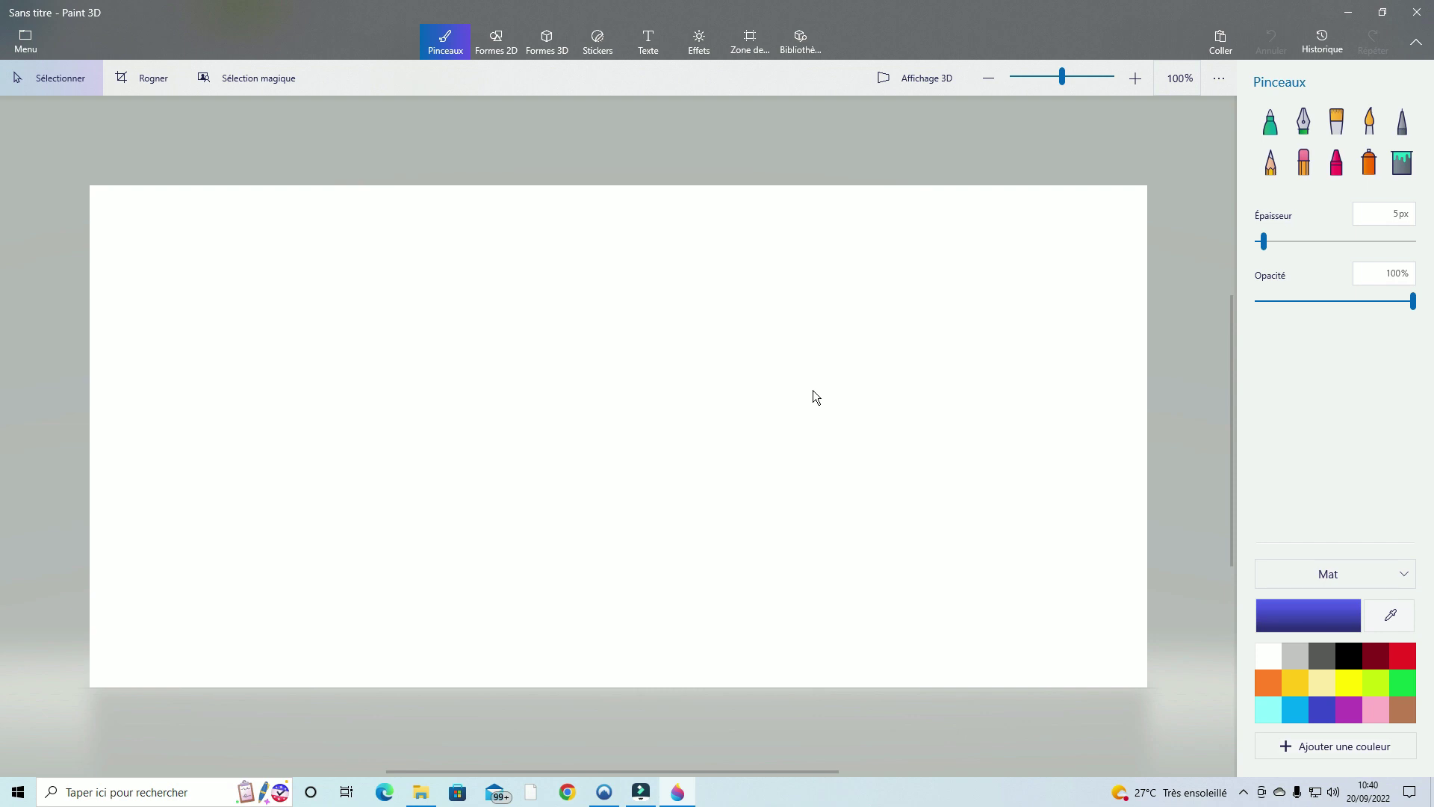
key(ctrl+v)
drag(1088, 414, 631, 400)
key(b)
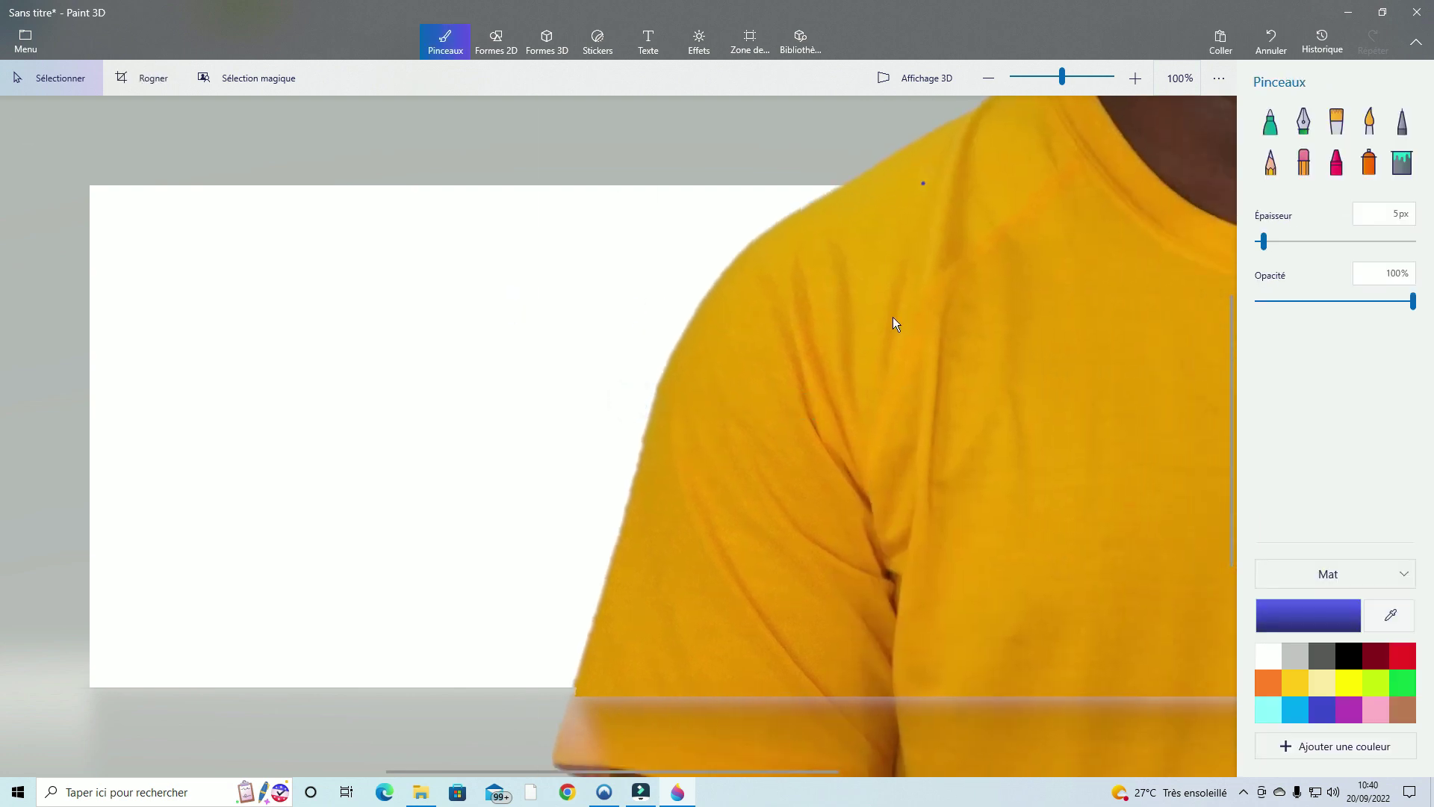
Shrink the pasted man and place him within the right part of the white canvas.
click(989, 78)
click(989, 78)
click(989, 77)
click(989, 78)
click(989, 78)
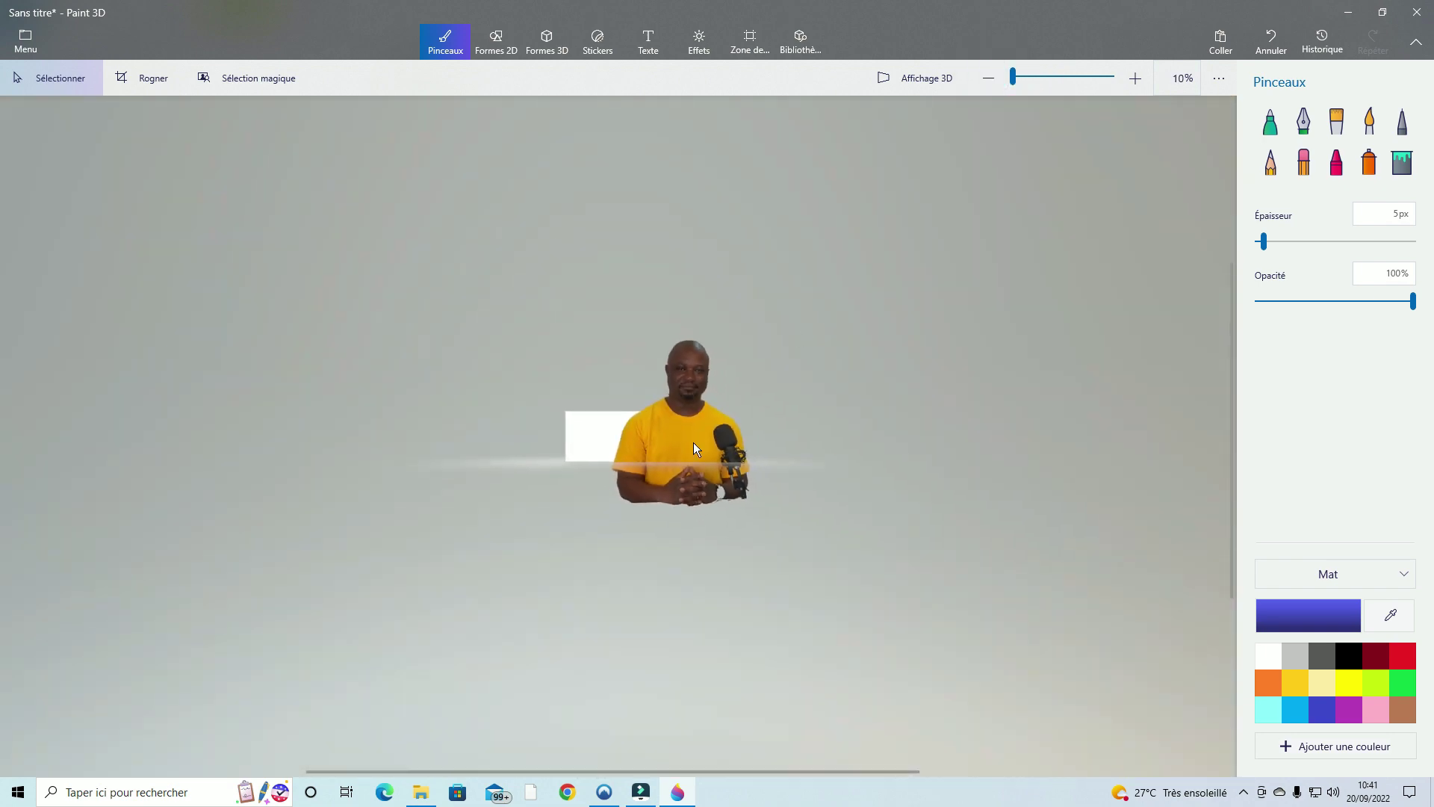
click(669, 474)
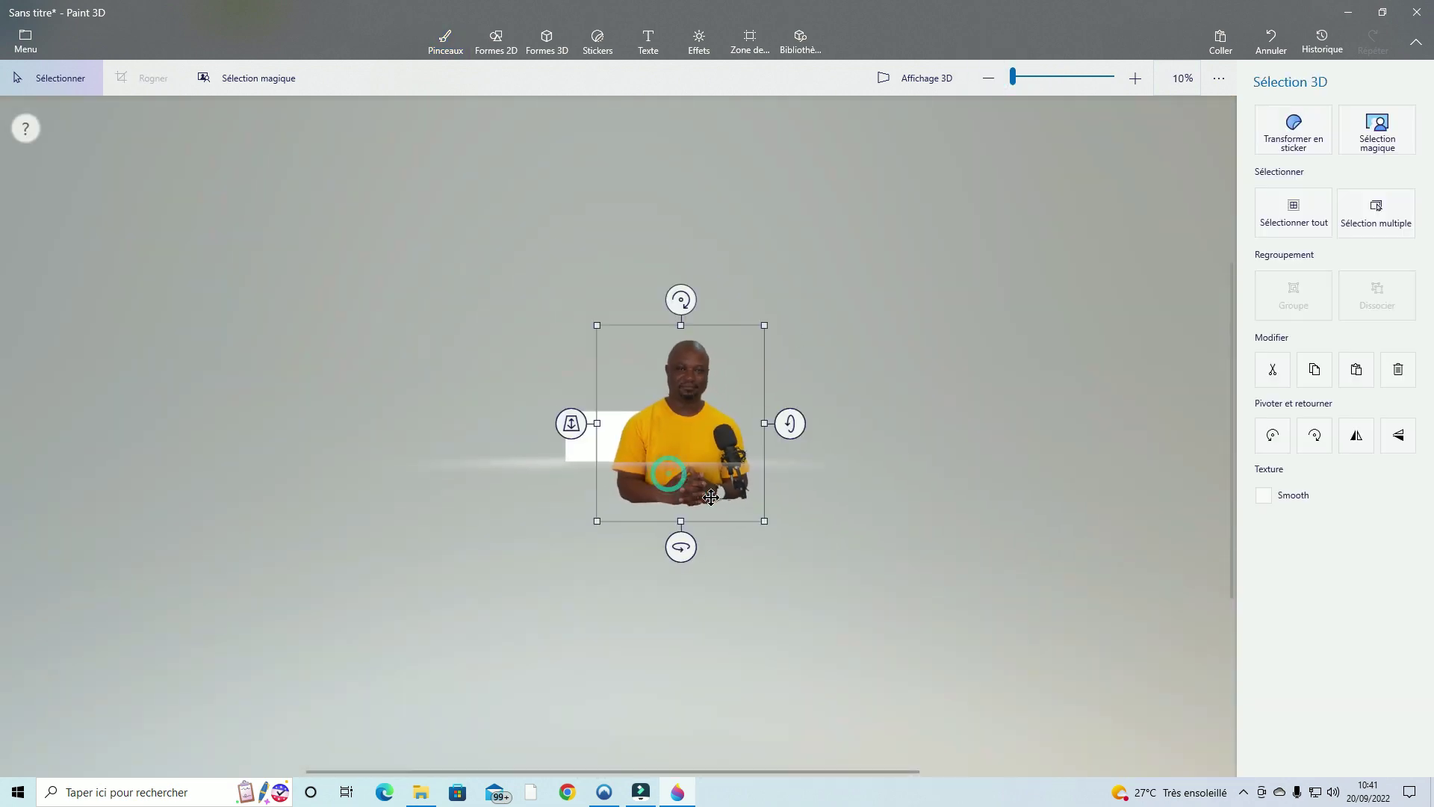
click(759, 520)
drag(759, 520, 674, 428)
mouse_move(642, 352)
mouse_down()
mouse_move(640, 408)
mouse_move(675, 378)
mouse_move(634, 436)
mouse_move(655, 435)
mouse_up()
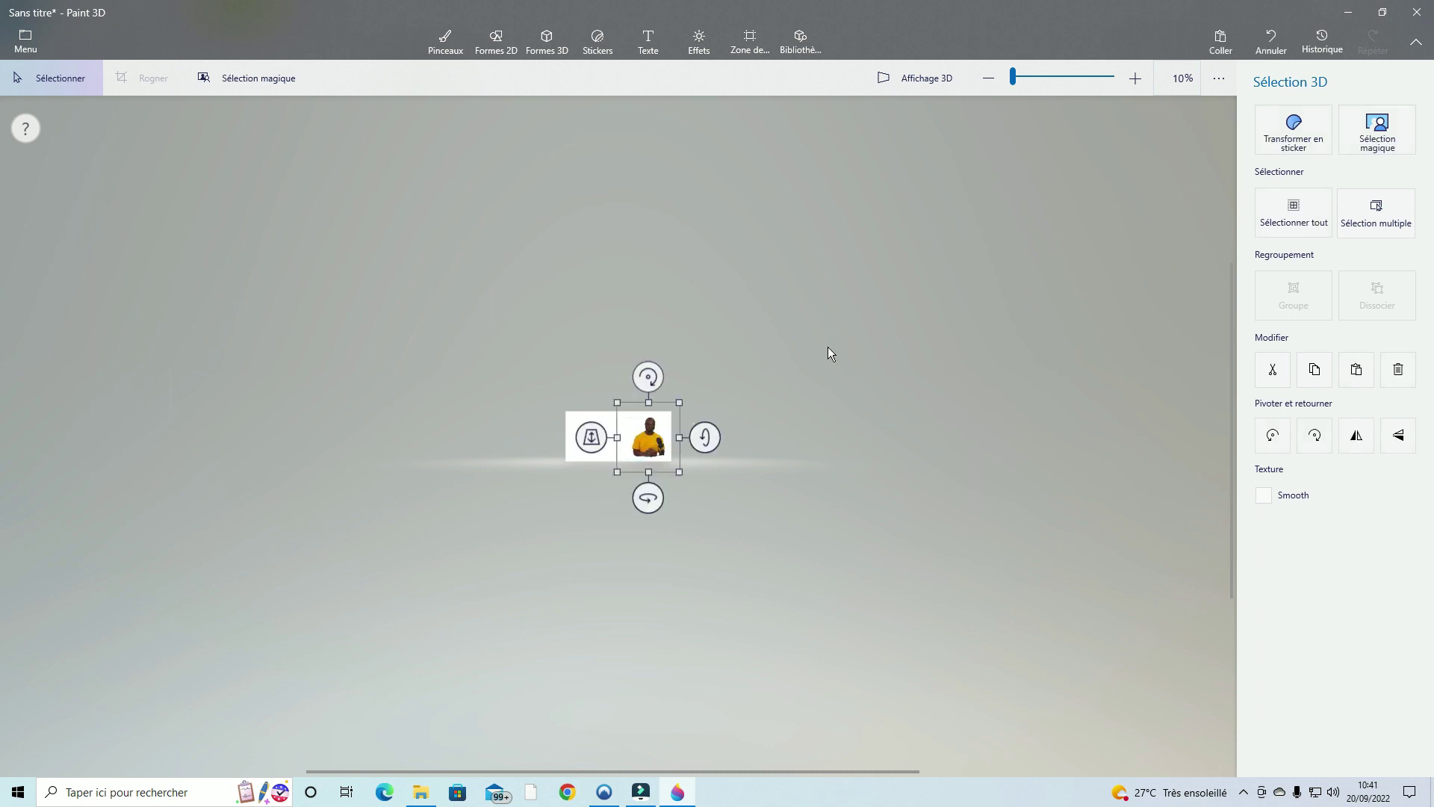
click(1136, 77)
click(1135, 78)
click(1135, 77)
click(1141, 79)
click(1141, 79)
click(1141, 79)
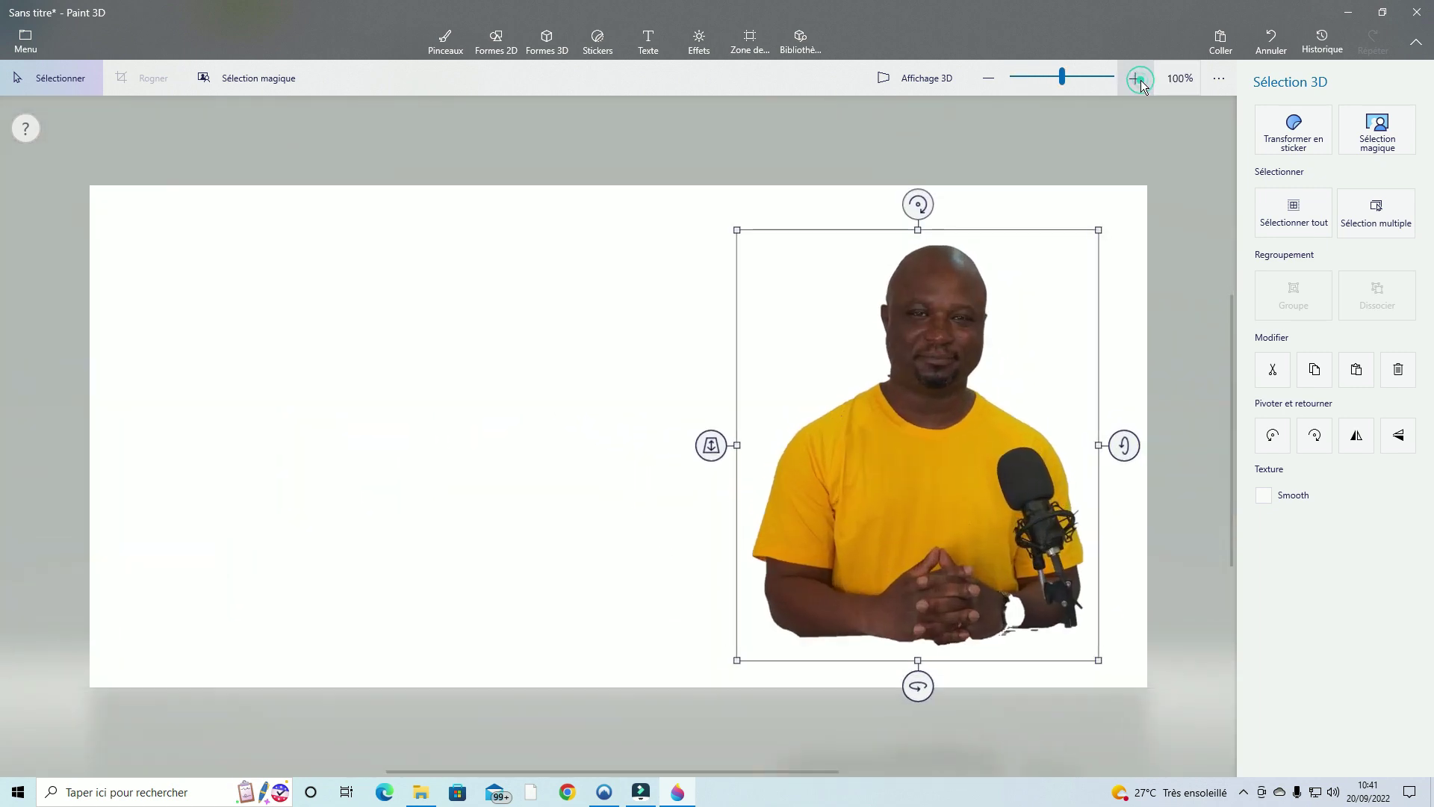
key(b)
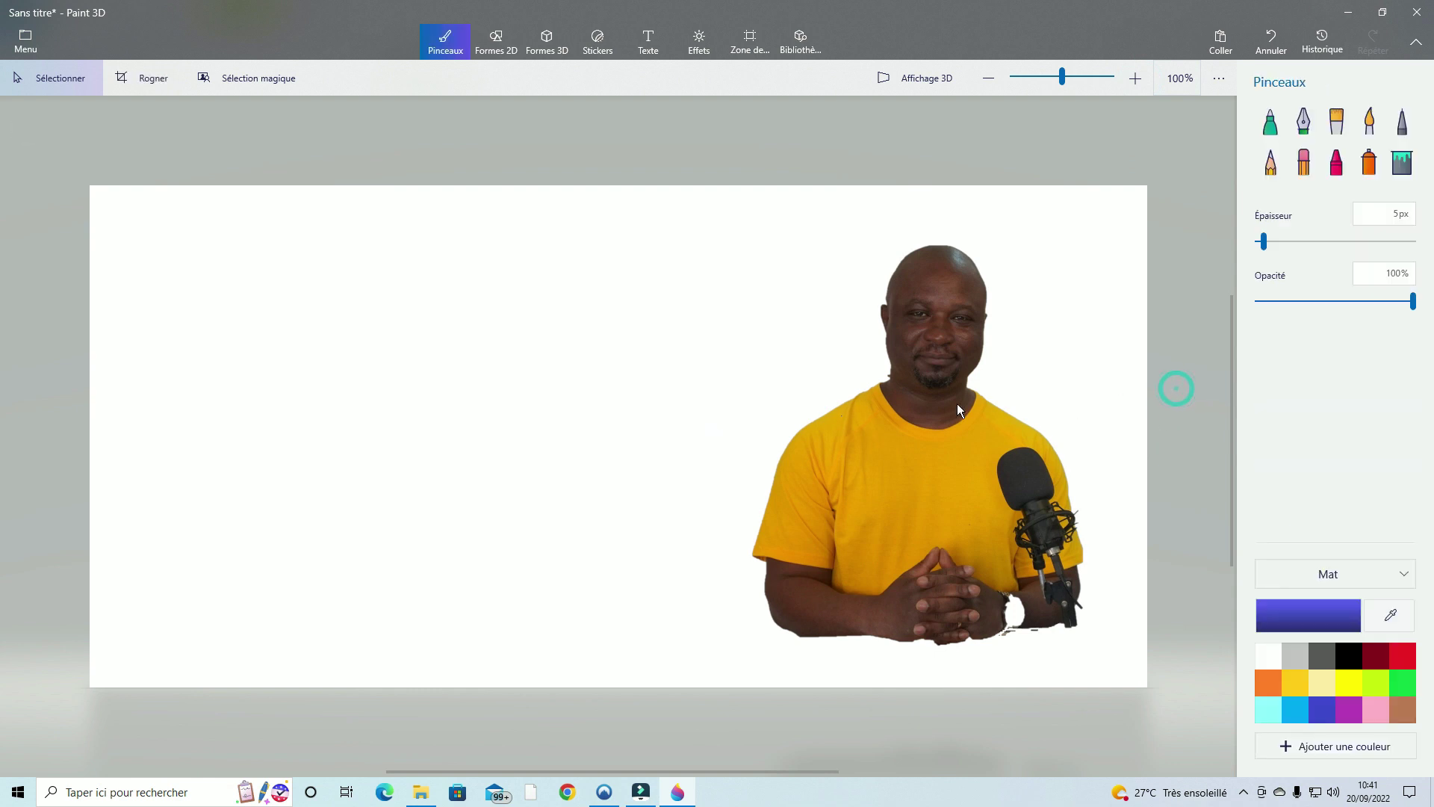
key(ctrl+z)
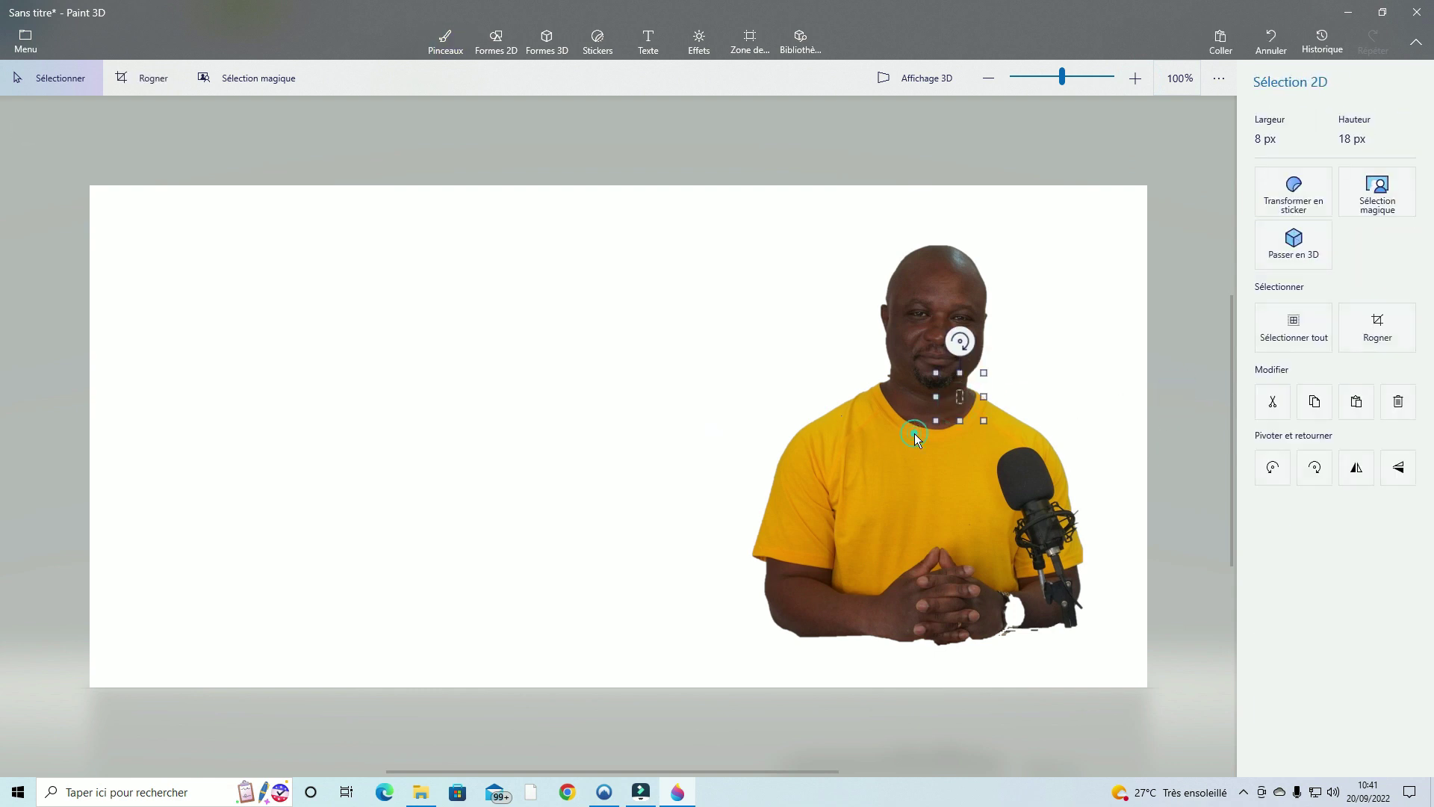
key(b)
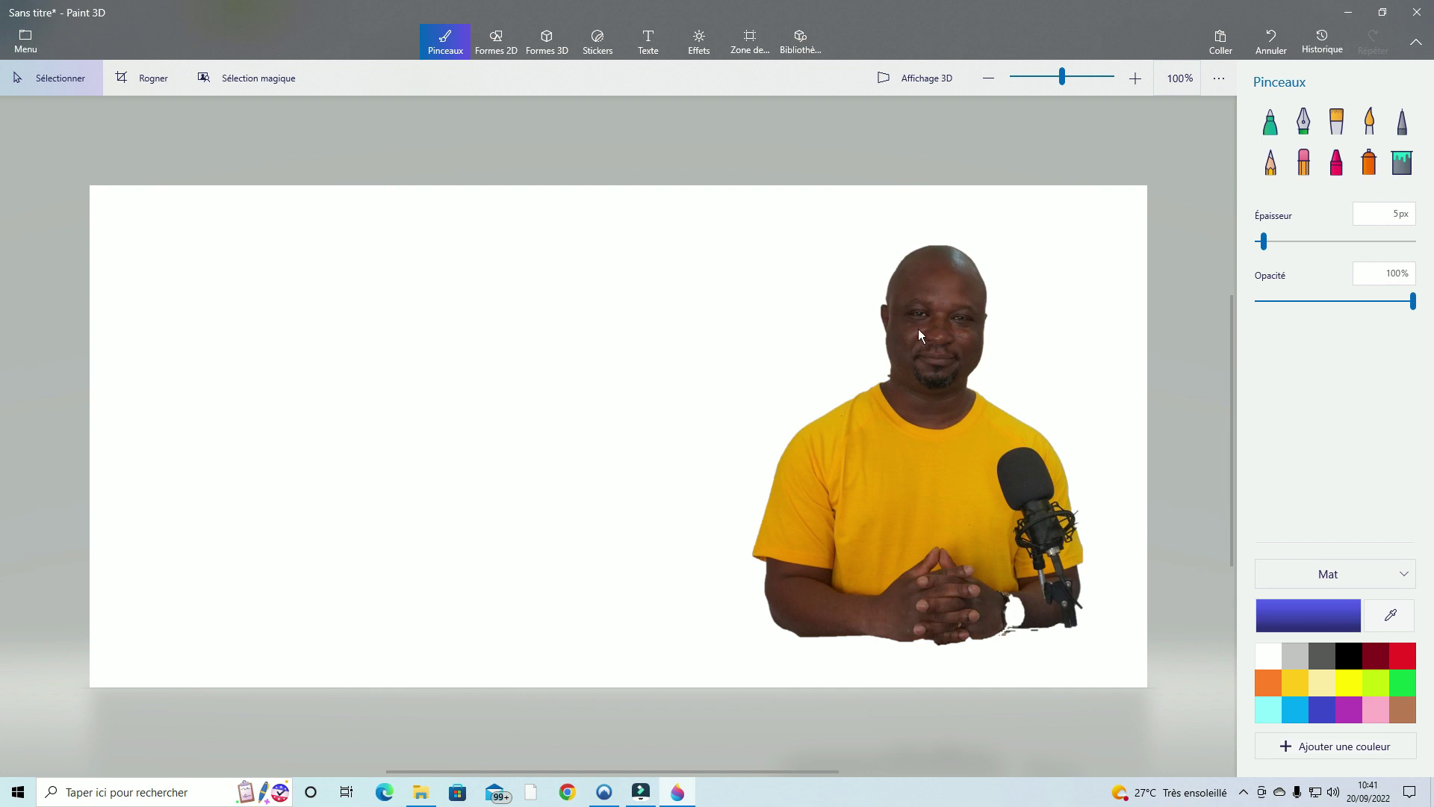
click(882, 413)
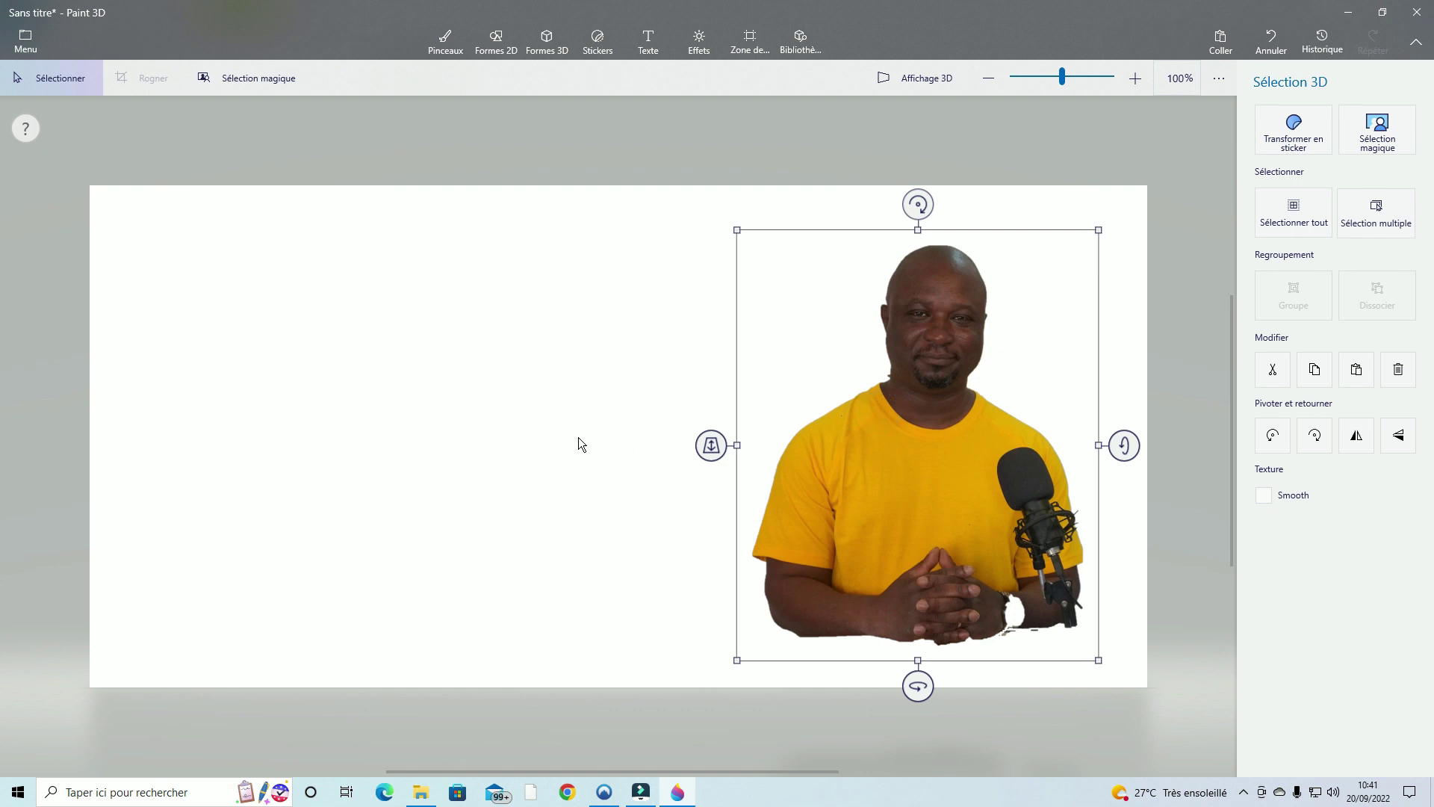
key(b)
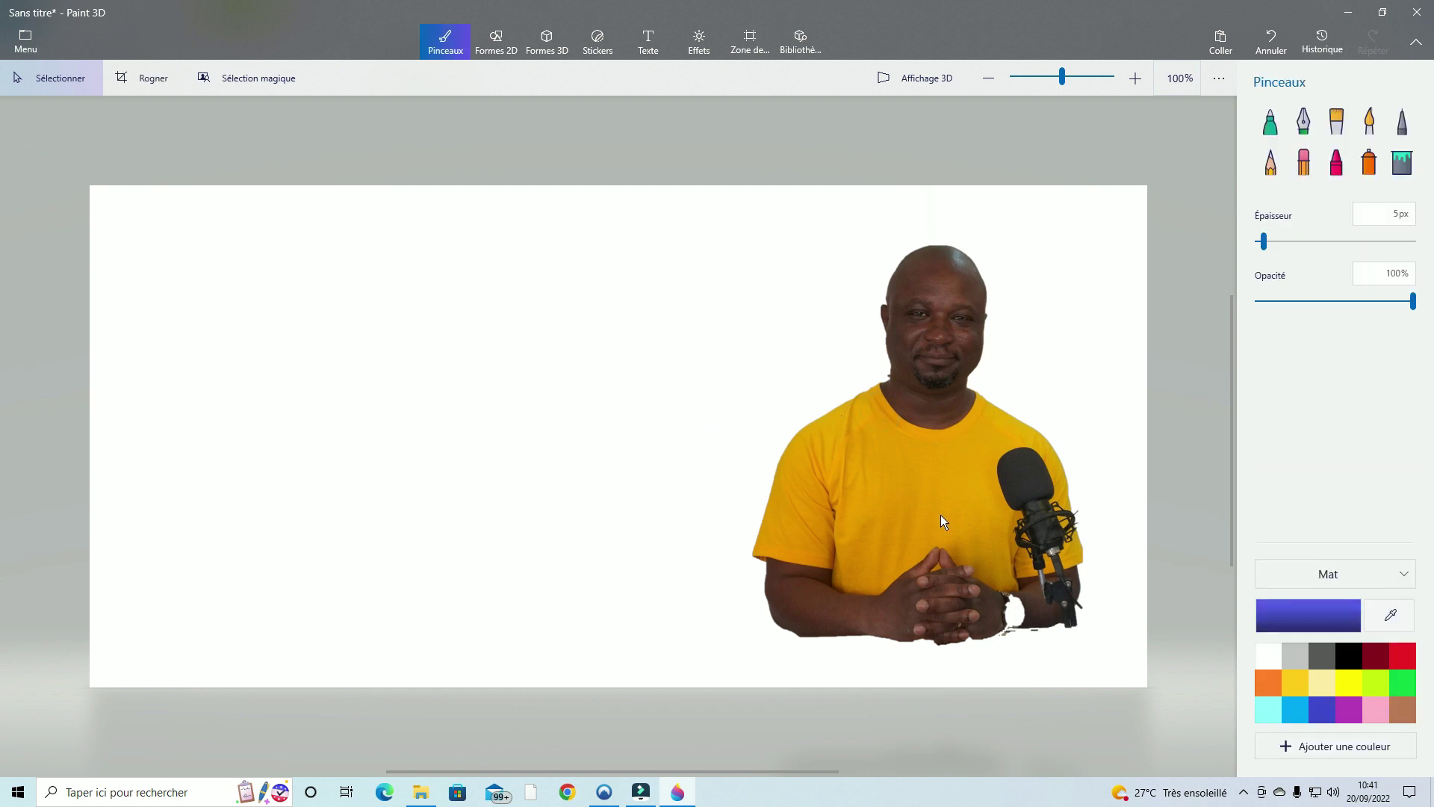
Crop the empty left part off the canvas, leaving a frame of about 605 × 672 px.
click(144, 80)
drag(89, 435, 693, 502)
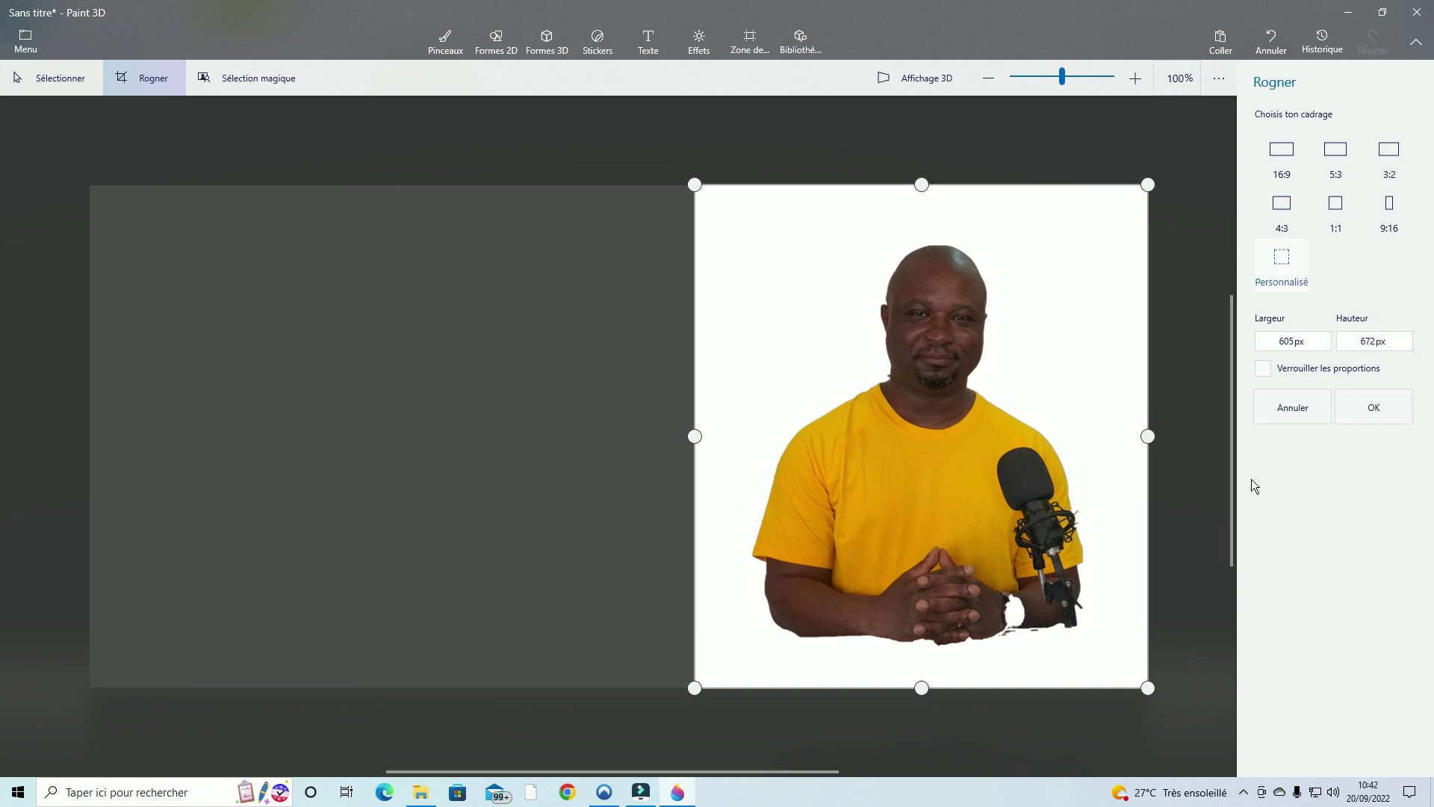
click(1375, 407)
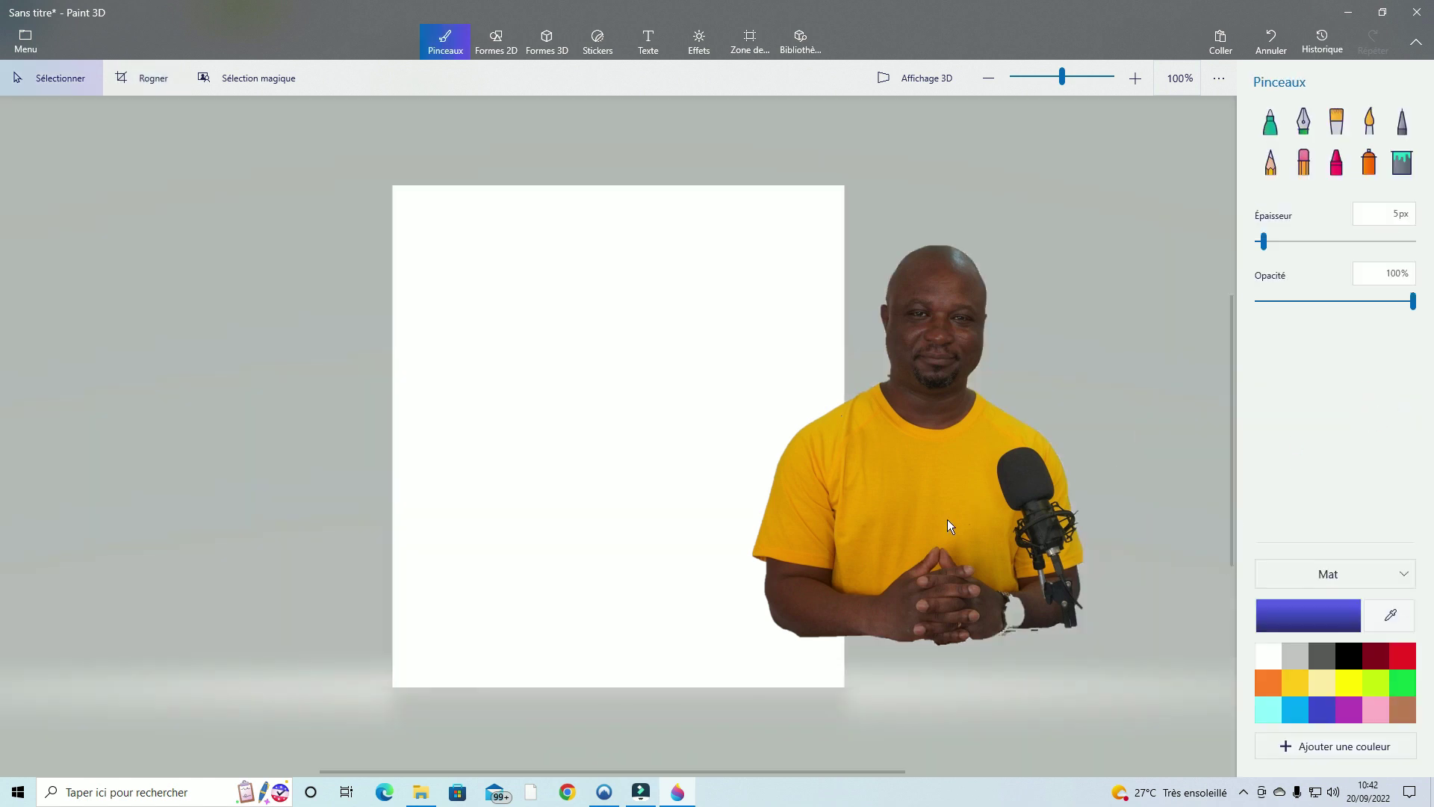
Move the man onto the cropped canvas and enlarge him to nearly fill it, then deselect him.
click(979, 495)
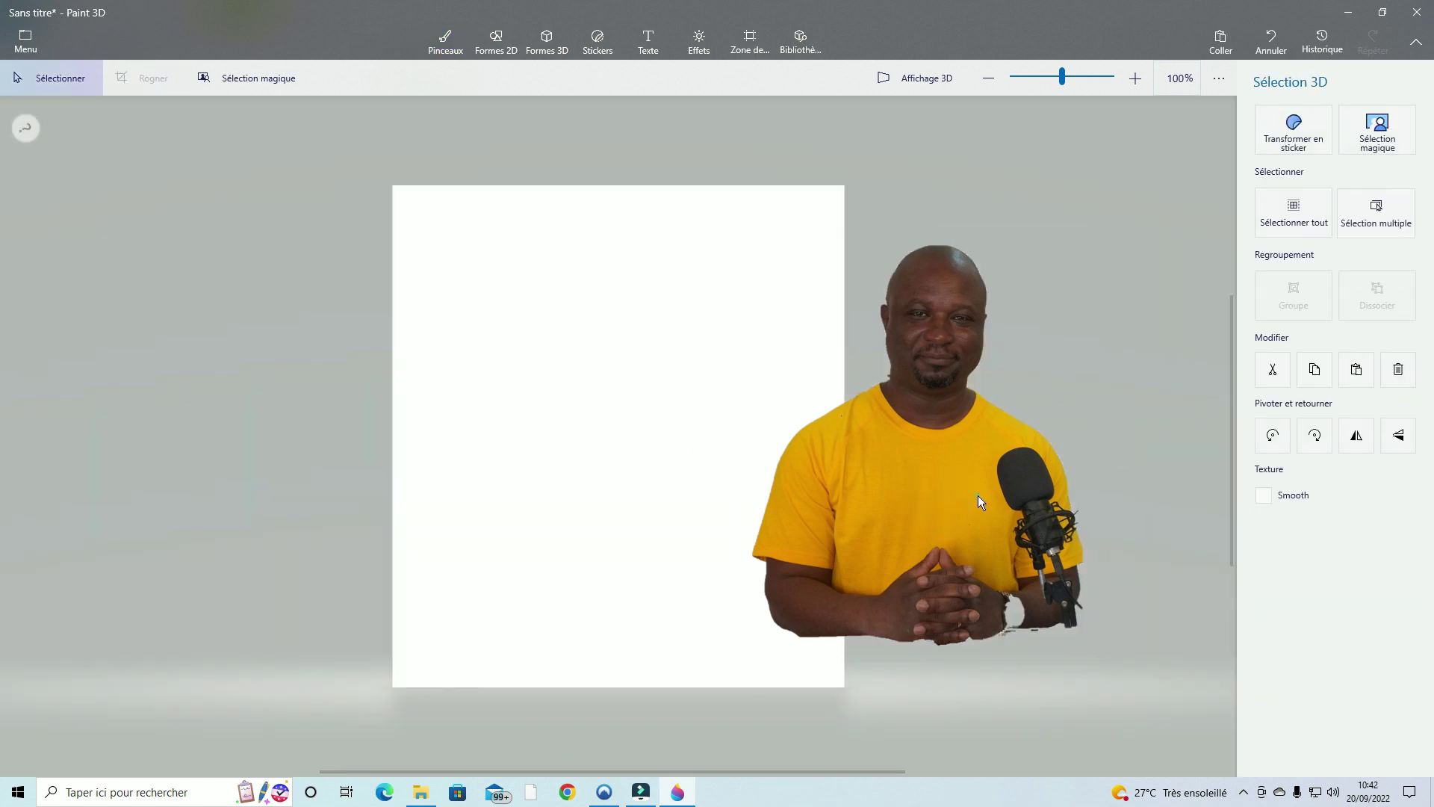
drag(979, 495, 675, 496)
click(883, 536)
click(694, 595)
drag(798, 663, 845, 685)
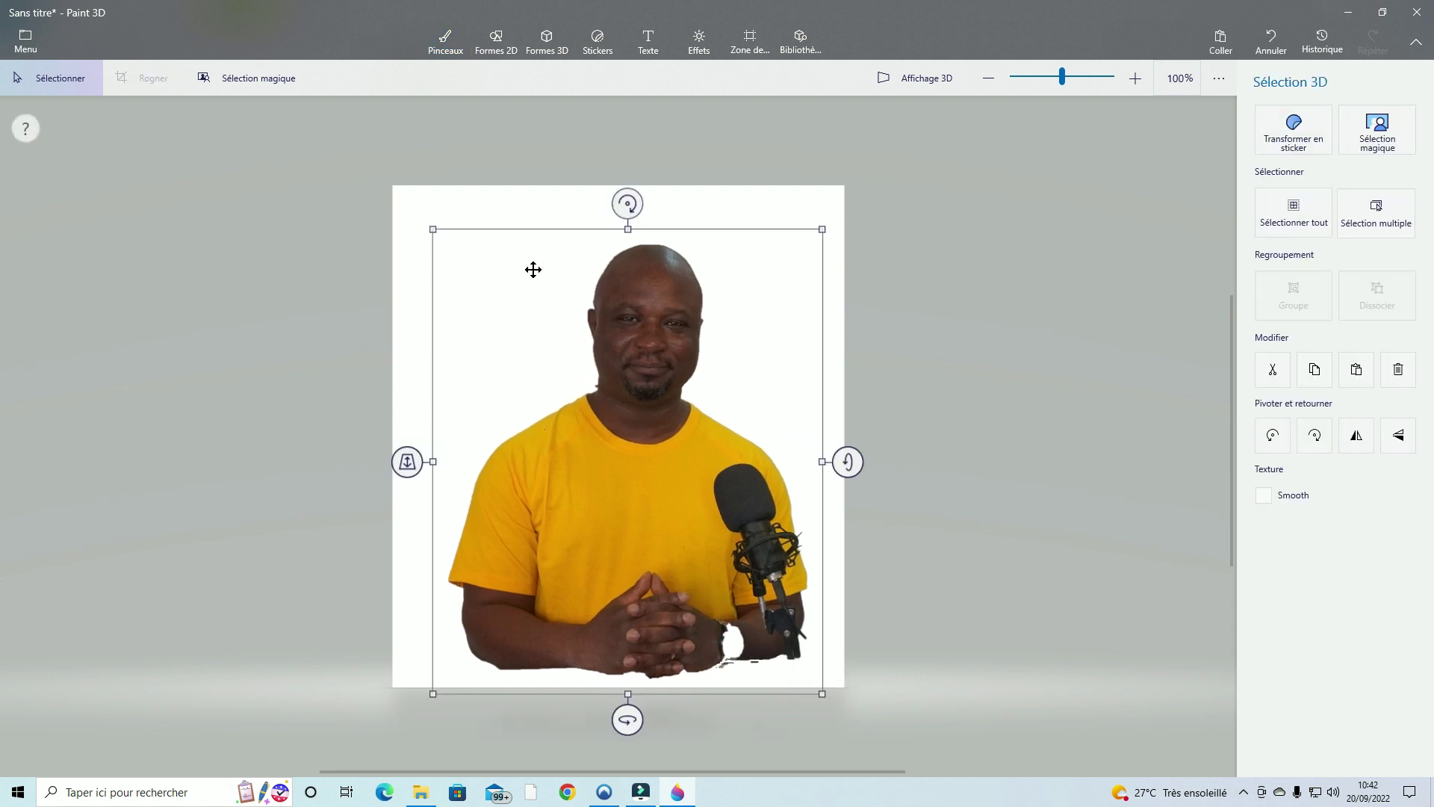
drag(435, 230, 384, 205)
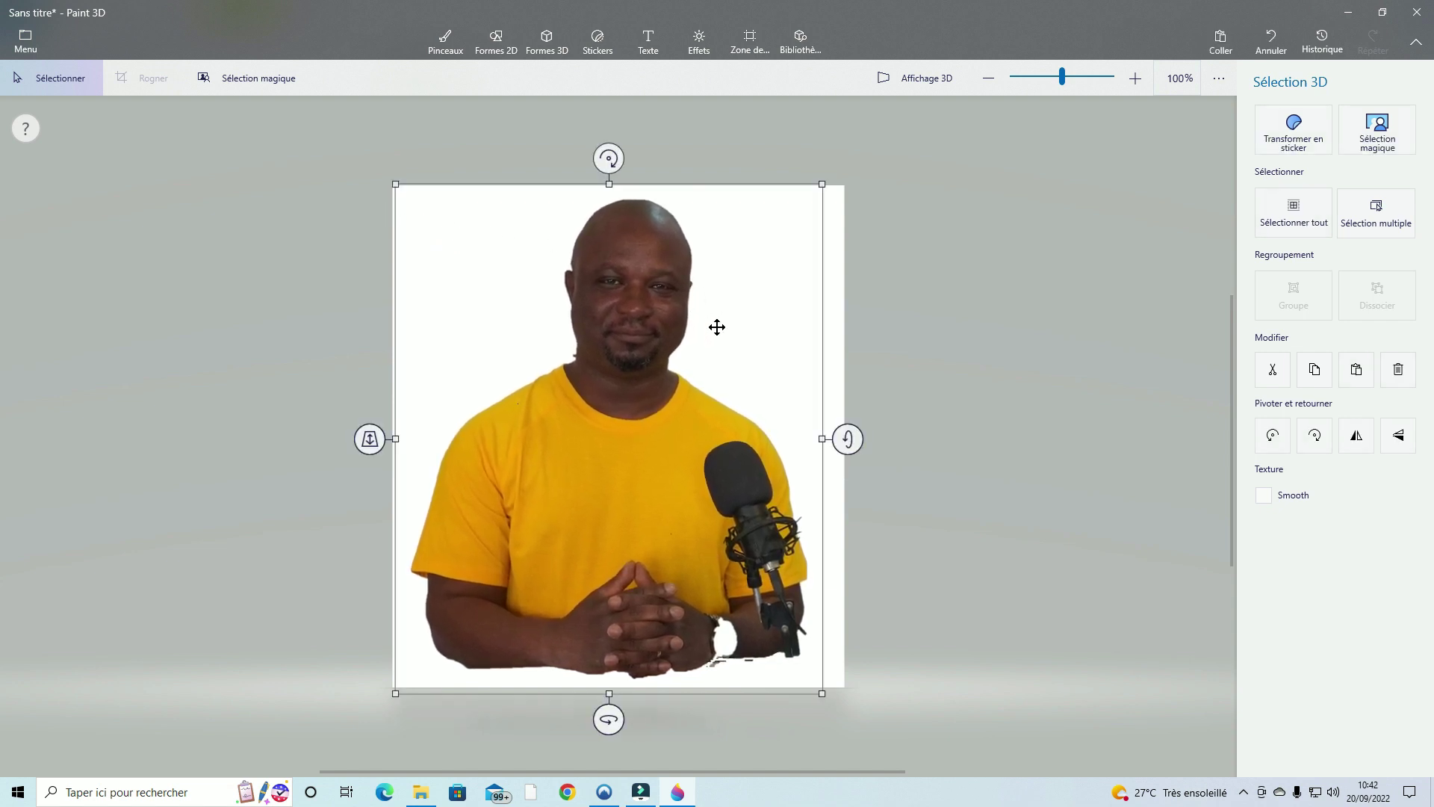
click(931, 473)
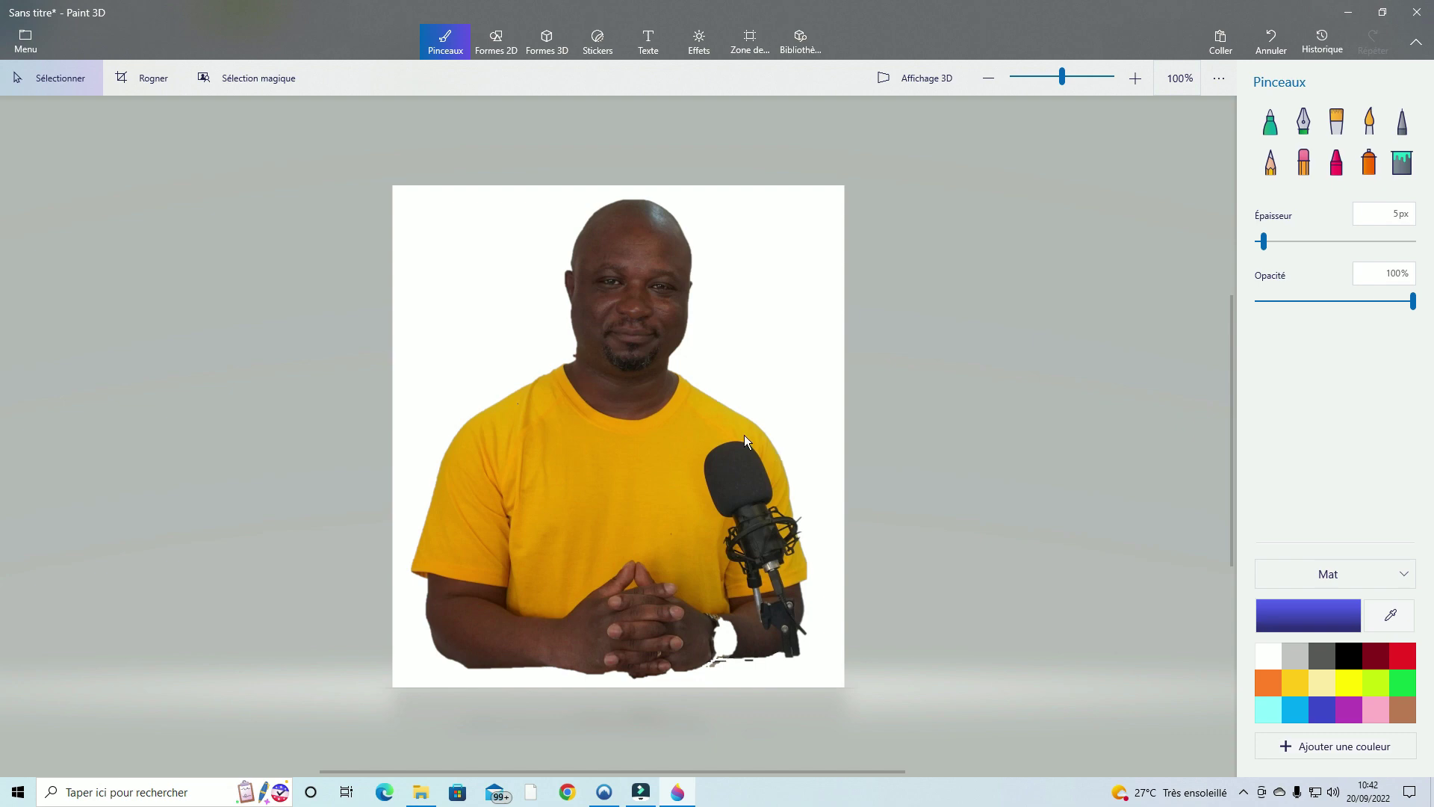
Prepare a copy of the cutout for export as a PNG image with transparency enabled.
click(26, 49)
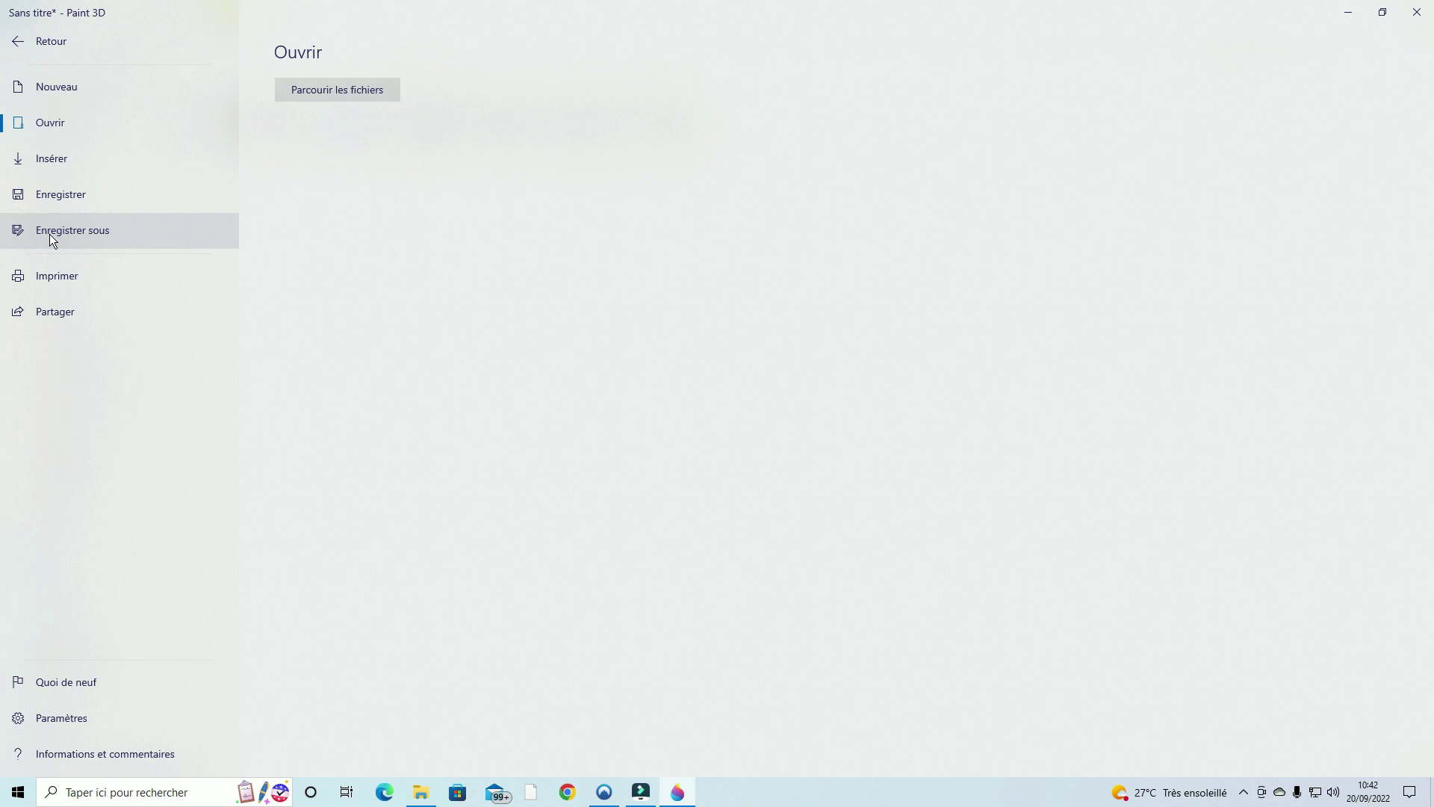
click(50, 235)
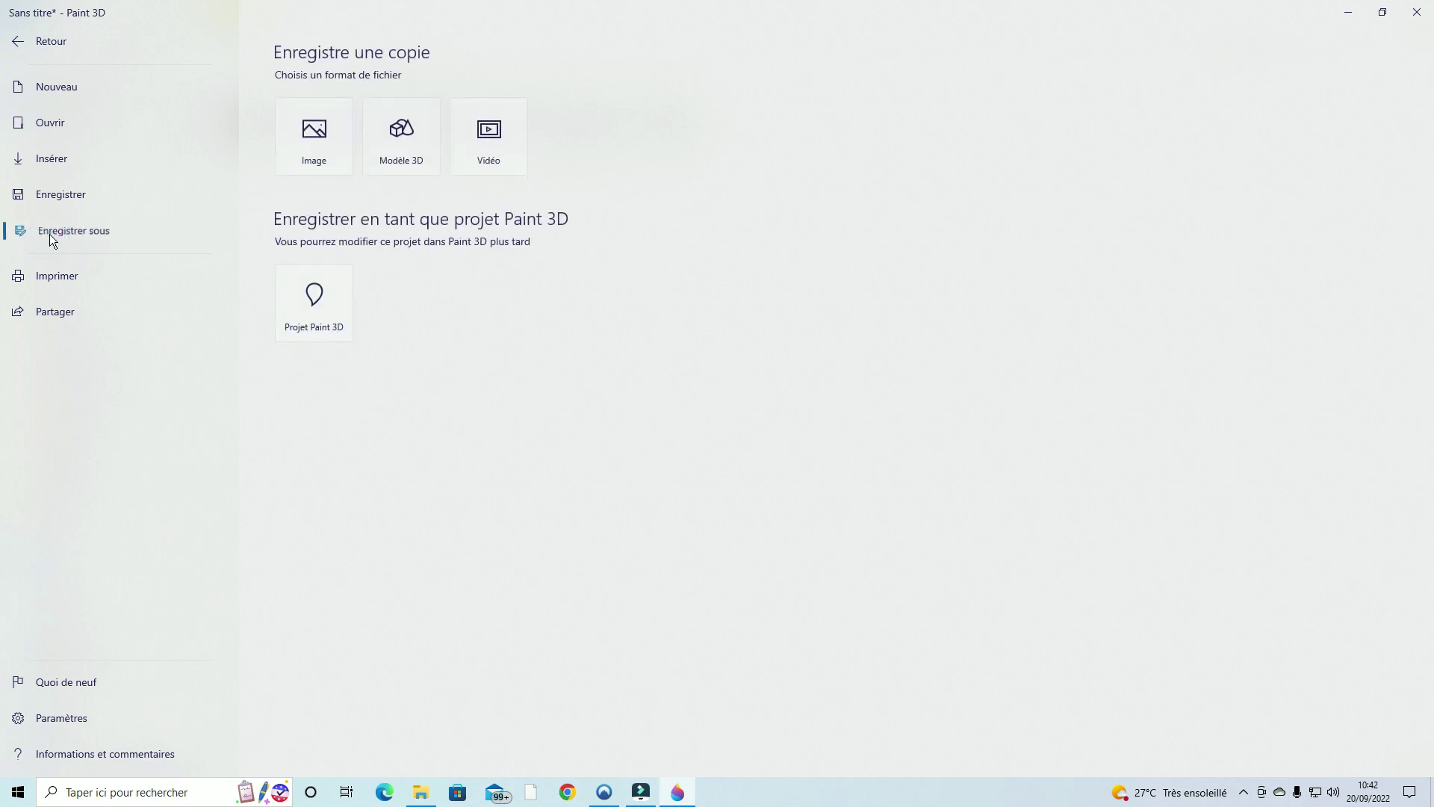
click(310, 150)
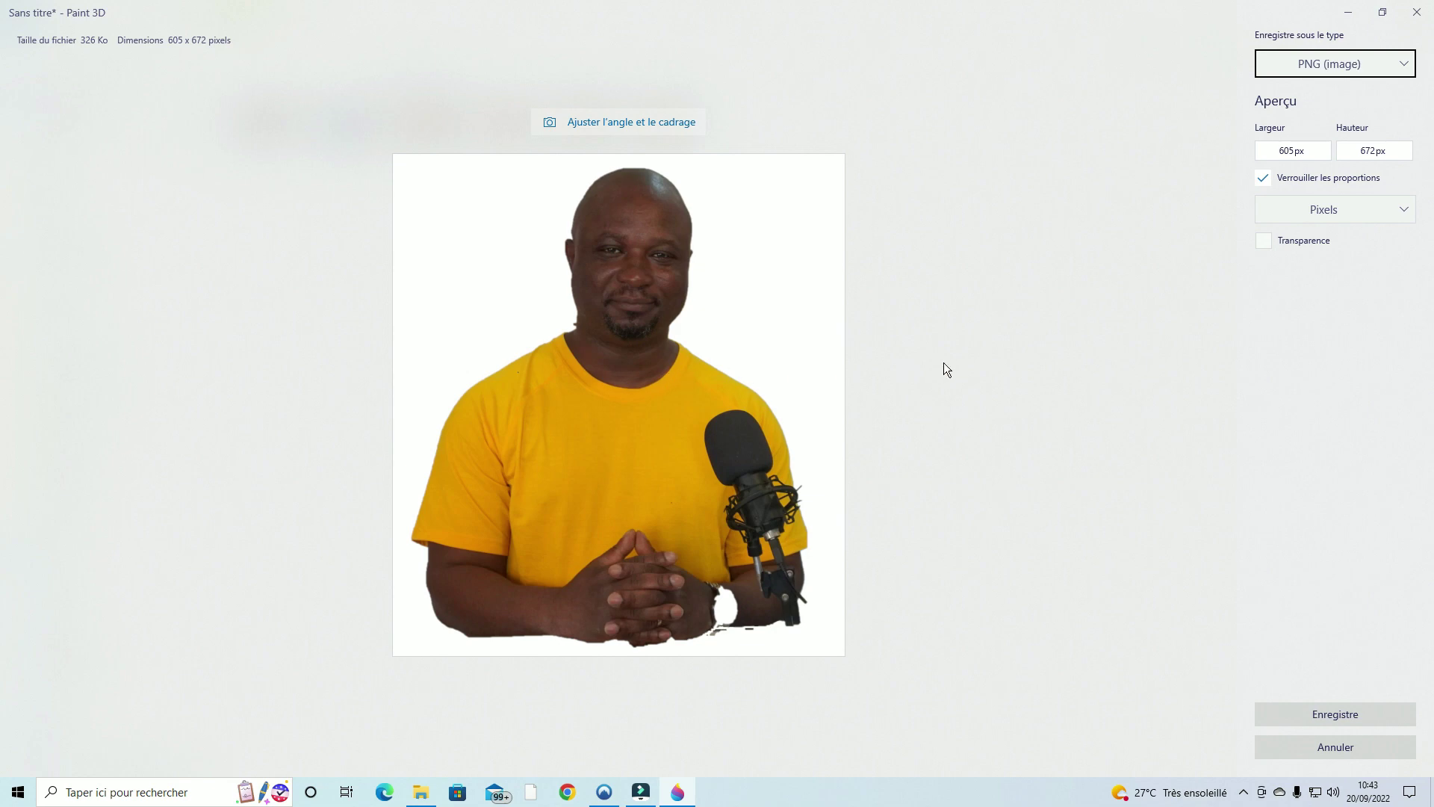
click(1272, 242)
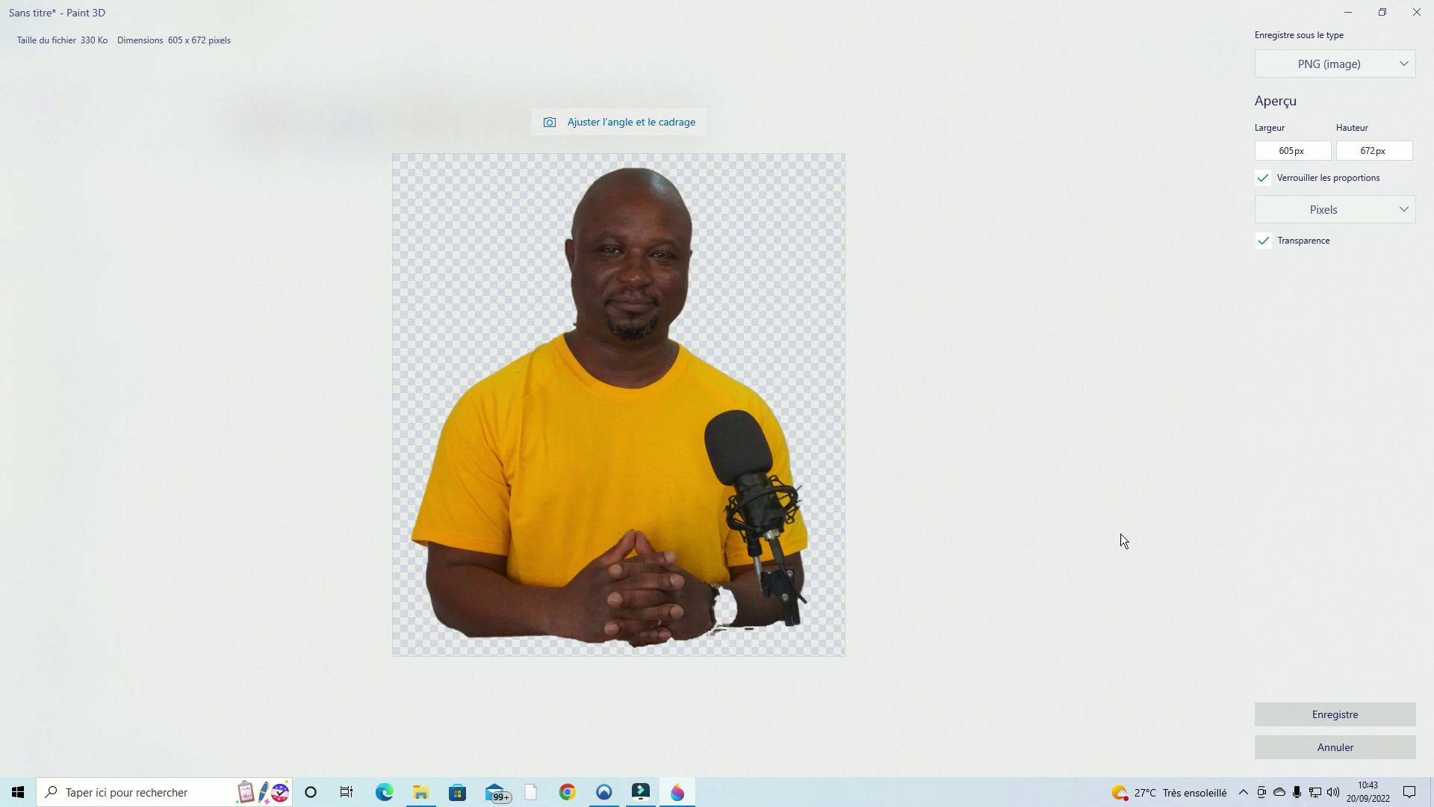
Save the transparent PNG as "methode 1" in the Vlog 110 folder on the desktop (Bureau).
click(1352, 713)
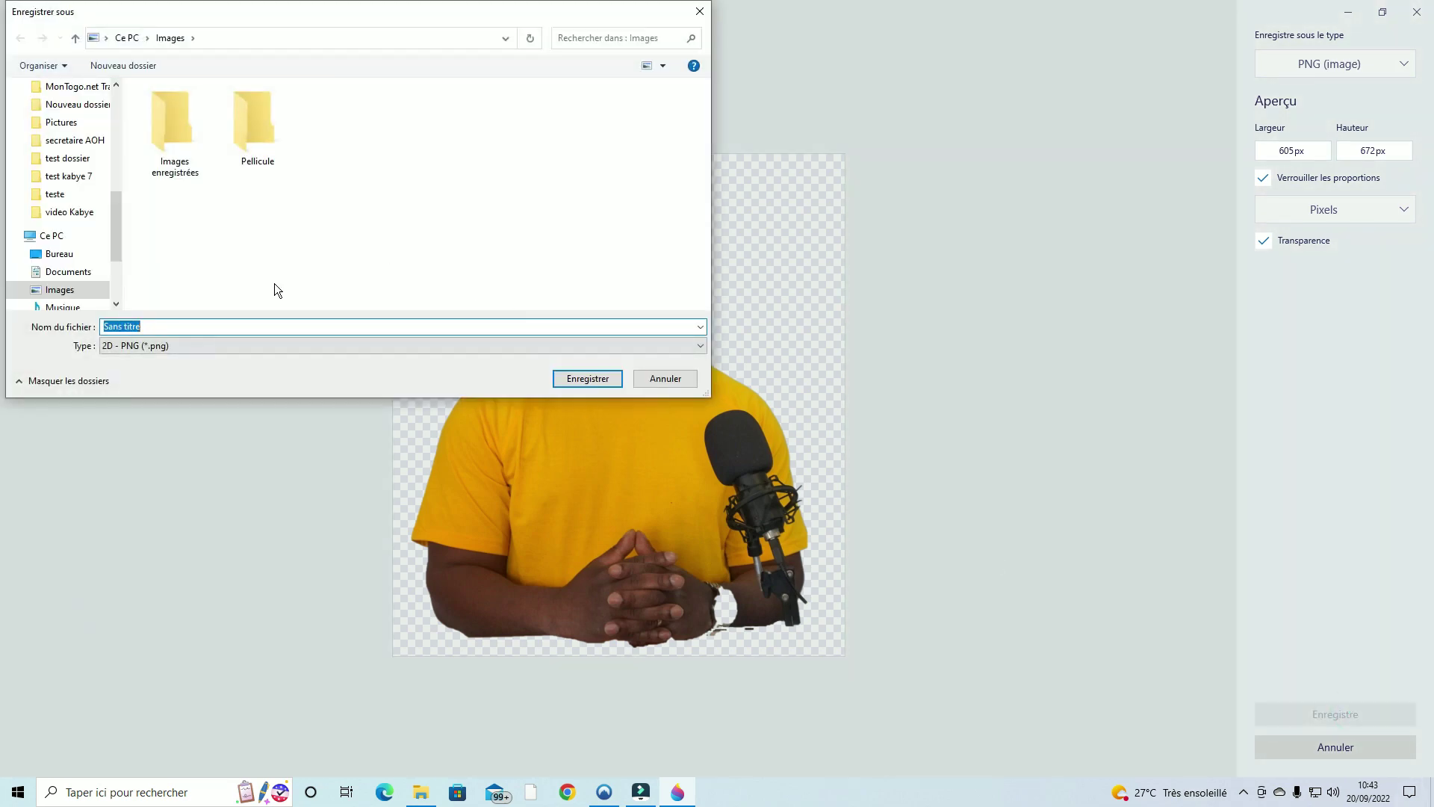
text(methode 1)
click(70, 257)
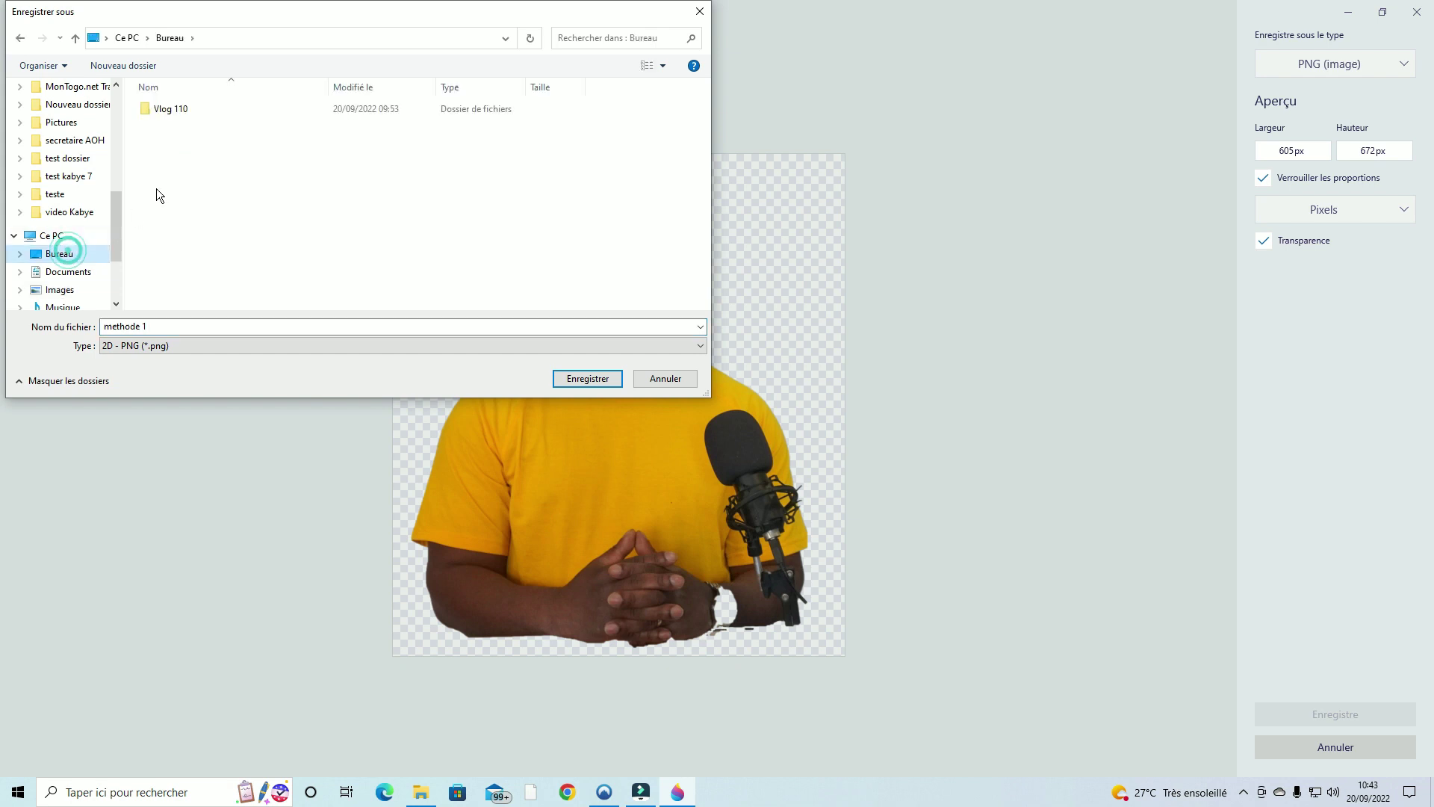
double_click(199, 106)
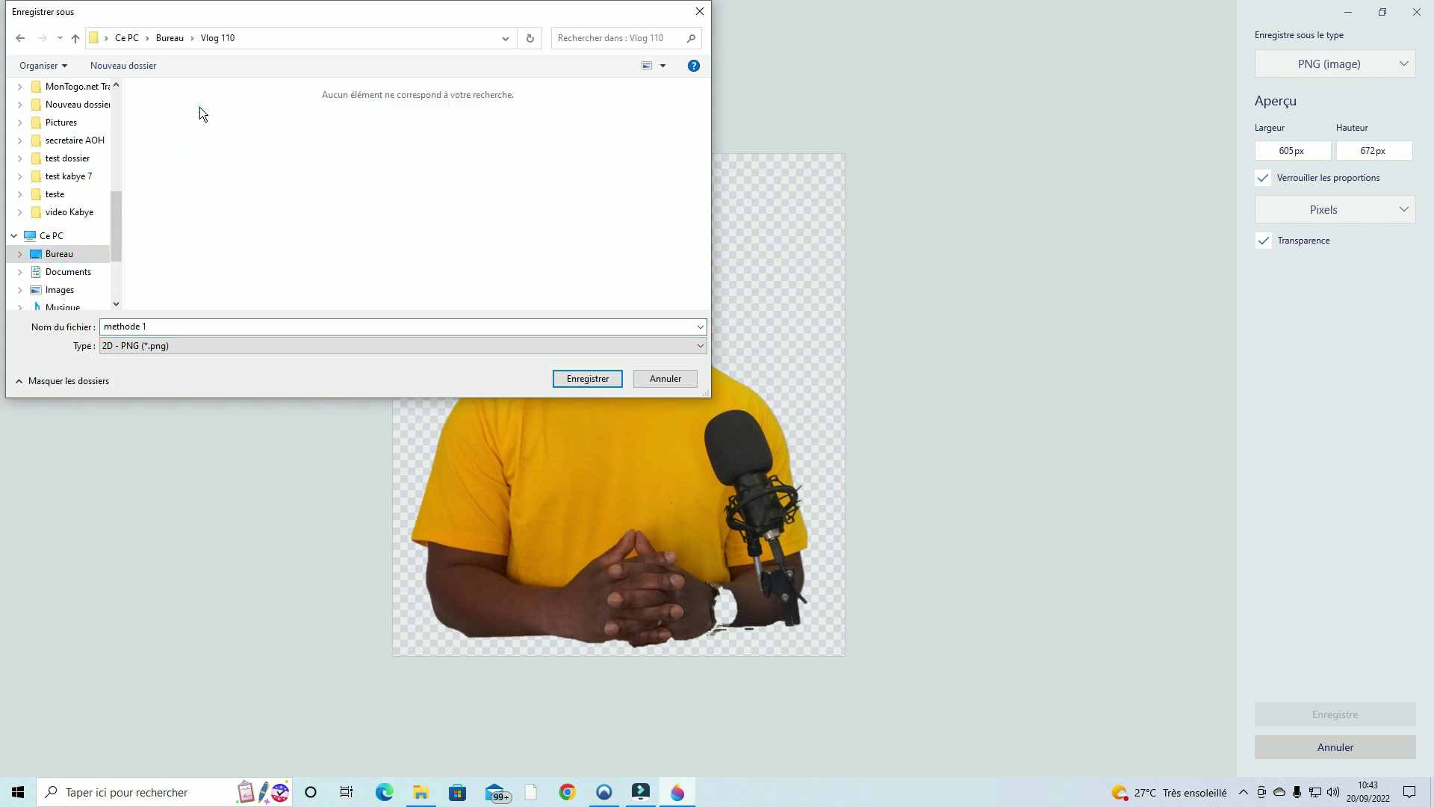
click(613, 384)
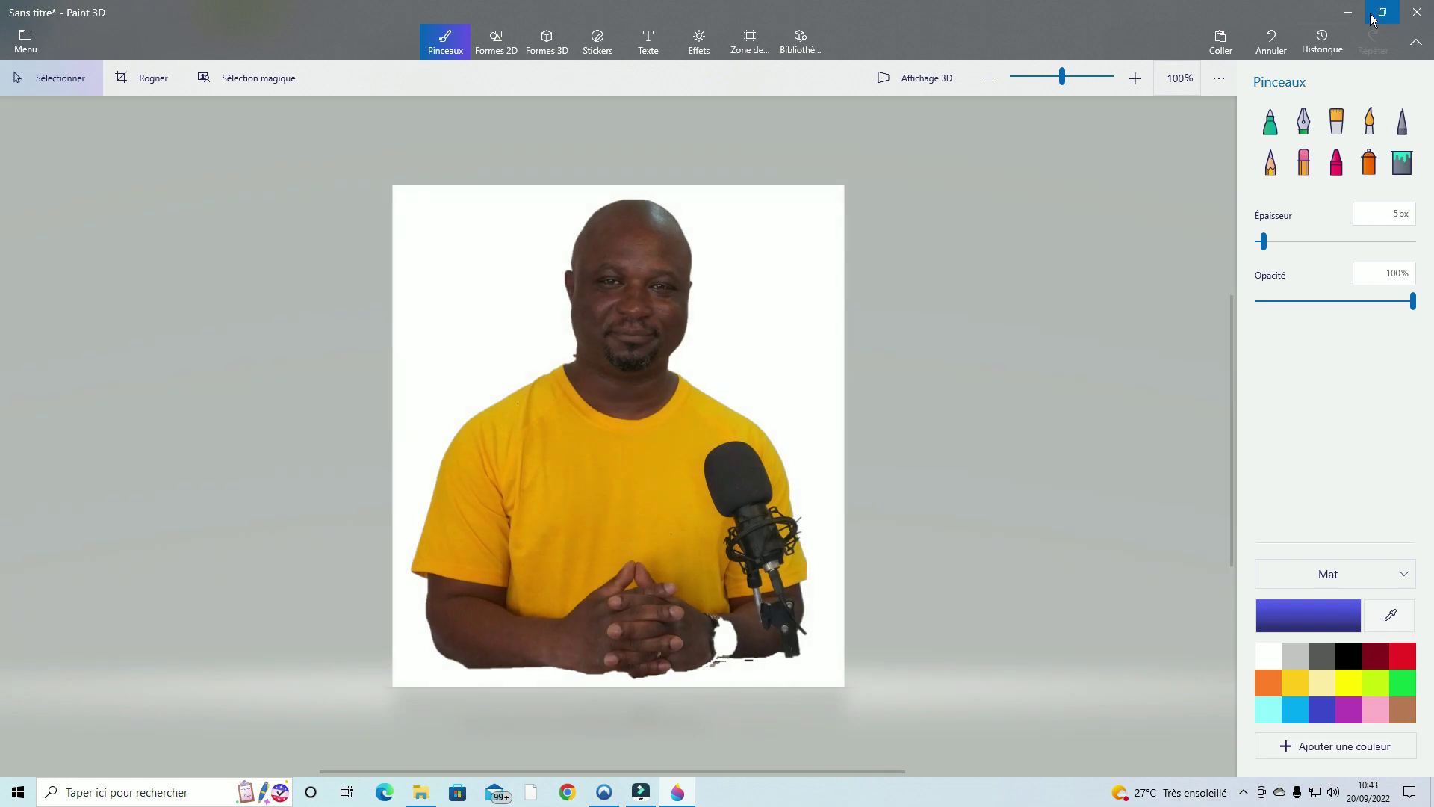
Return to the Vlog 110 folder in File Explorer and view the saved methode 1 image.
click(1348, 12)
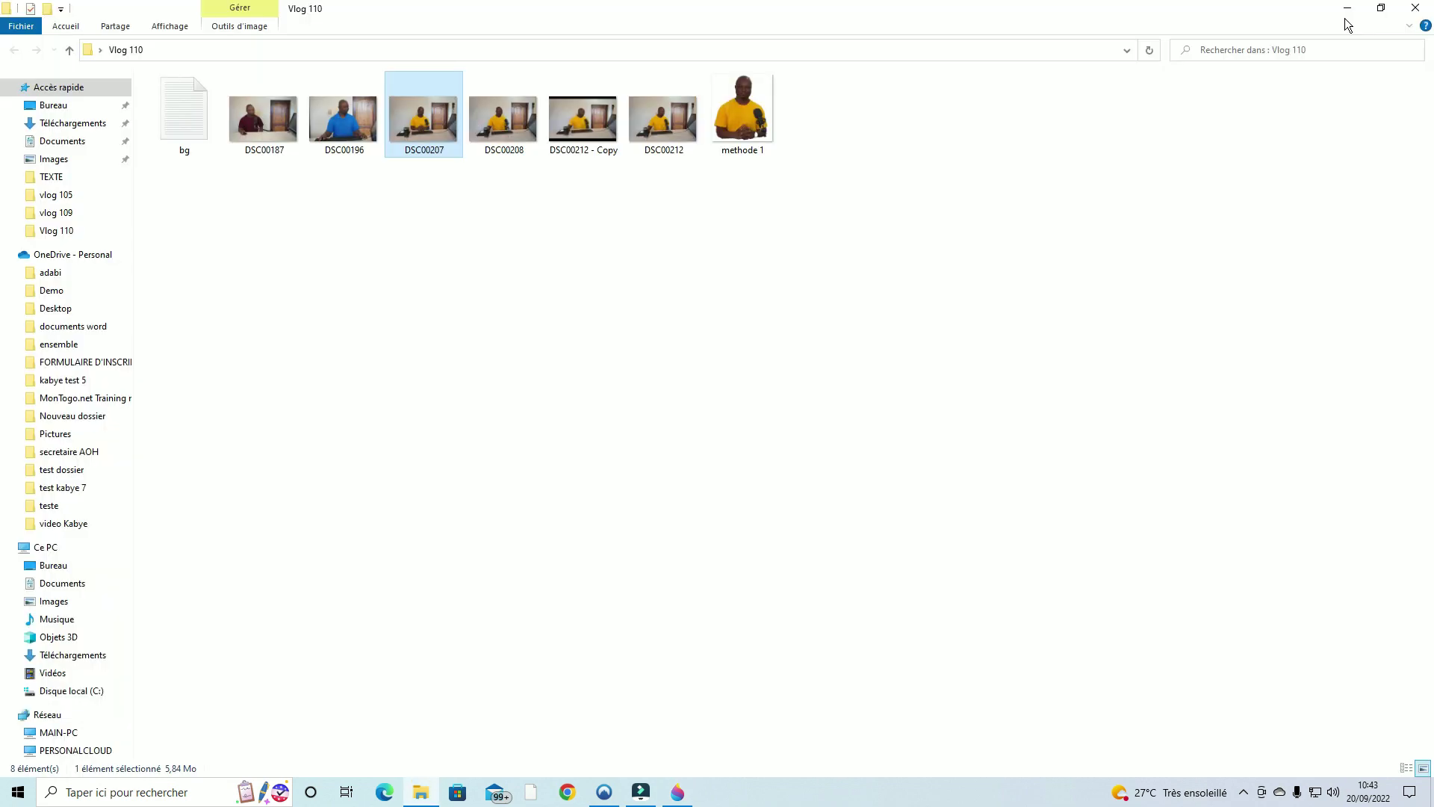
click(915, 416)
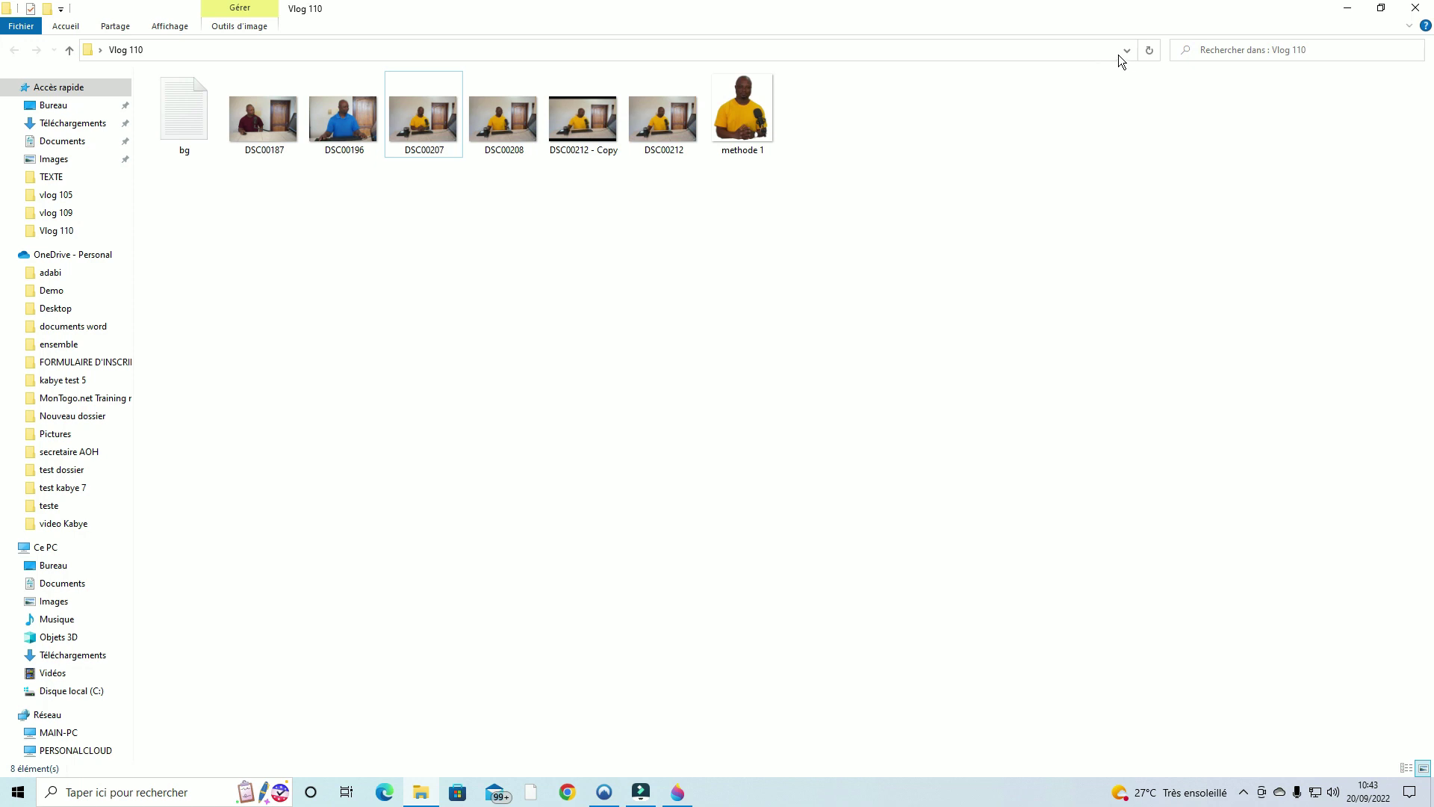
click(1141, 48)
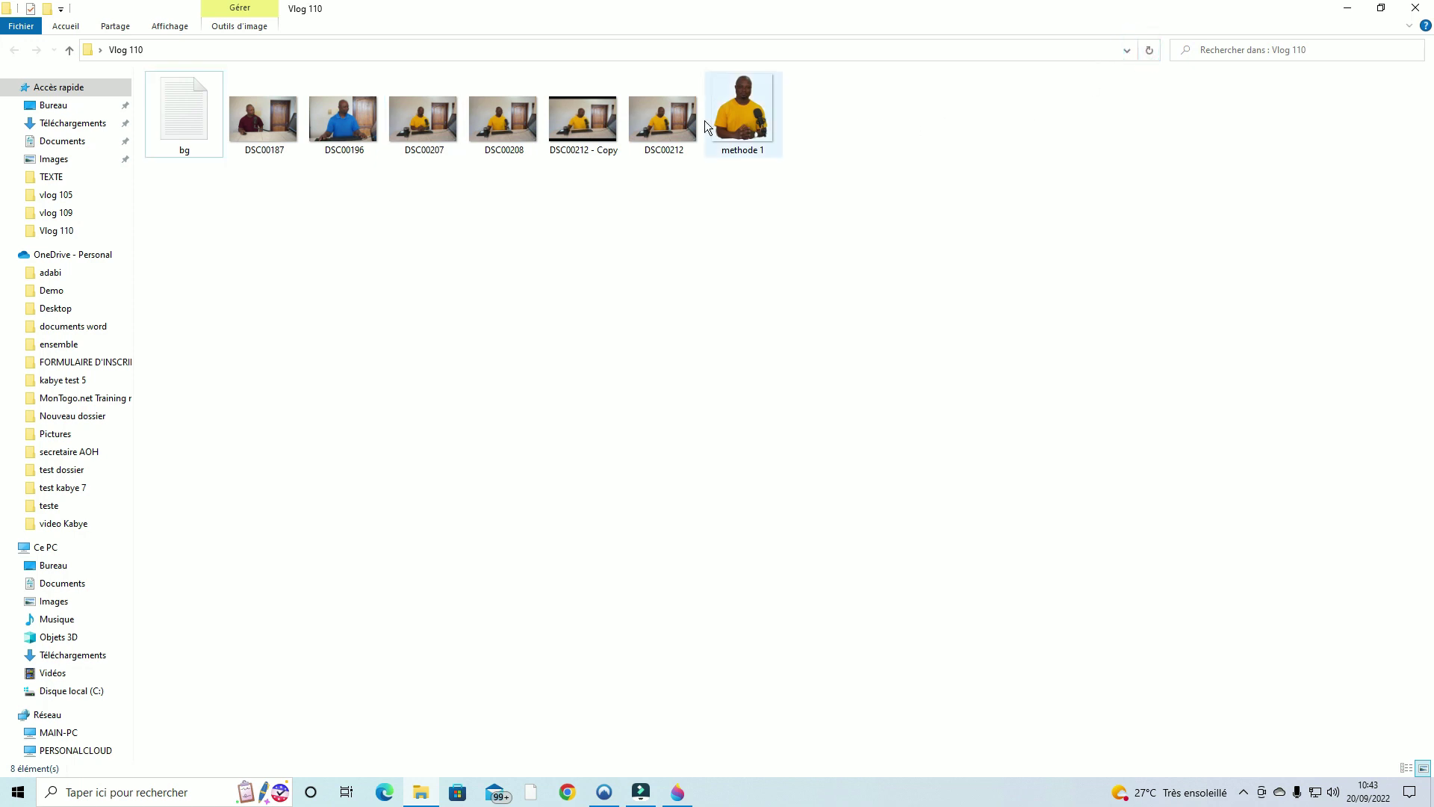
double_click(762, 112)
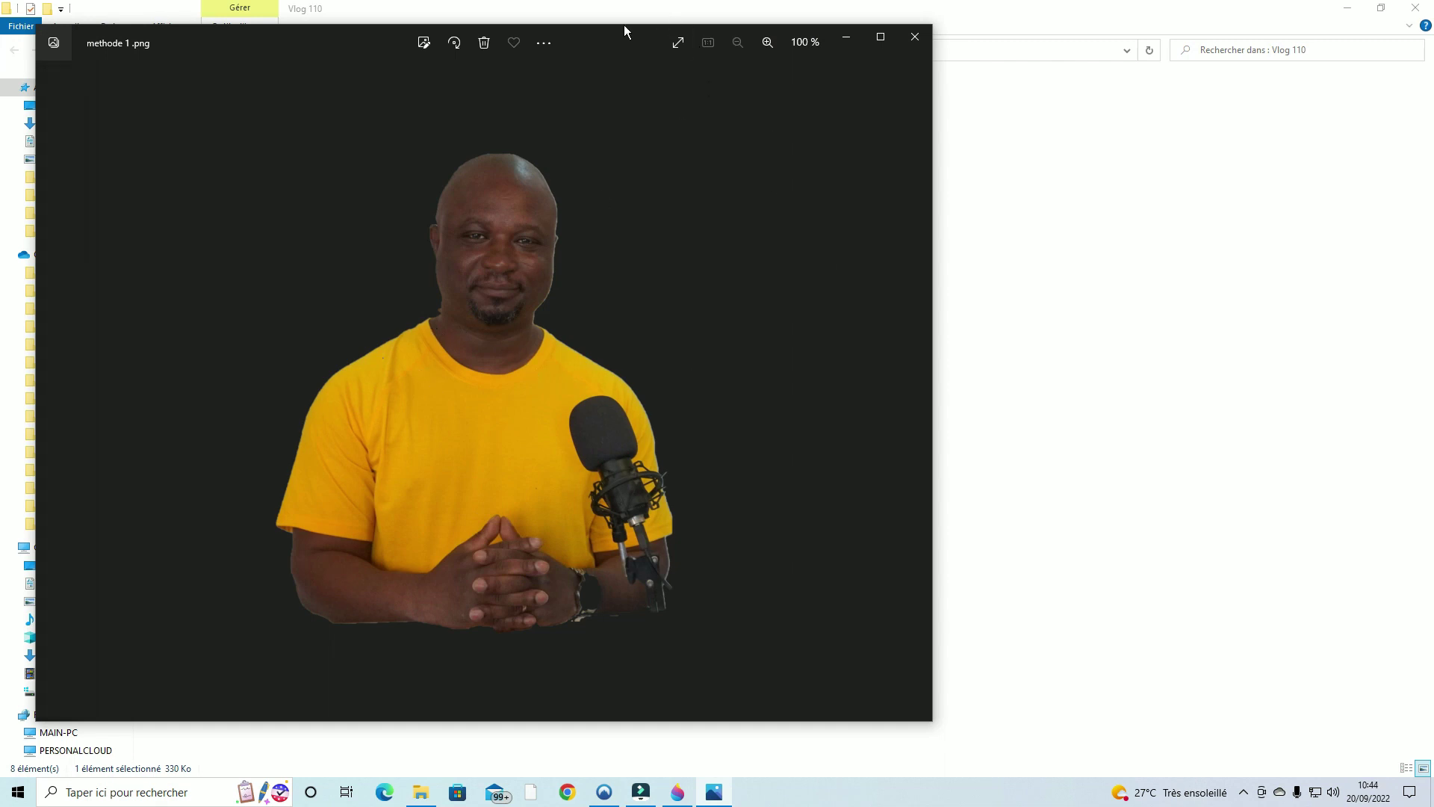
drag(624, 39, 1099, 156)
Compare the original photo DSC00207 with the methode 1 cutout, and close the image viewer.
double_click(431, 127)
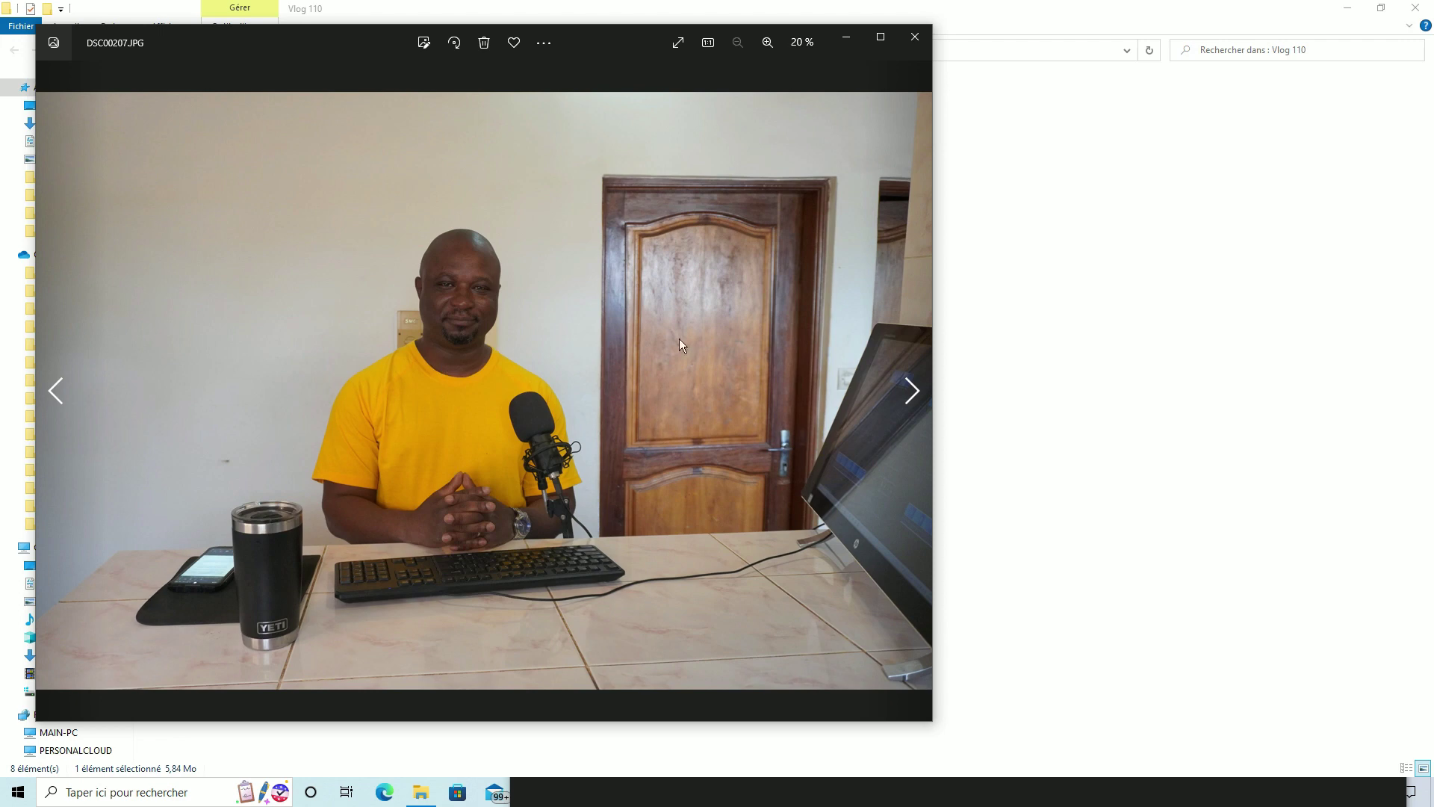
click(851, 44)
double_click(732, 127)
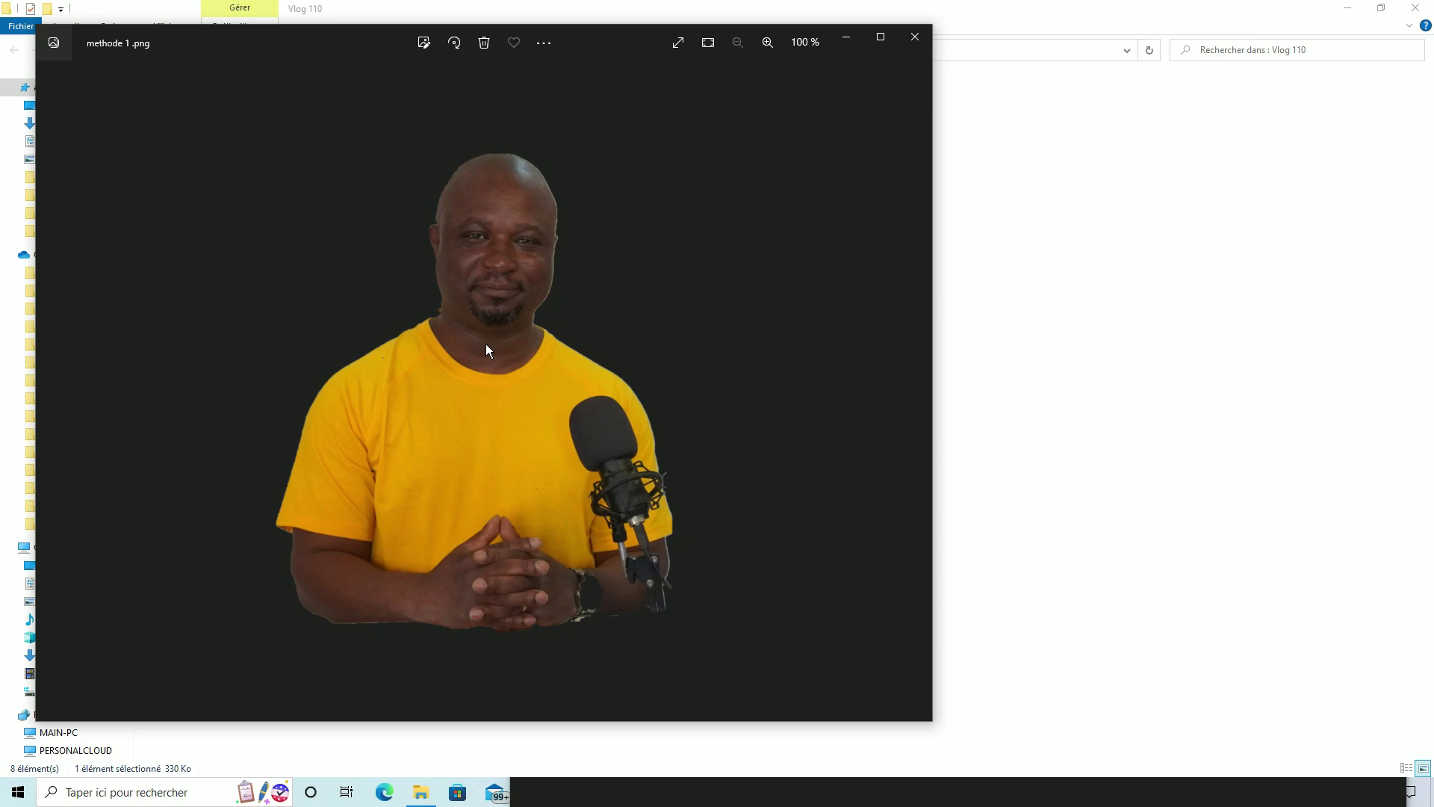
click(923, 36)
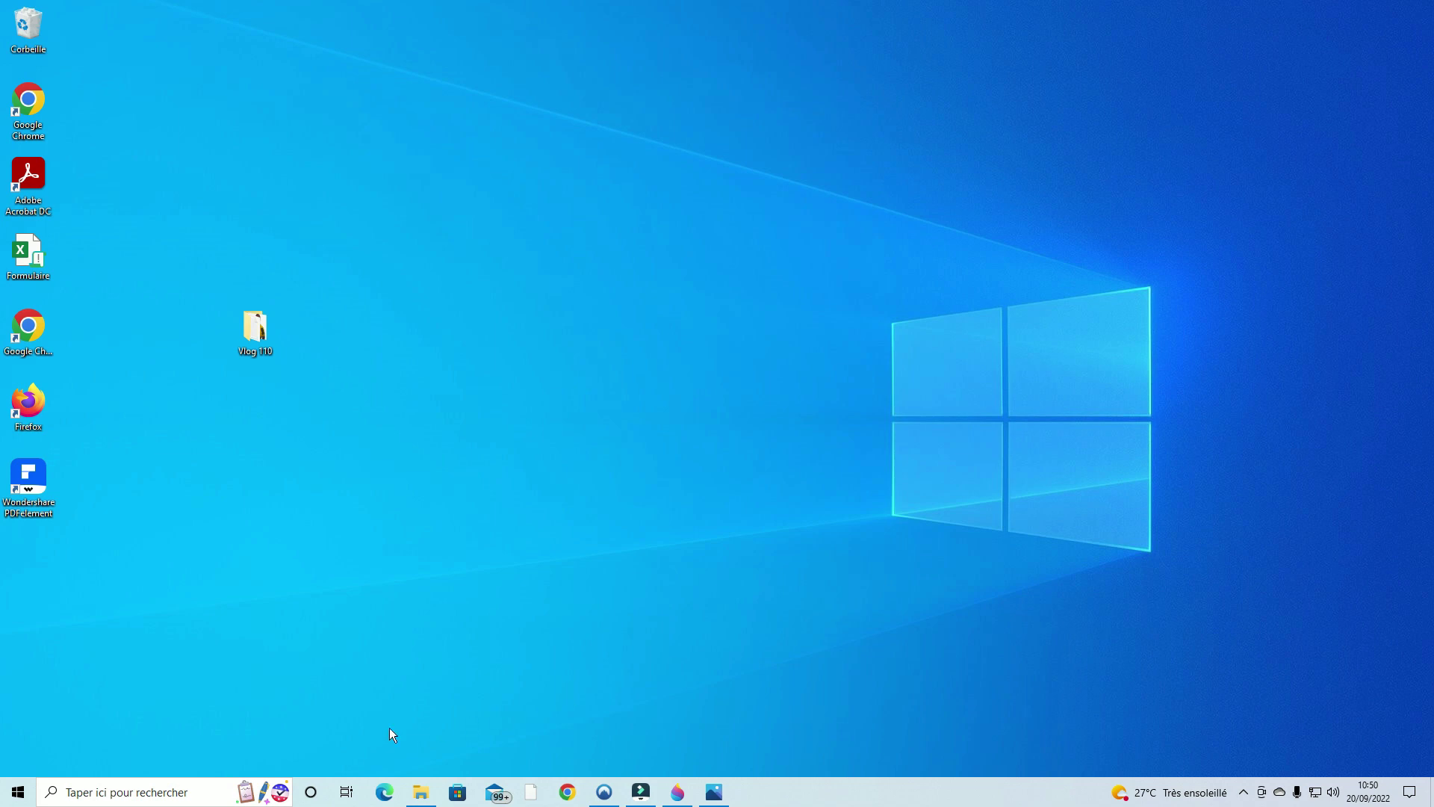
Switch to PowerPoint and create a new blank presentation.
click(215, 783)
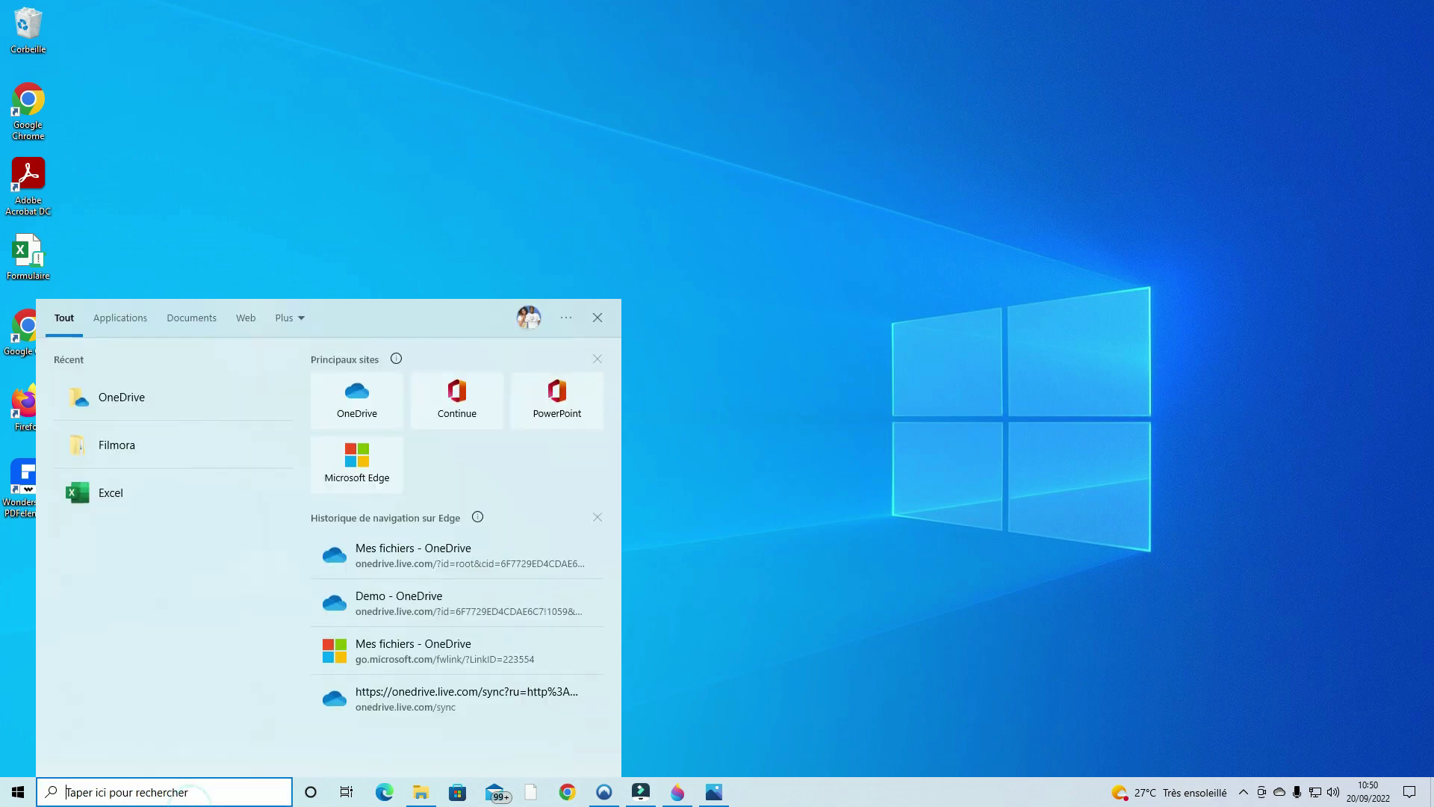
text(power)
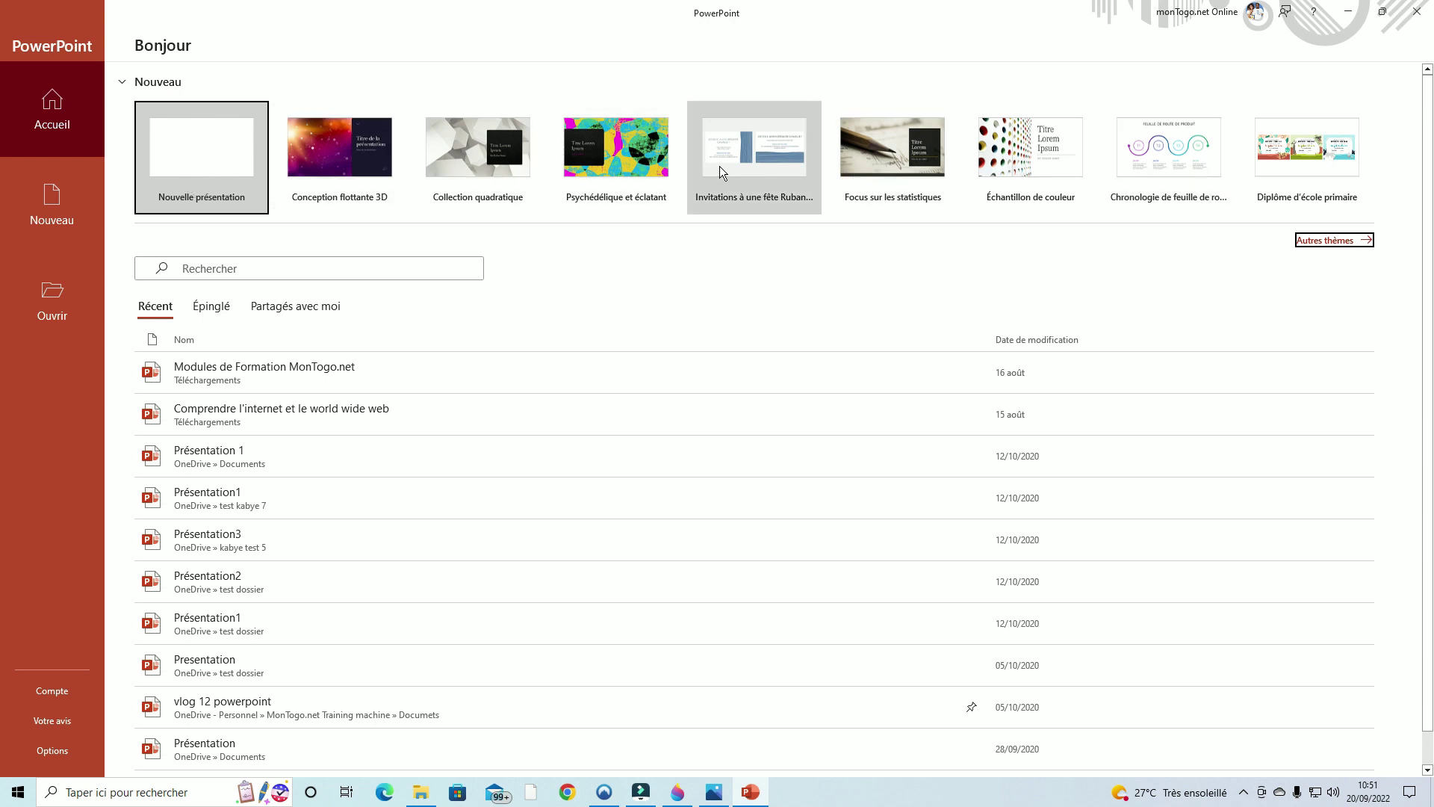
click(223, 164)
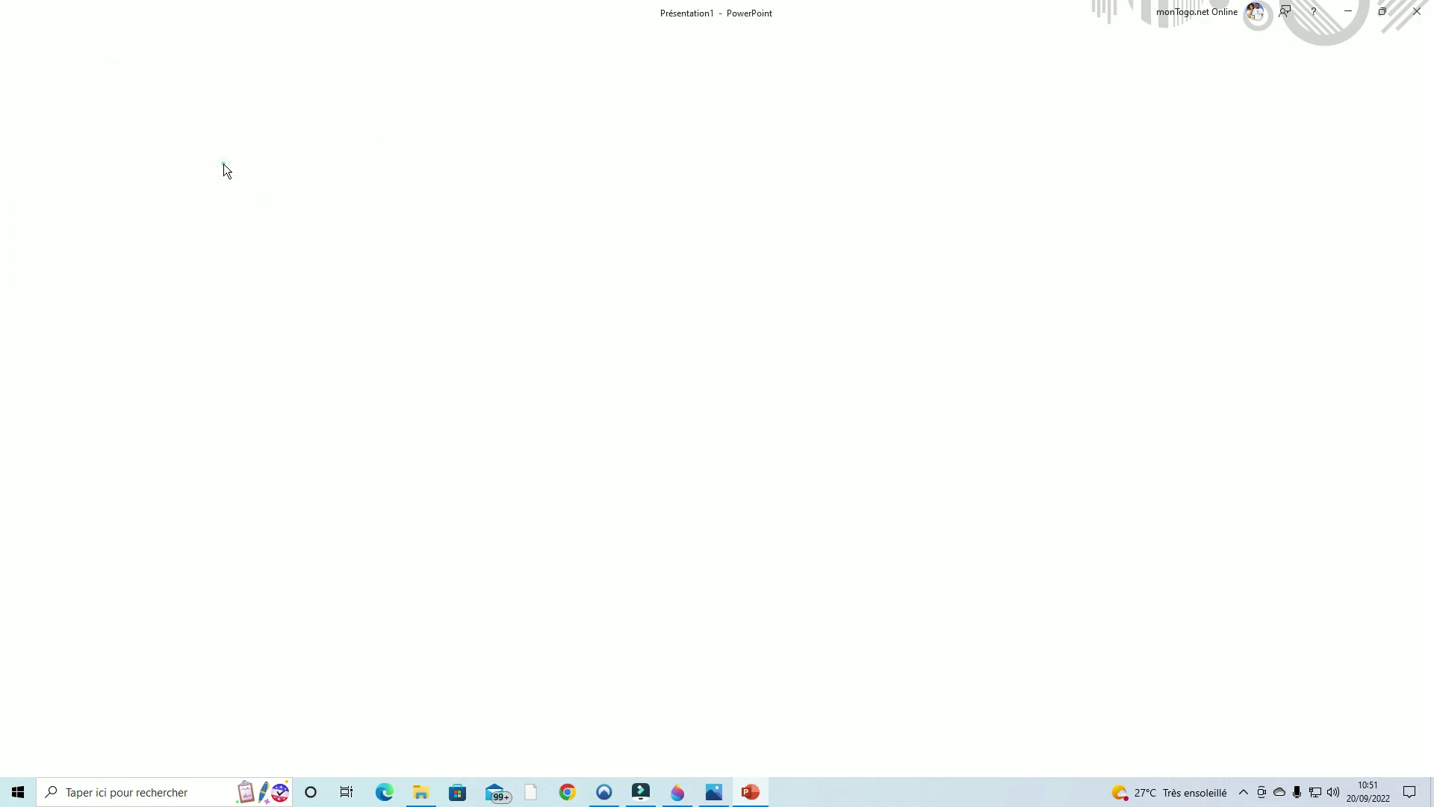
click(1024, 521)
click(903, 342)
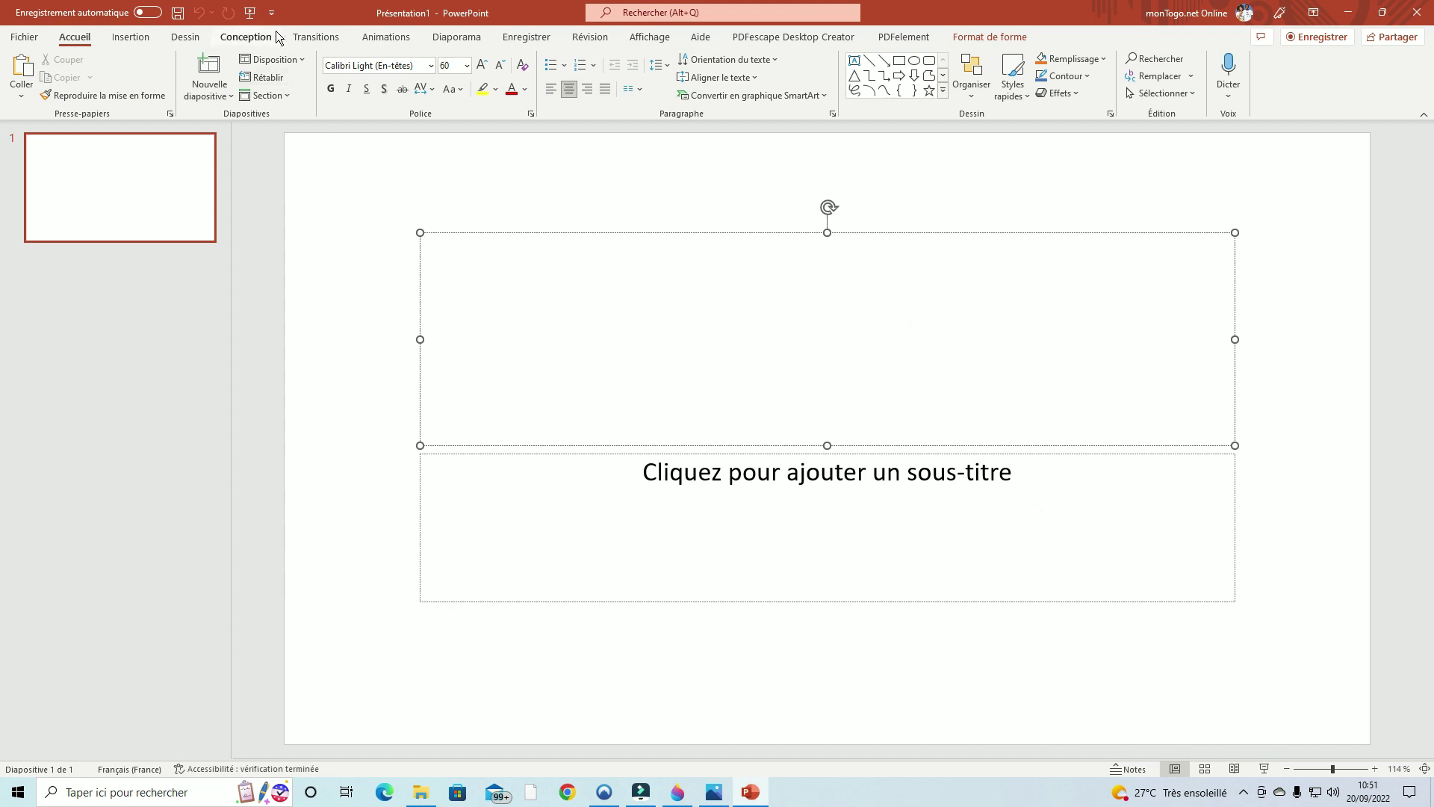
Insert the picture DSC00207 from the desktop's Vlog 110 folder into the slide and deselect it.
click(127, 38)
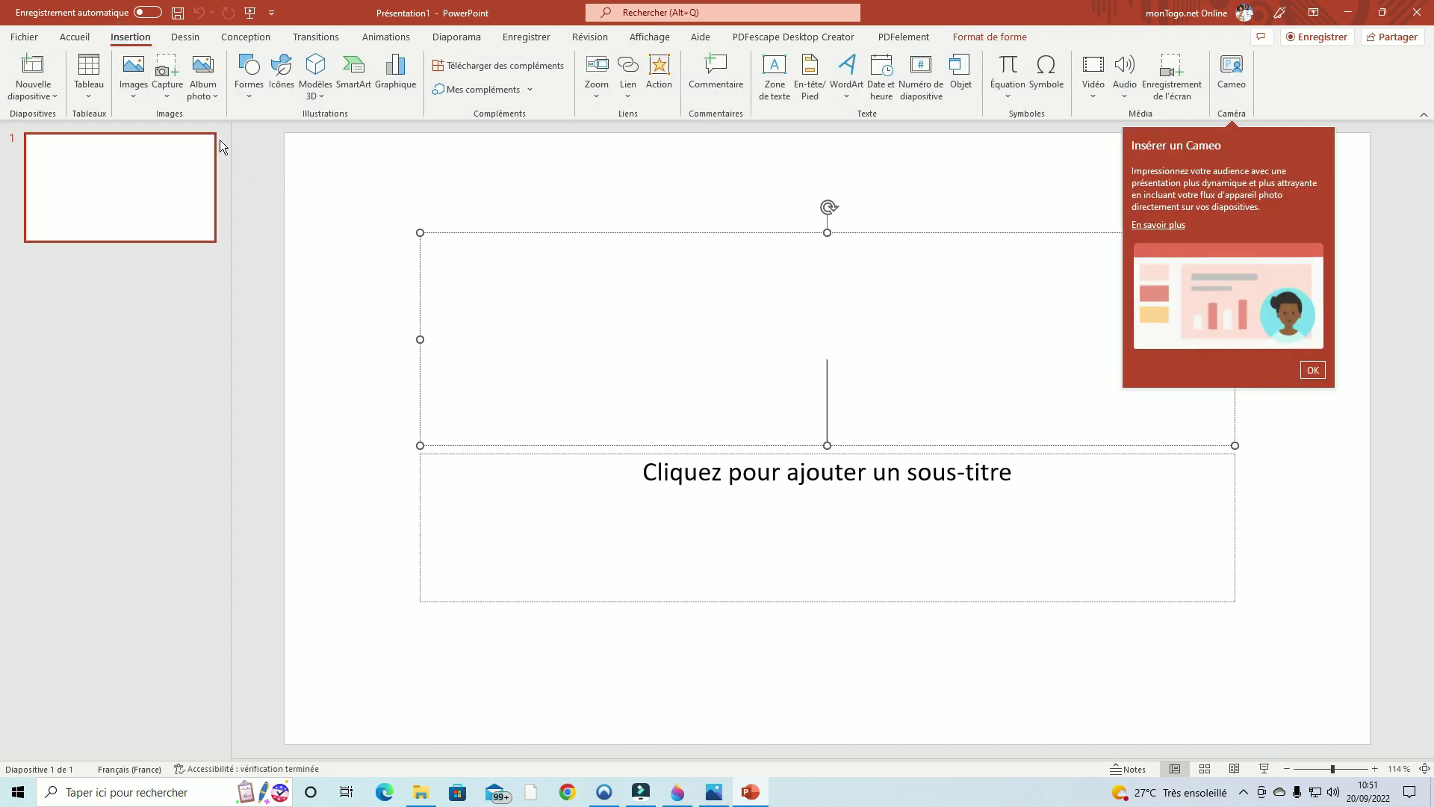
click(131, 92)
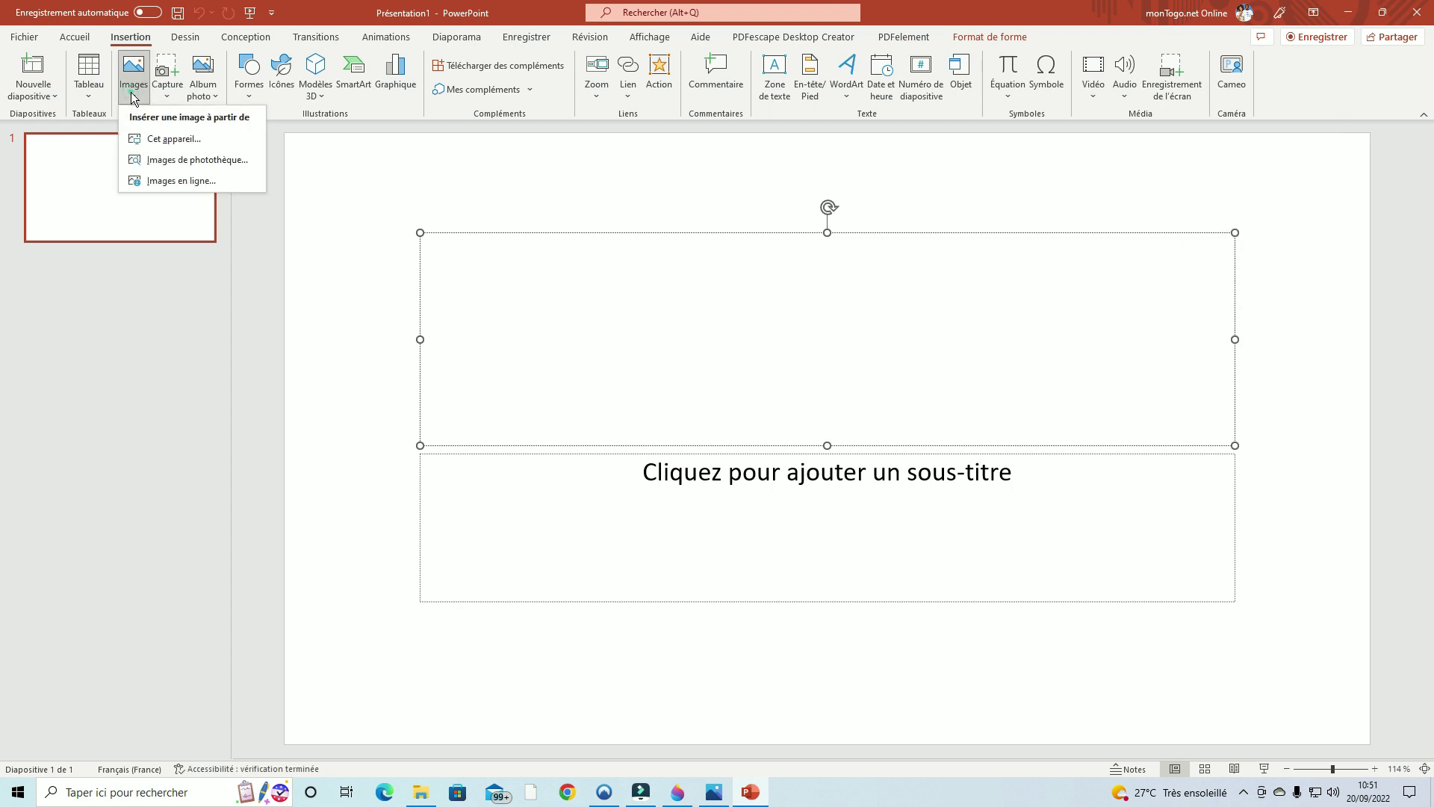
click(153, 140)
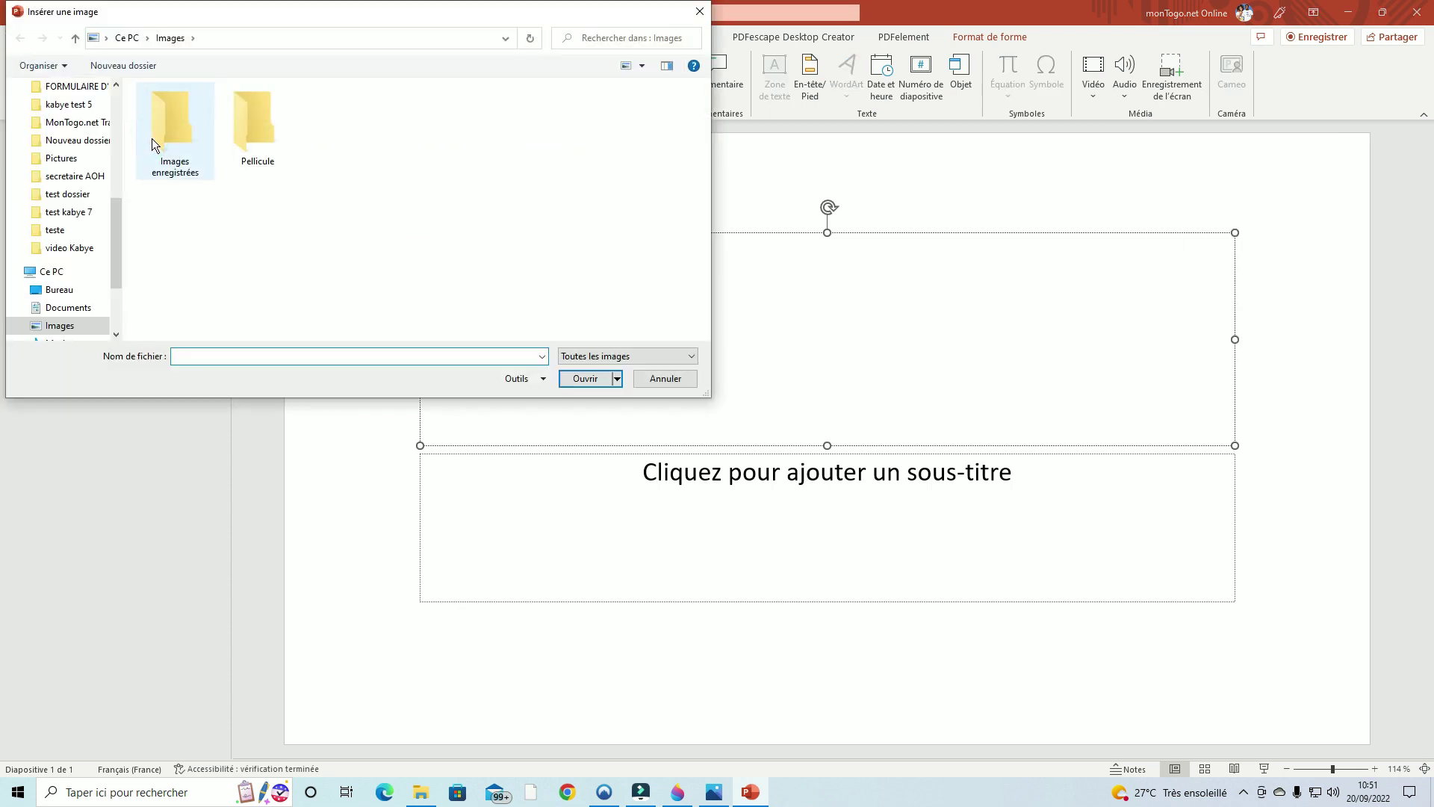
click(59, 289)
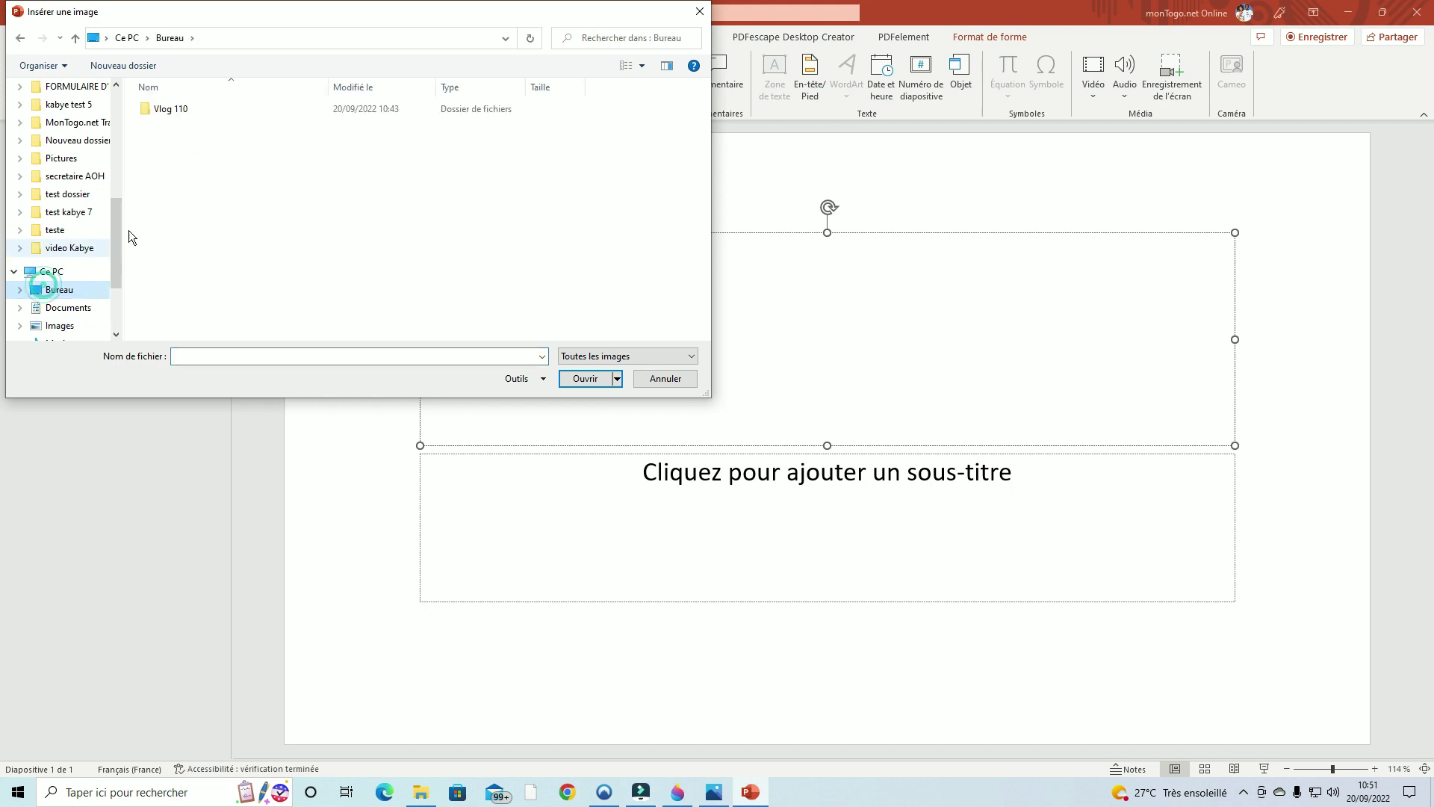
double_click(179, 110)
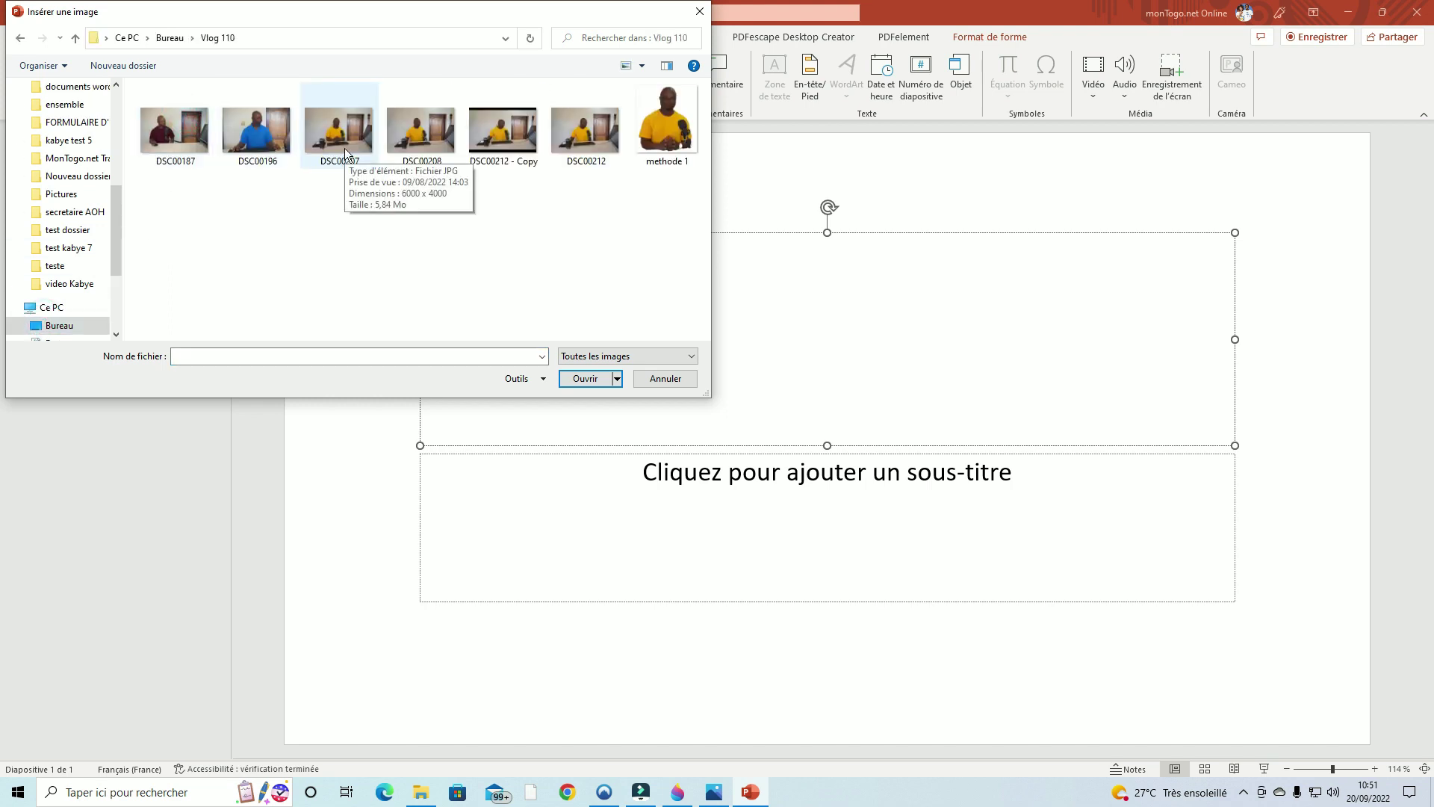
click(344, 148)
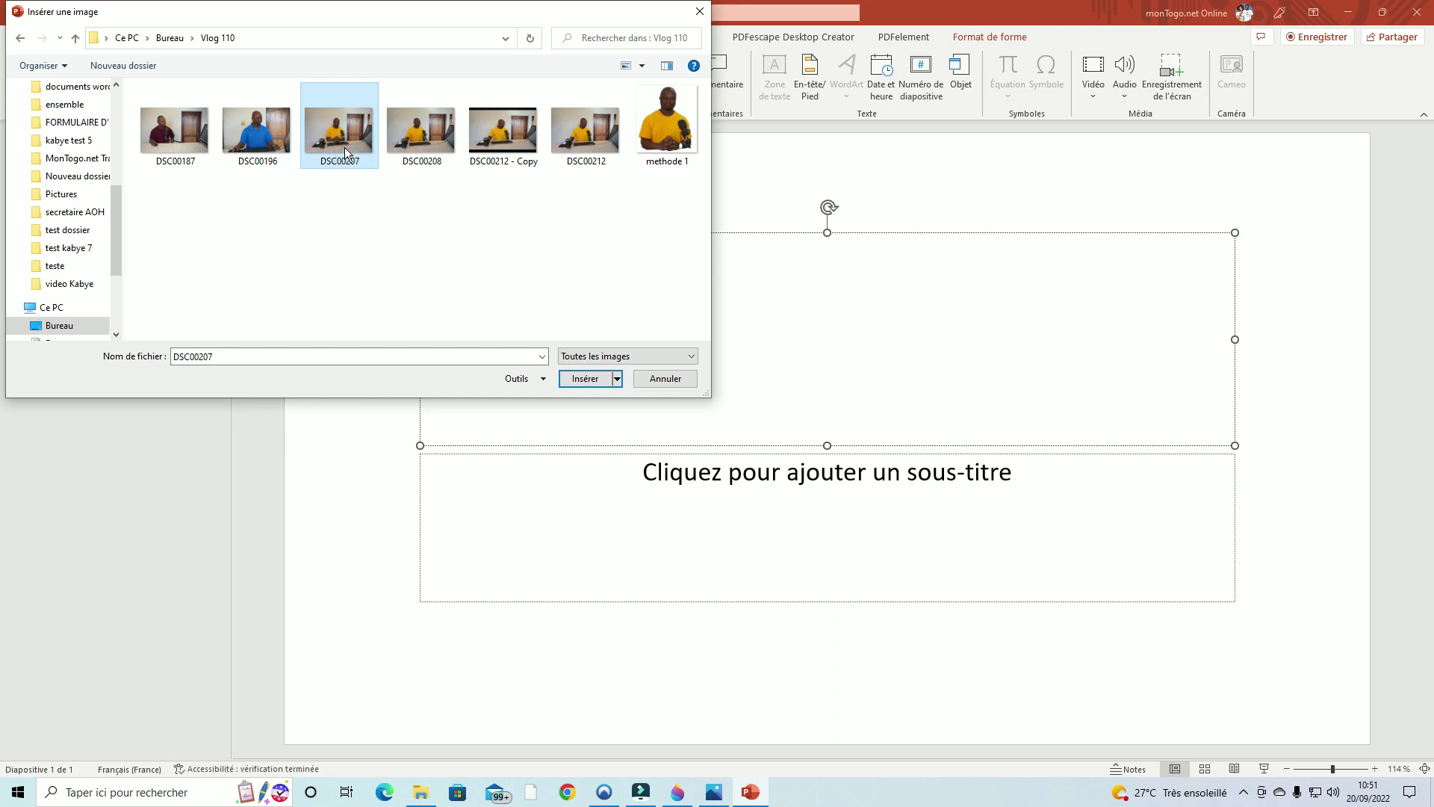
click(585, 379)
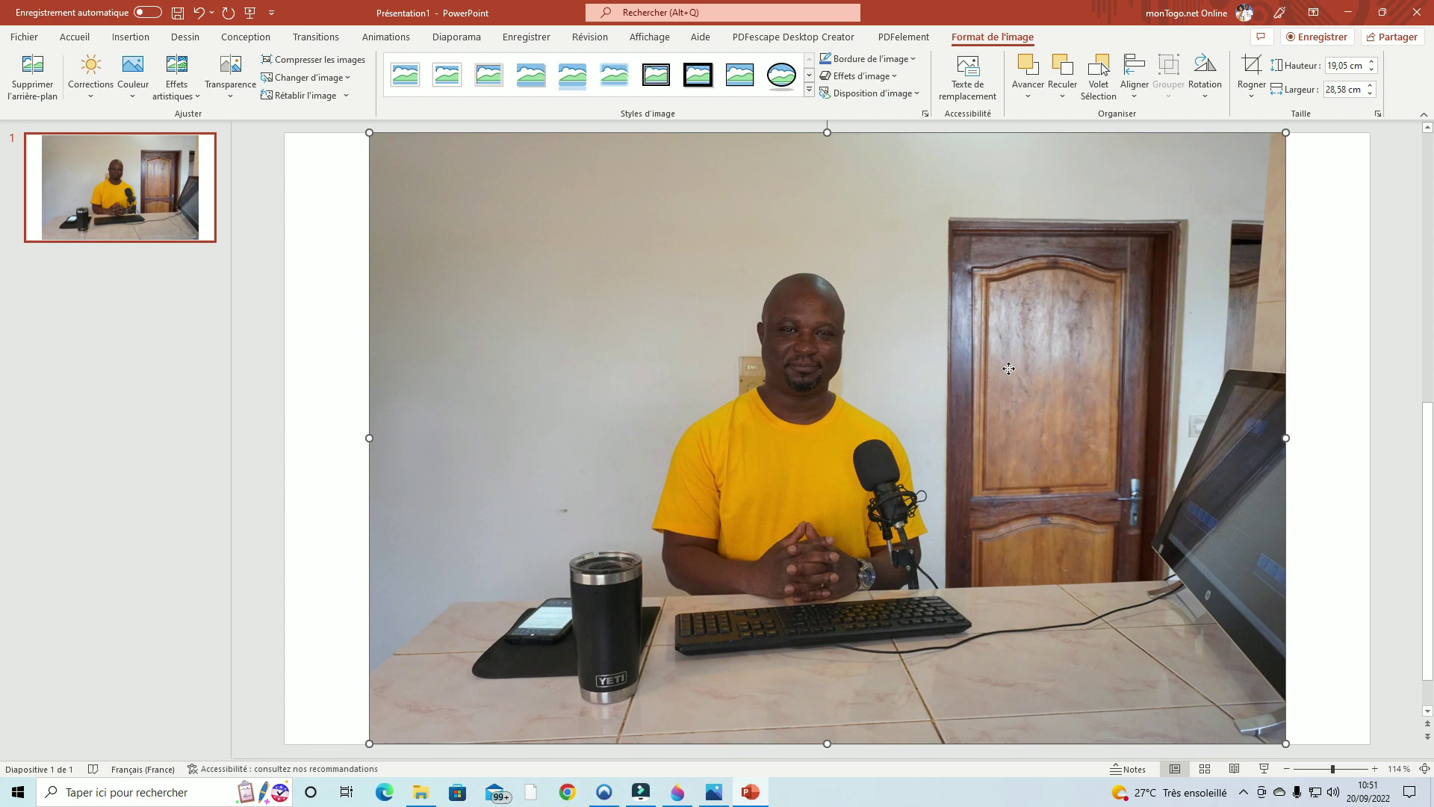
click(1316, 359)
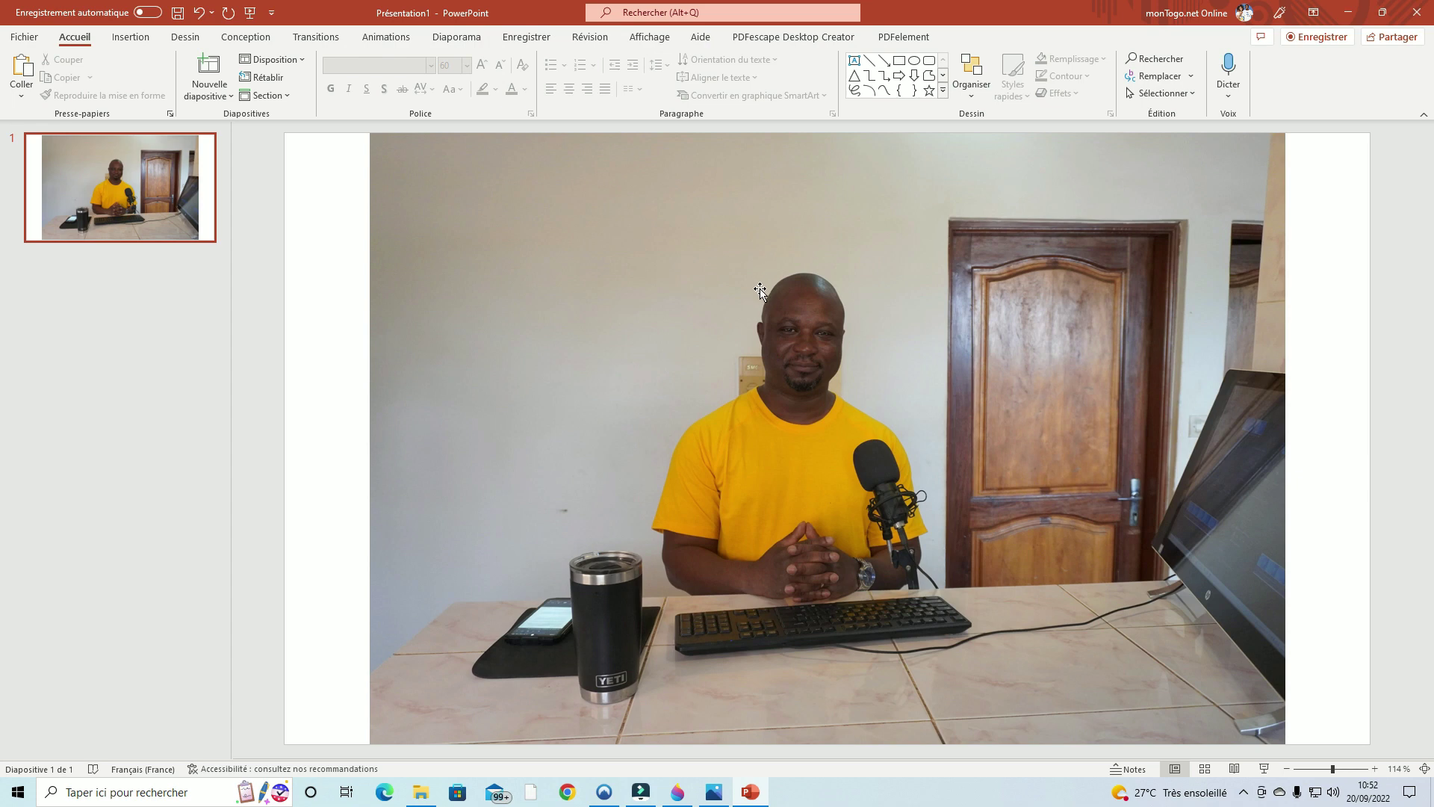
Try the automatic background removal on the inserted photo without marking any areas, and undo it.
click(675, 334)
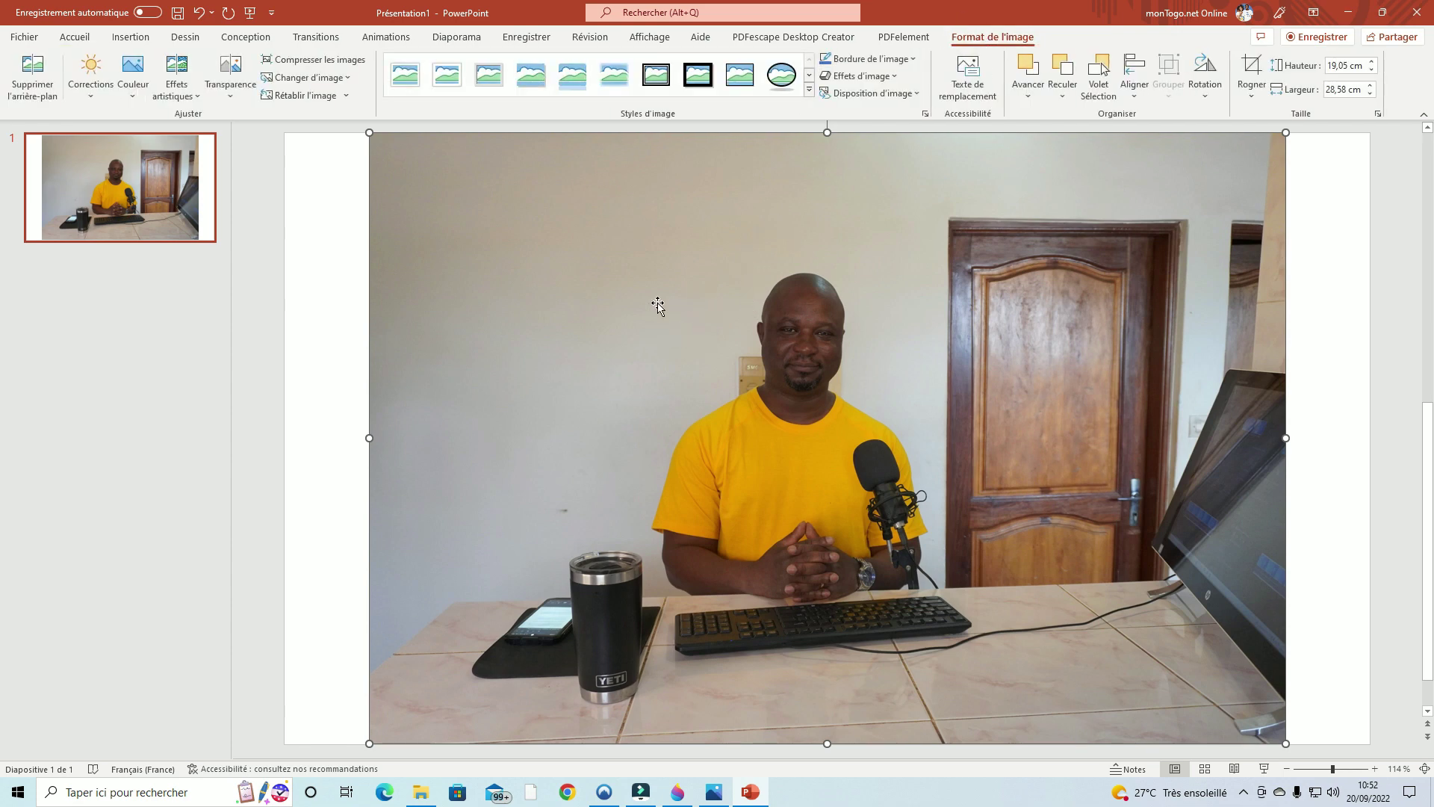
click(44, 83)
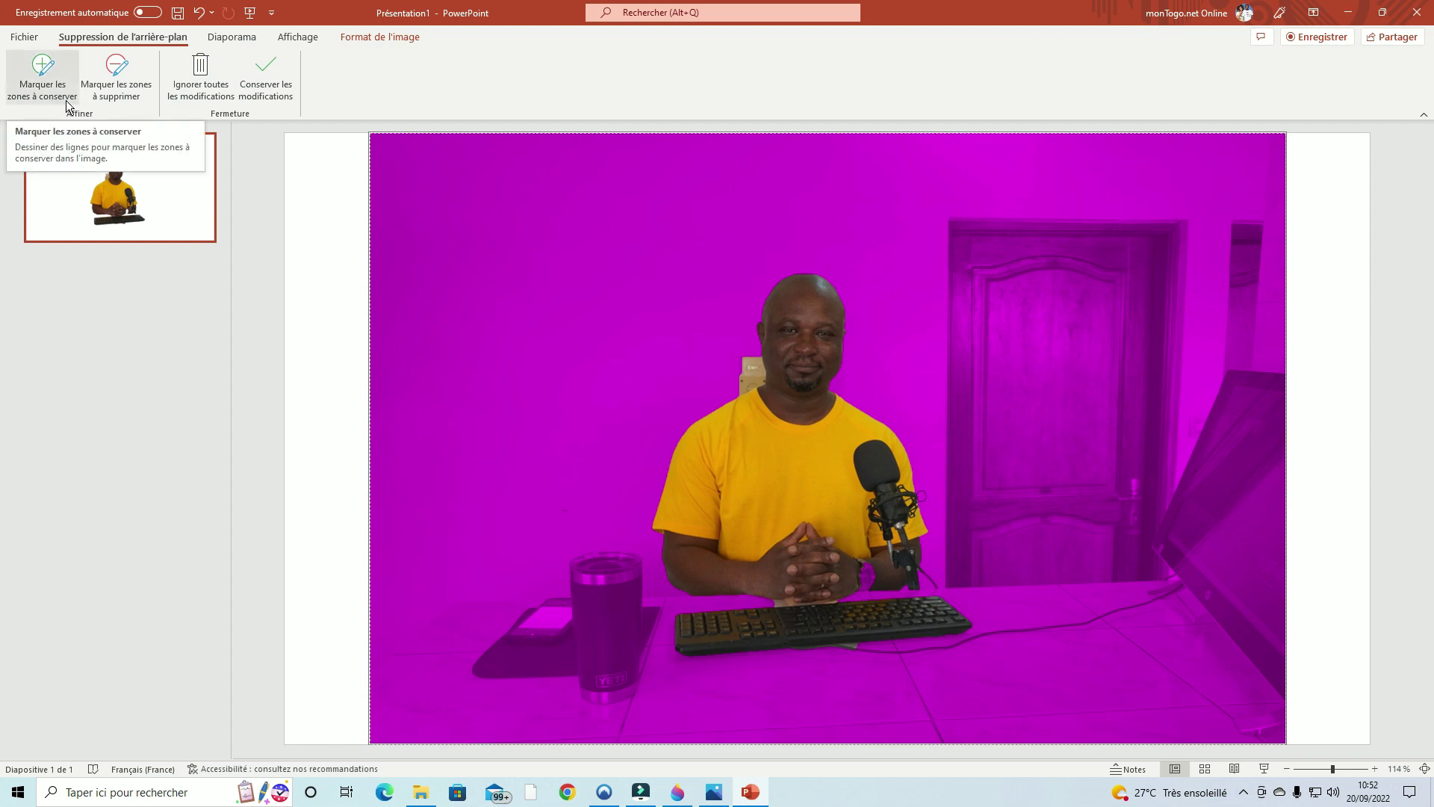
click(47, 88)
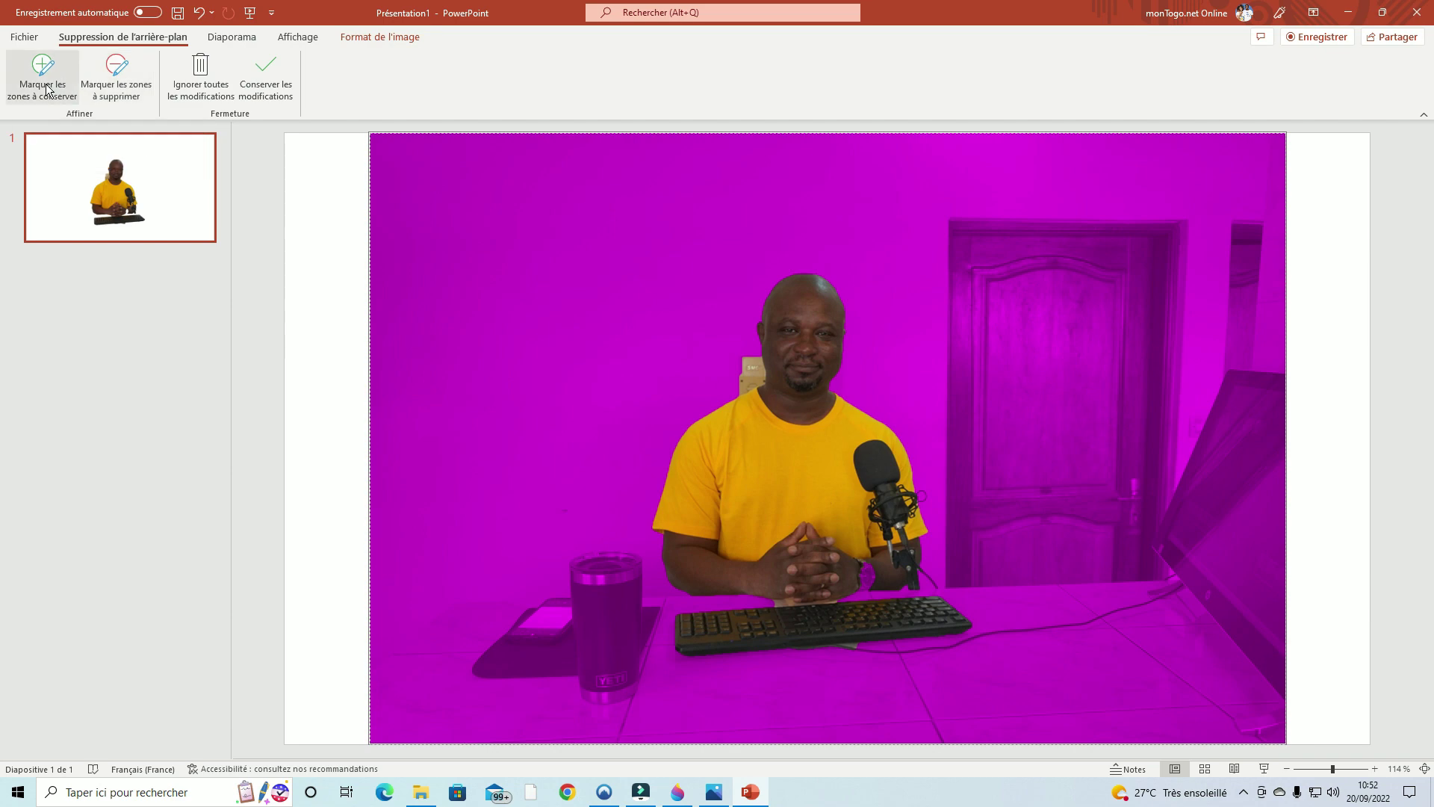
click(123, 76)
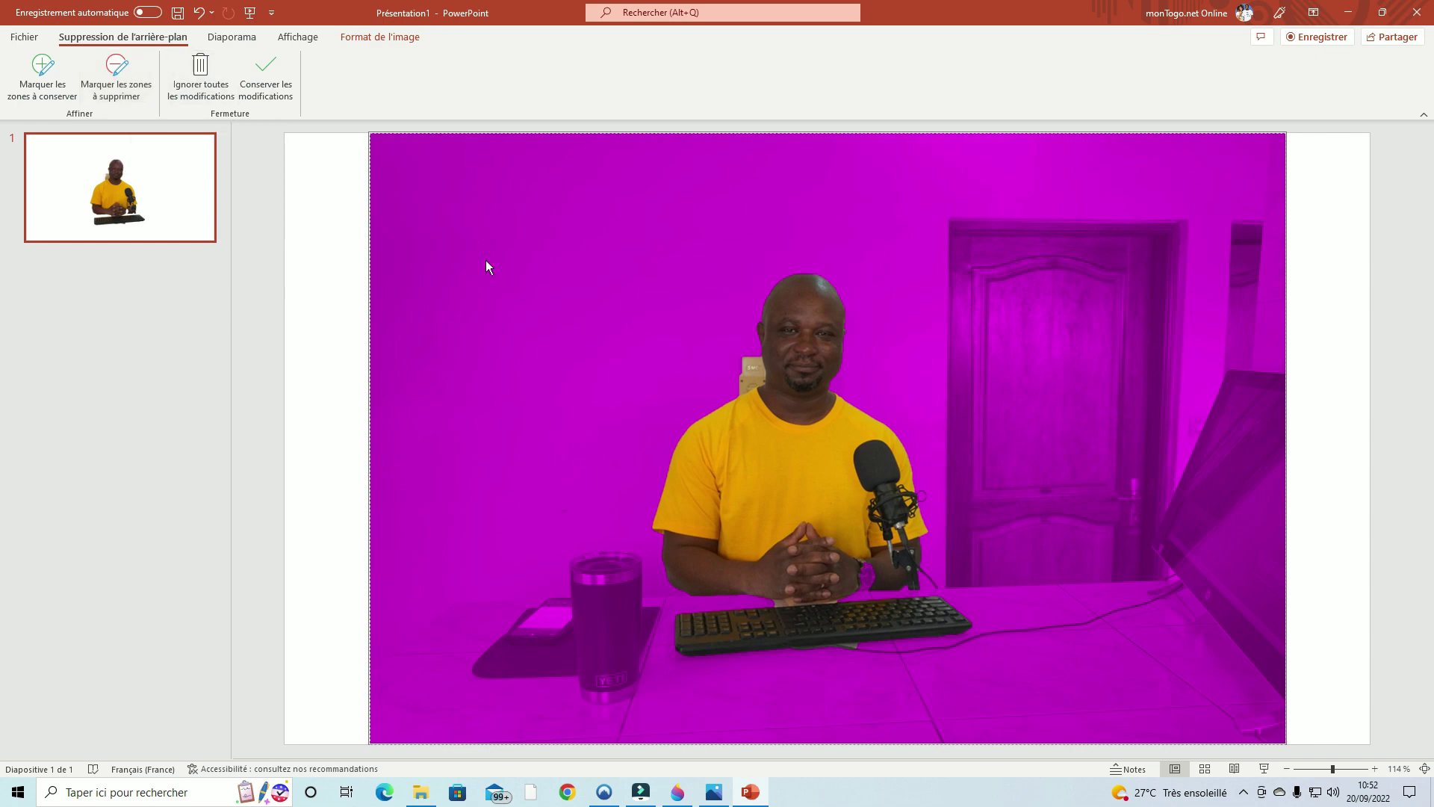
click(267, 75)
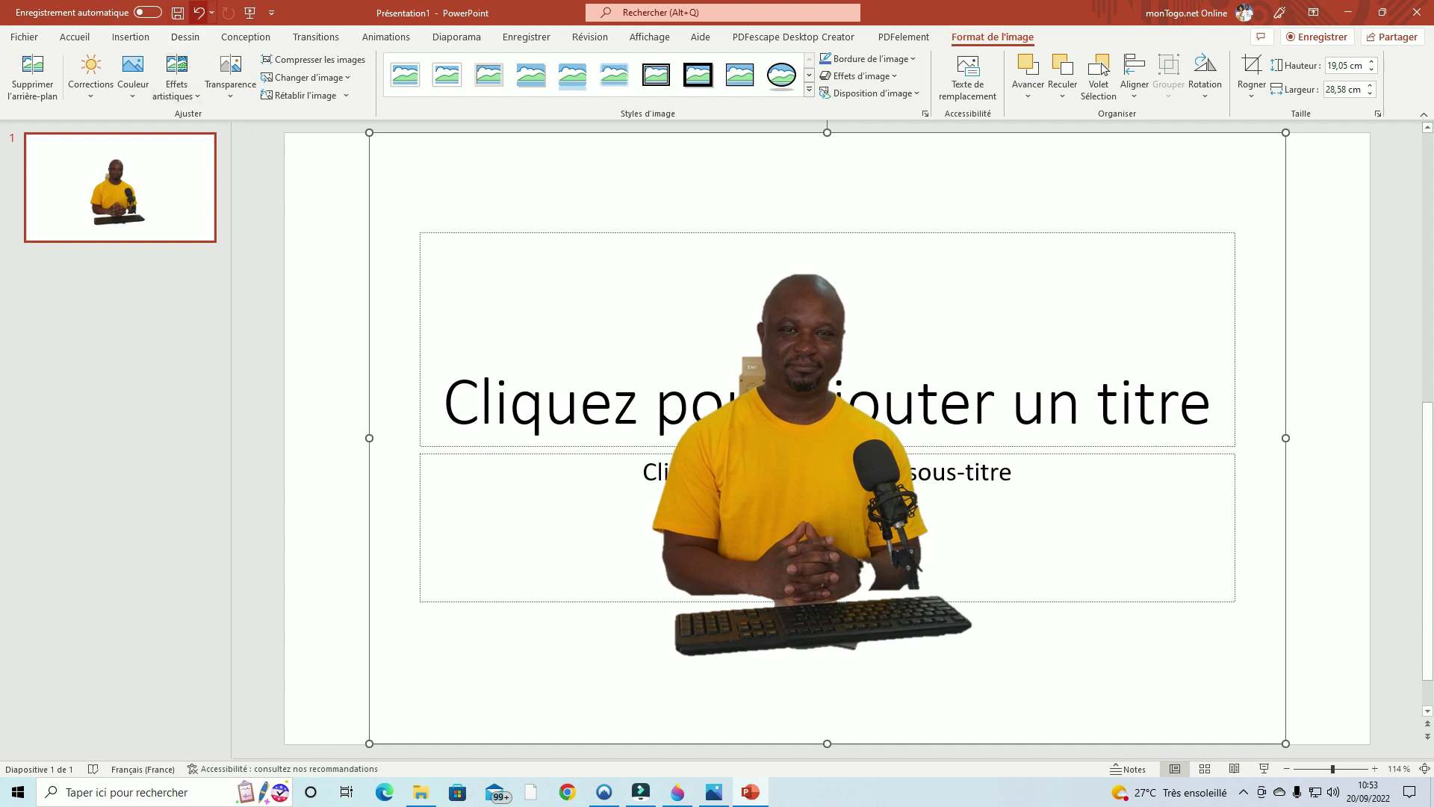
click(200, 13)
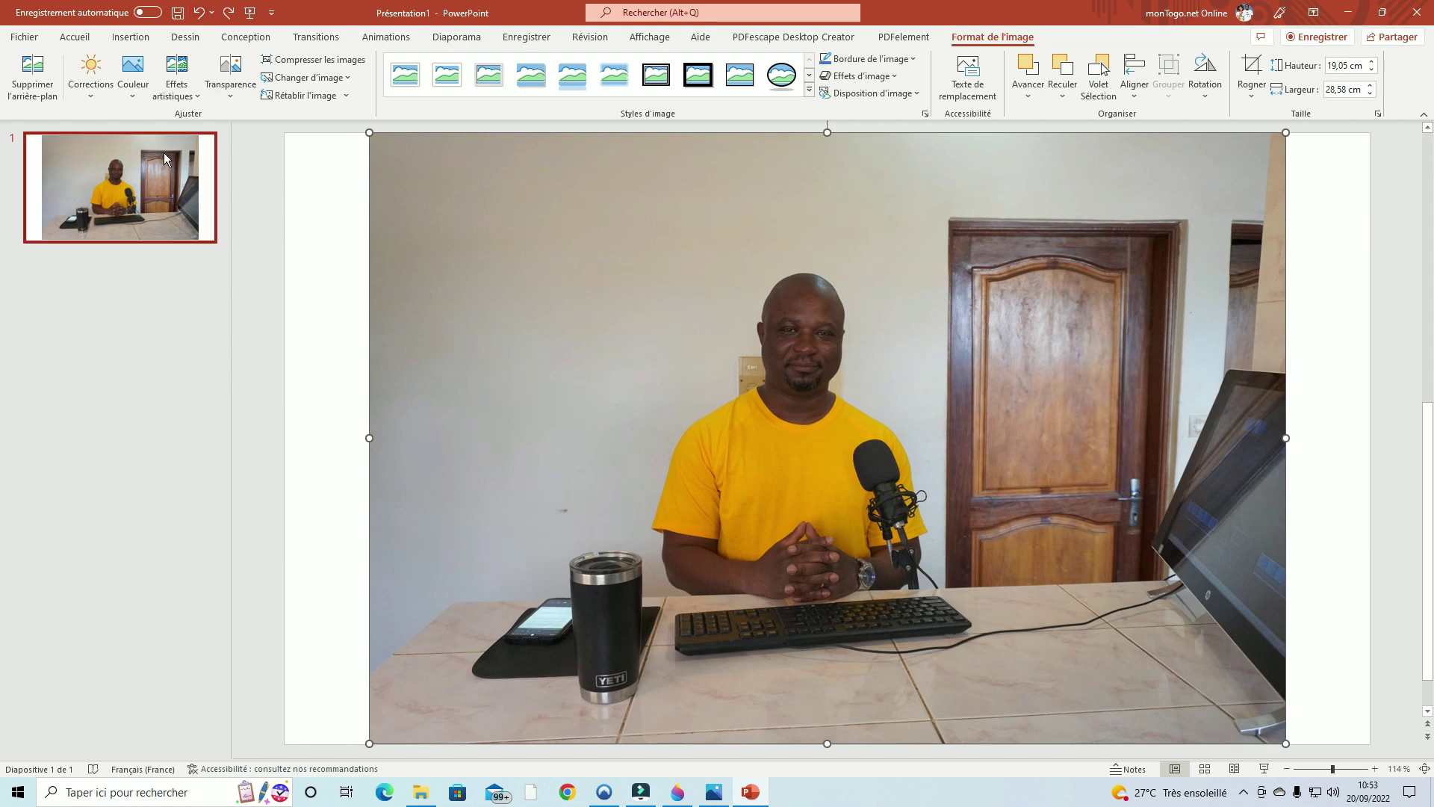
Remove the photo's background, marking the keyboard area below the hands for removal, keep the changes, and reopen the background removal for refinement.
click(36, 80)
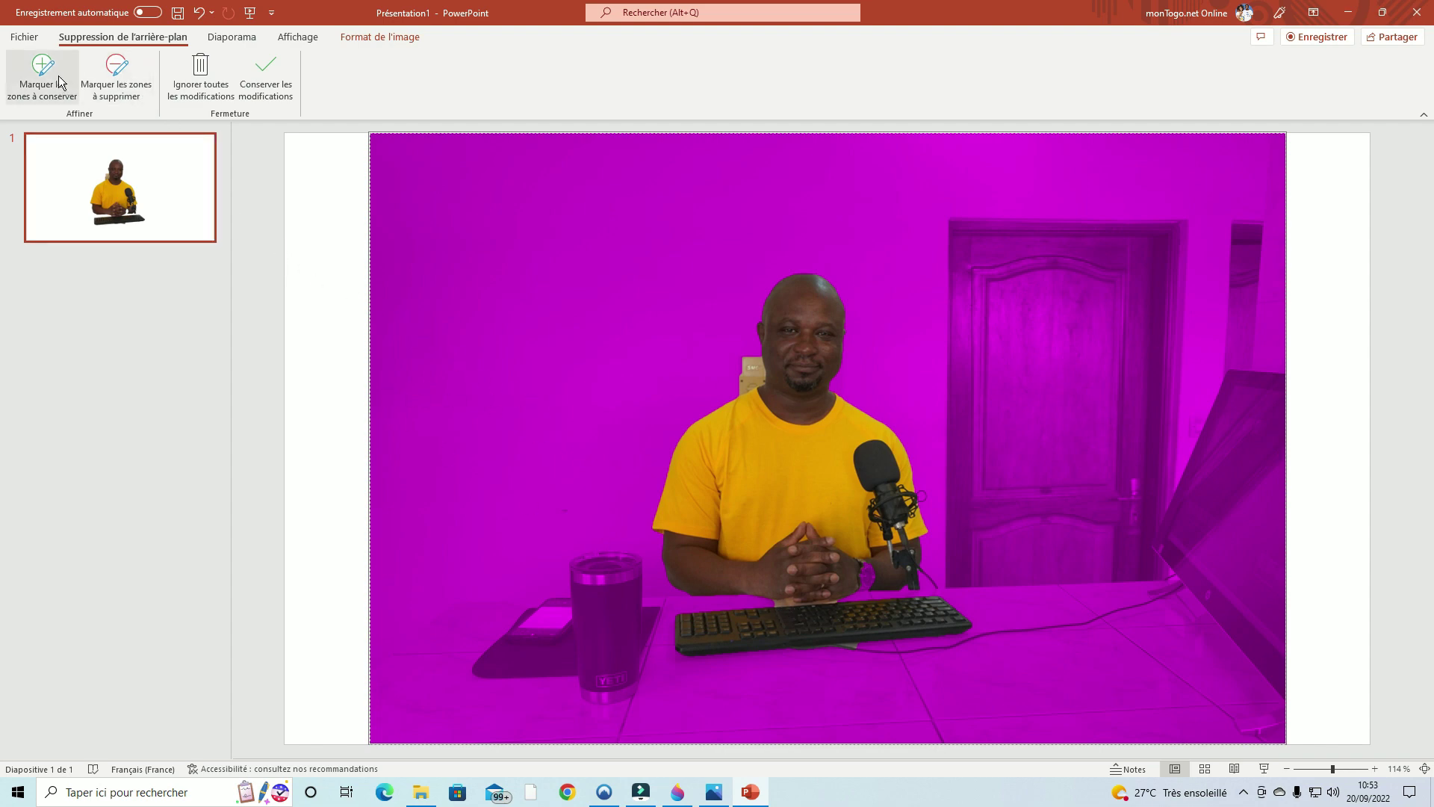
click(118, 75)
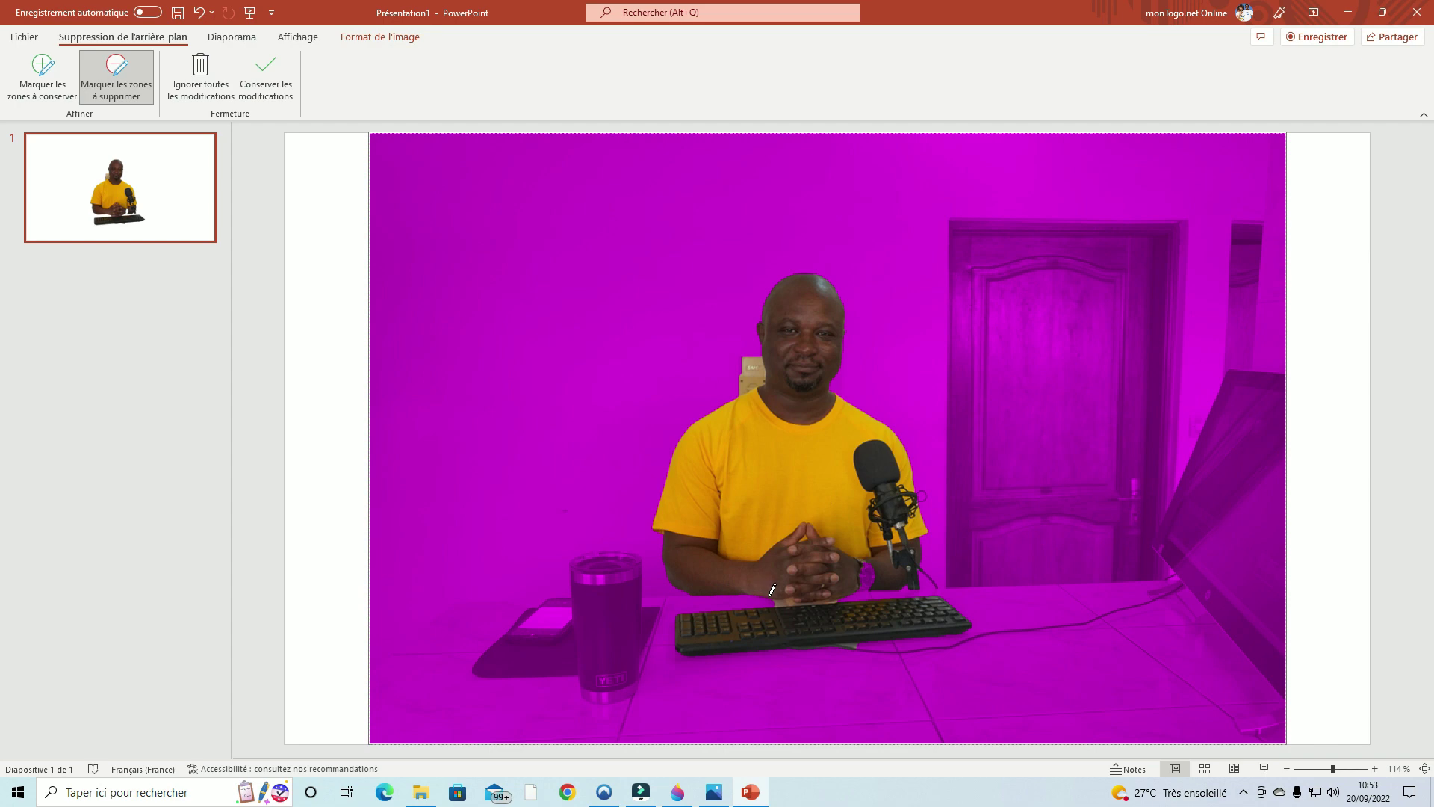
mouse_move(769, 596)
mouse_down()
mouse_move(877, 610)
mouse_move(948, 596)
mouse_move(967, 626)
mouse_move(676, 650)
mouse_move(697, 609)
mouse_move(819, 594)
mouse_up()
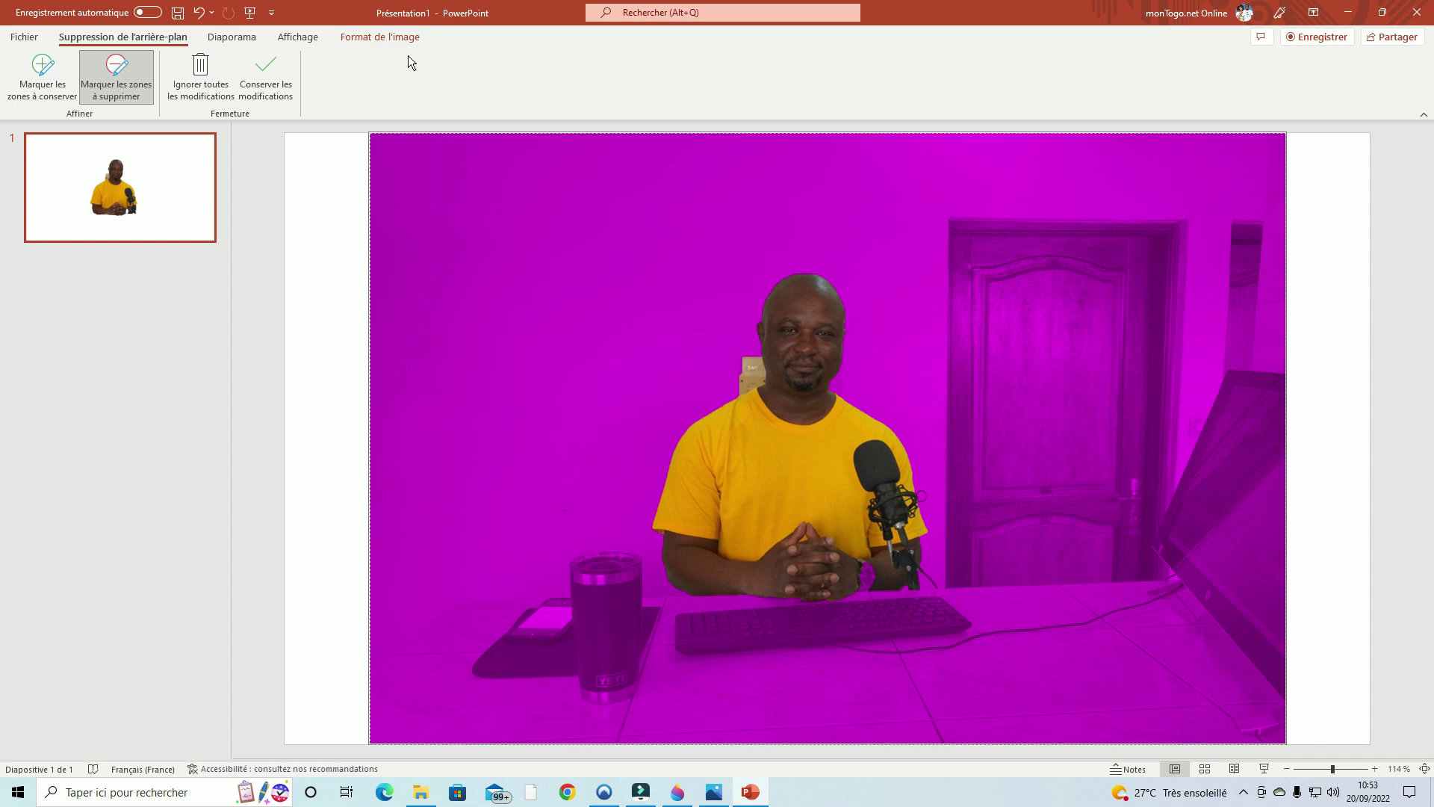
click(280, 72)
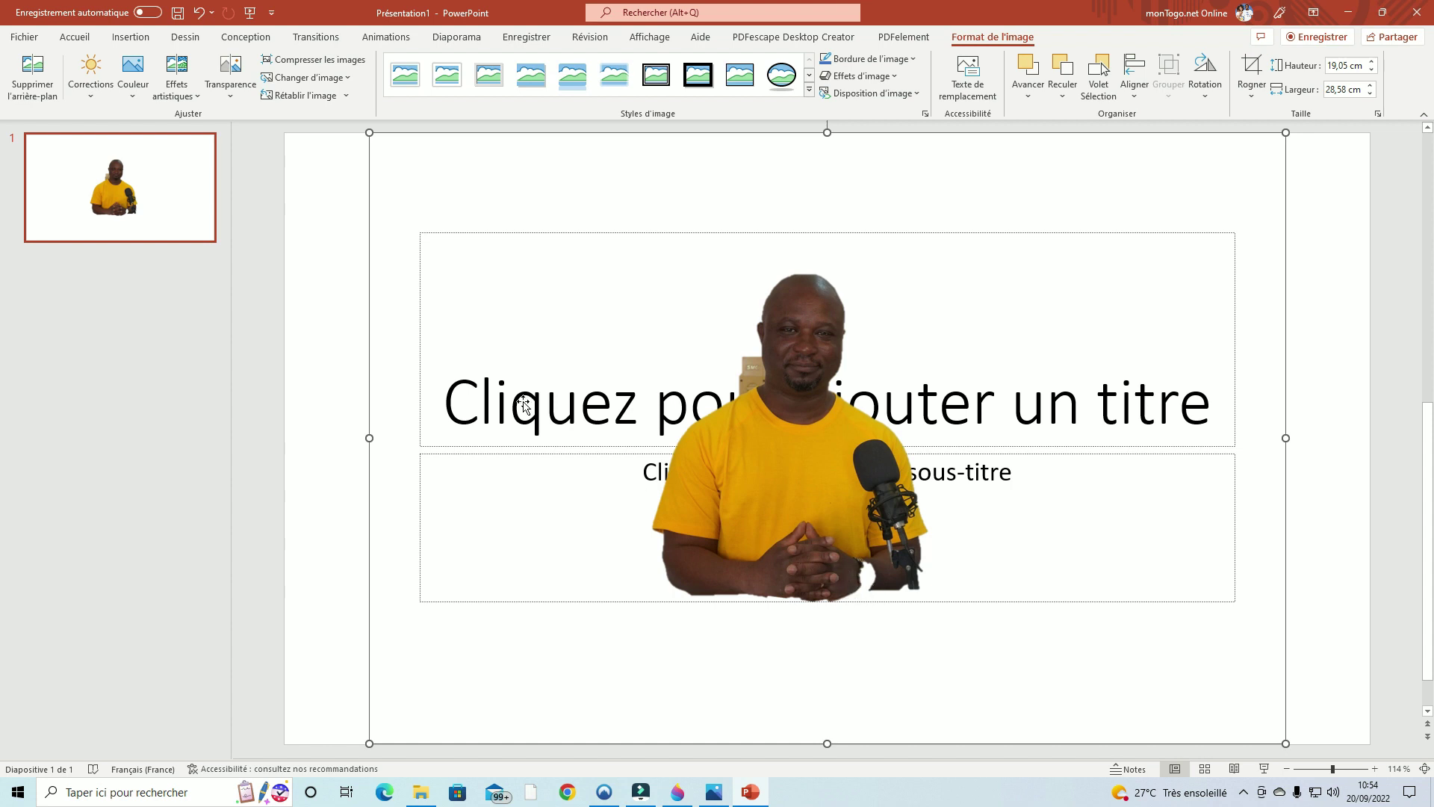
click(48, 85)
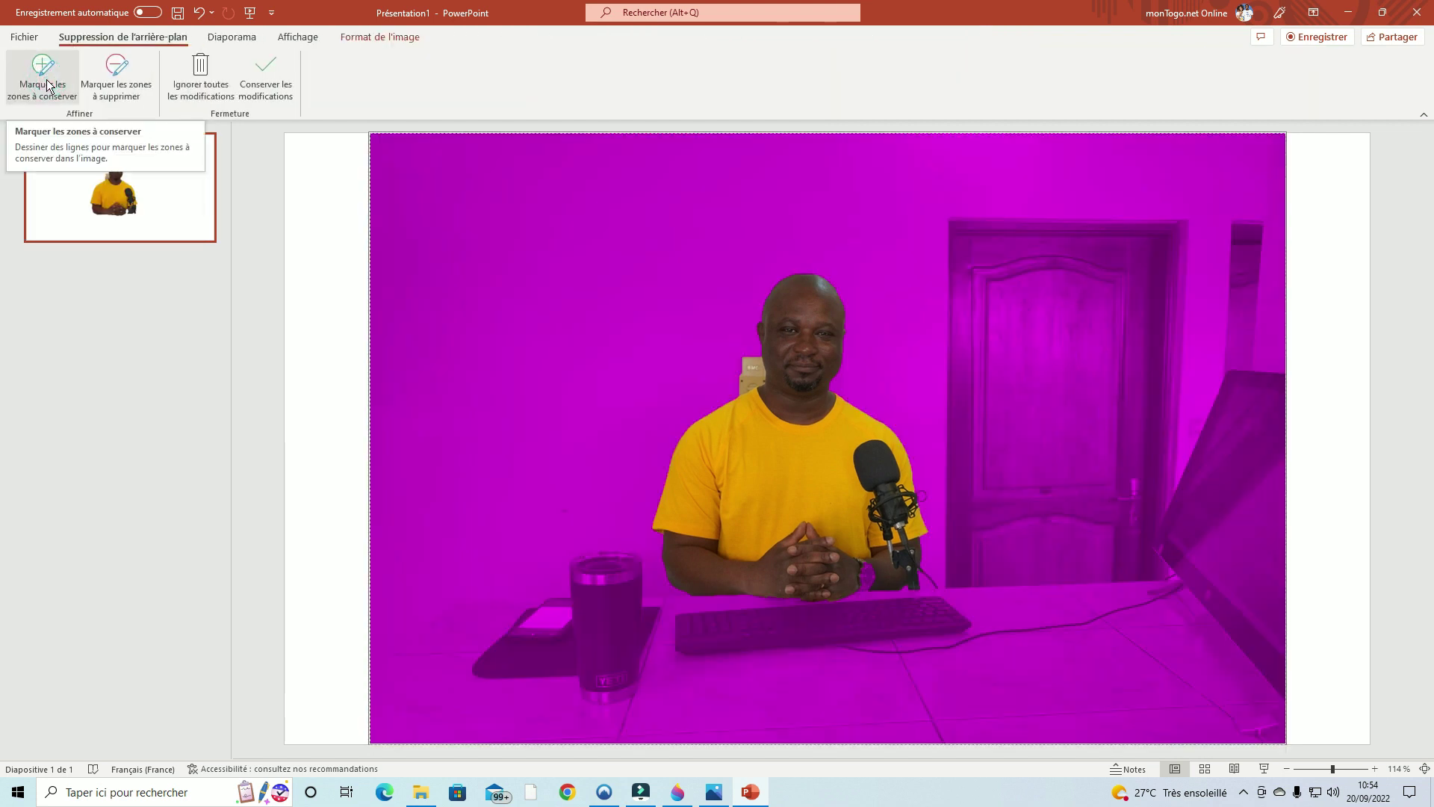
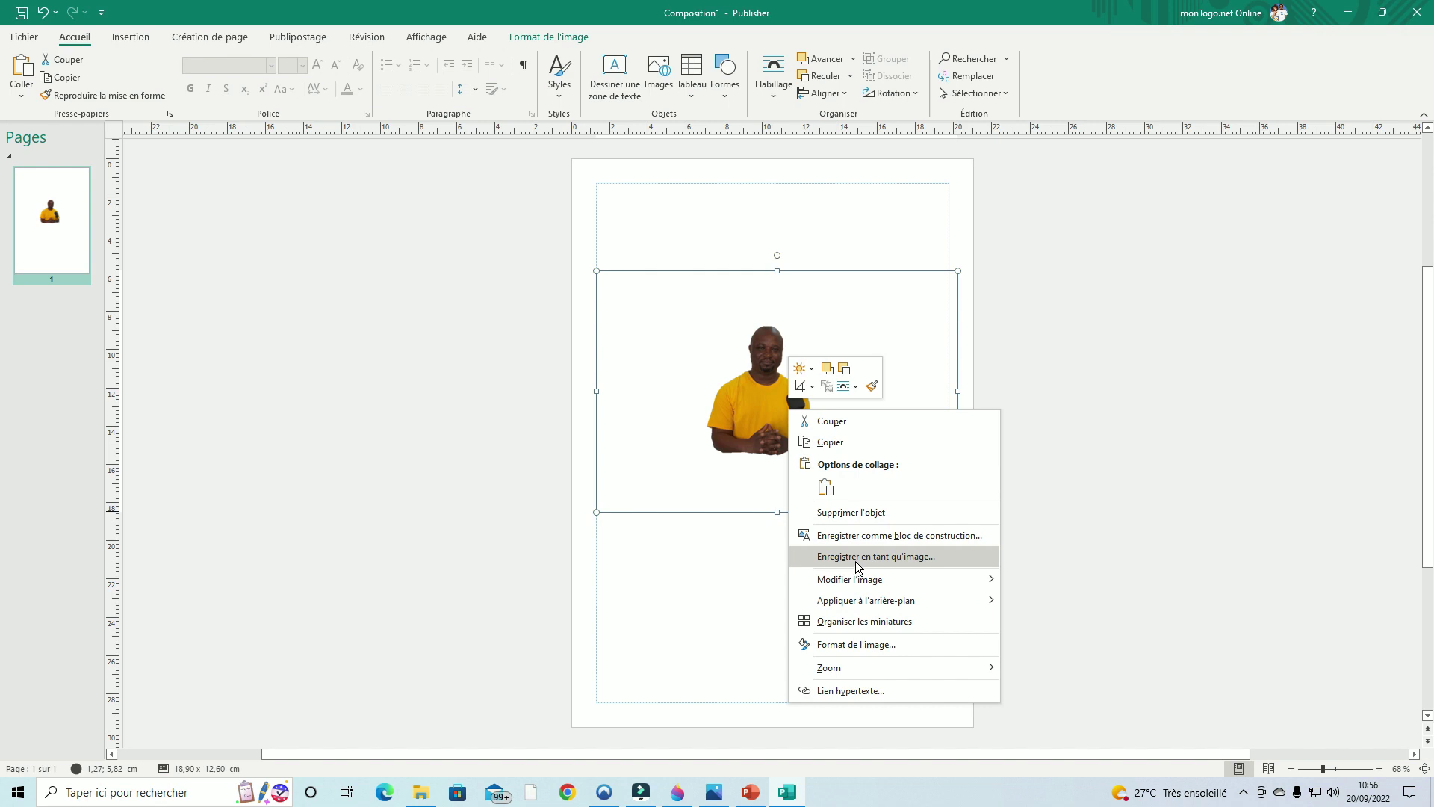
Save the cutout as an image named methode 2 in PNG format in the desktop's Vlog 110 folder.
click(855, 561)
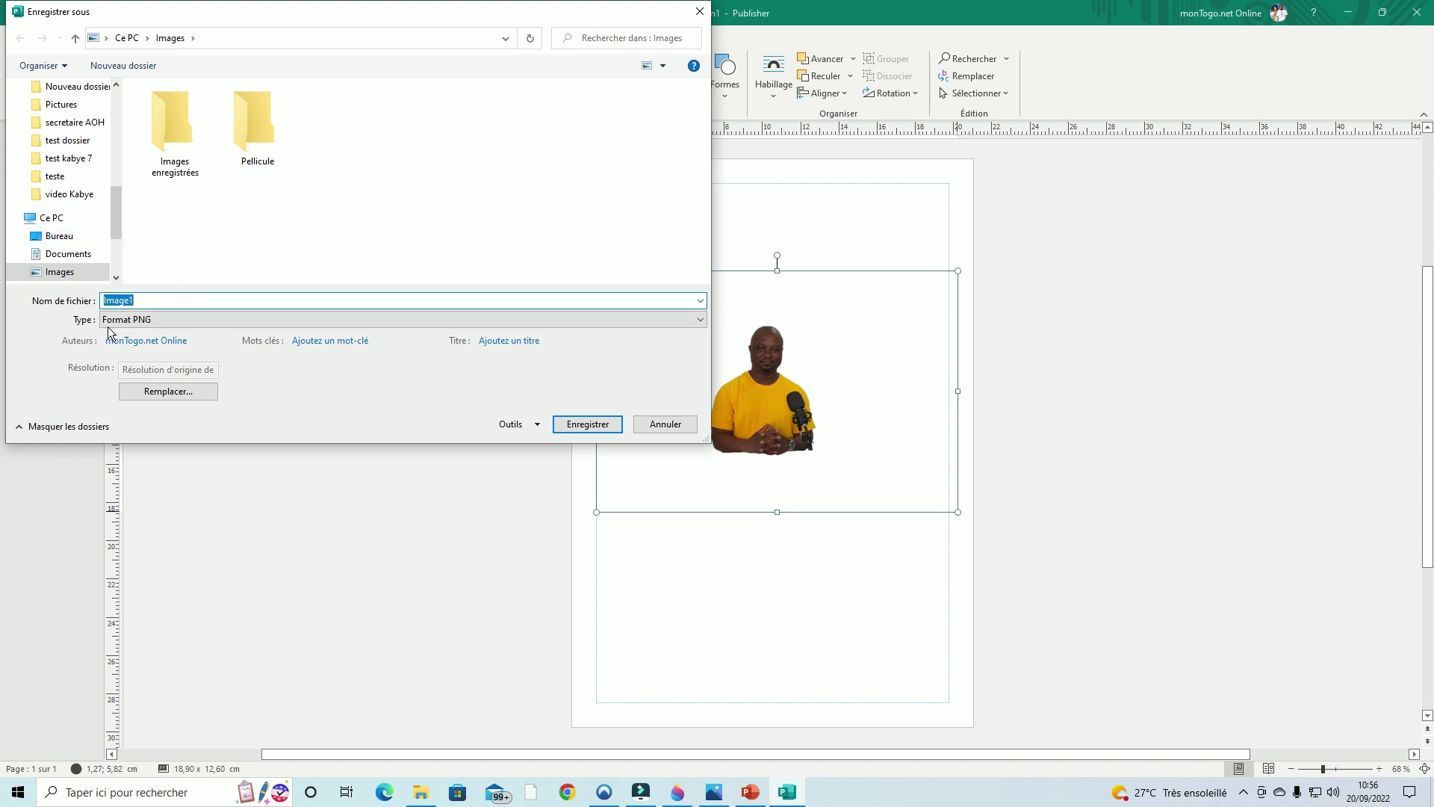
click(65, 237)
double_click(187, 106)
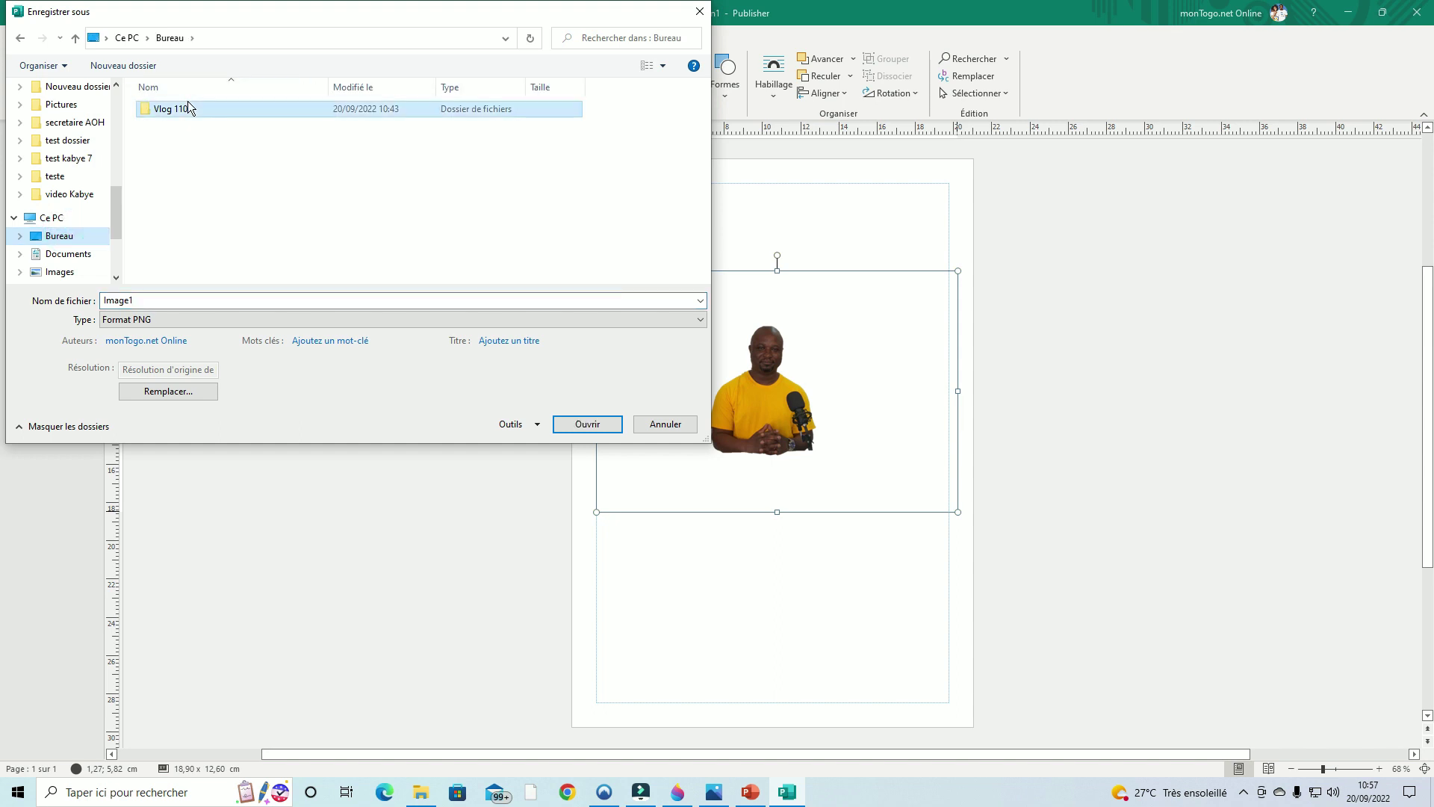
double_click(153, 299)
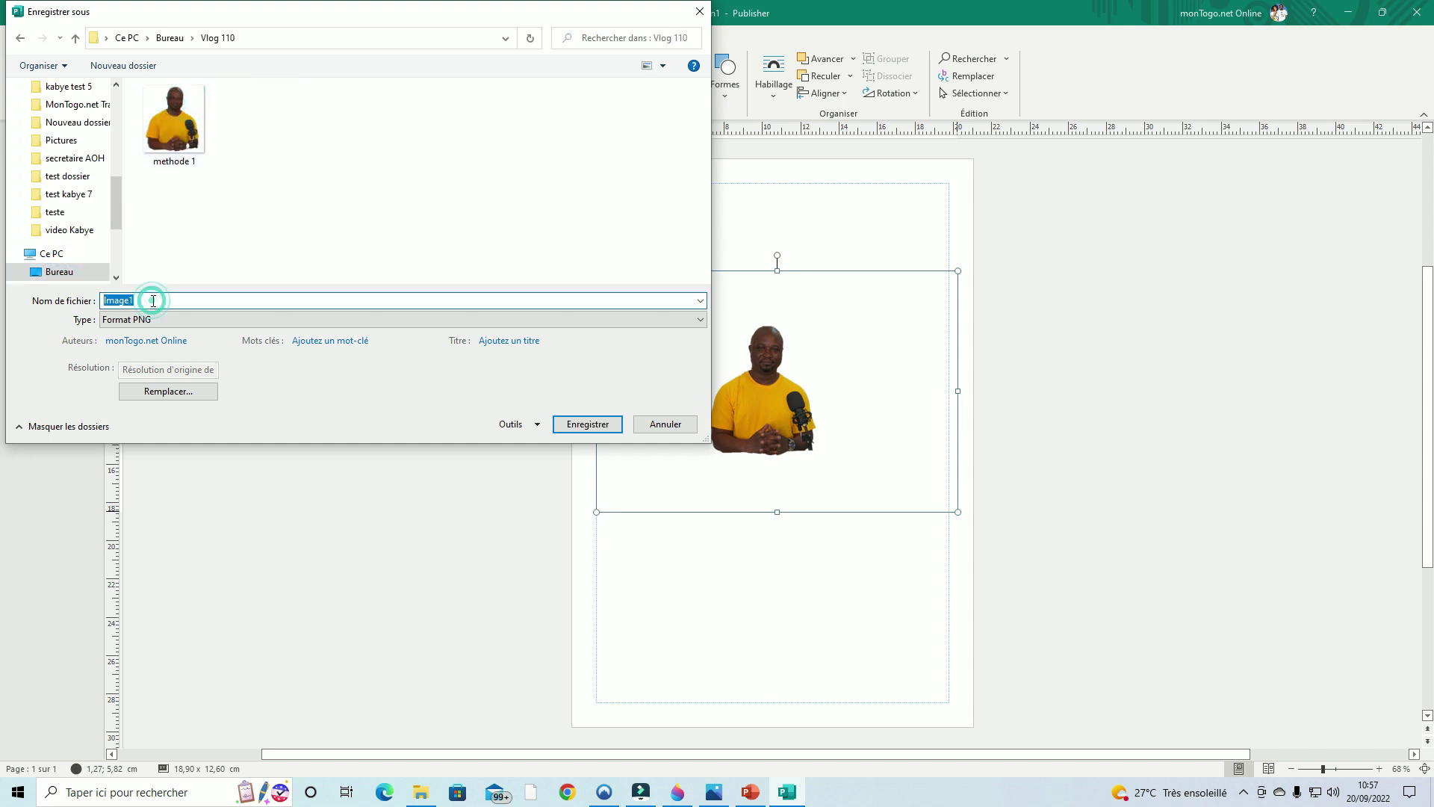
text(methode)
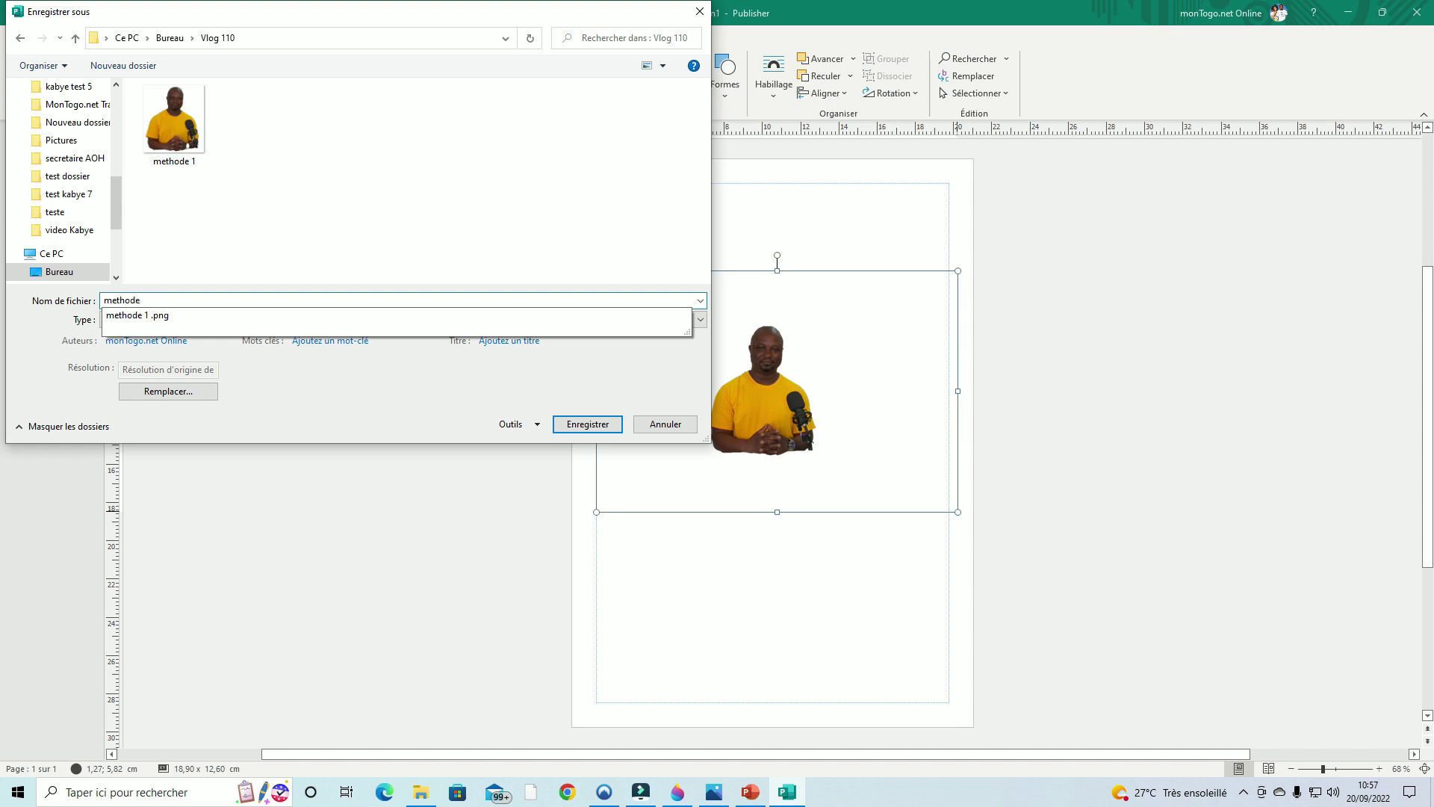
text( 2)
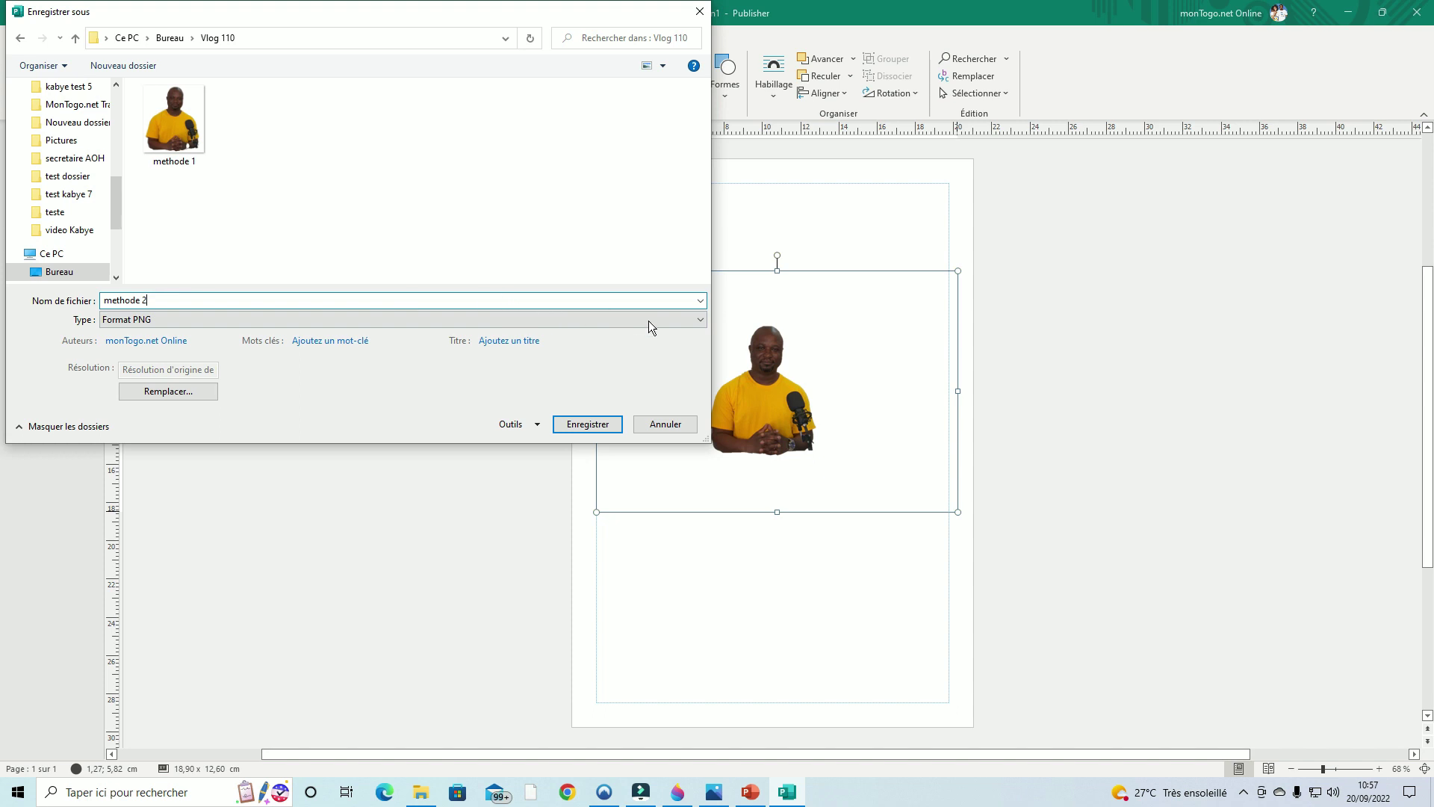
click(695, 321)
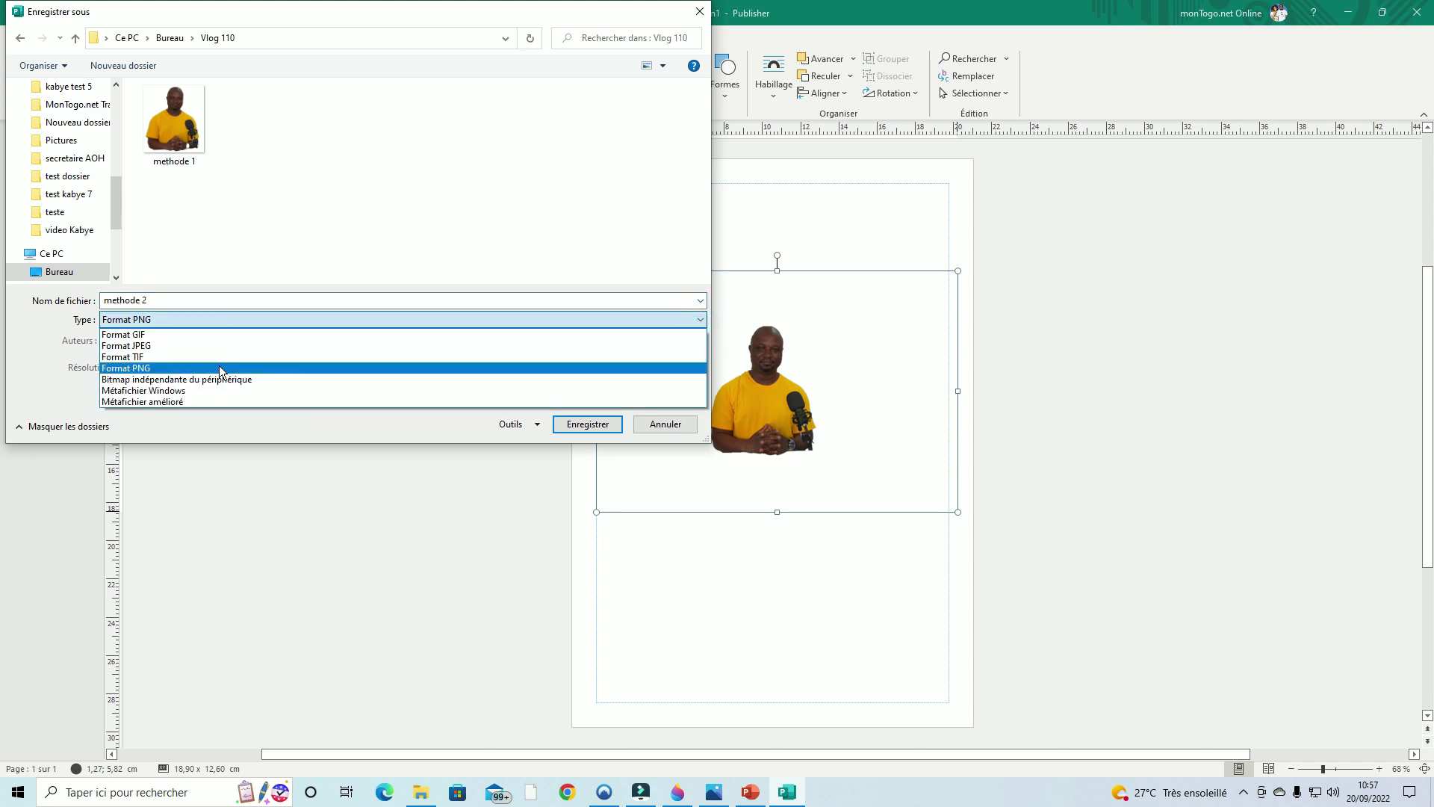
click(167, 370)
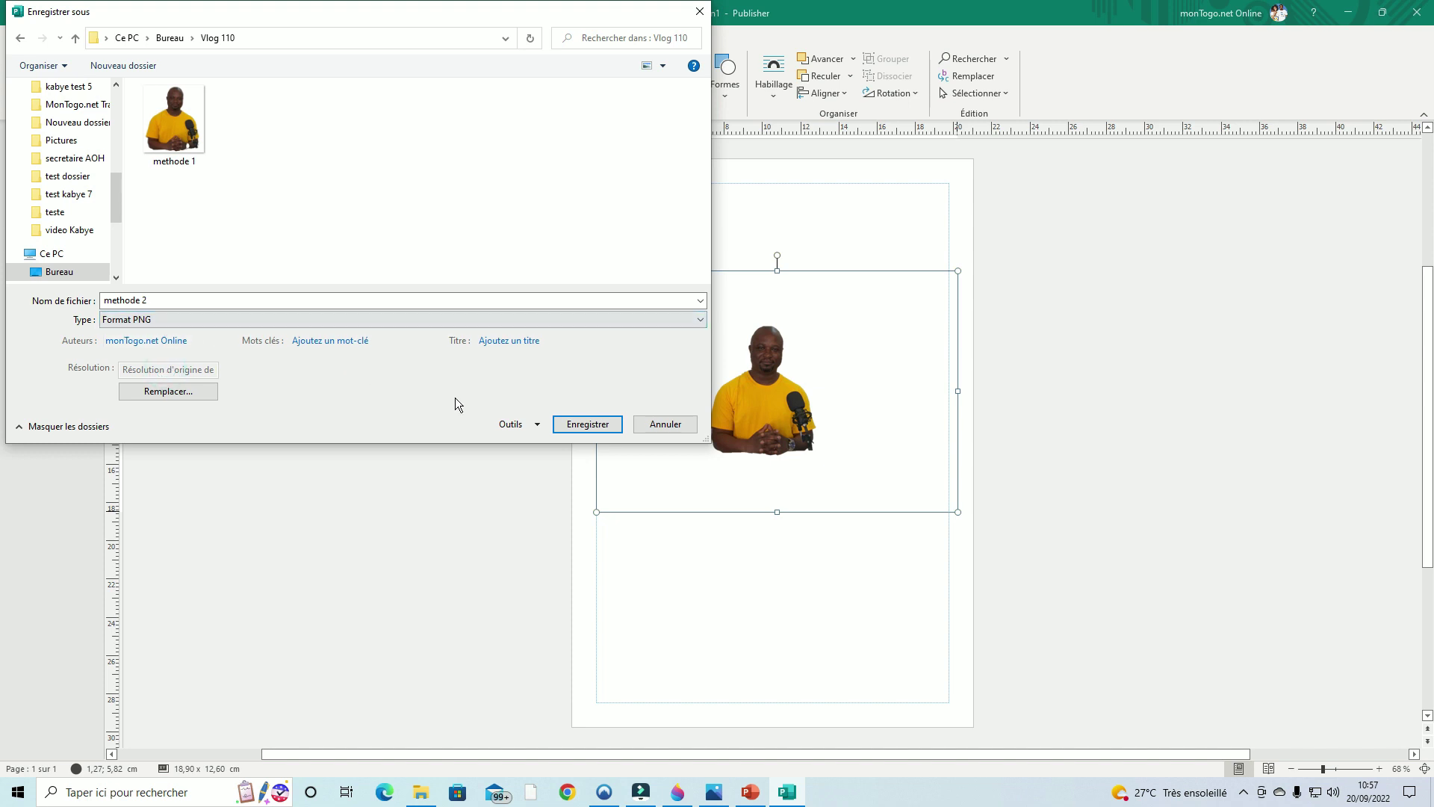
click(588, 424)
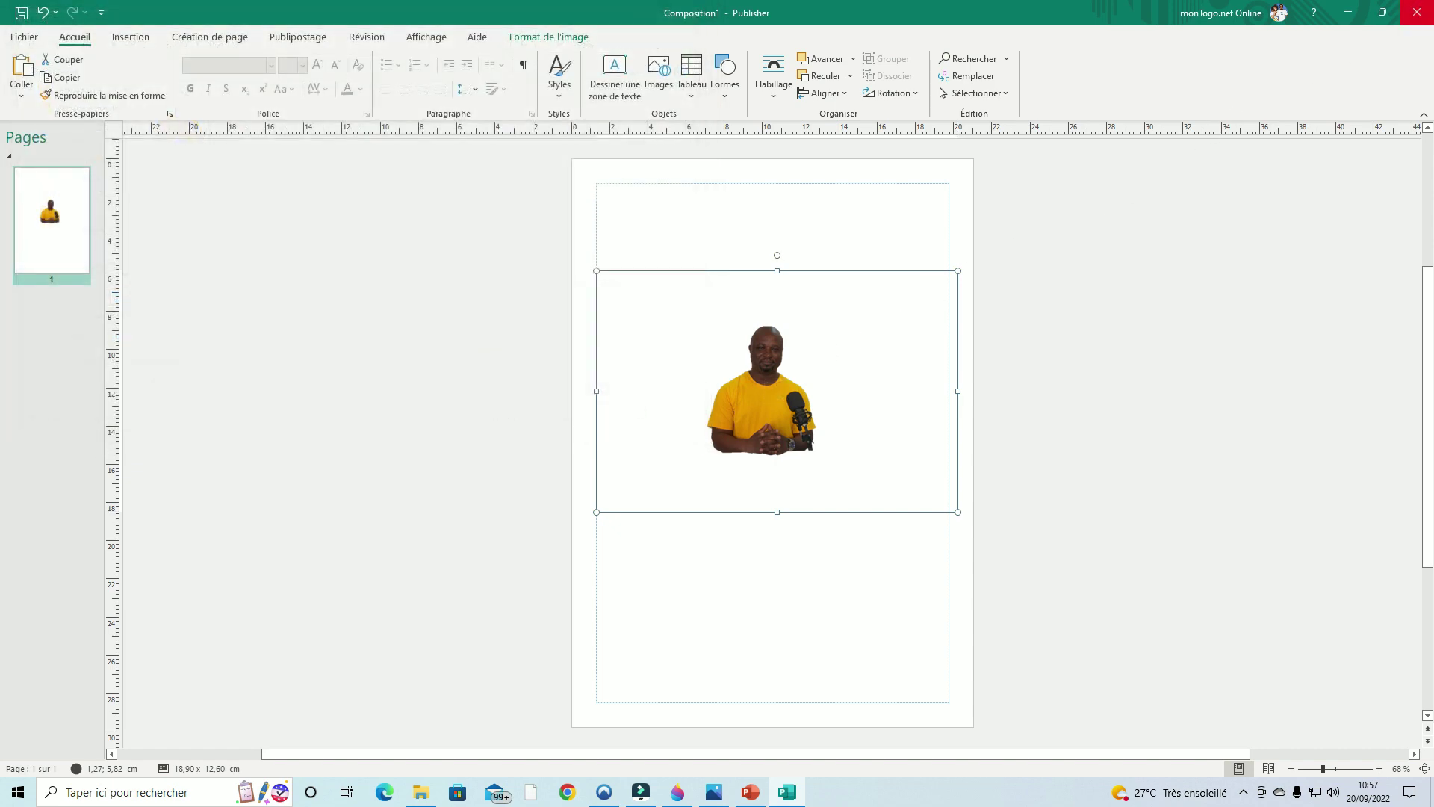
Close Publisher and PowerPoint without saving the publication or the presentation.
click(1417, 13)
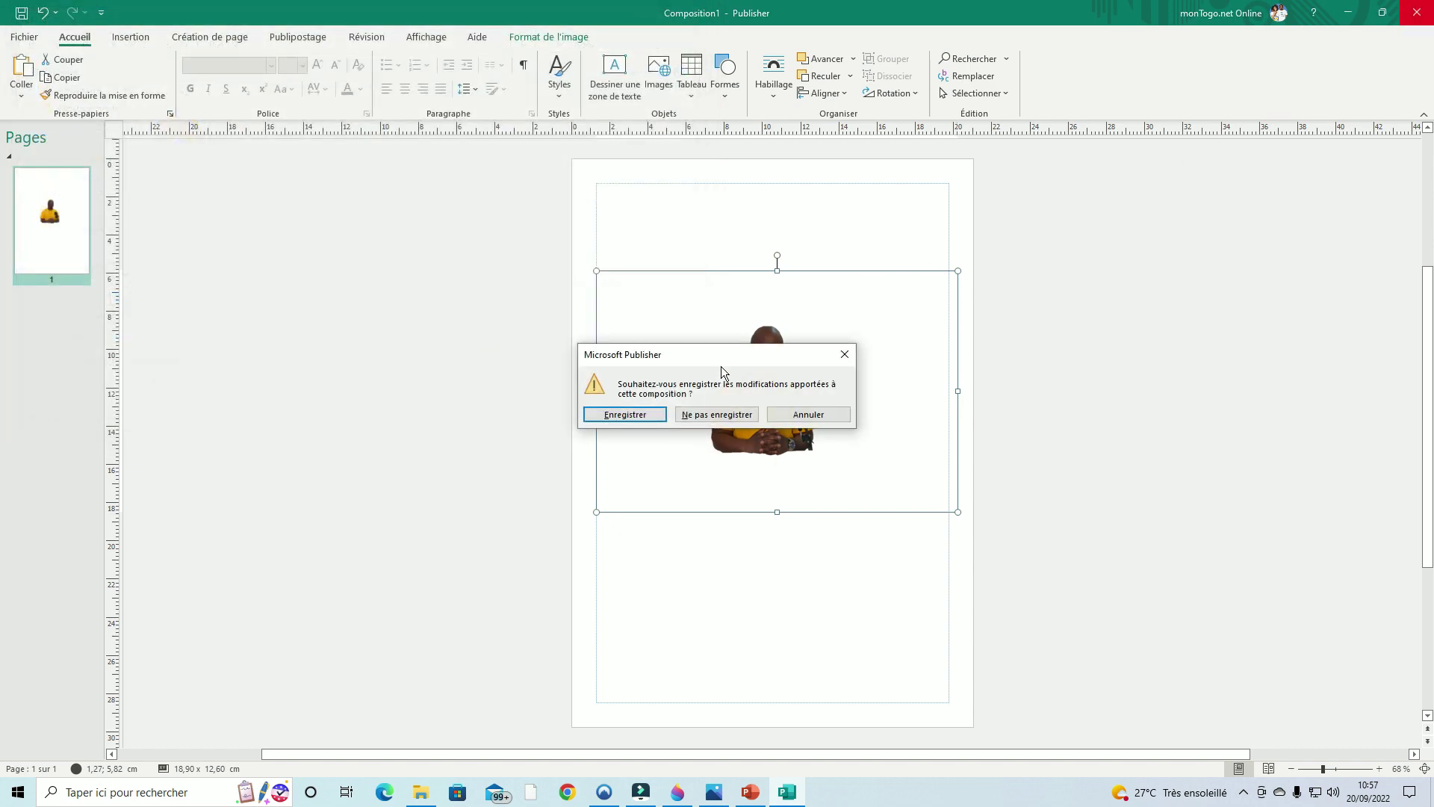
click(718, 414)
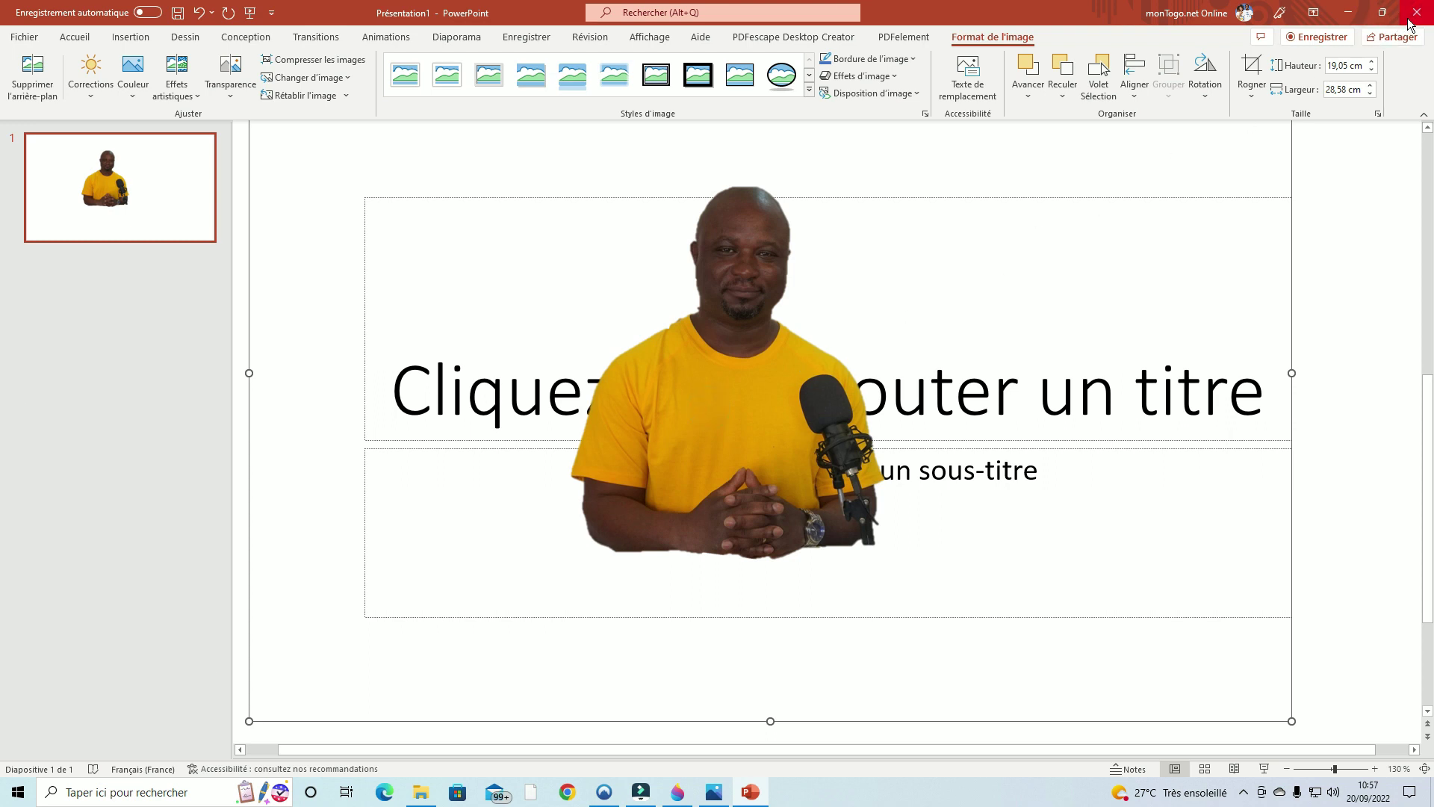
click(1410, 23)
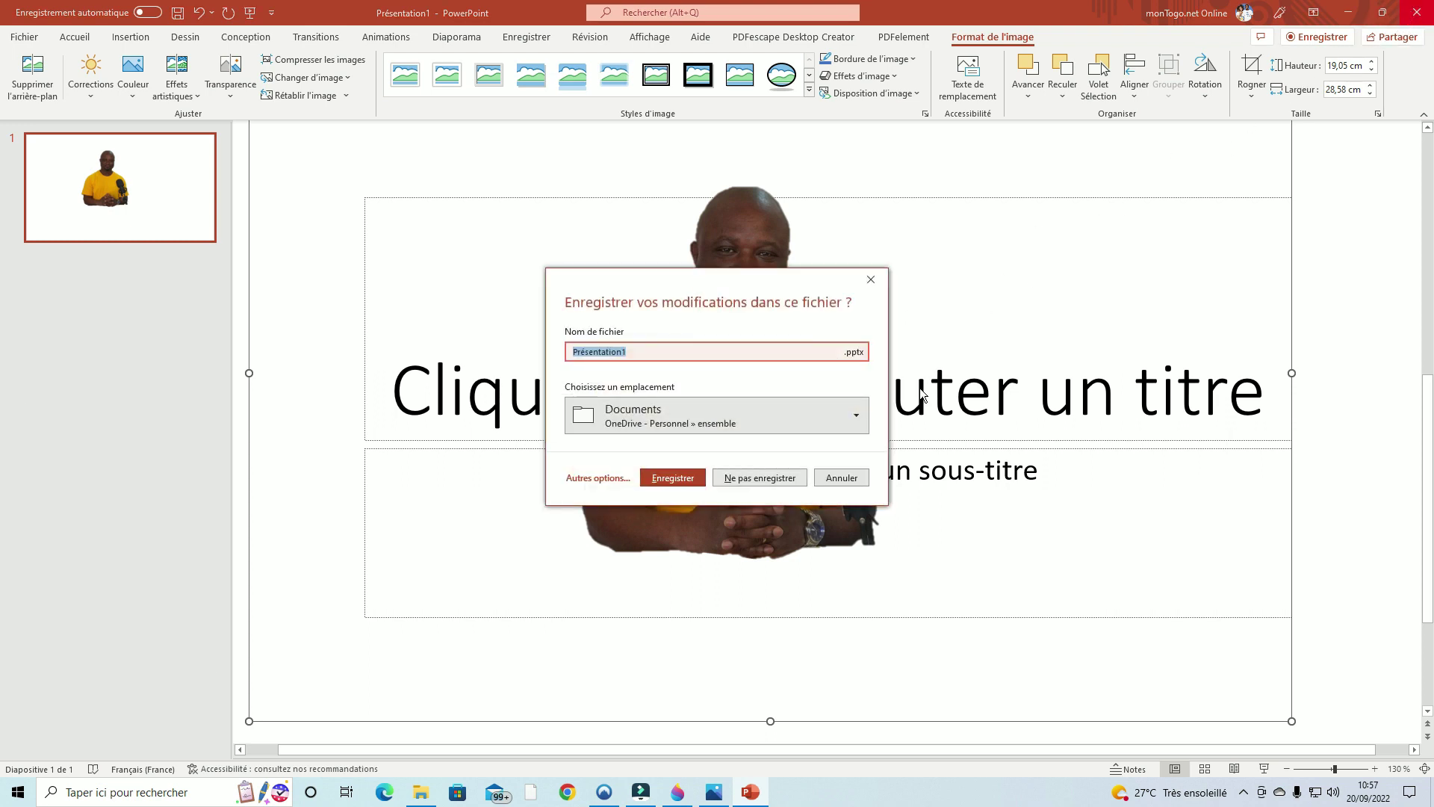
click(737, 478)
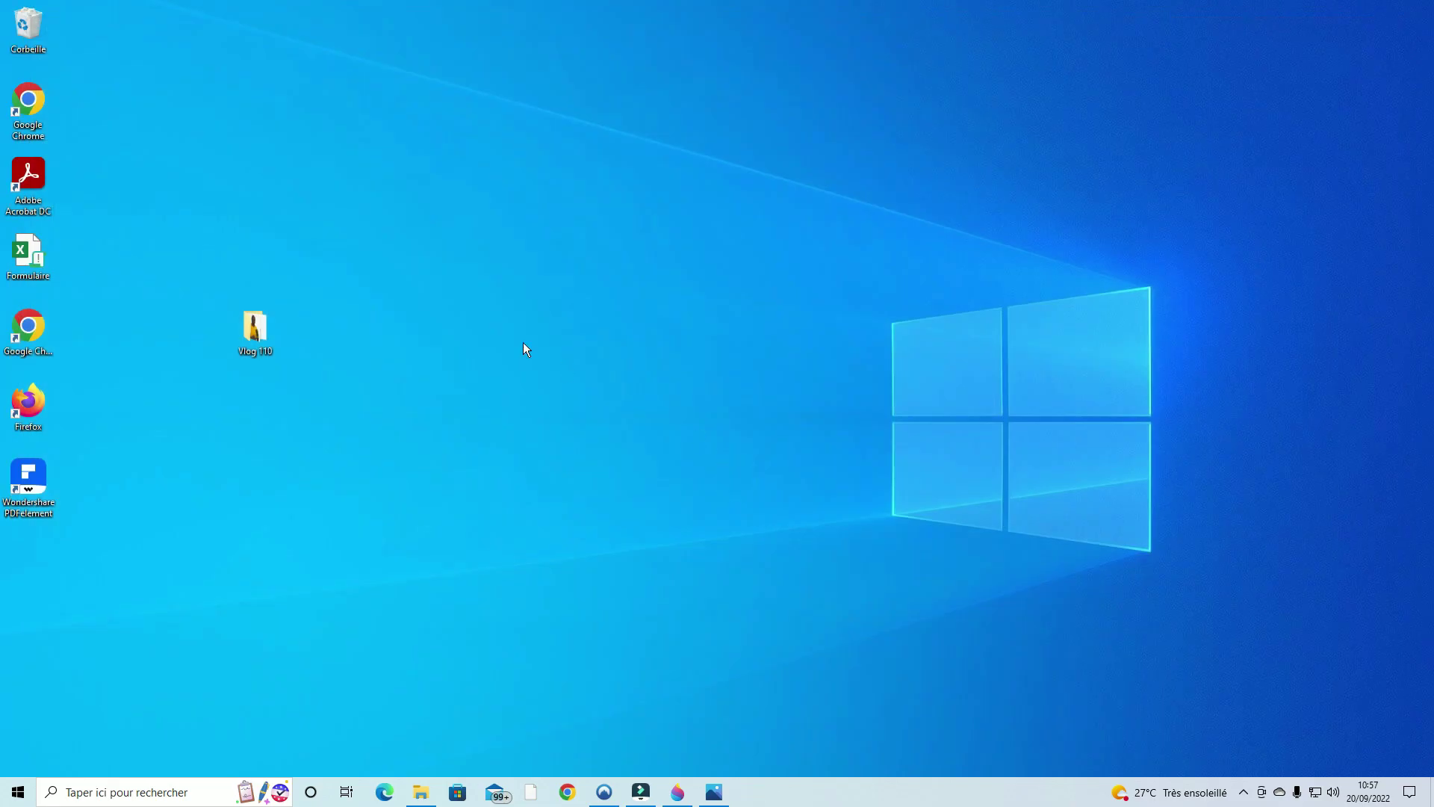
Open the desktop's Vlog 110 folder, view the methode 2 image, and close the image viewer.
click(523, 342)
double_click(243, 342)
click(488, 351)
click(496, 279)
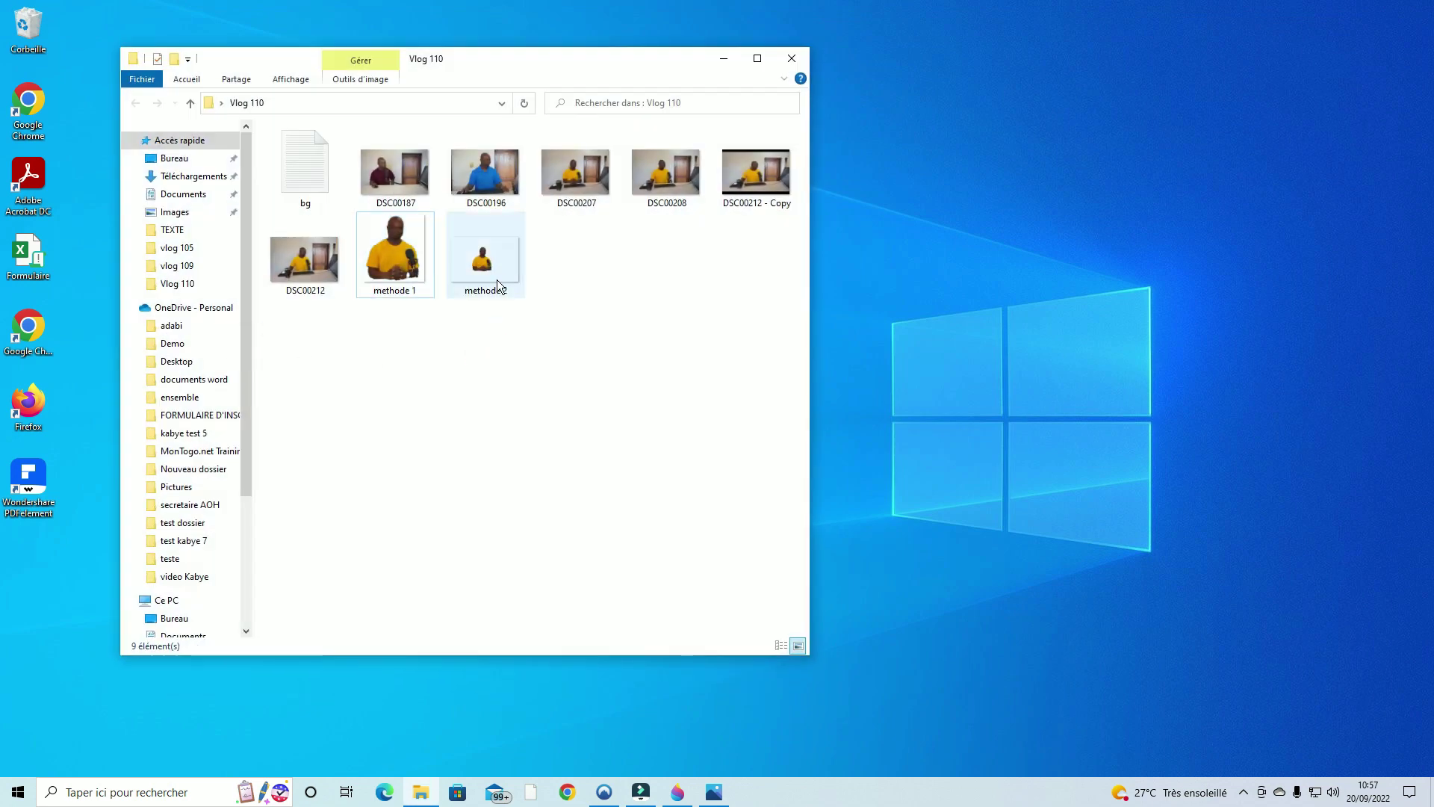
double_click(497, 283)
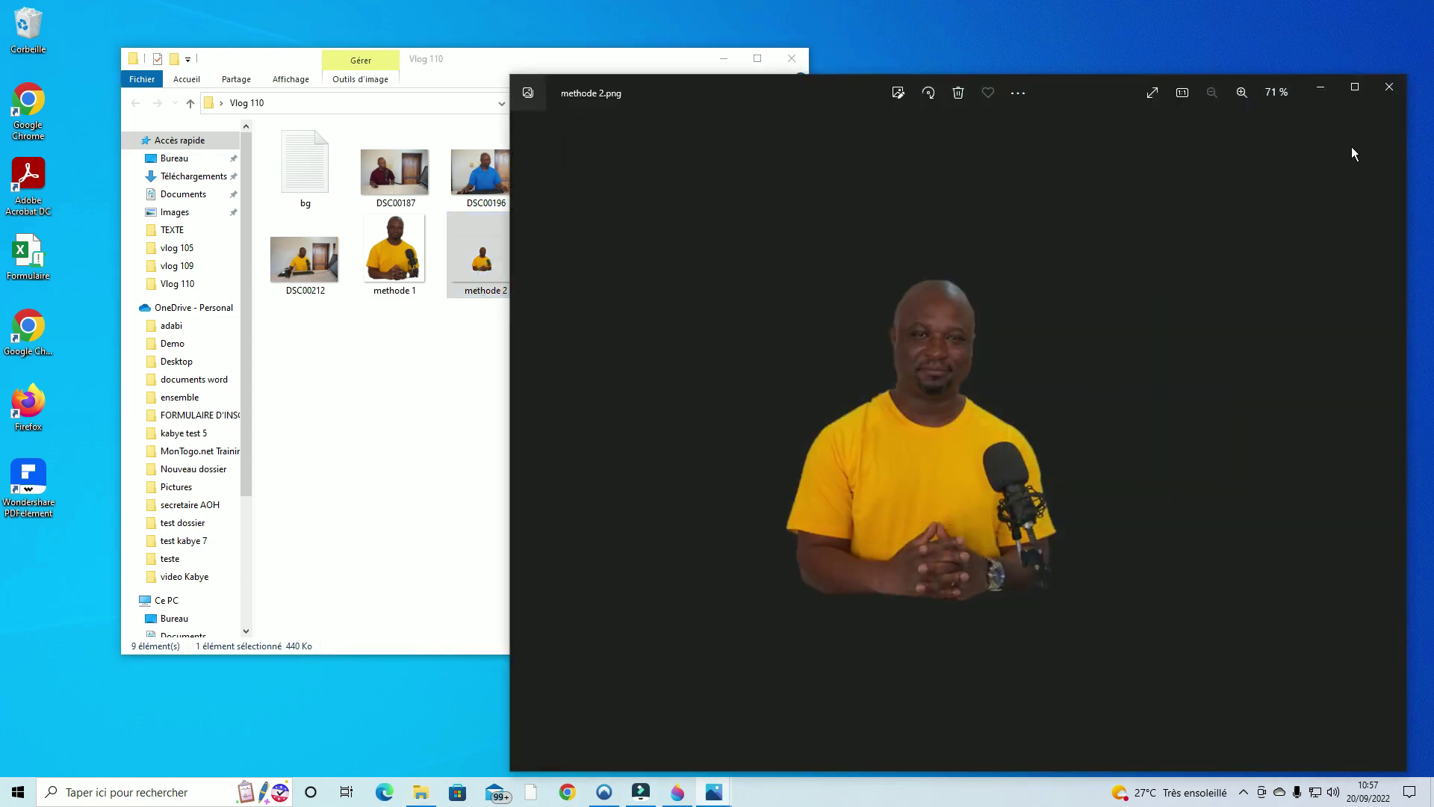
click(1390, 87)
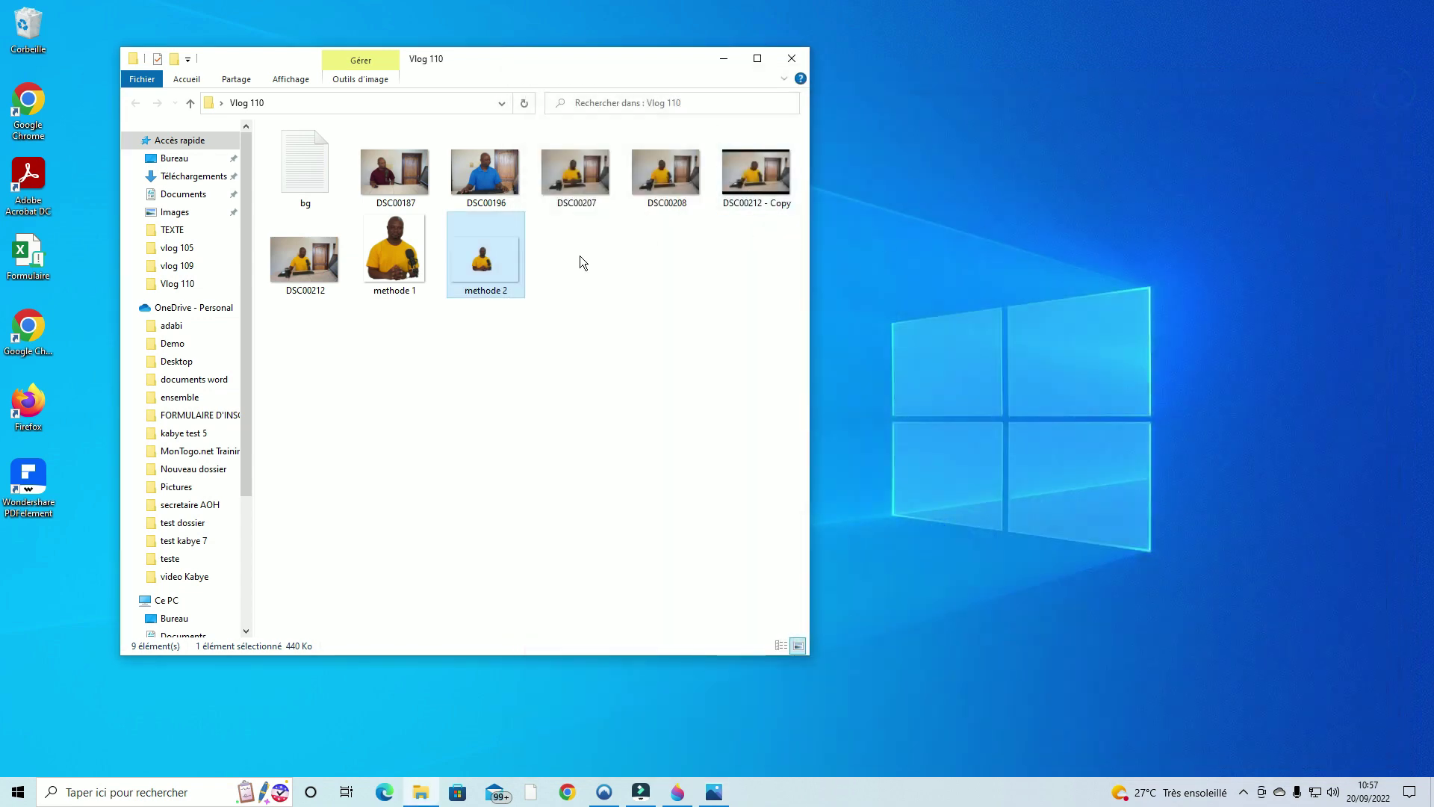
Compare the methode 1 cutout with the methode 2 cutout, and close the image viewer.
double_click(399, 275)
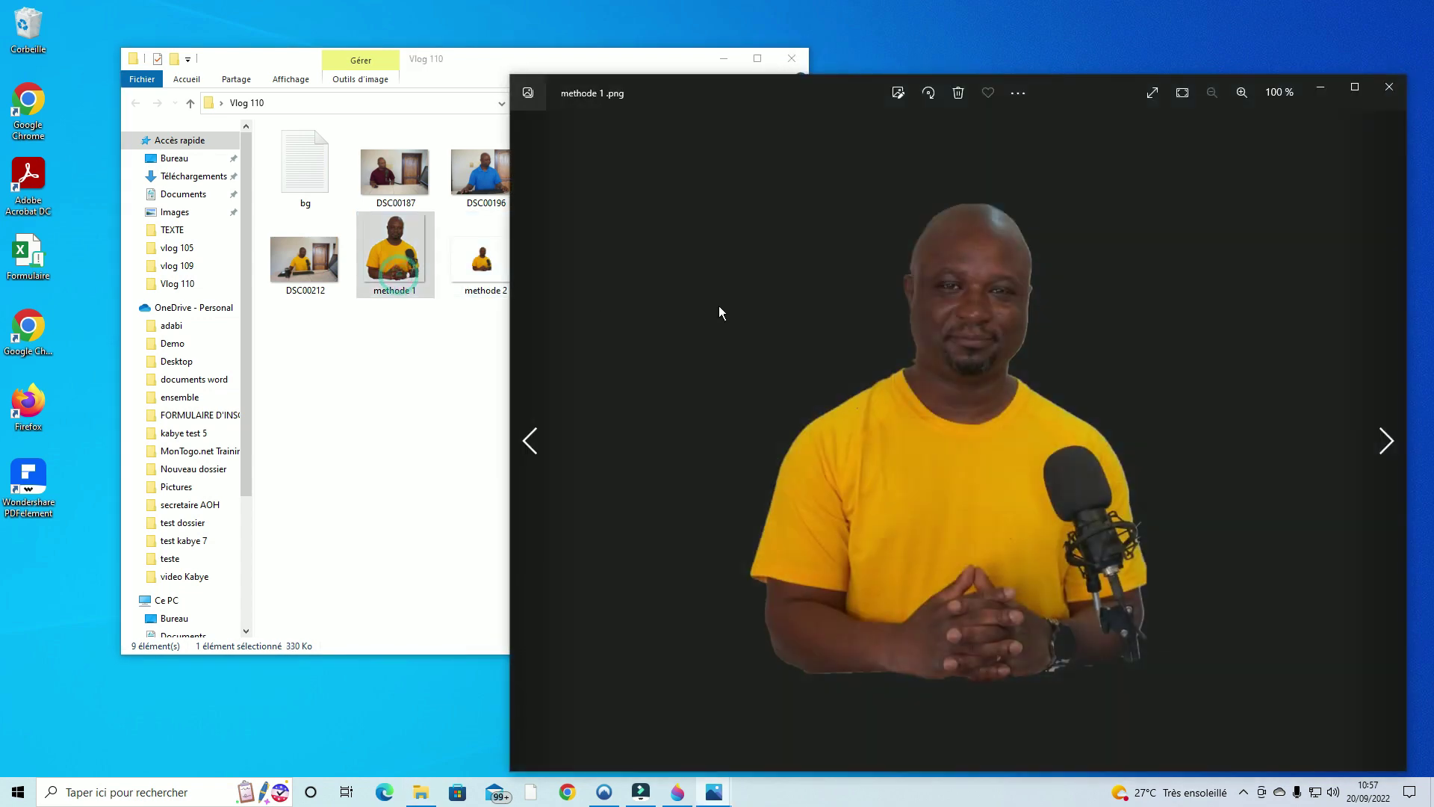
click(1384, 443)
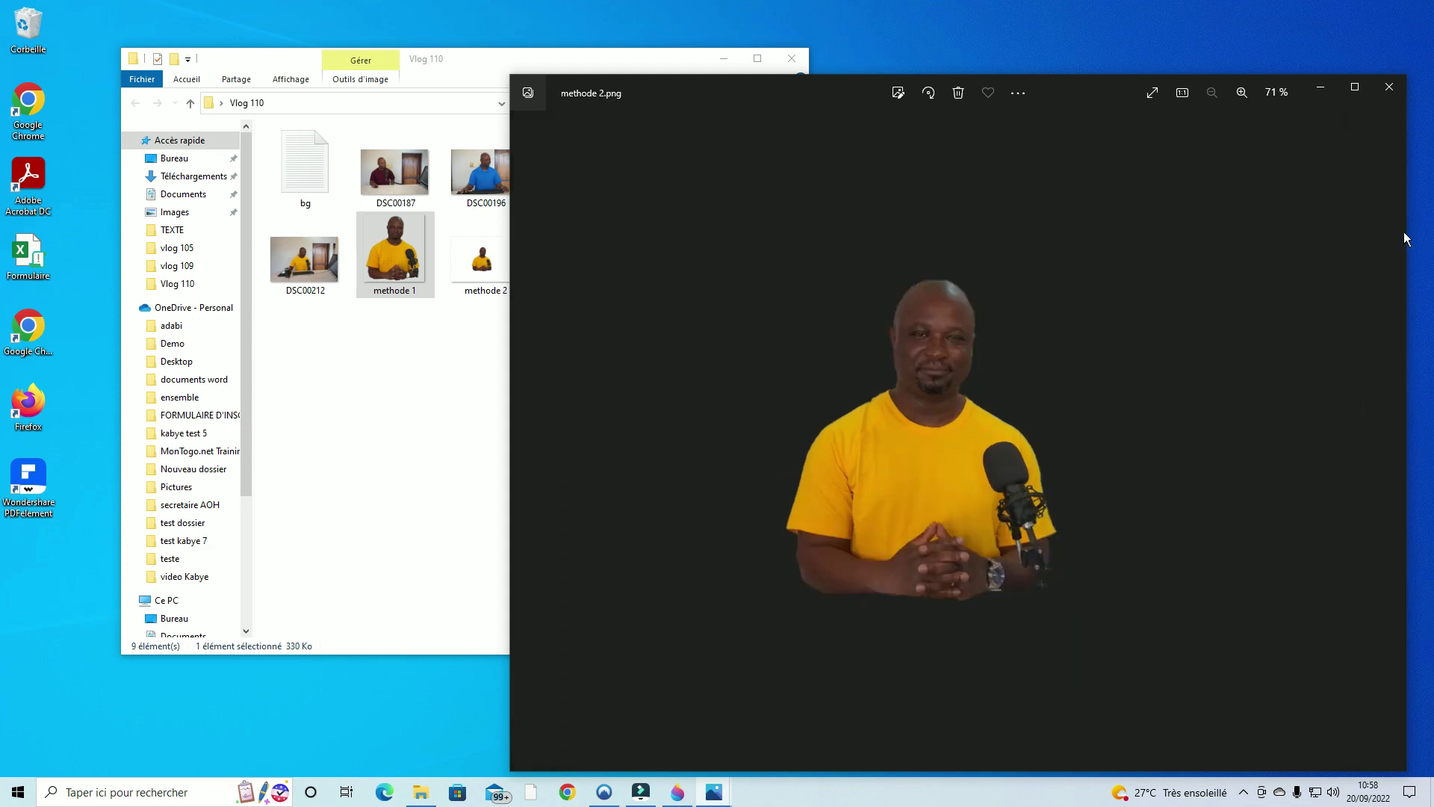
click(1401, 88)
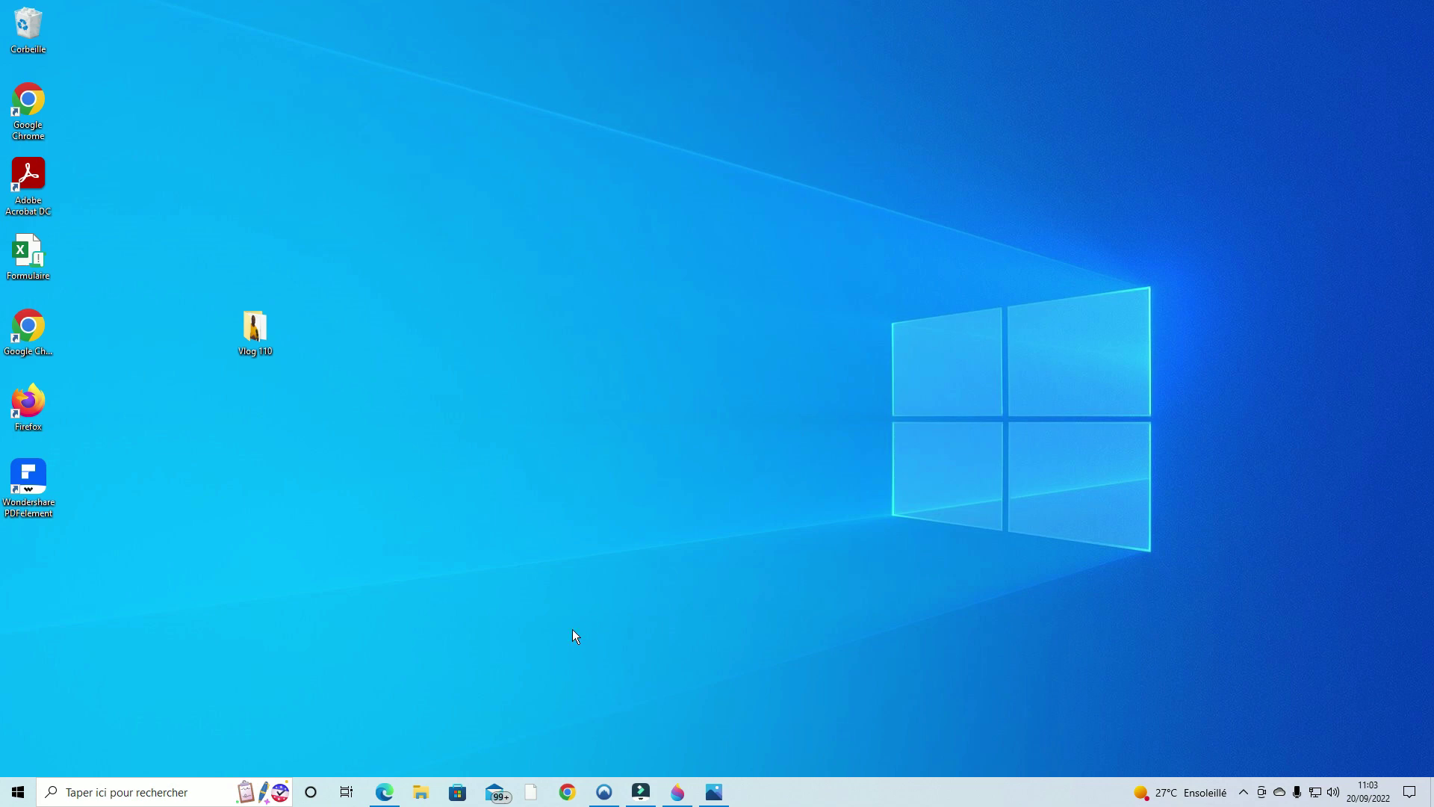
Switch to Microsoft Edge, maximize its window, and go to pfpmaker.com.
click(384, 792)
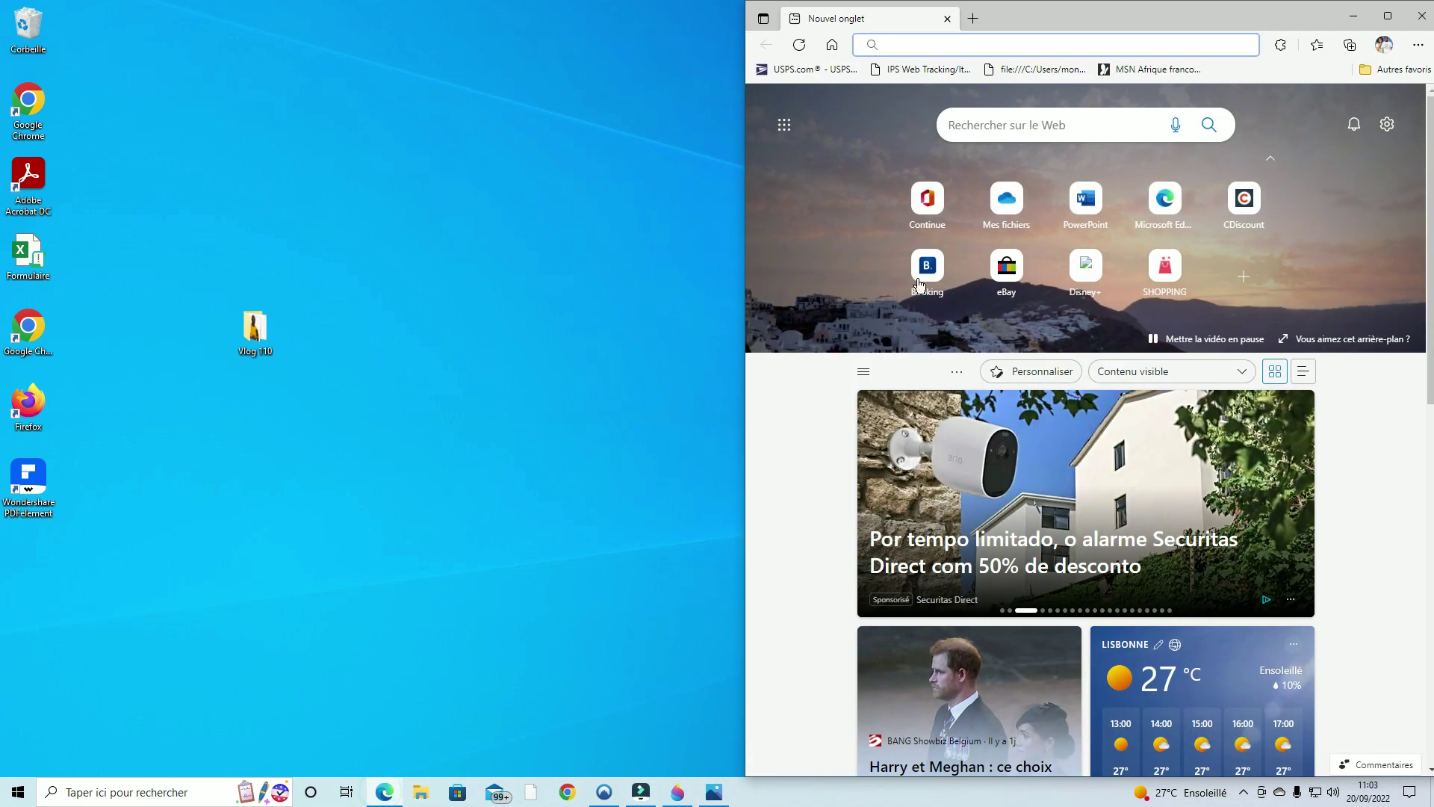
click(1388, 16)
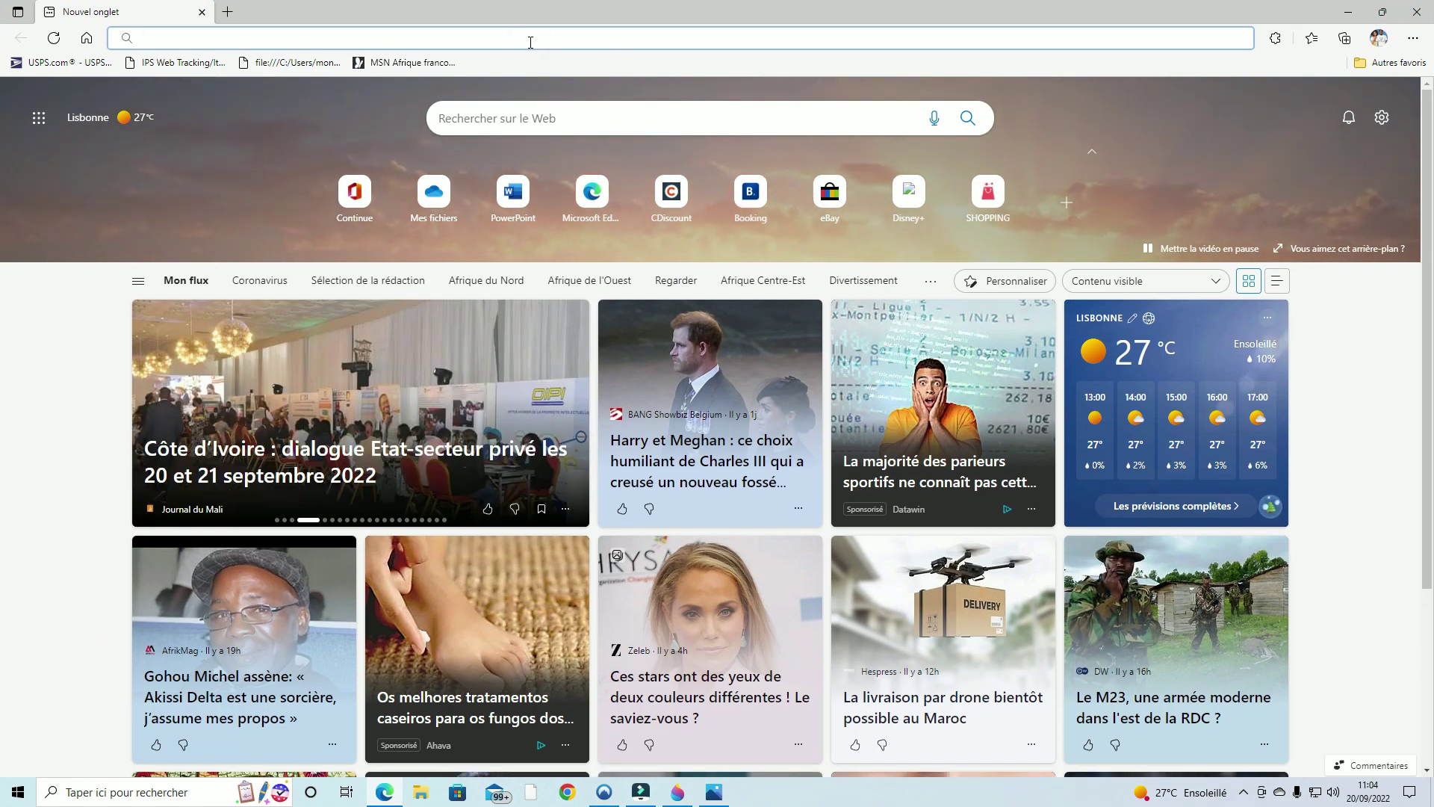
text(pf)
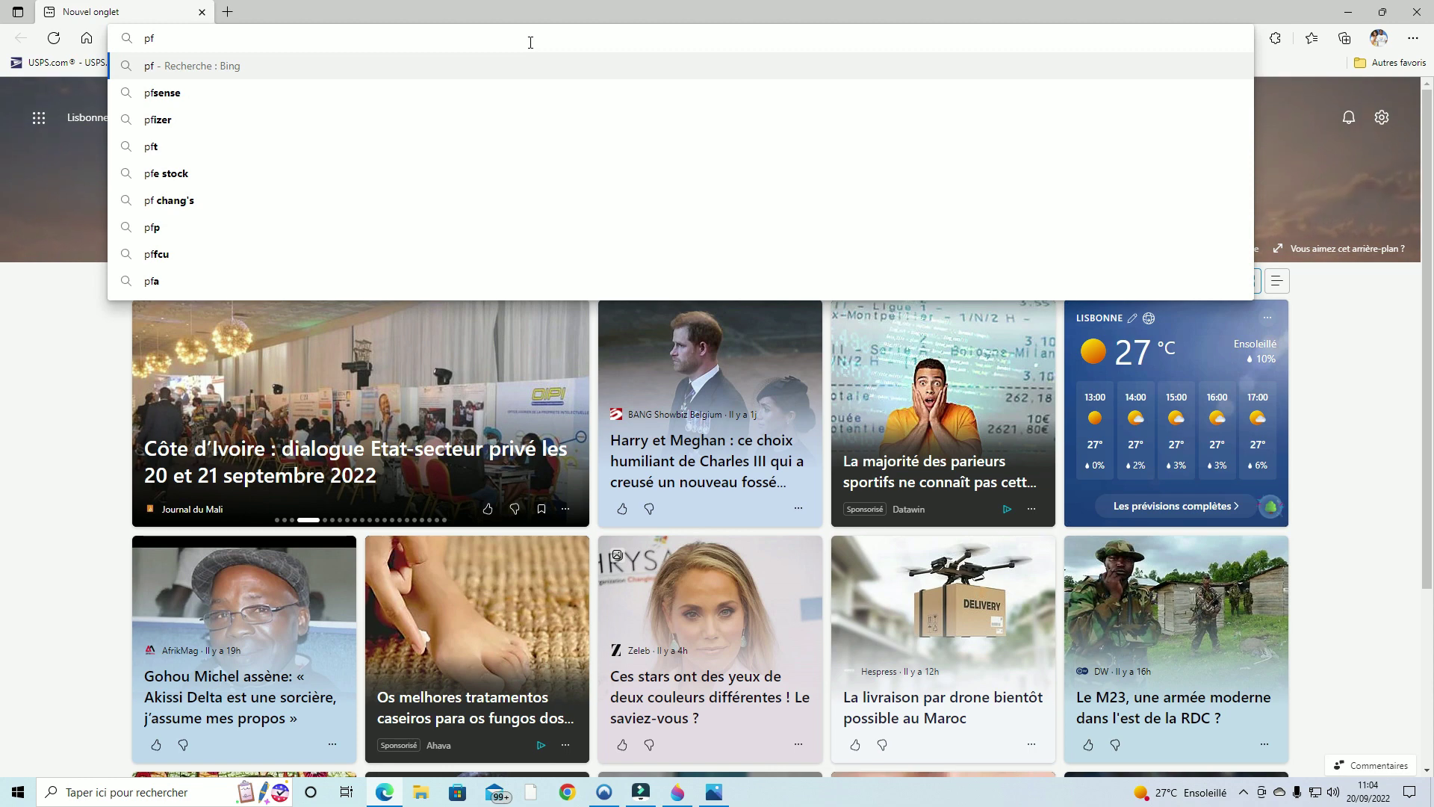
text(p)
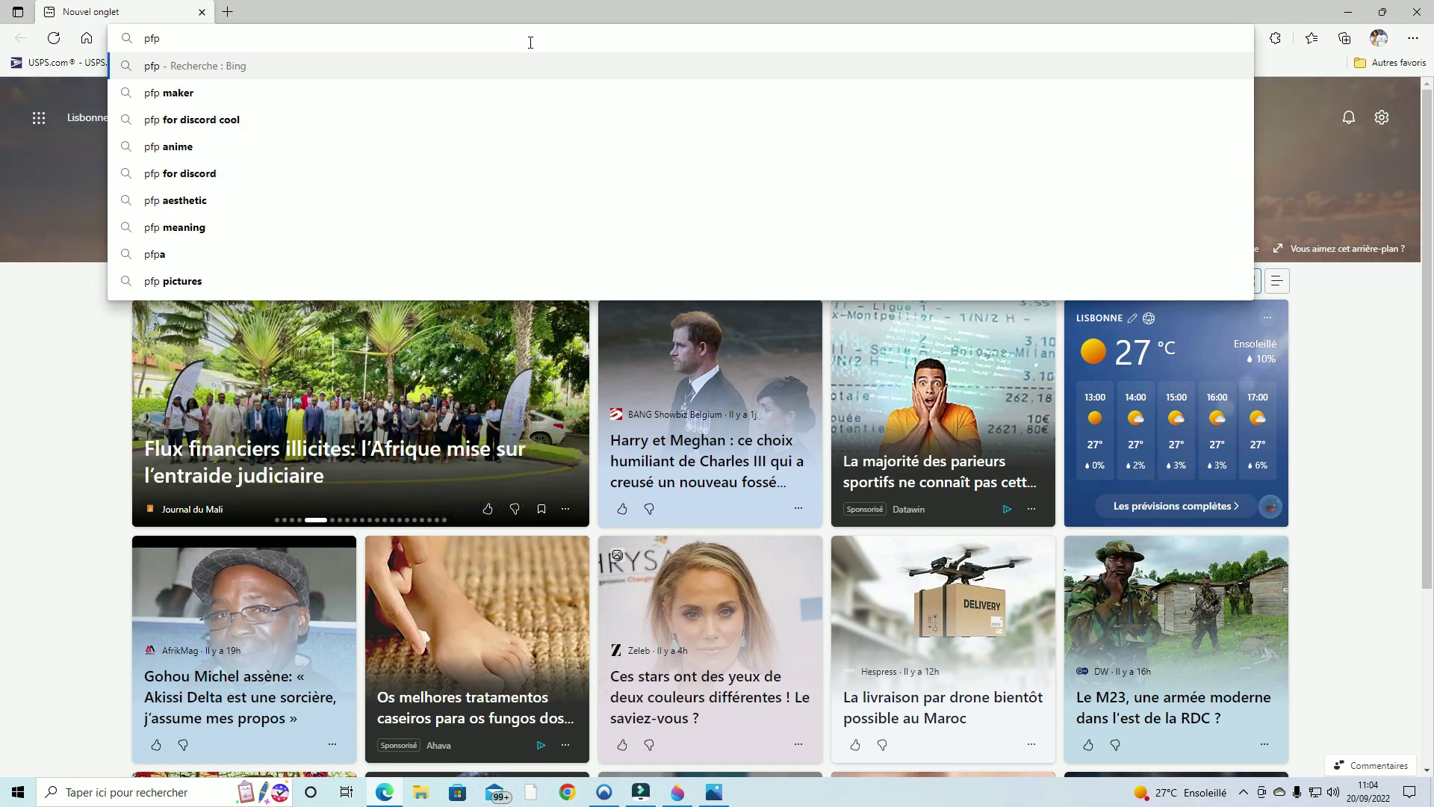
text(mak)
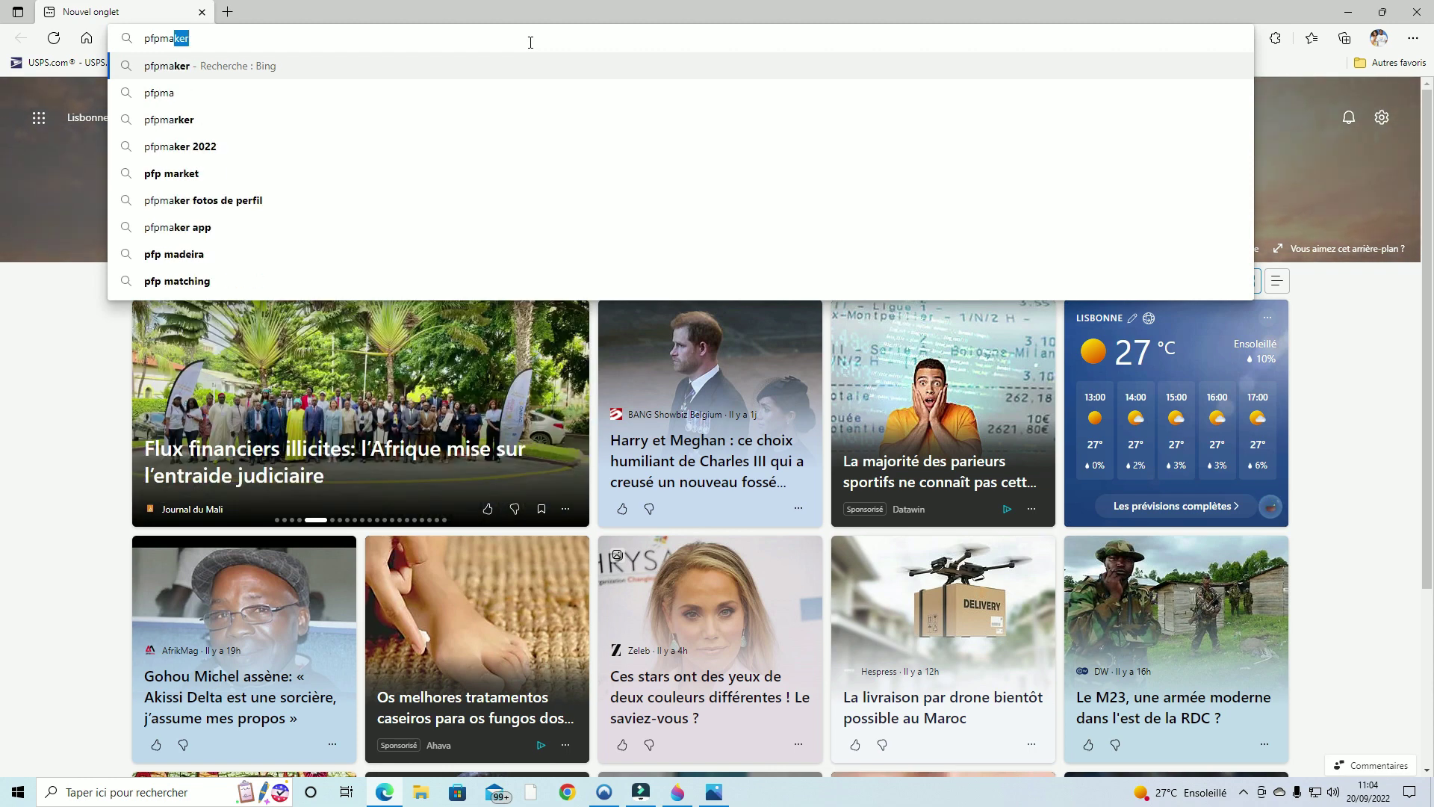
text(er.com)
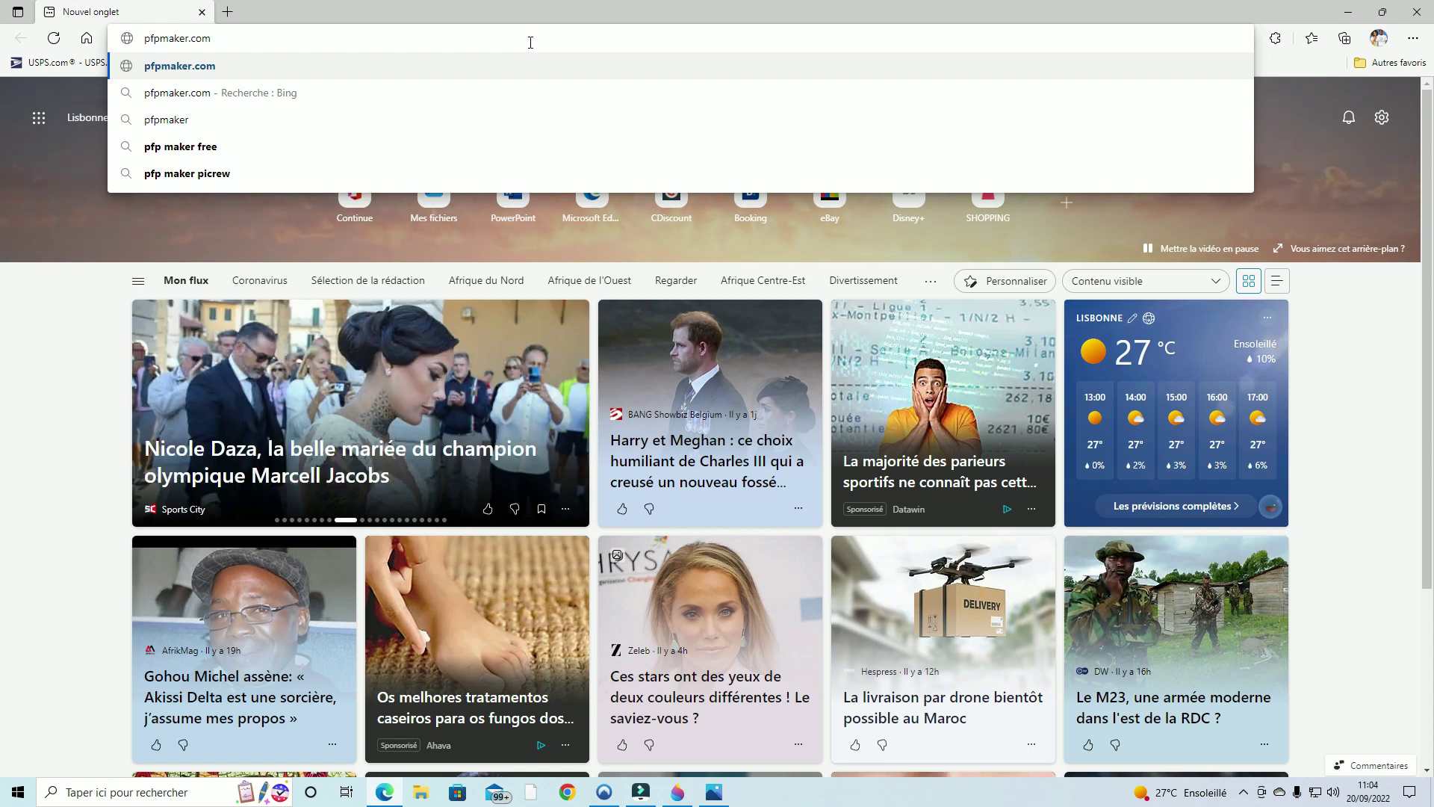
key(Return)
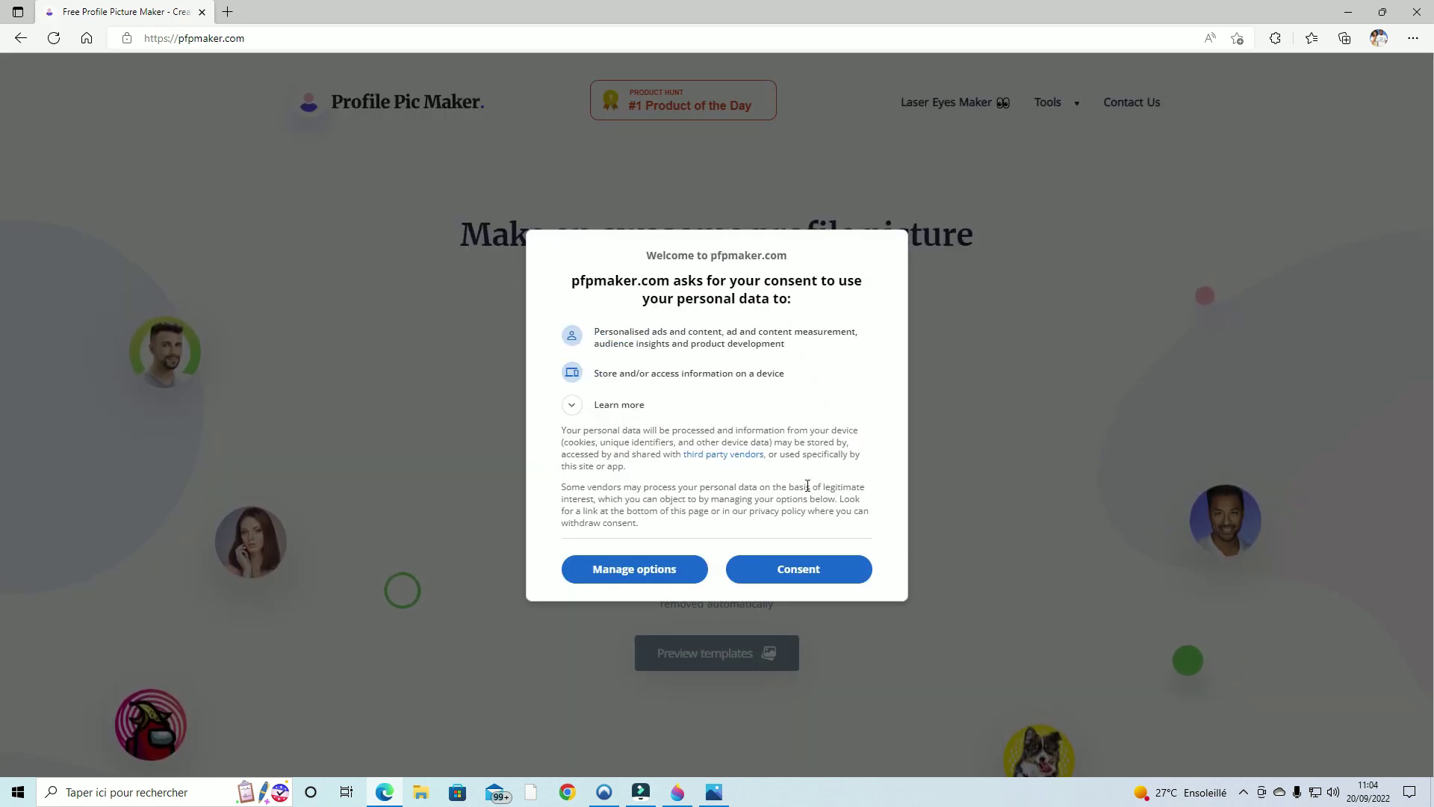
Consent to the site's personal data use, open the Remove Background Tool, and dismiss the advertisement.
click(823, 581)
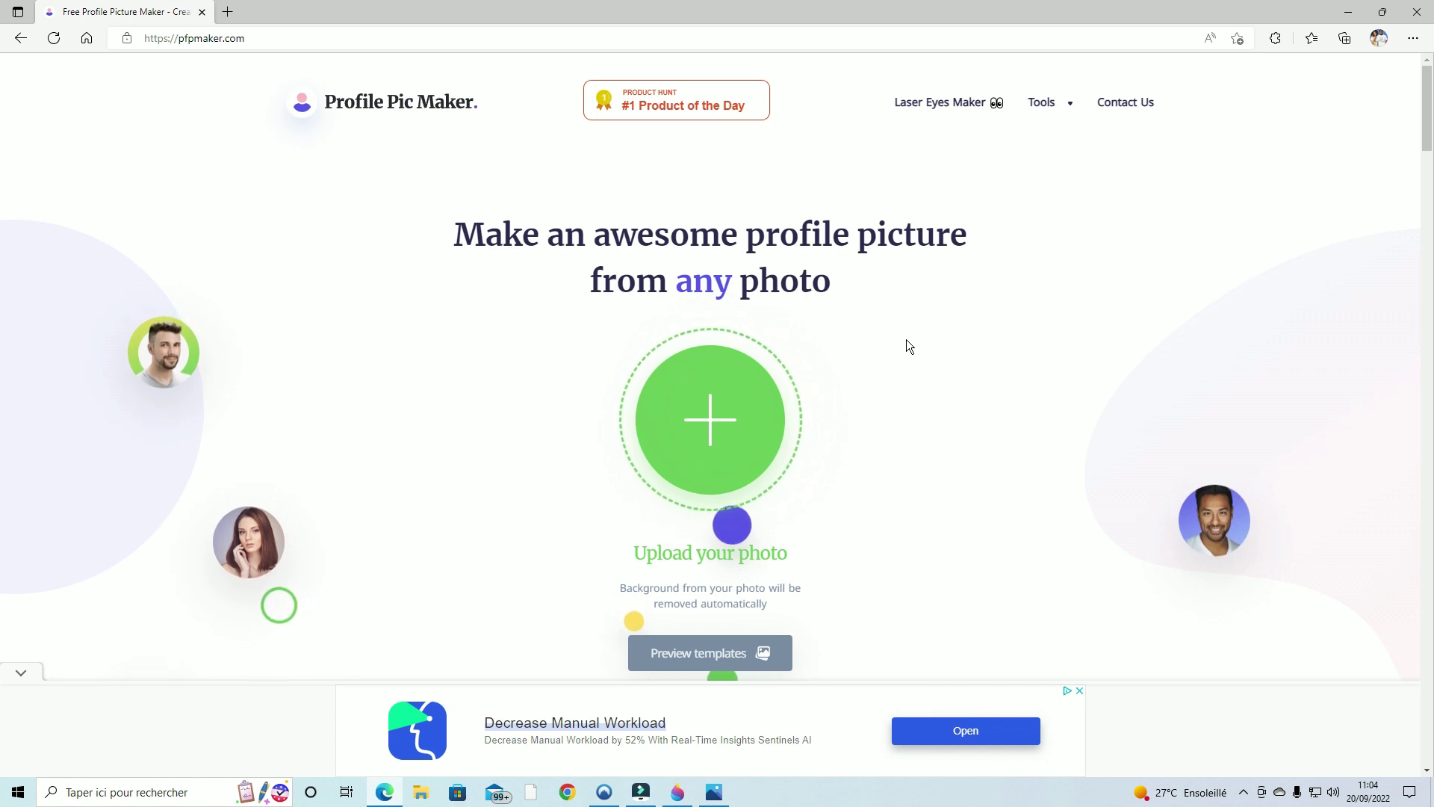
mouse_move(1034, 118)
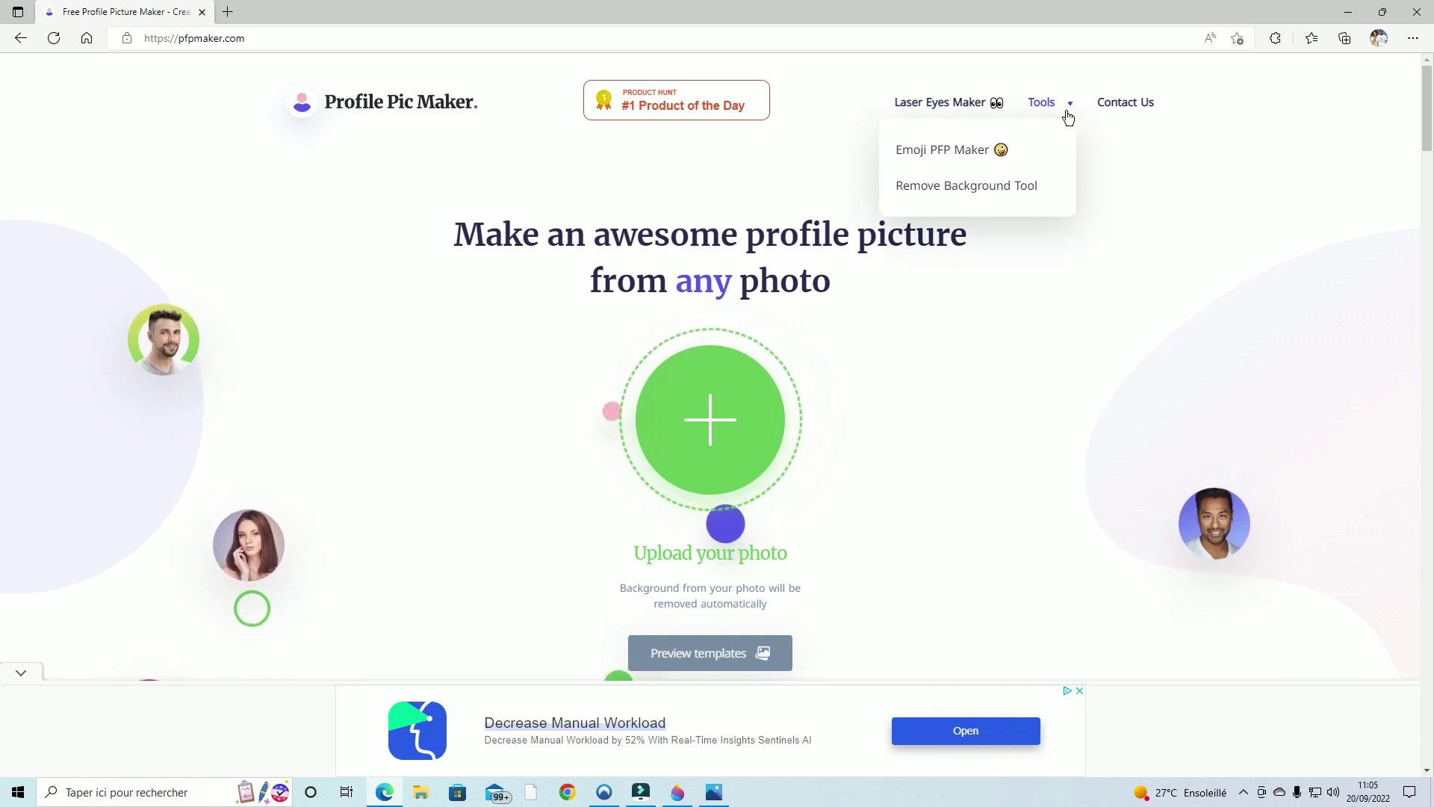
click(972, 200)
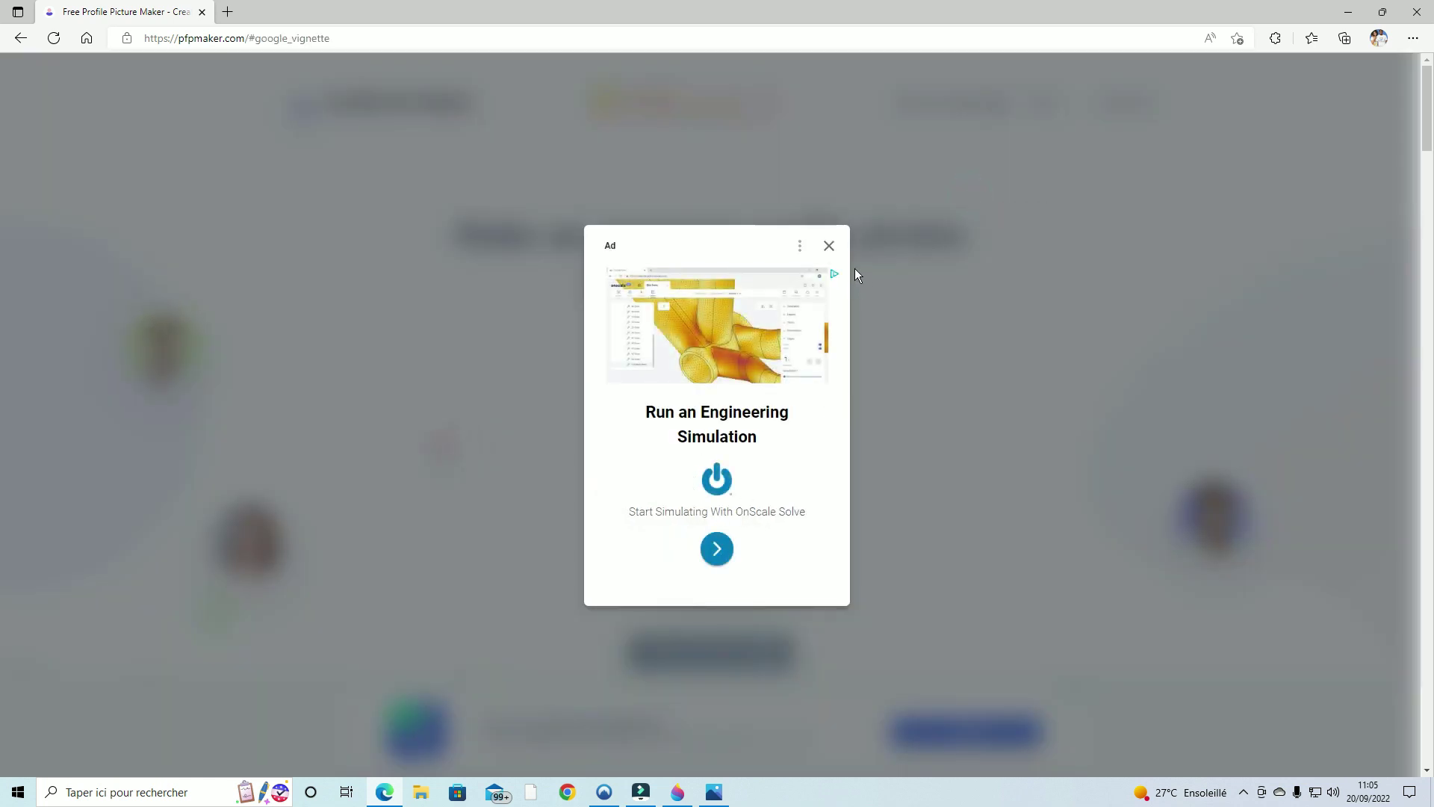
click(829, 246)
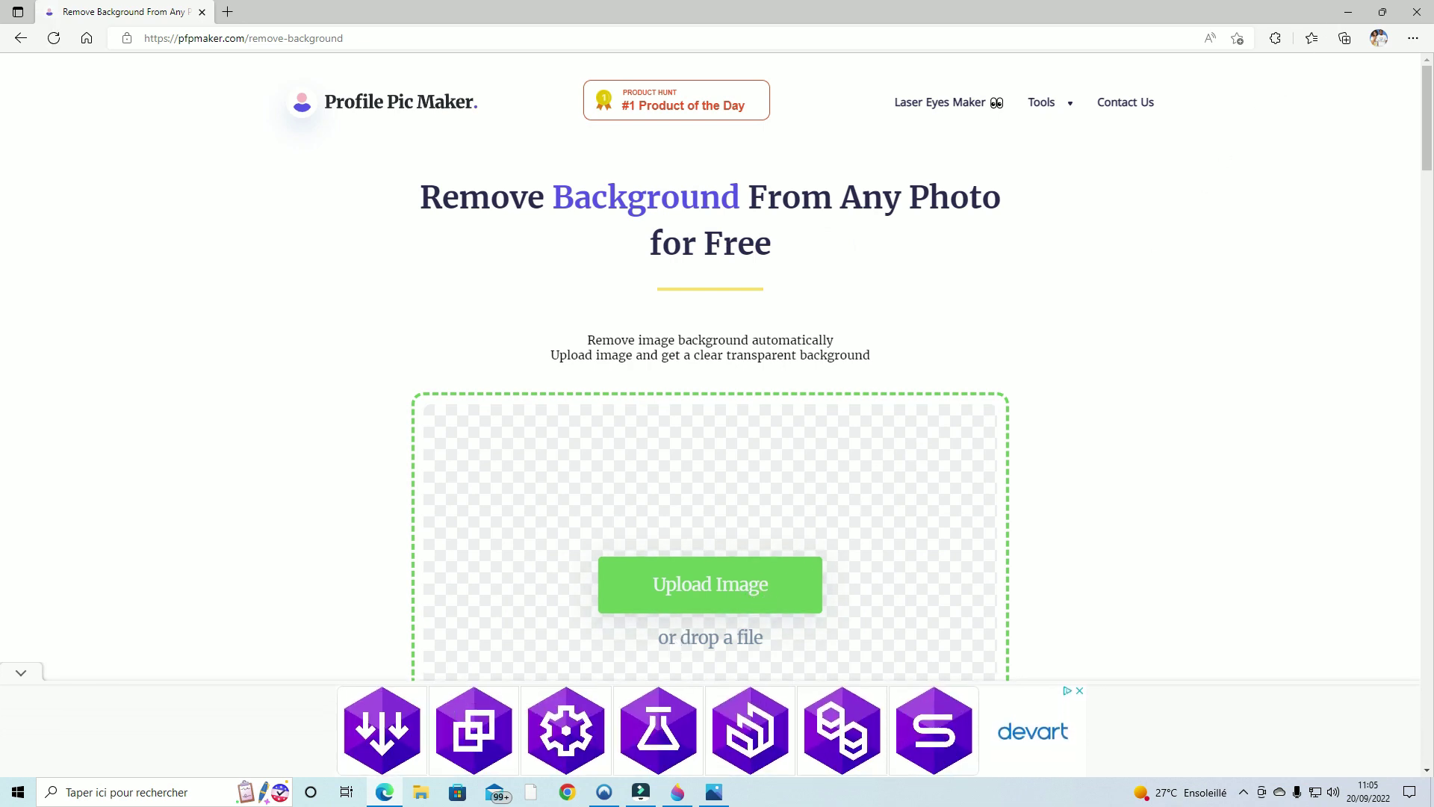
Upload the DSC00207 photo from the desktop's Vlog 110 folder to the background remover, and dismiss the banner advertisement.
click(1383, 12)
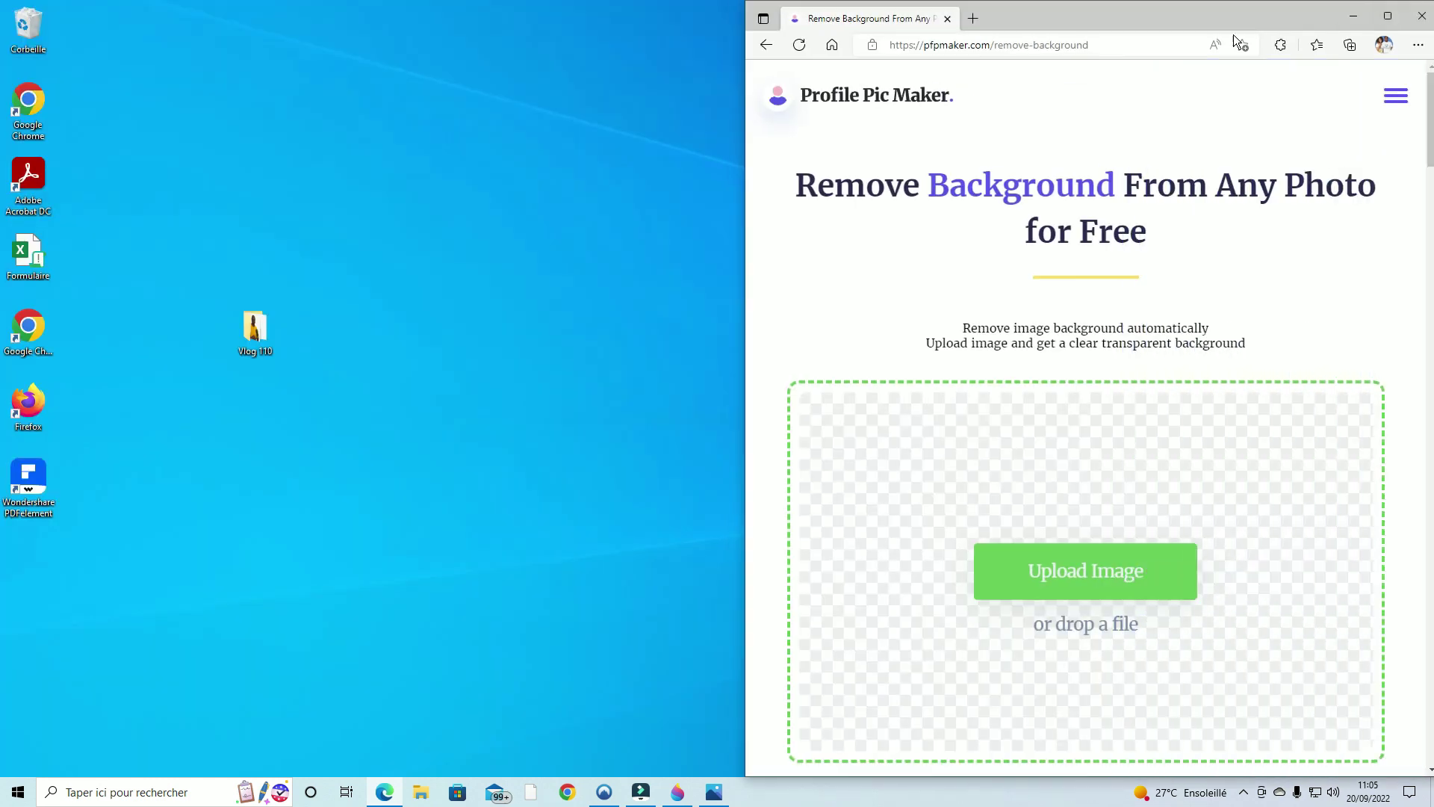
double_click(270, 334)
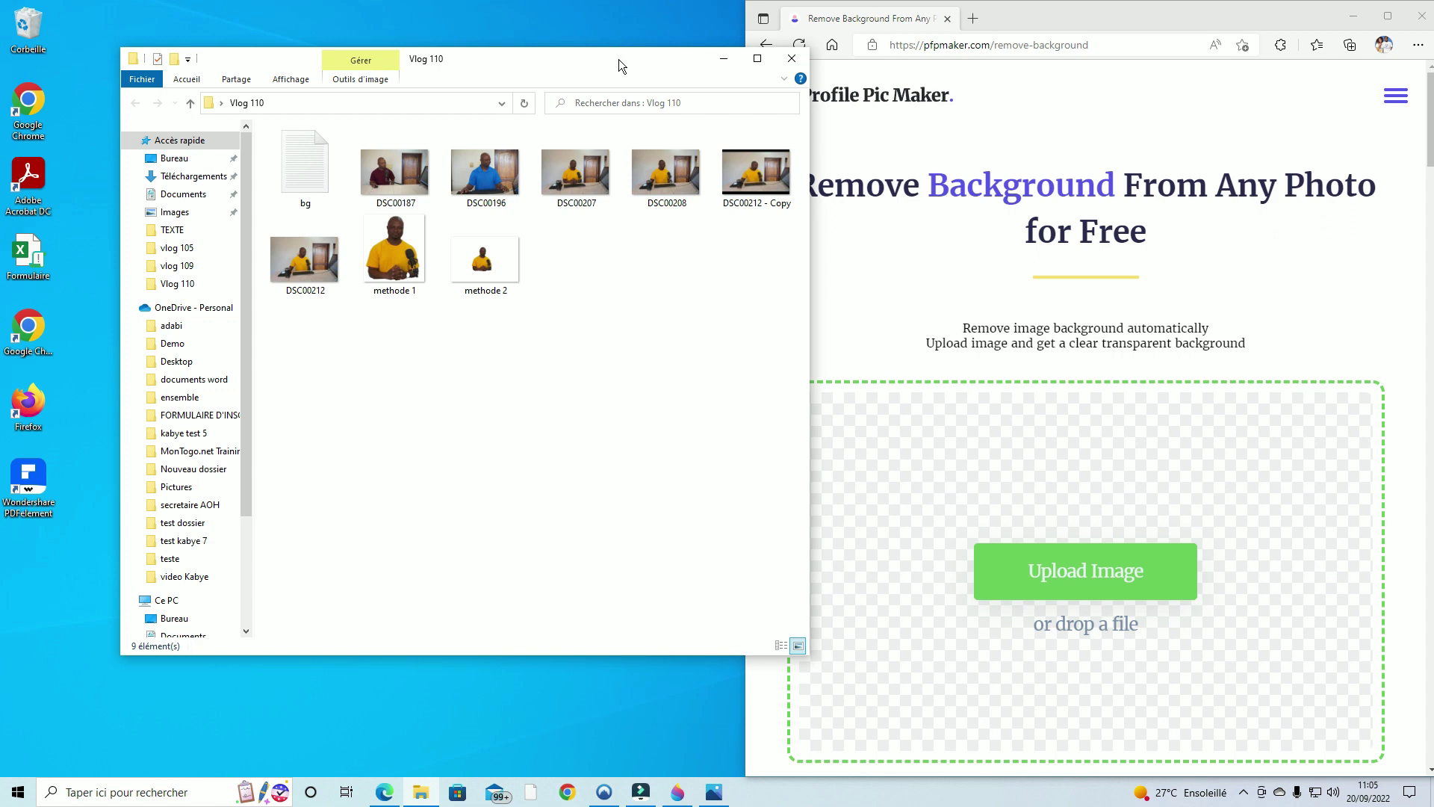
drag(619, 60, 476, 114)
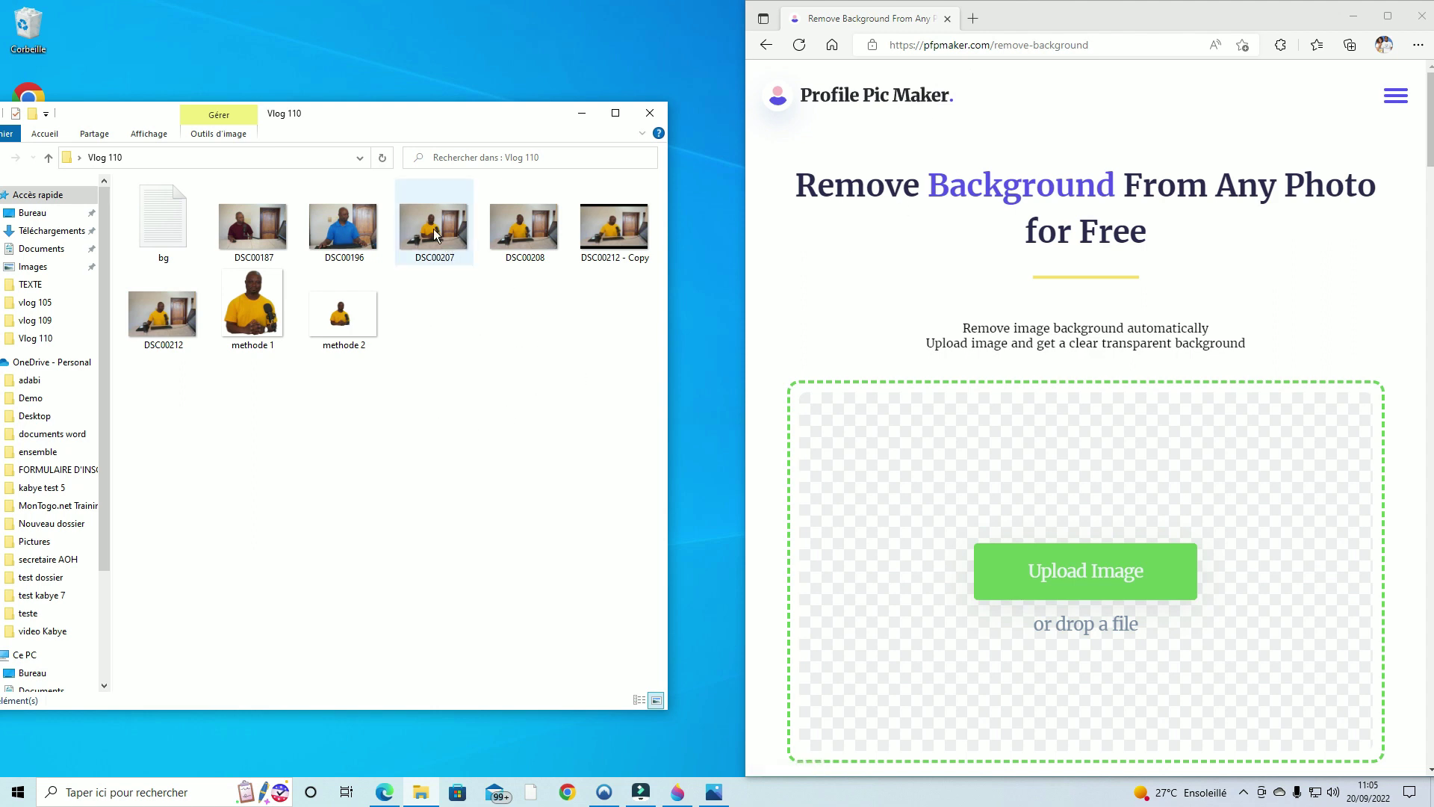
drag(432, 227, 1081, 585)
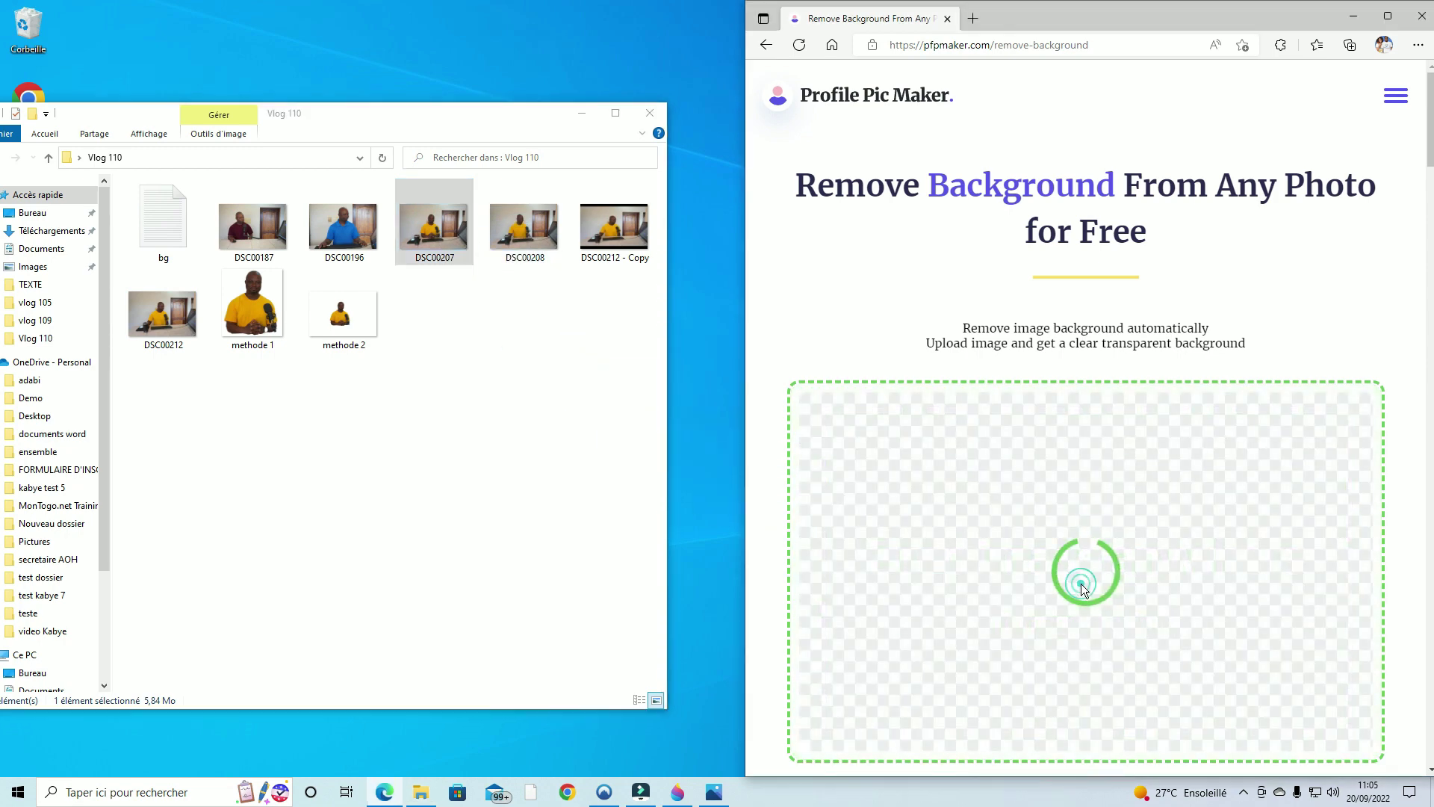
click(1388, 17)
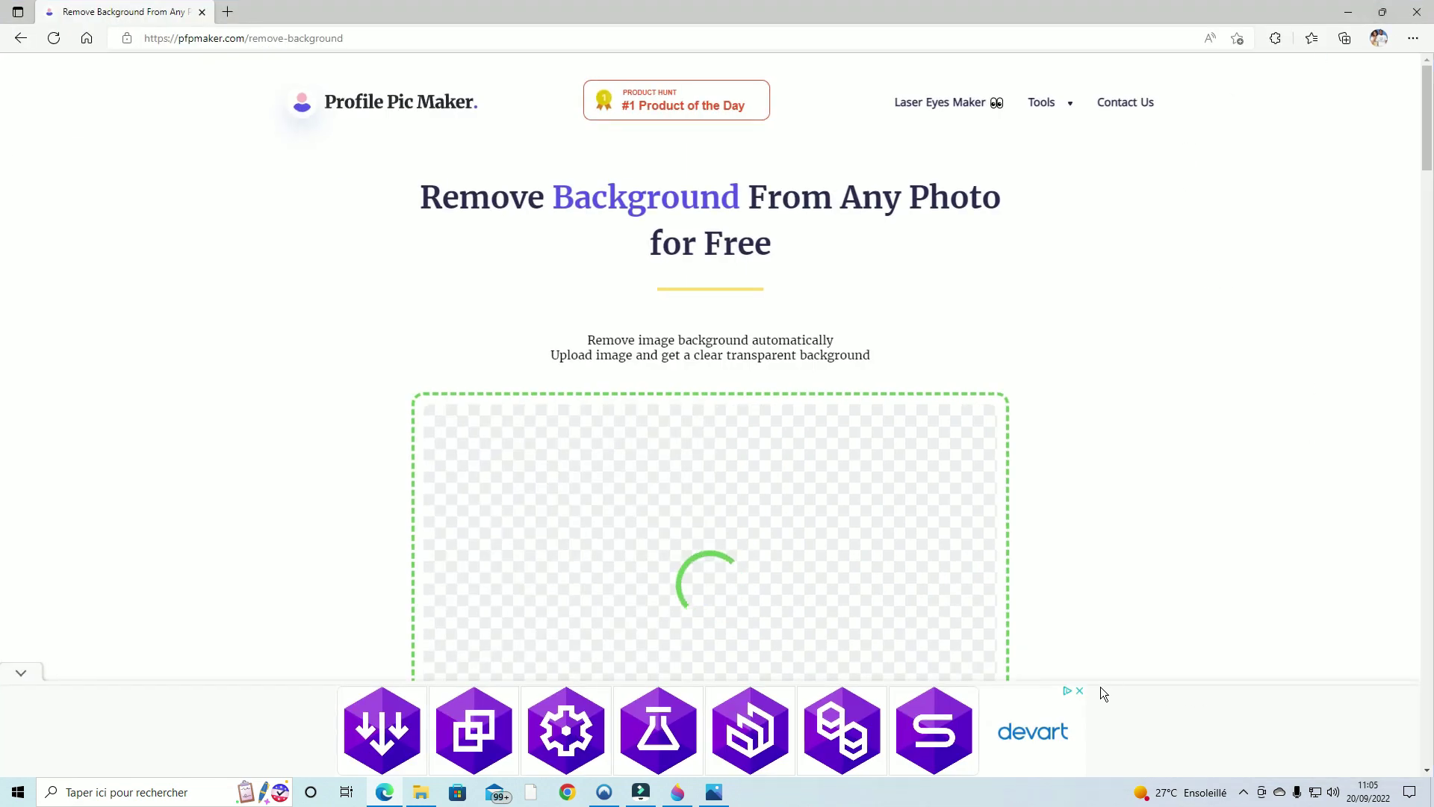
click(1080, 691)
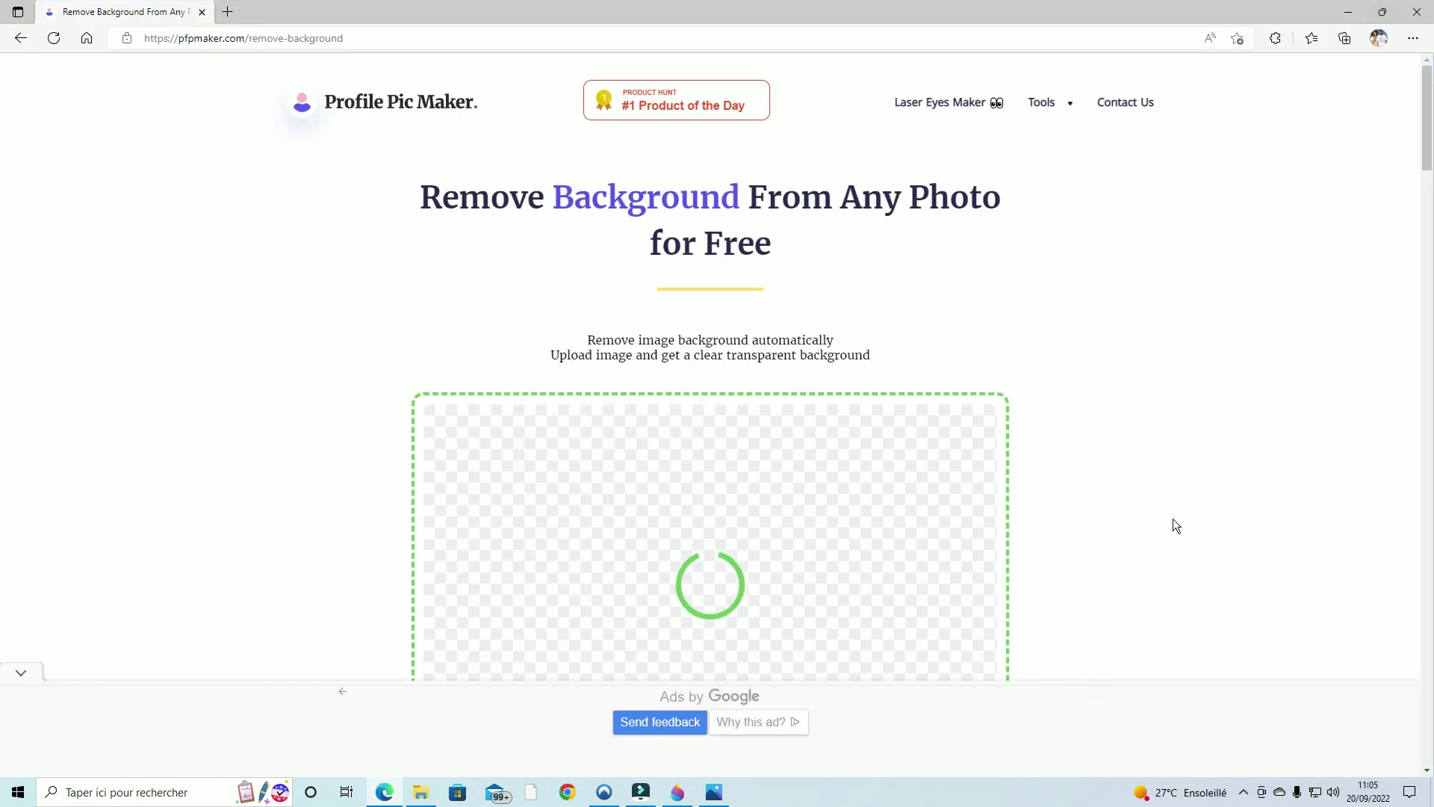
Download the background-free image and choose the desktop's Vlog 110 folder as the save location.
scroll(1173, 519, down, 3)
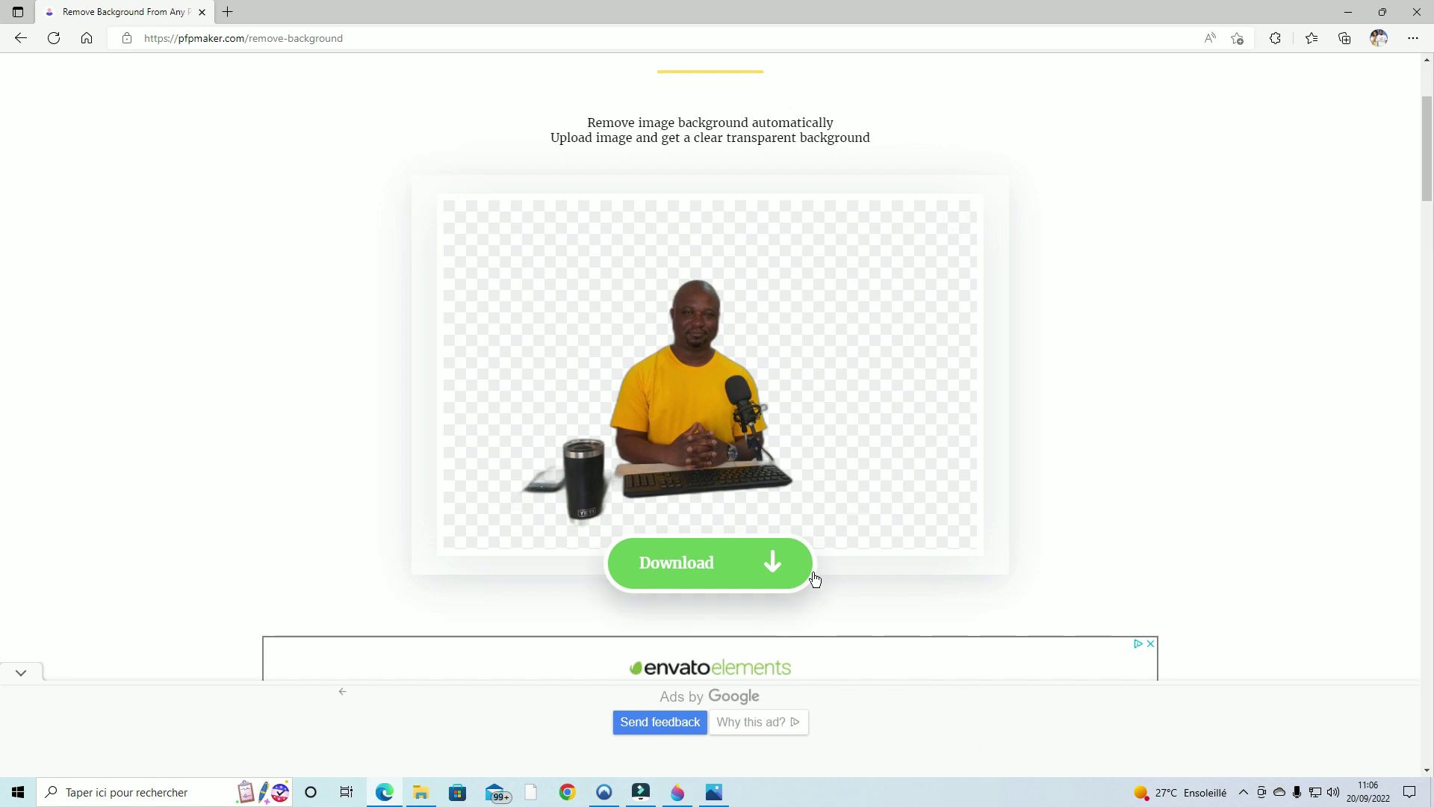
click(737, 573)
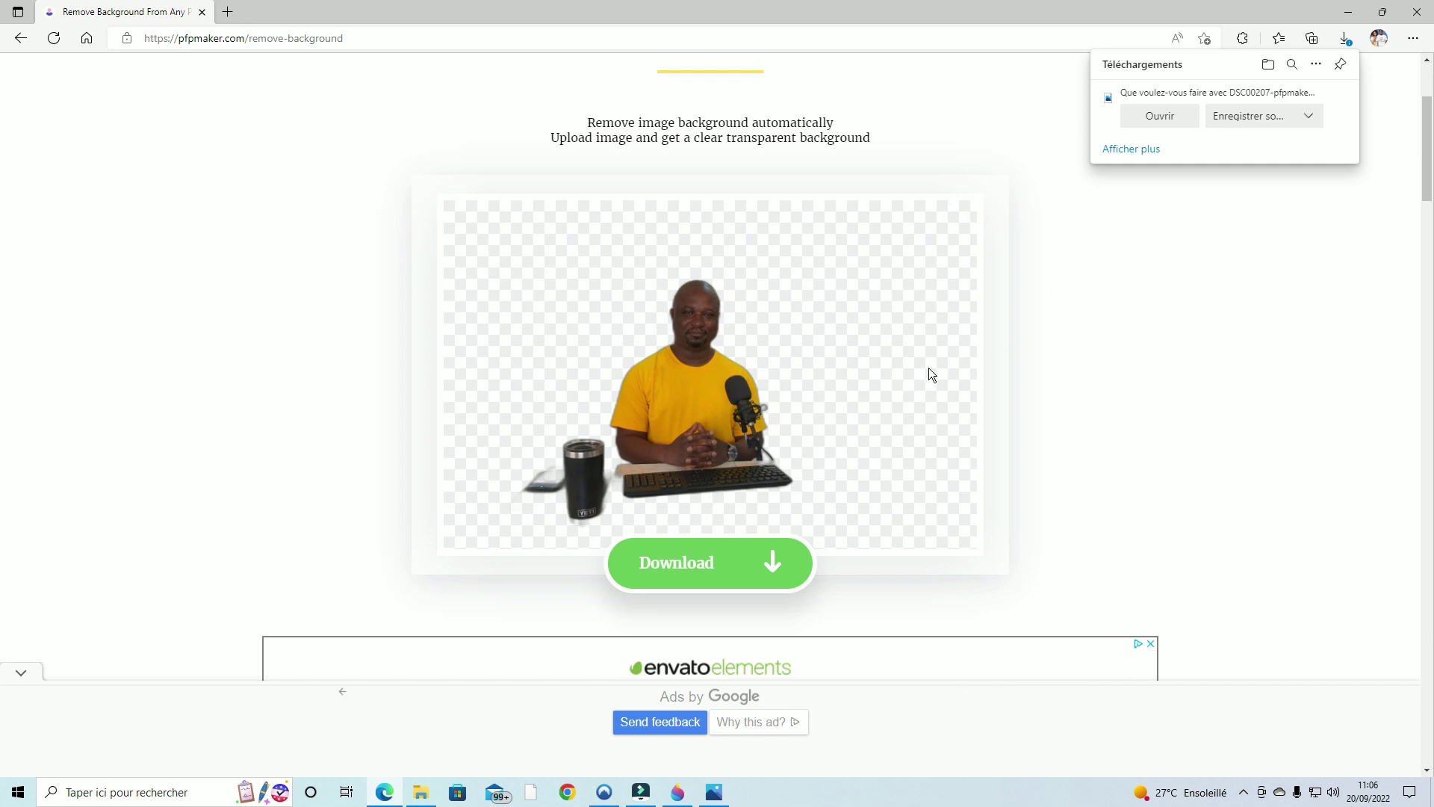
click(1247, 117)
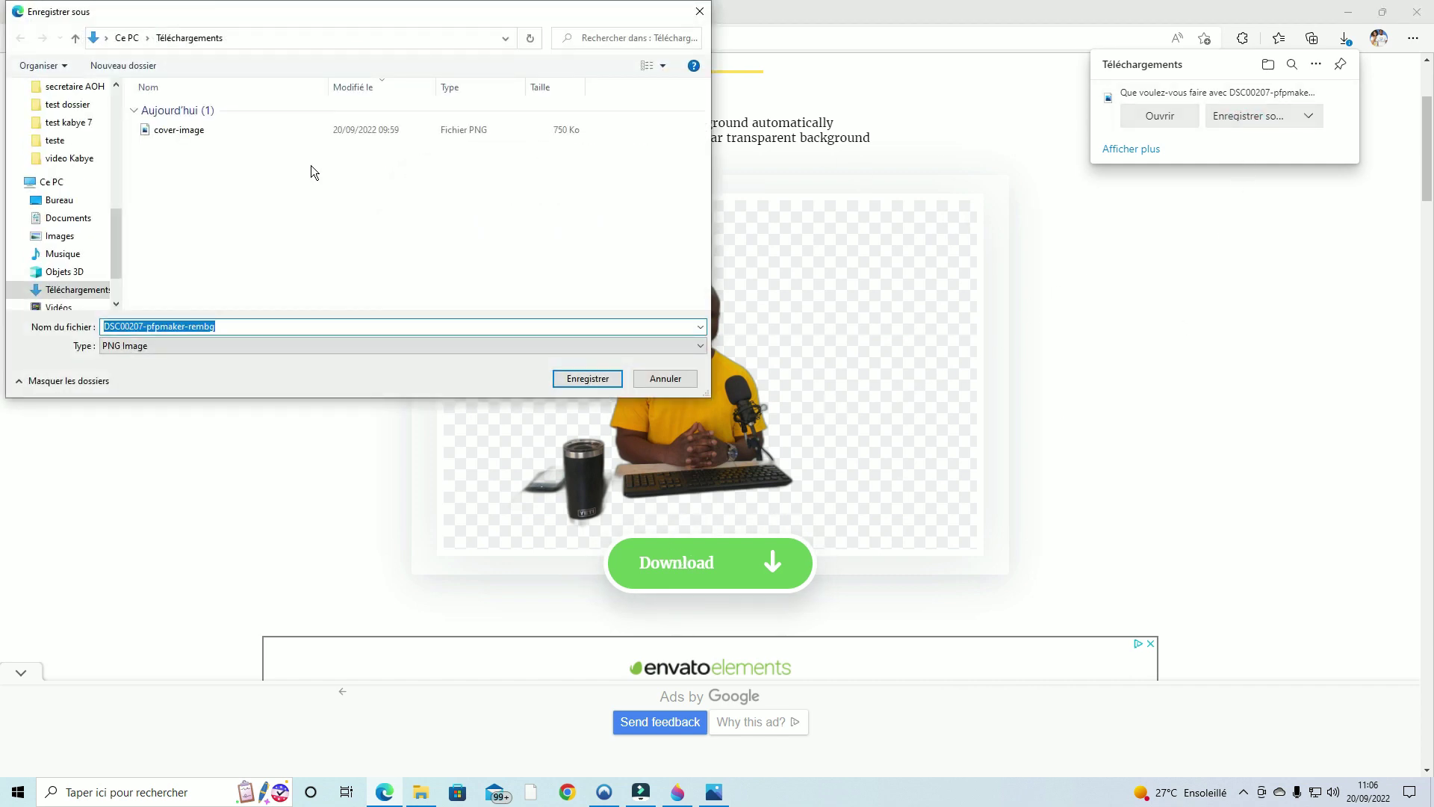
scroll(63, 254, down, 2)
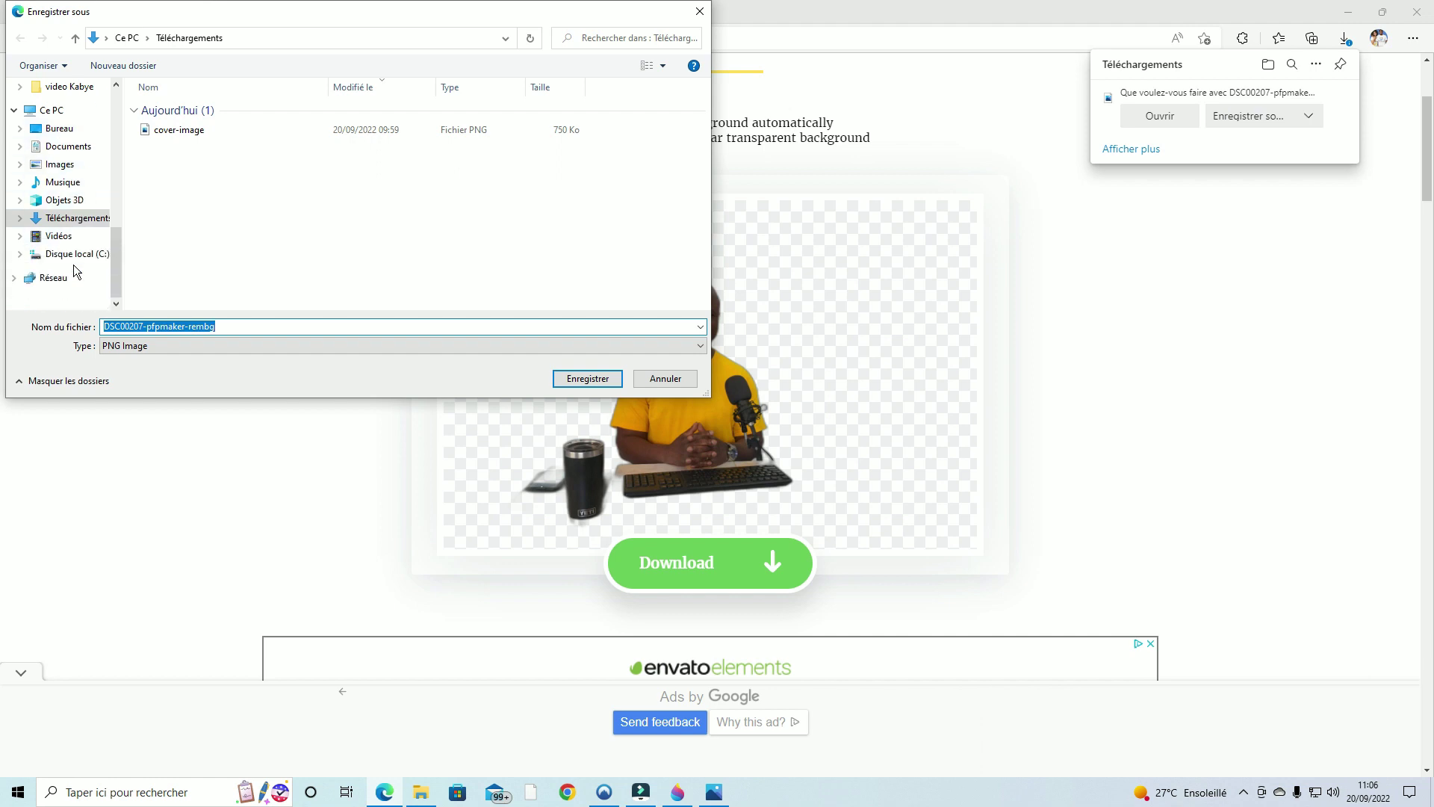
scroll(68, 258, up, 1)
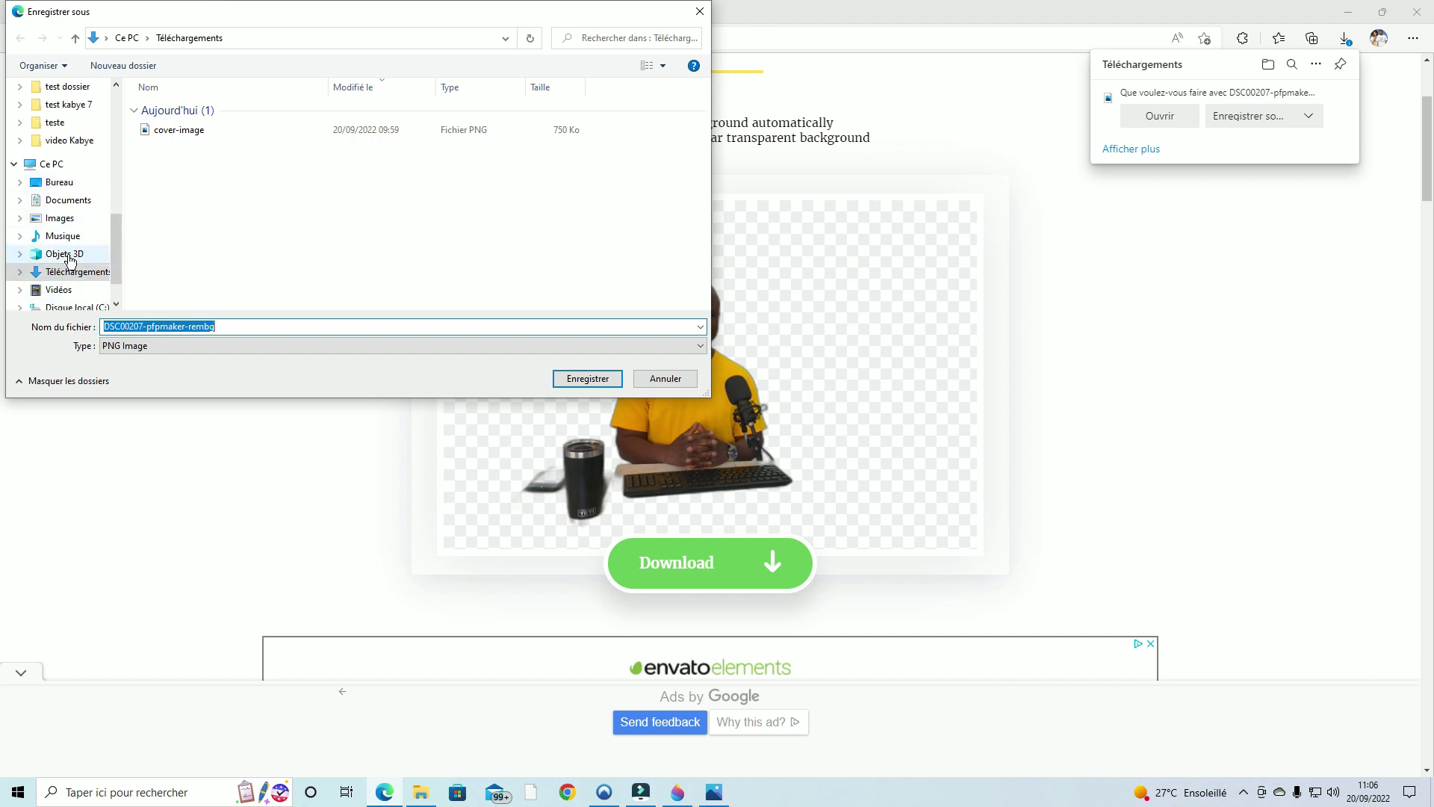
click(76, 184)
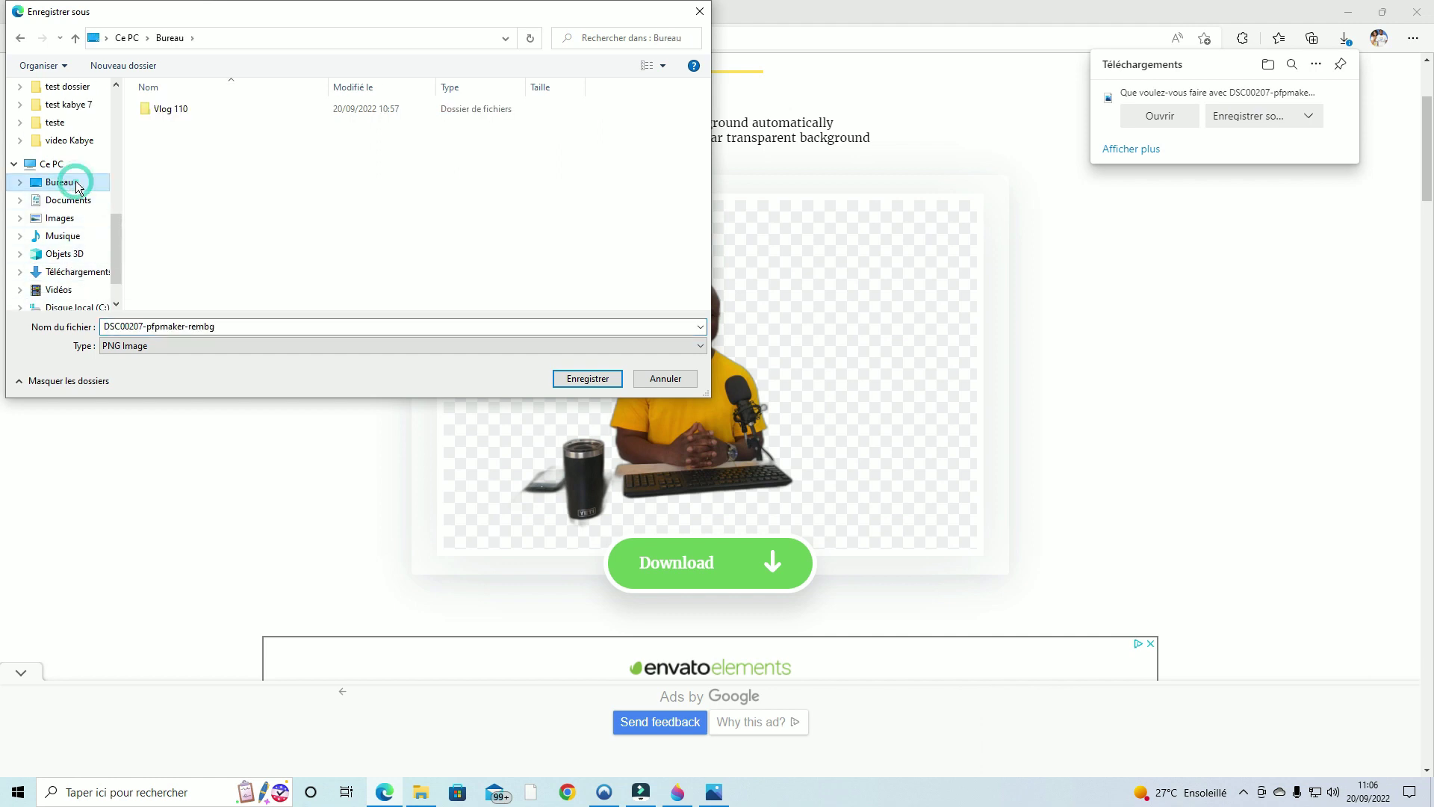
click(184, 112)
double_click(186, 117)
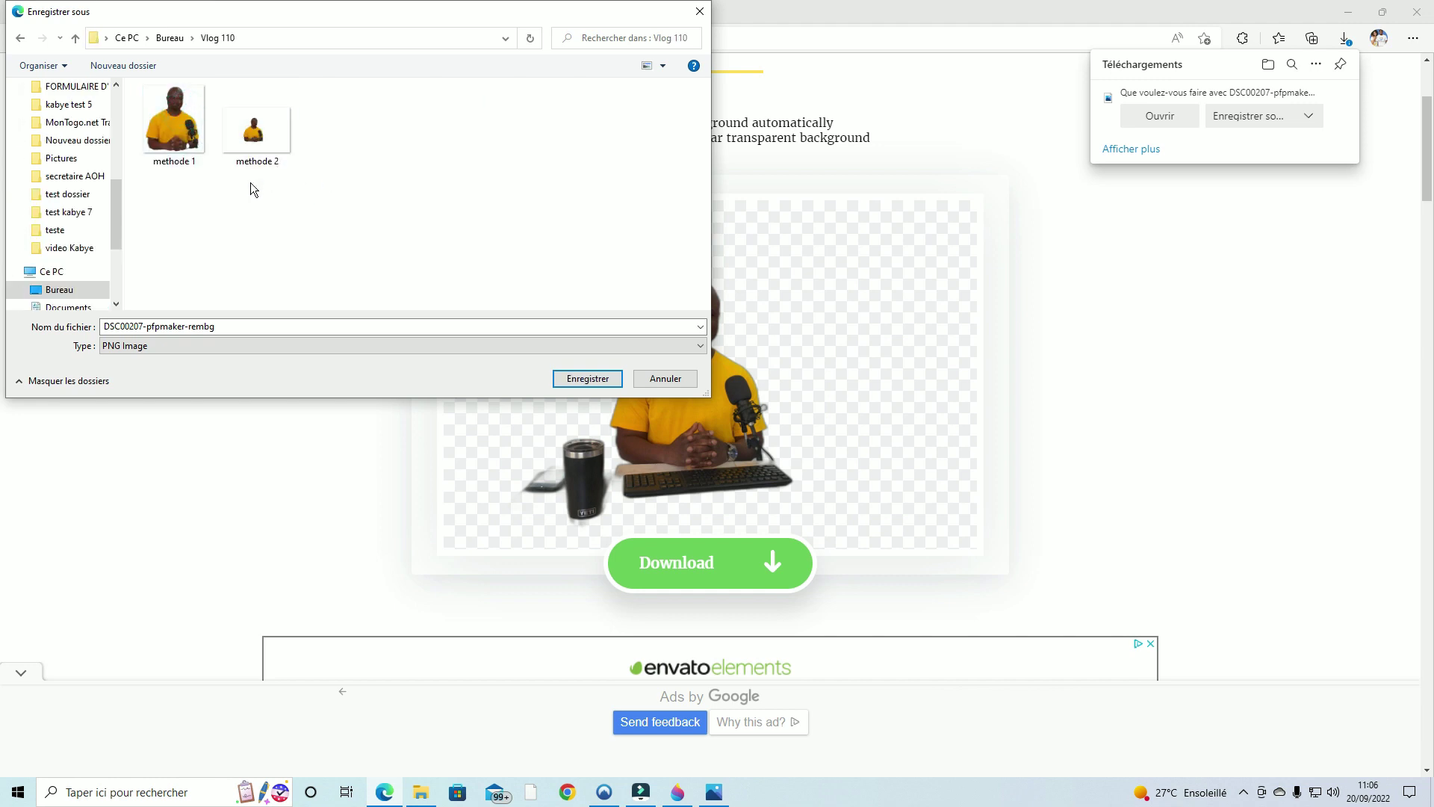
Name the downloaded PNG methode 3 and save it.
click(253, 145)
click(152, 322)
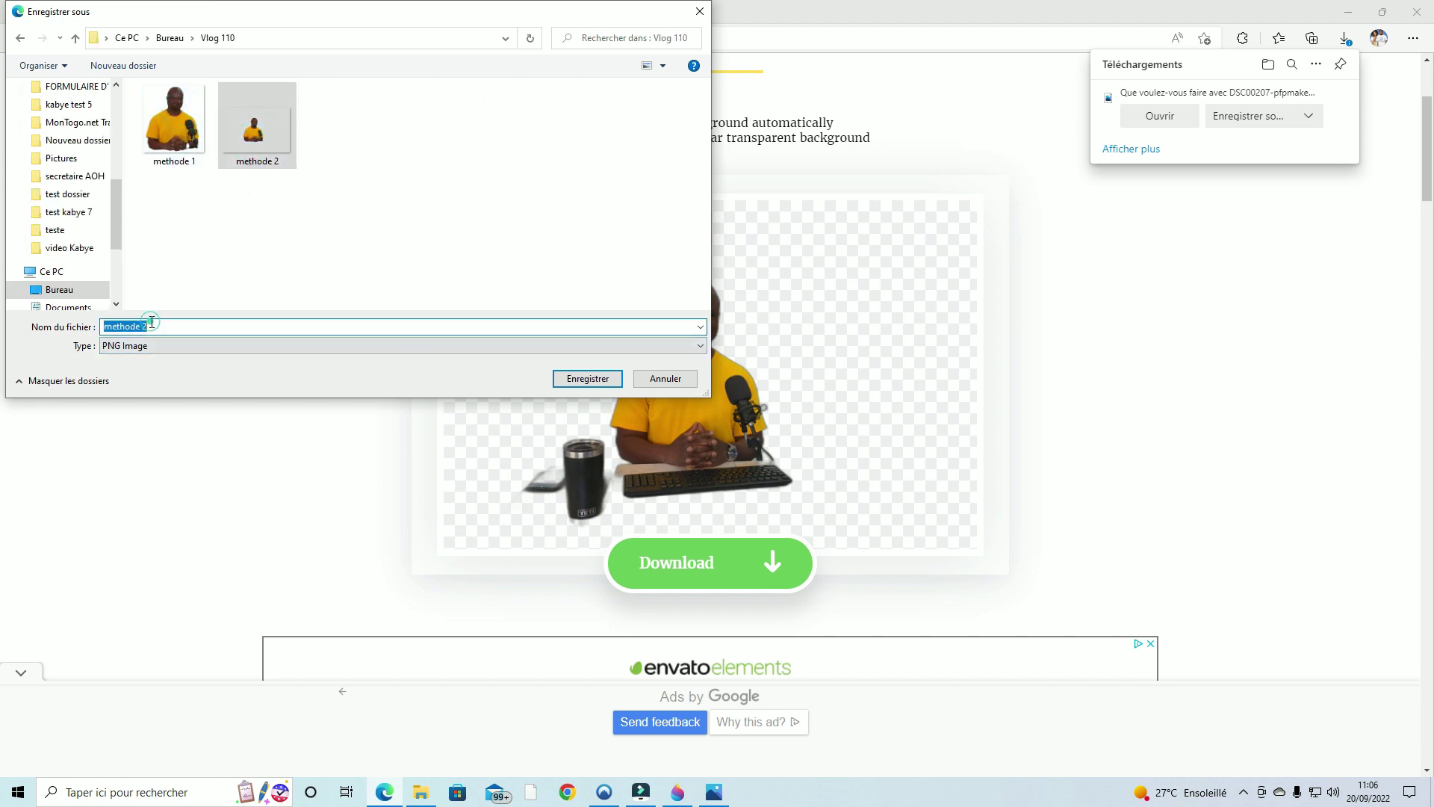
double_click(153, 323)
text(3)
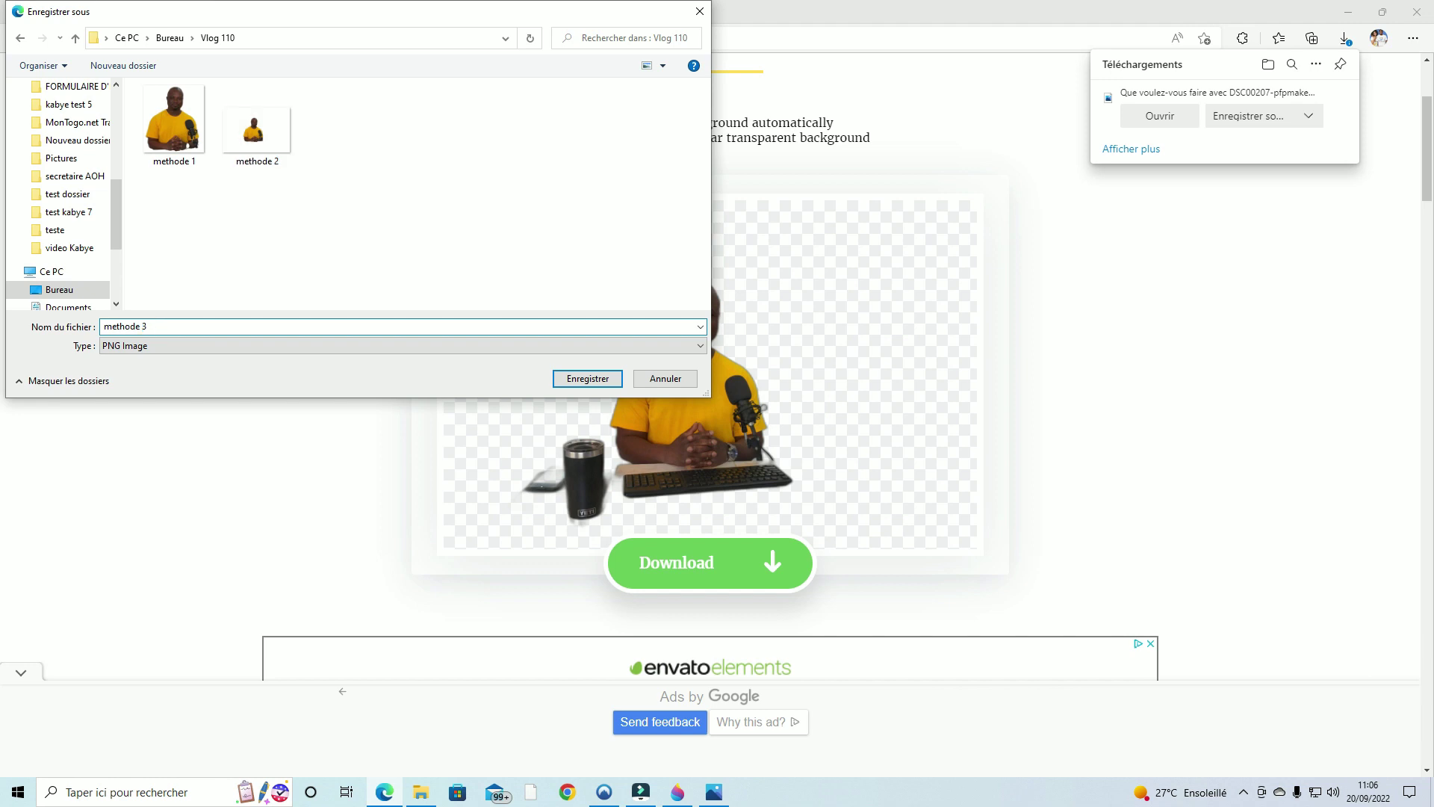
click(610, 380)
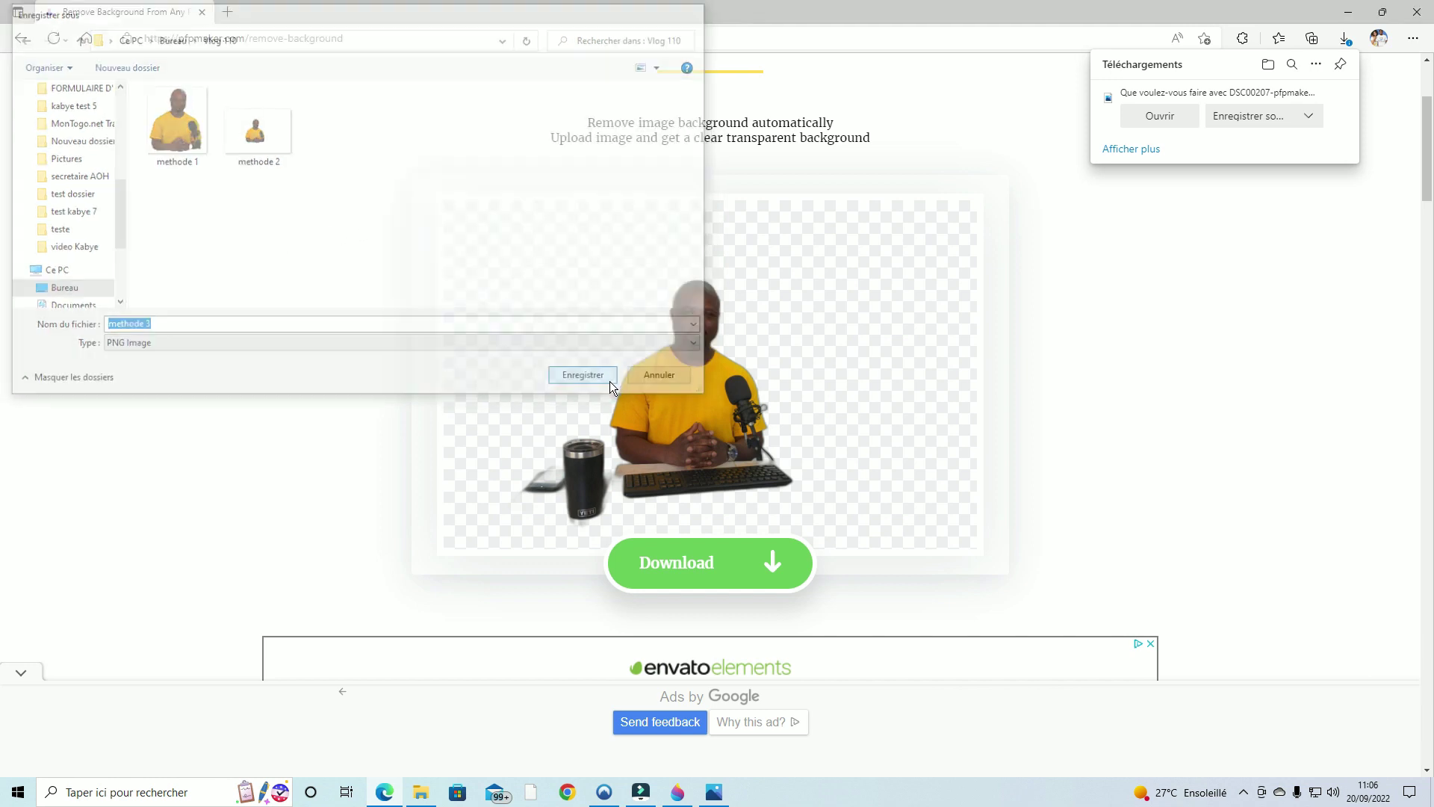
Refresh the Vlog 110 folder, open the methode 3 image full-window, and enlarge it to 161% to examine the cutout.
click(1382, 12)
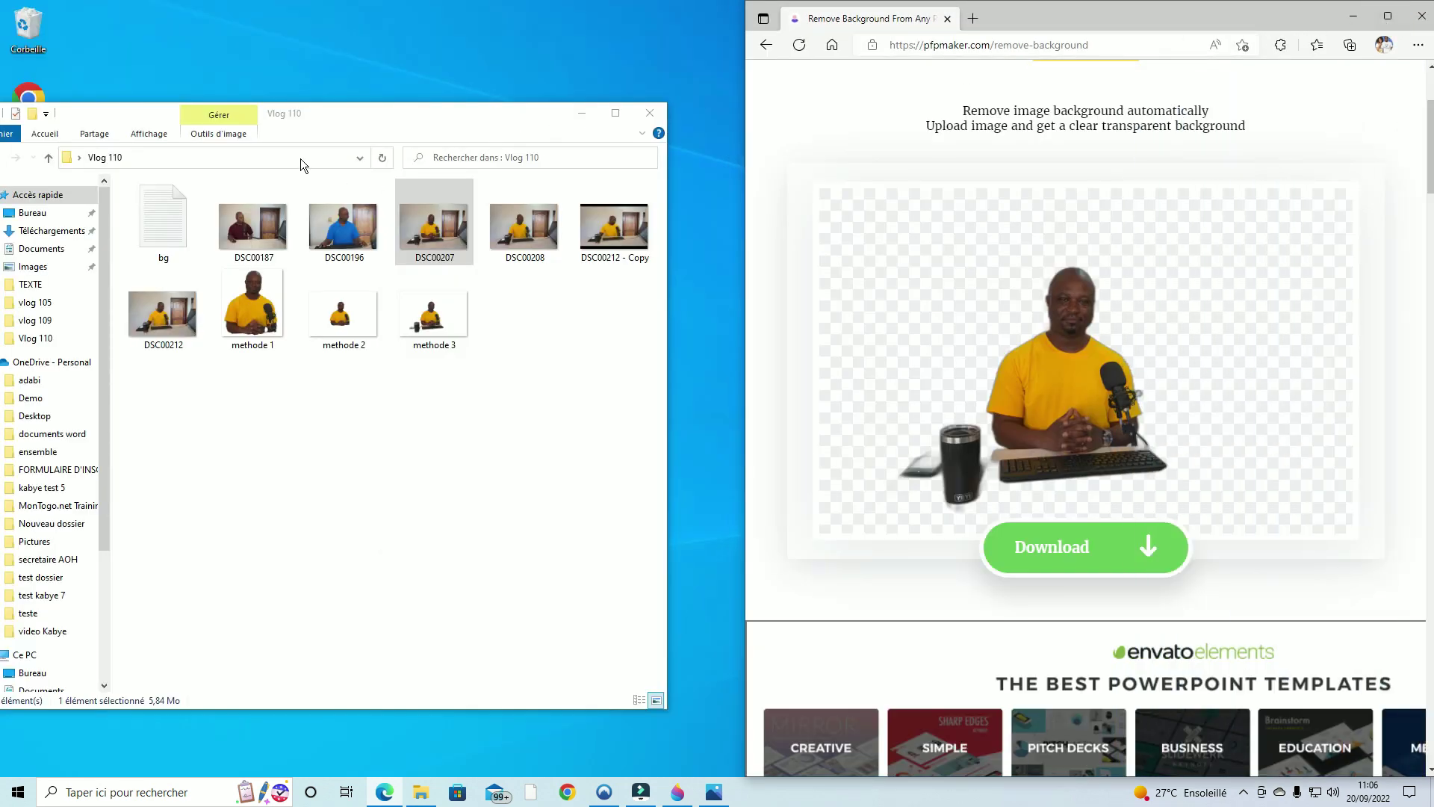
click(383, 163)
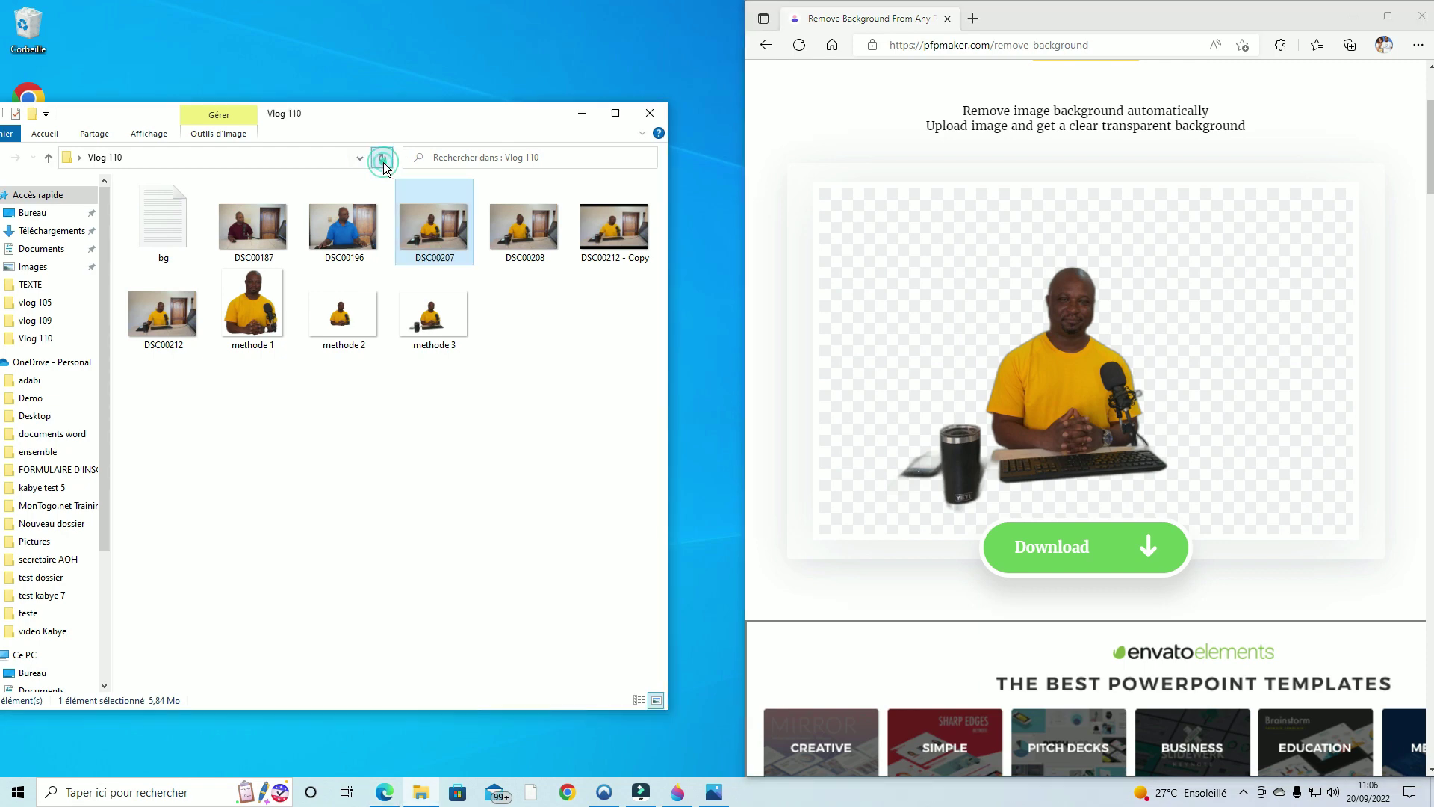
double_click(444, 329)
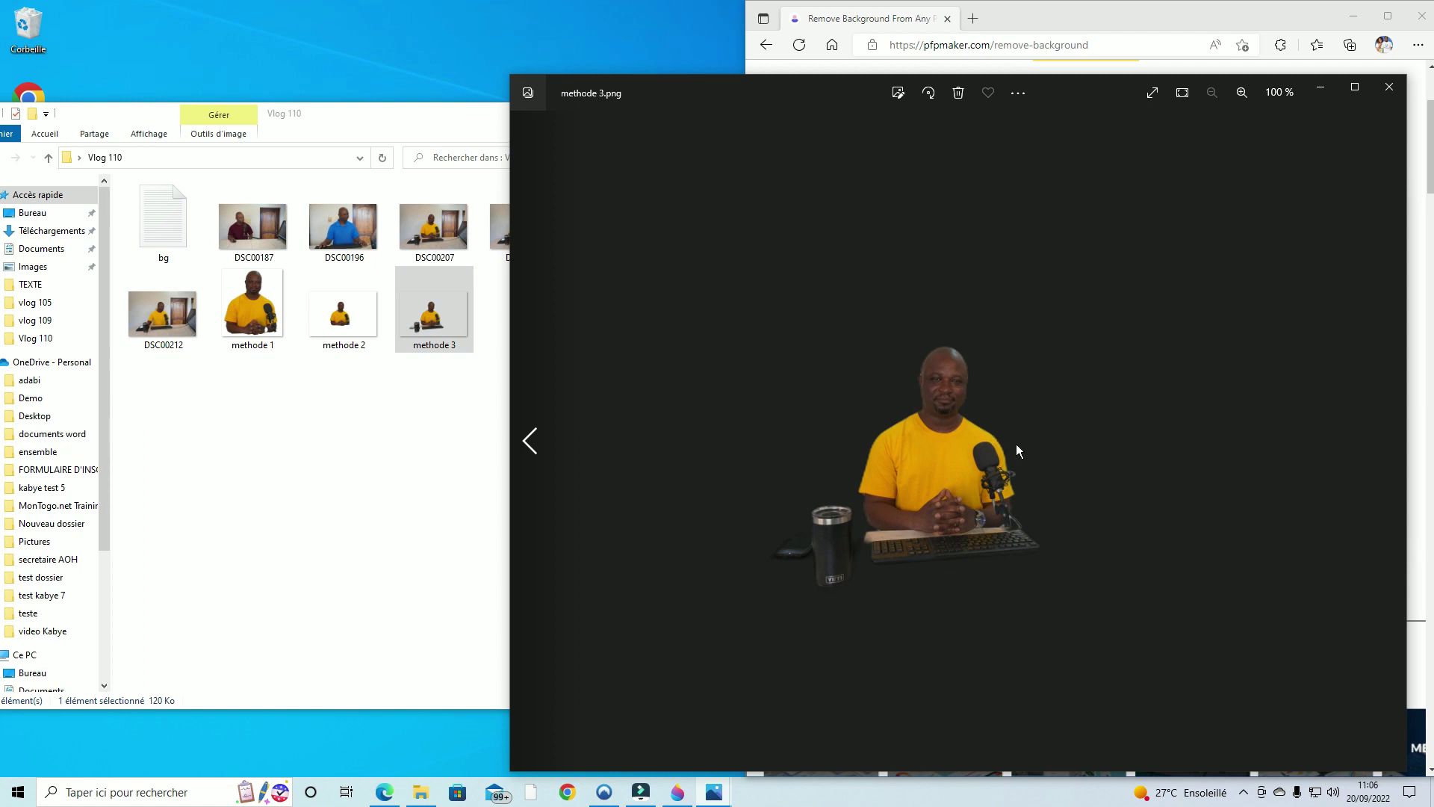
click(1354, 87)
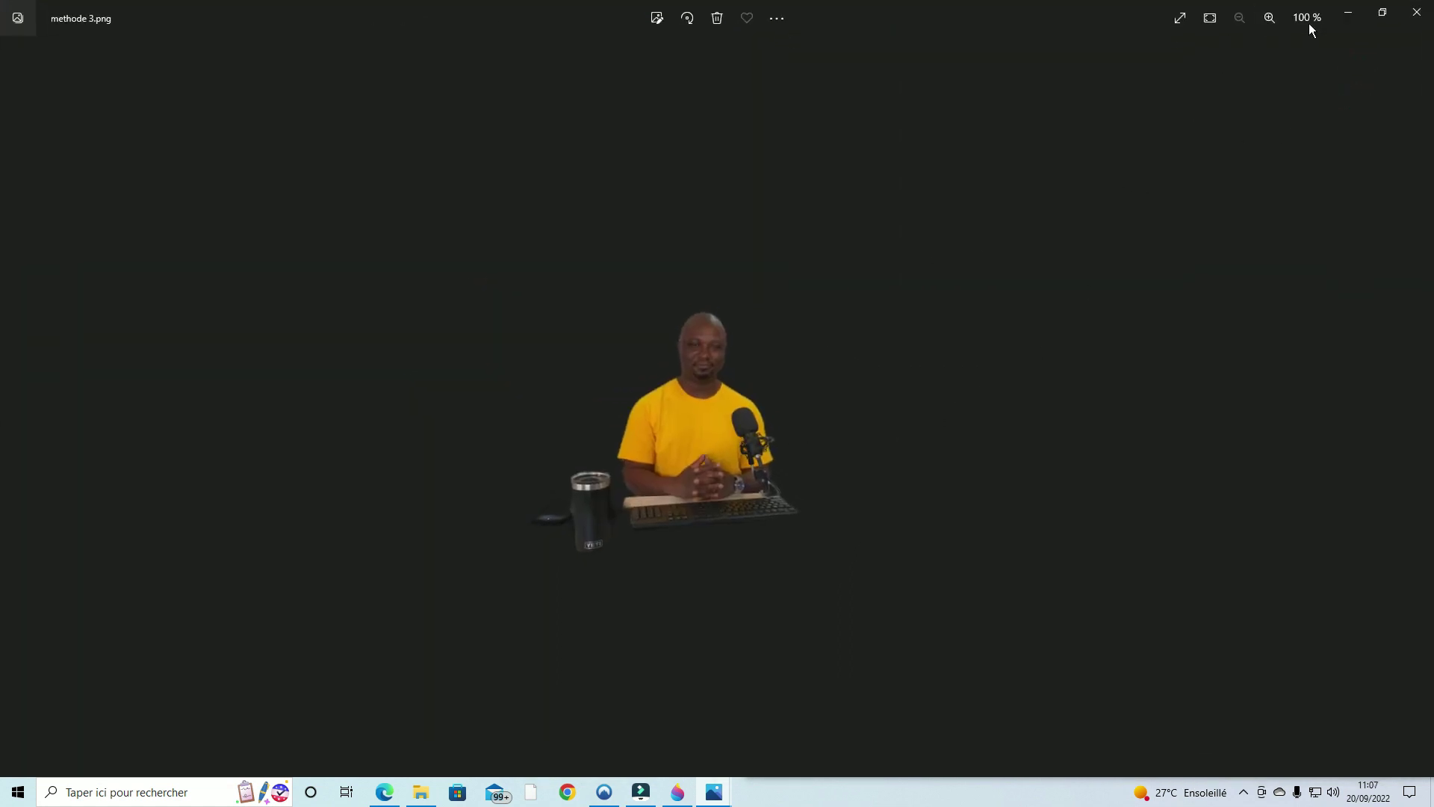
click(1263, 20)
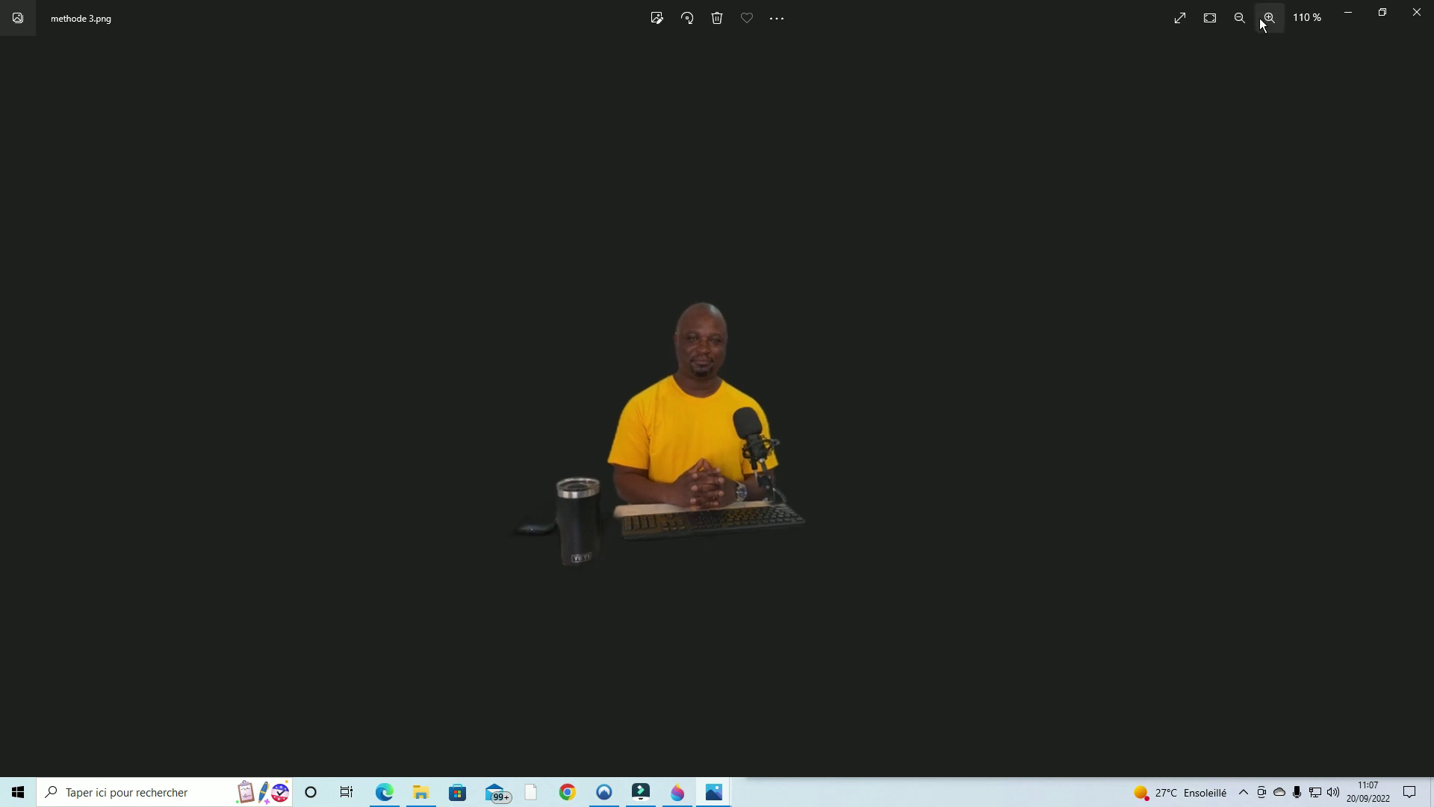
click(1264, 20)
click(1265, 20)
click(1265, 20)
click(1264, 20)
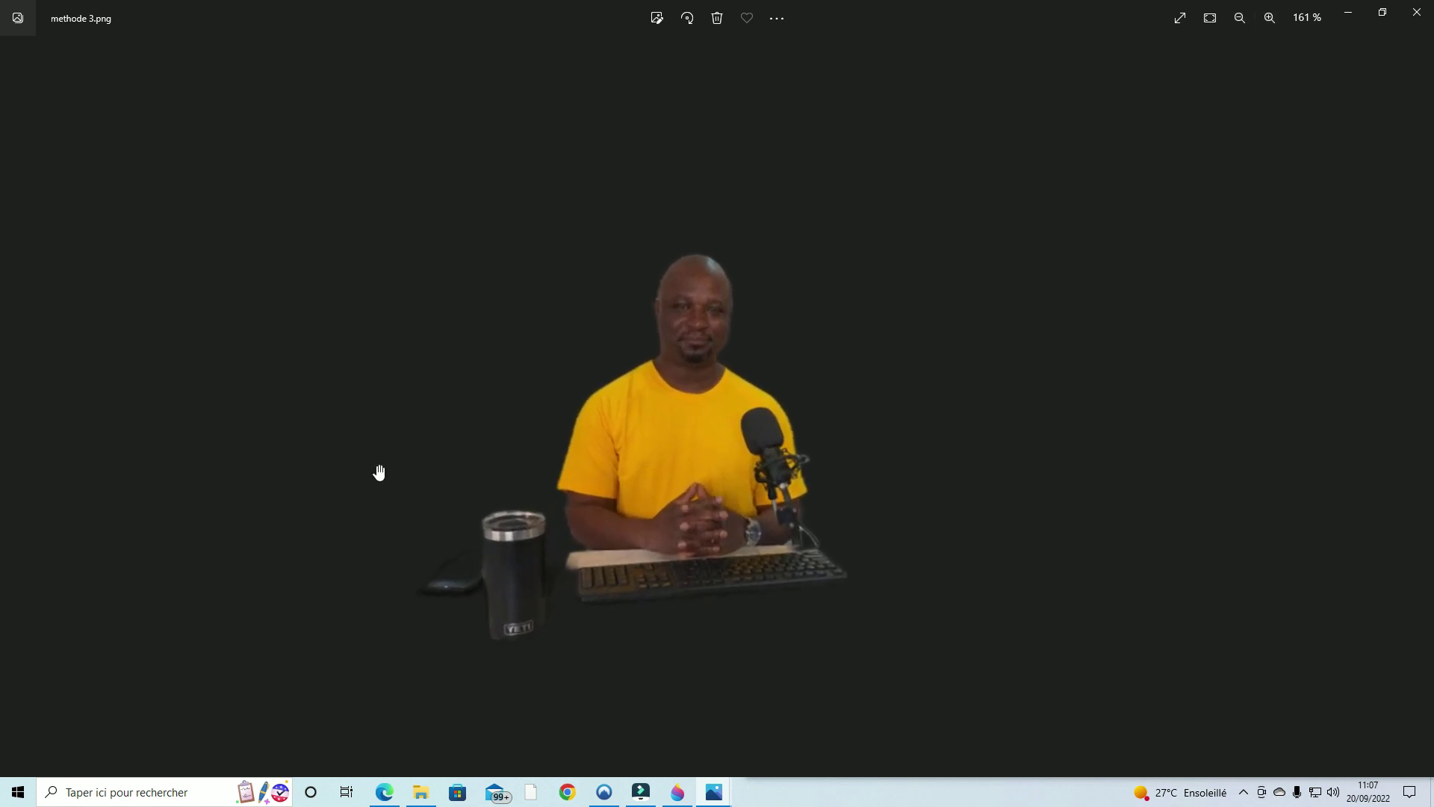
Compare the methode 3 cutout with the methode 2 and methode 1 cutouts, and close the image viewer.
click(962, 456)
click(286, 481)
click(35, 435)
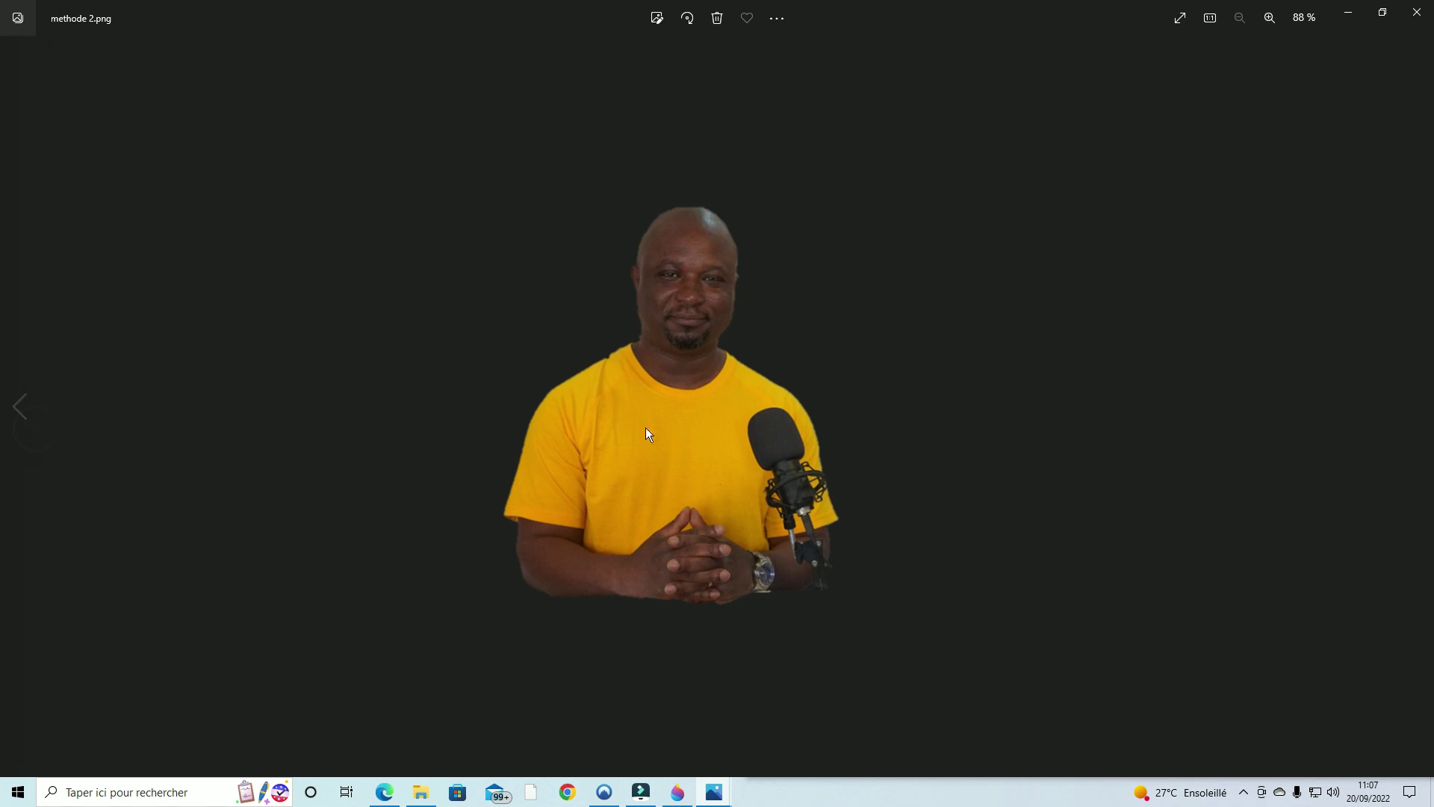
click(909, 441)
click(1377, 430)
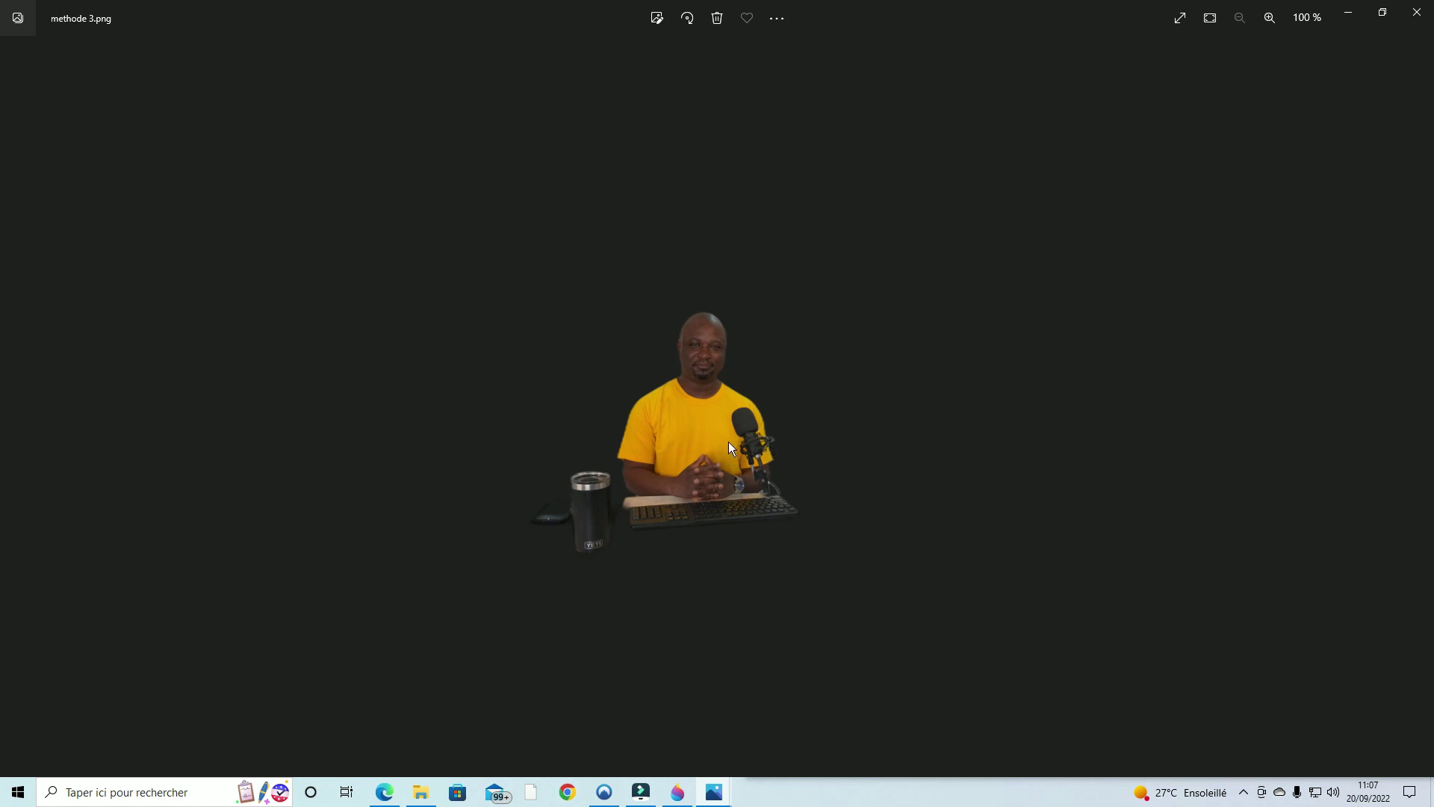
click(205, 336)
click(20, 406)
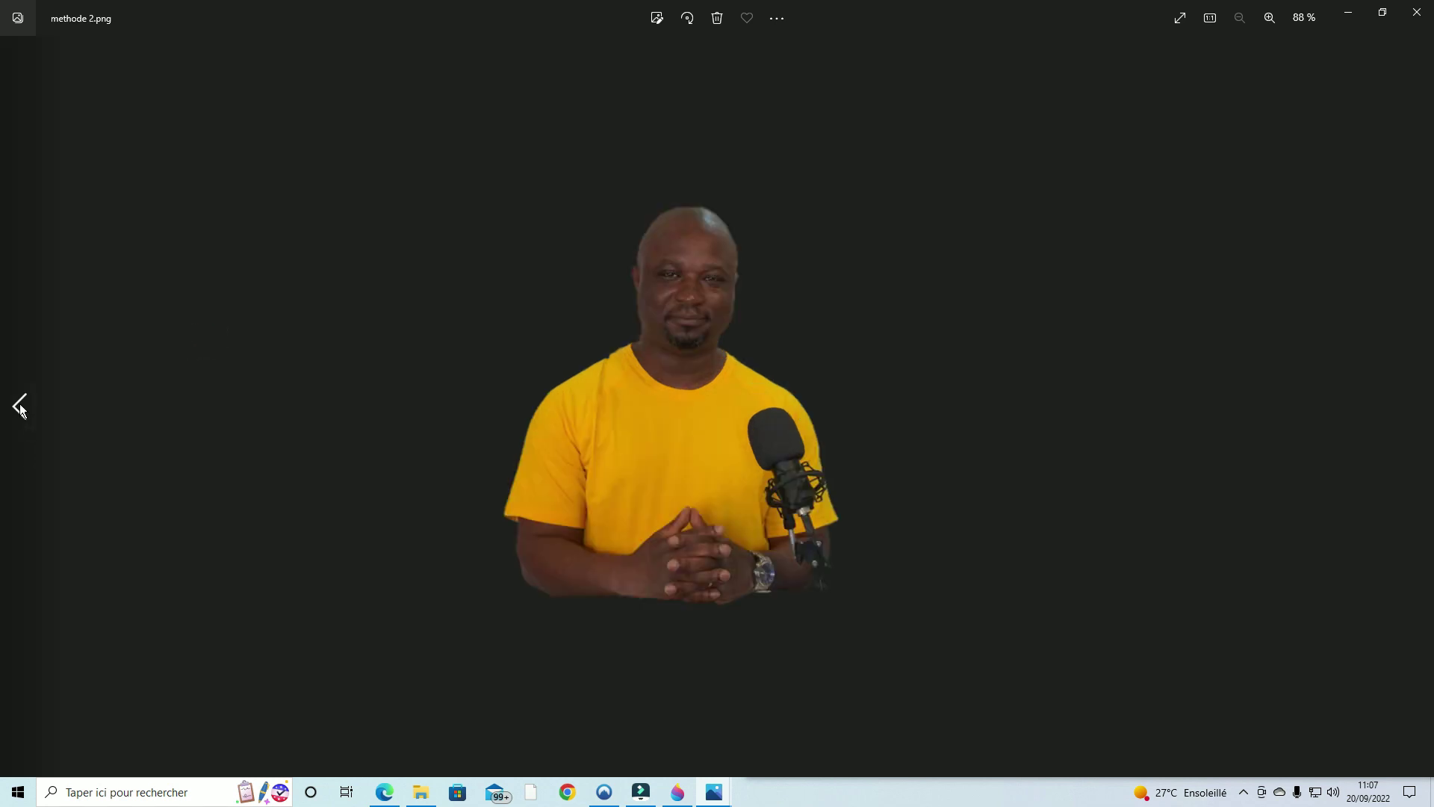
click(19, 406)
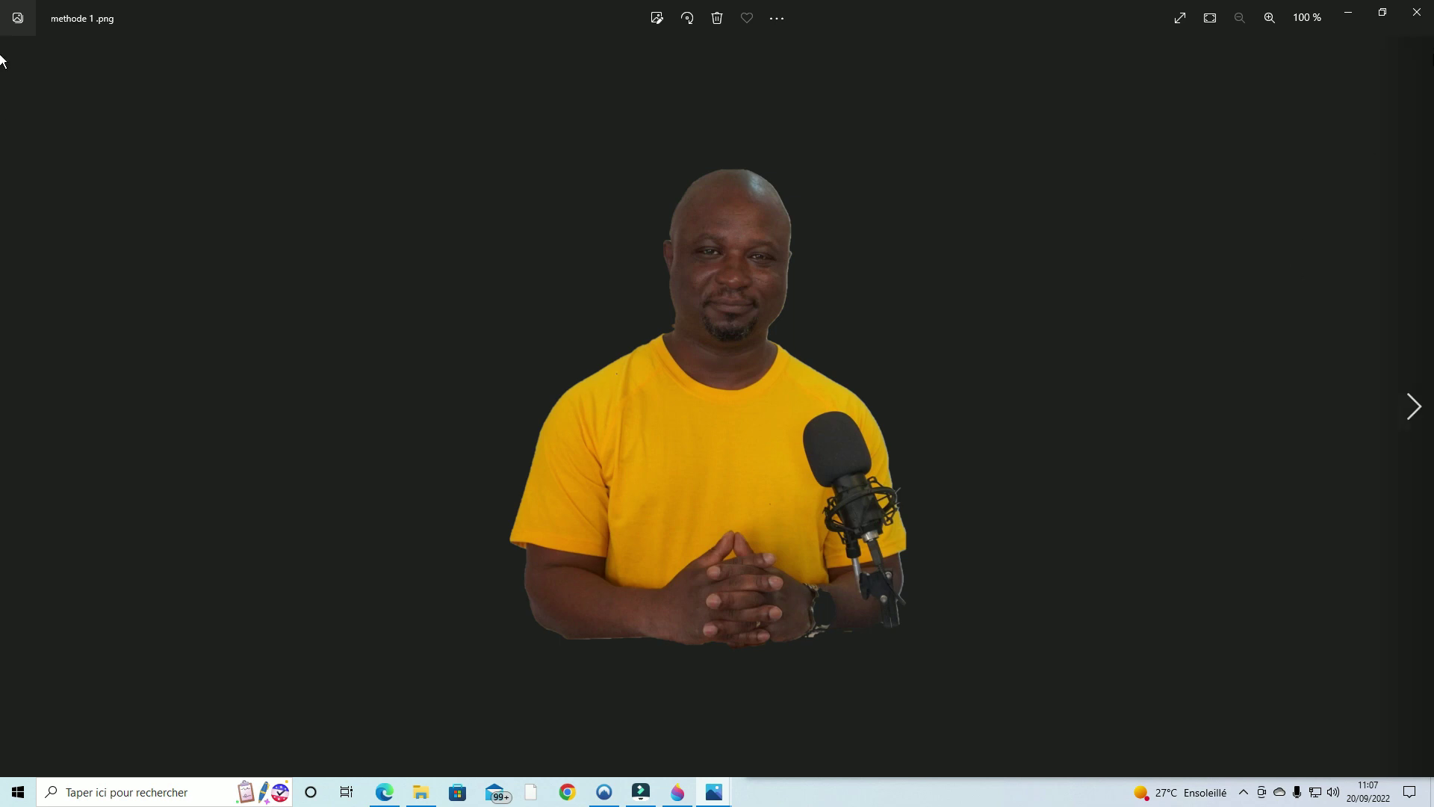
click(1423, 23)
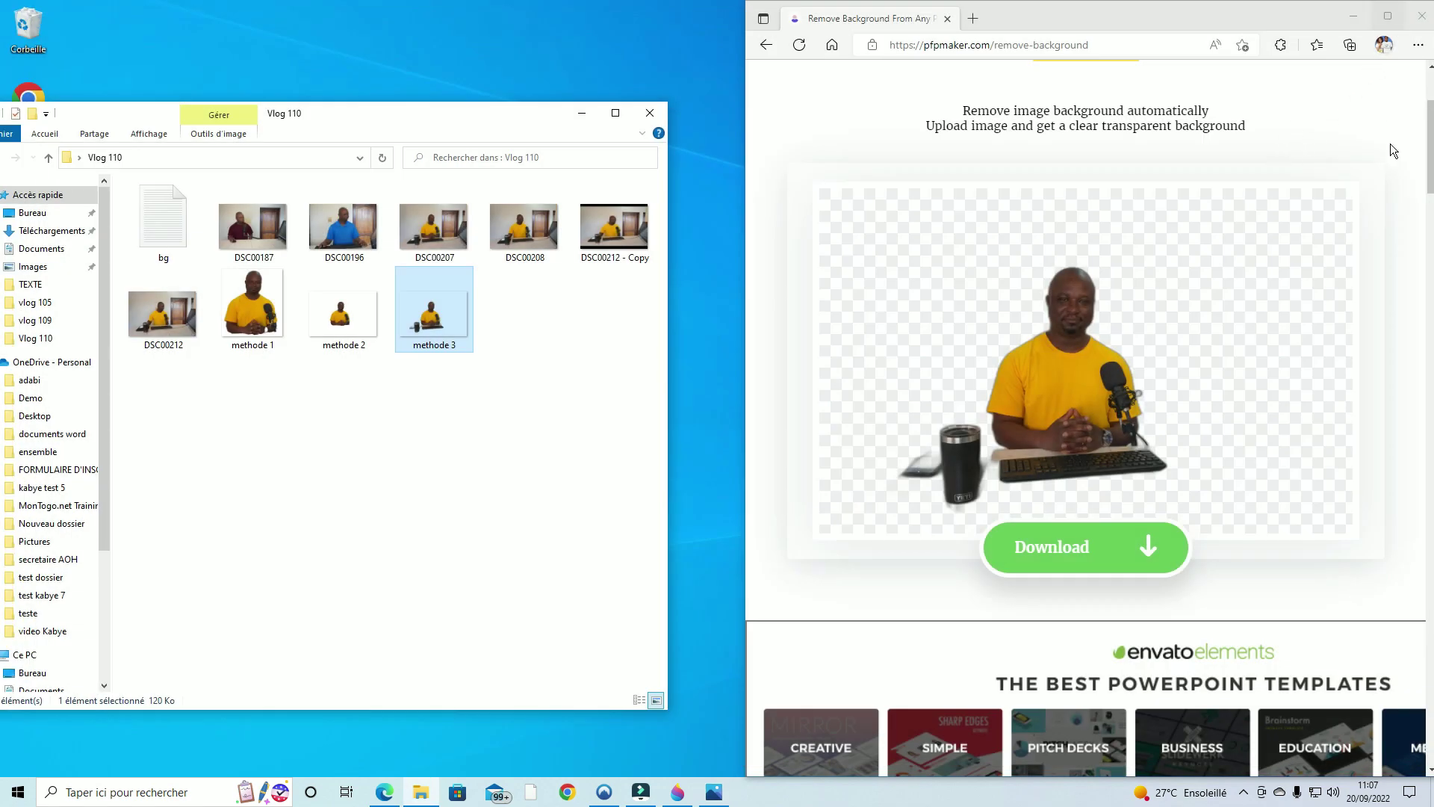
Return to the pfpmaker.com home page and maximize the browser window.
scroll(1371, 233, up, 3)
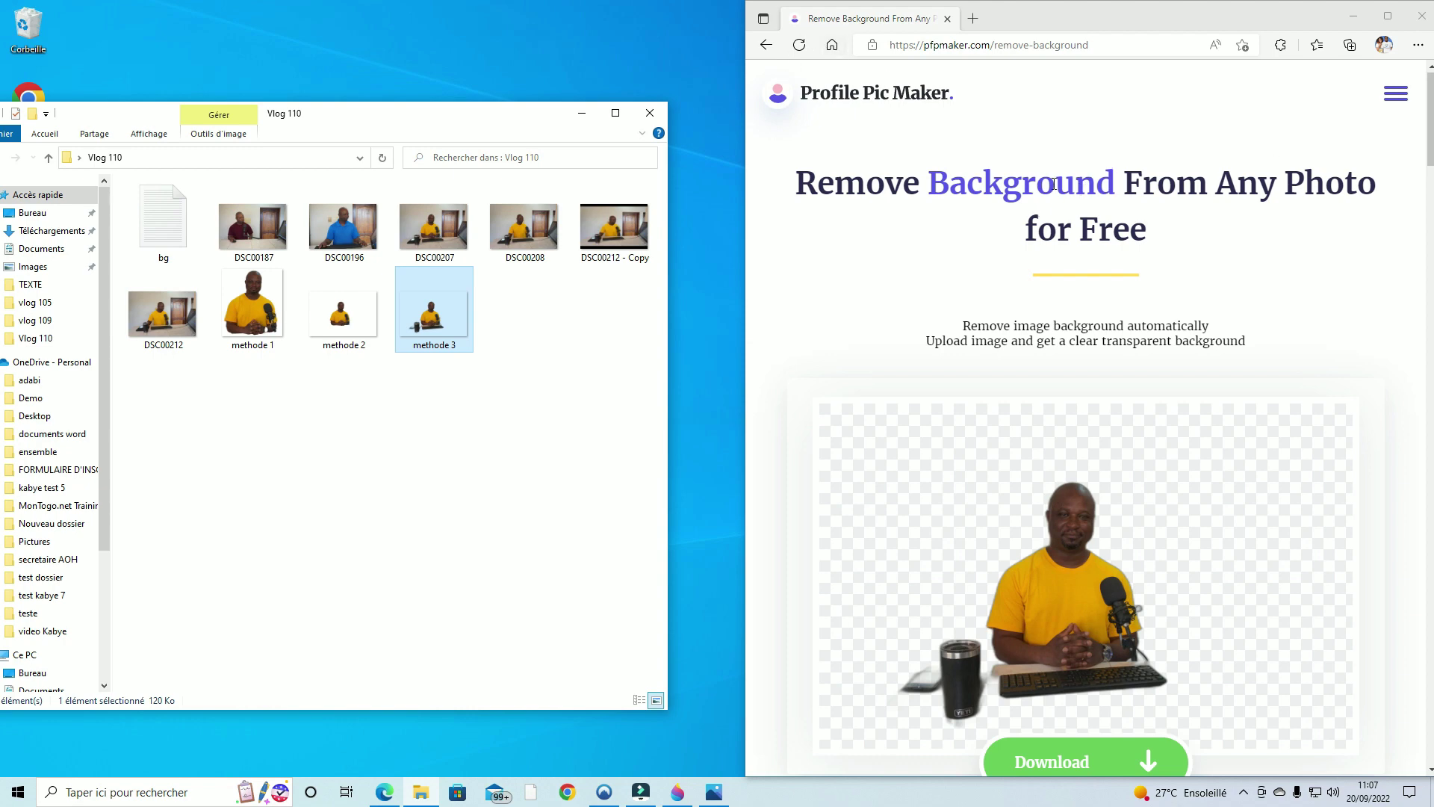
click(765, 44)
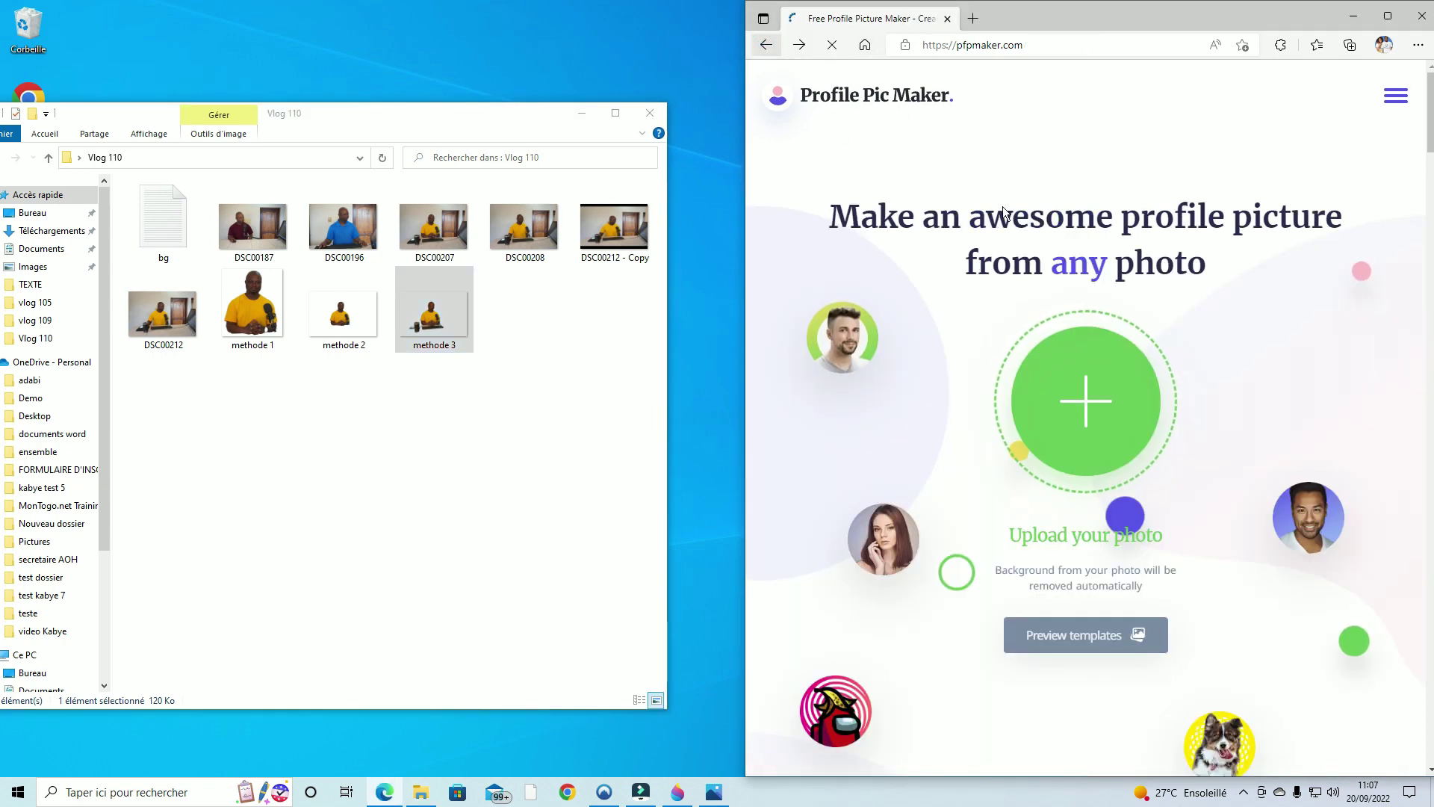
click(1387, 15)
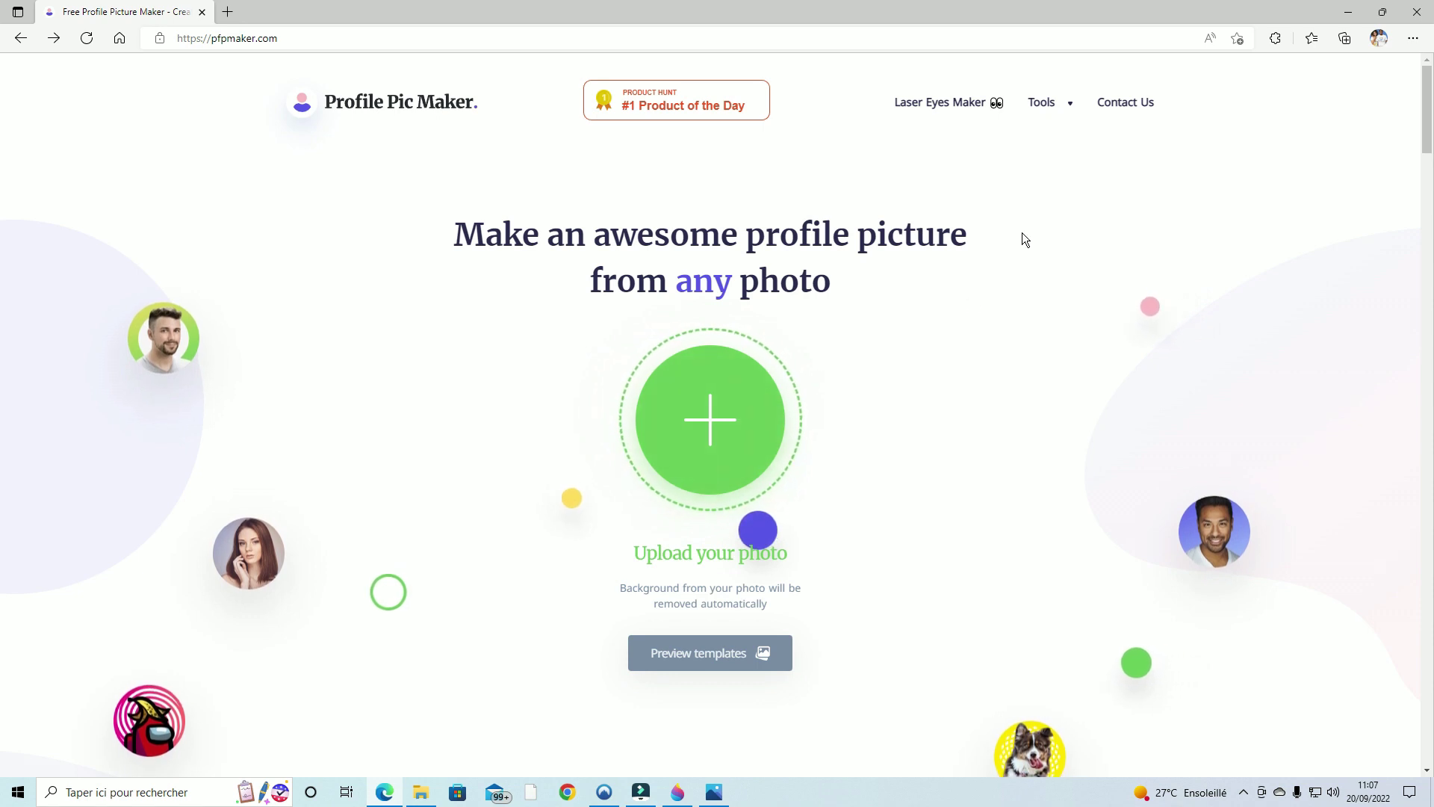
click(1074, 108)
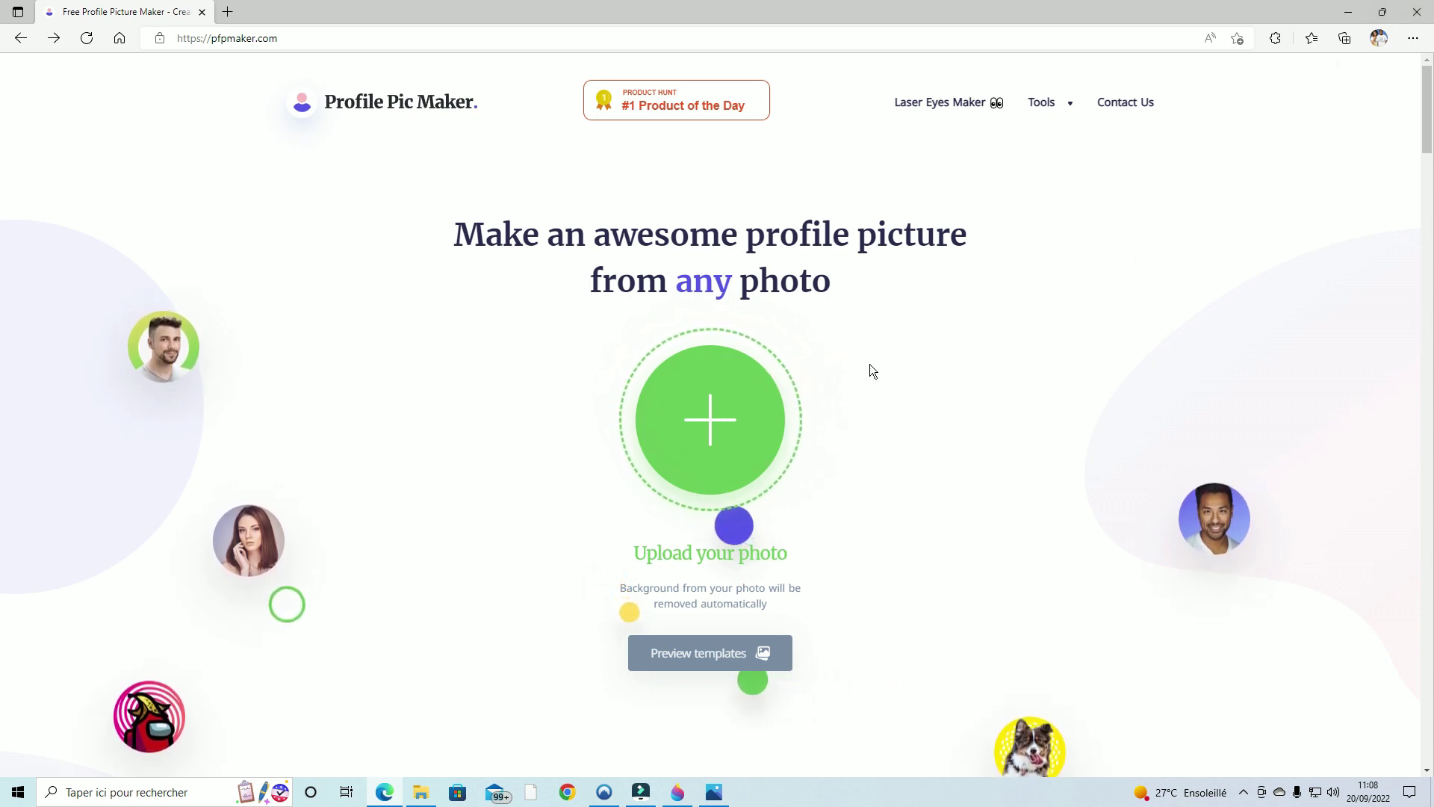
Upload the photo DSC00207 from the Vlog 110 folder on the desktop to the profile picture maker.
click(712, 417)
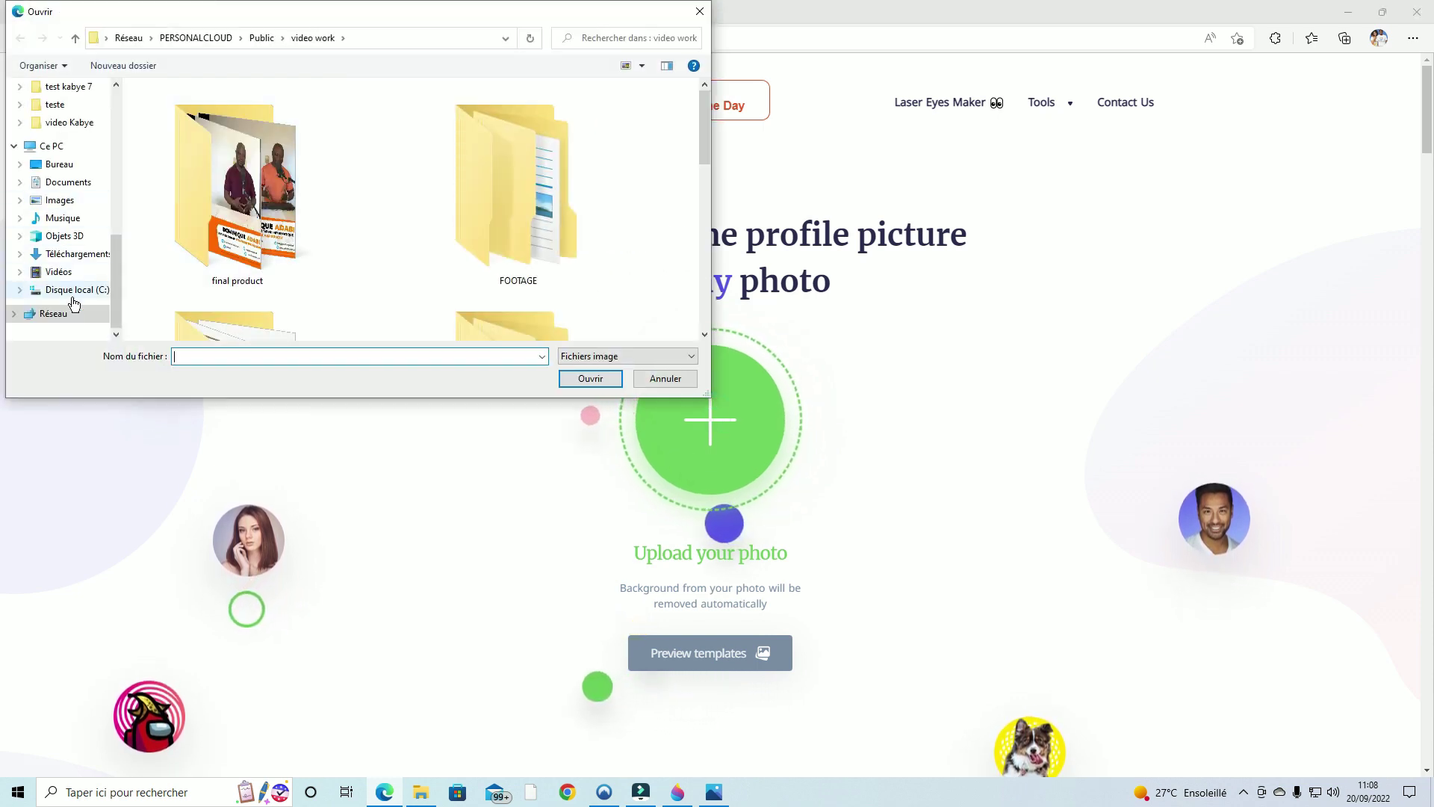
scroll(72, 303, up, 1)
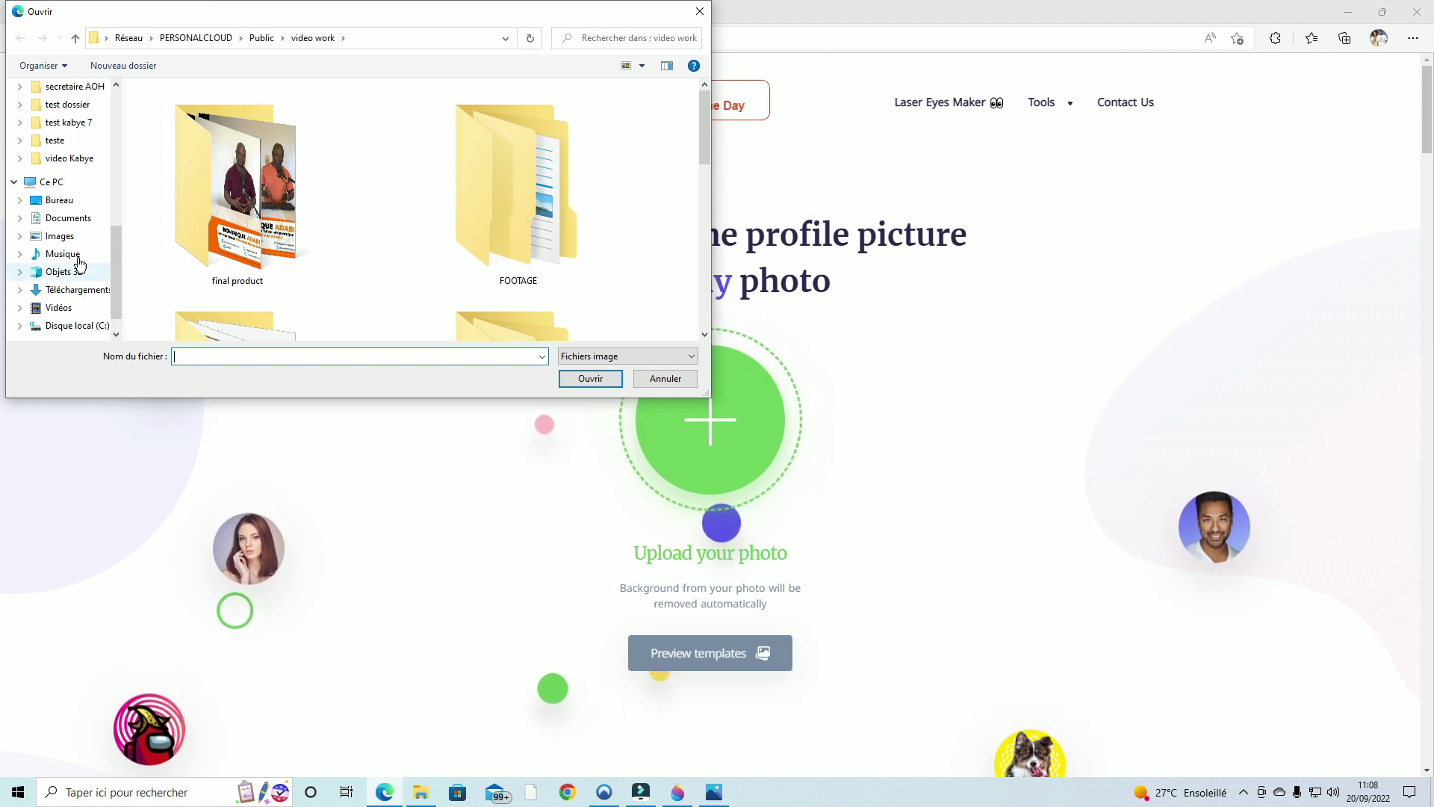
click(61, 200)
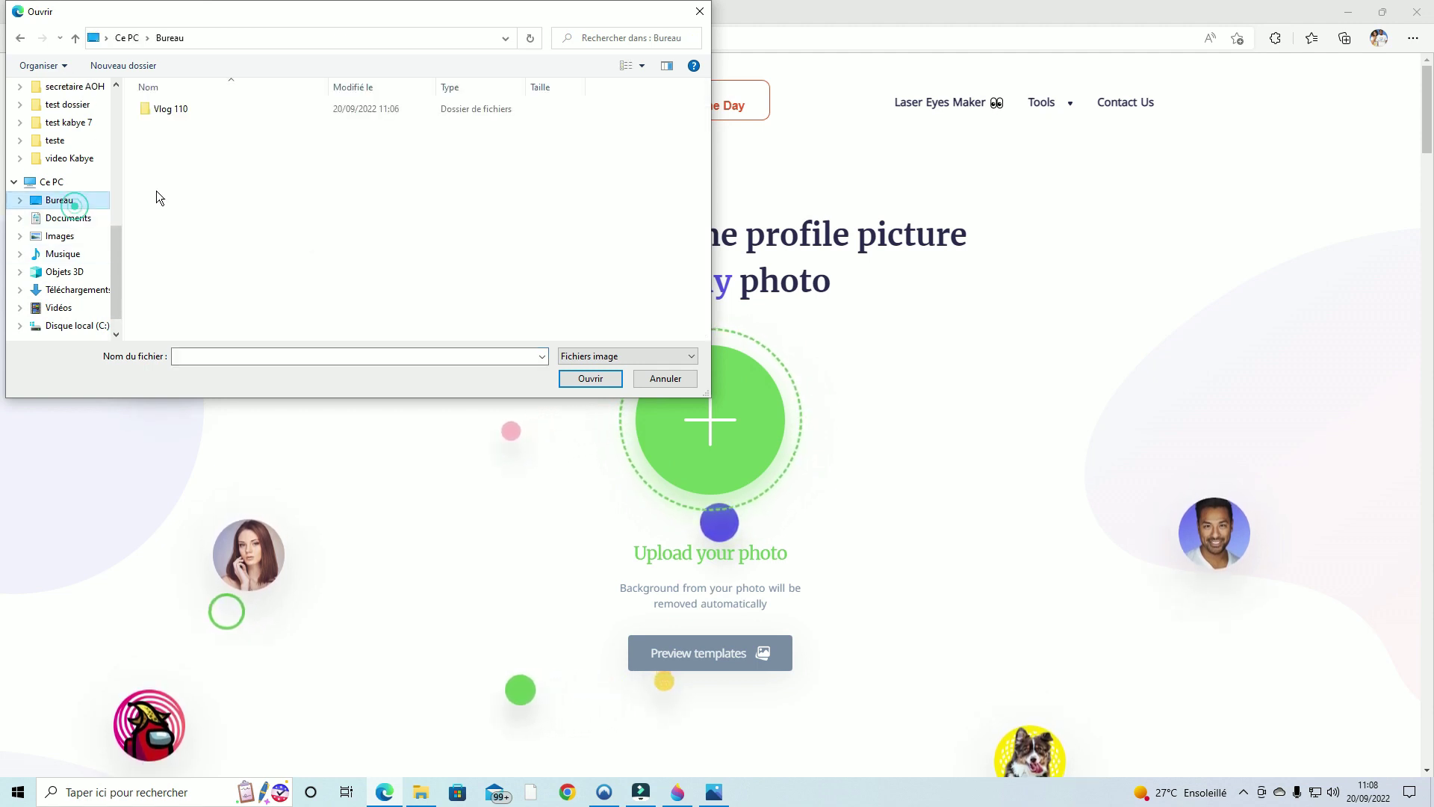
double_click(204, 109)
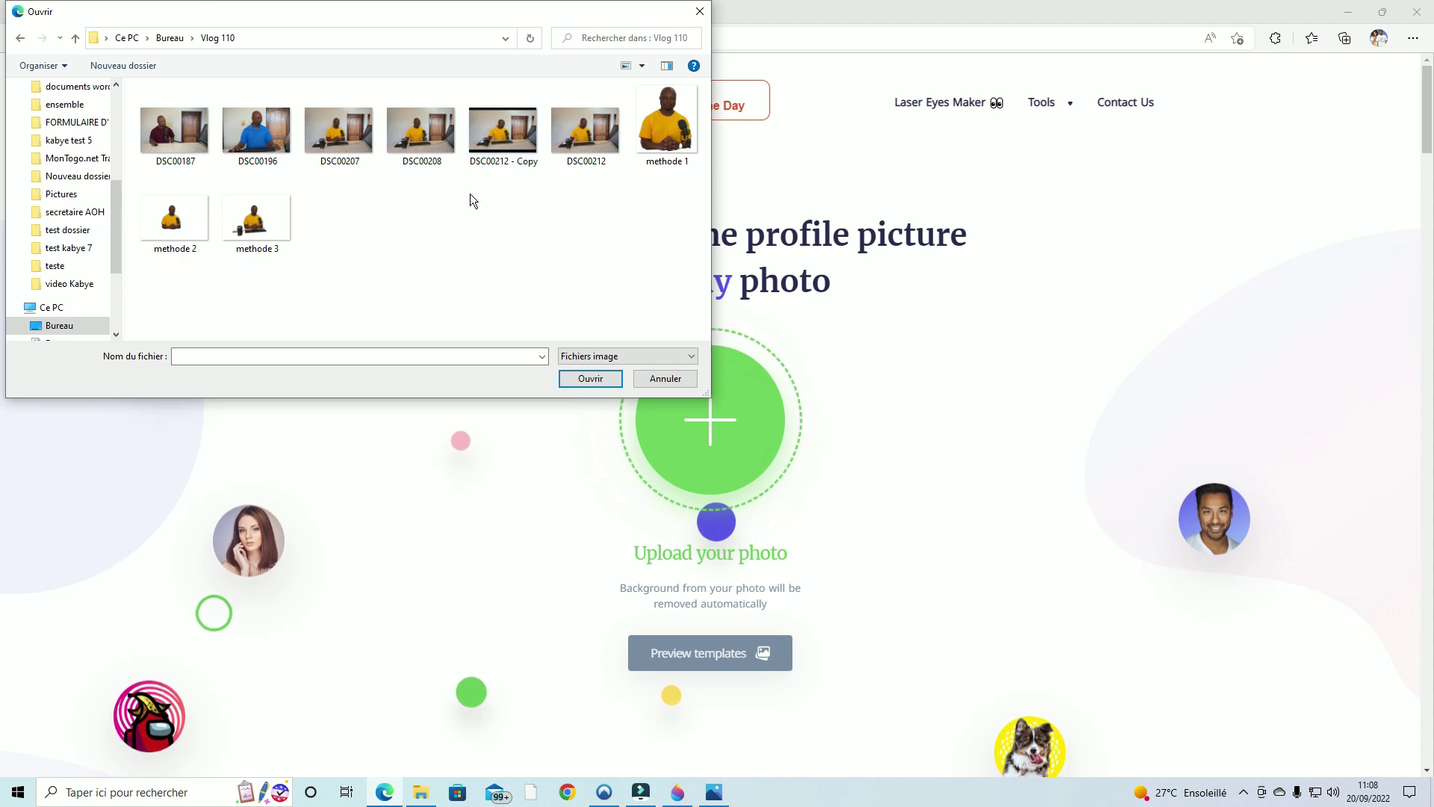
click(341, 139)
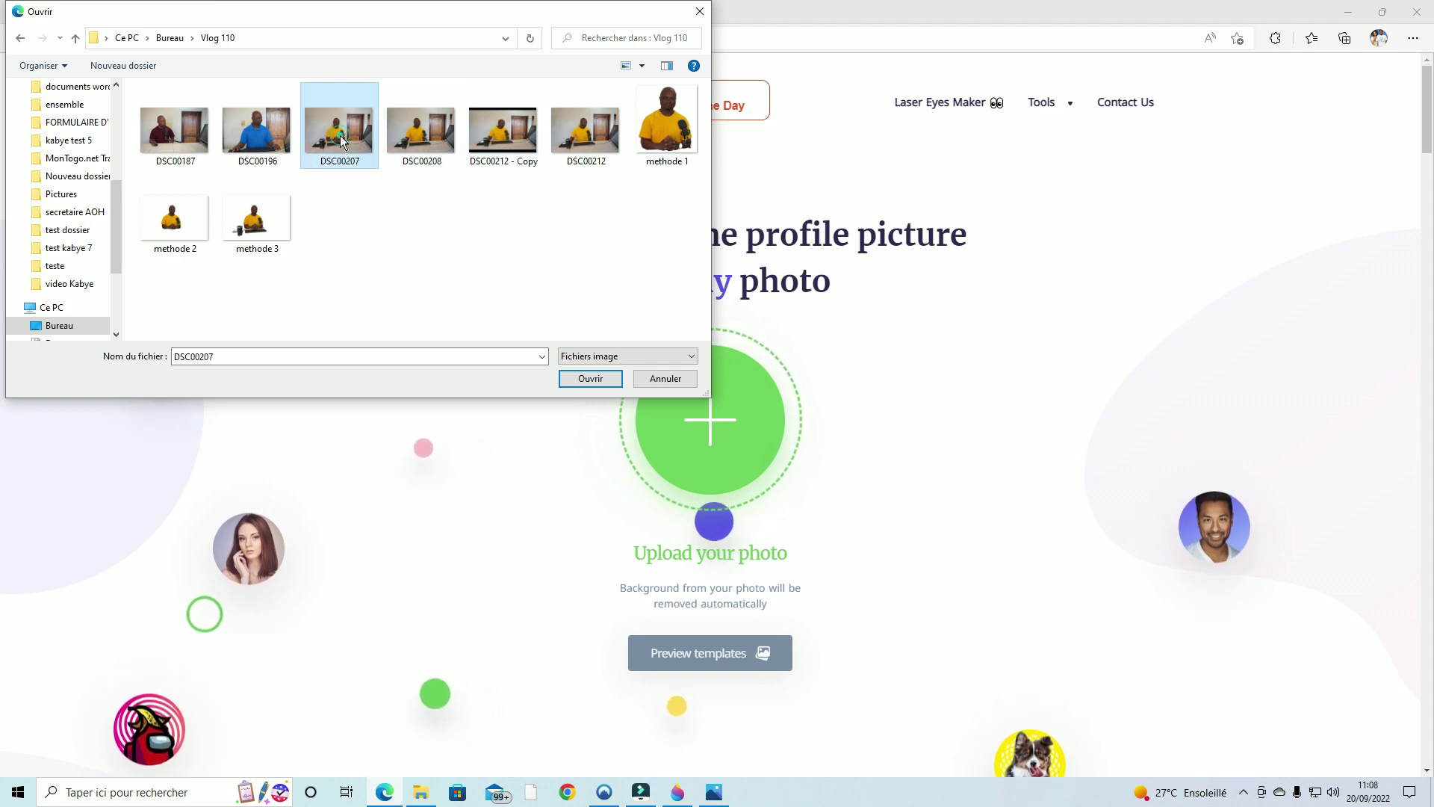
click(568, 376)
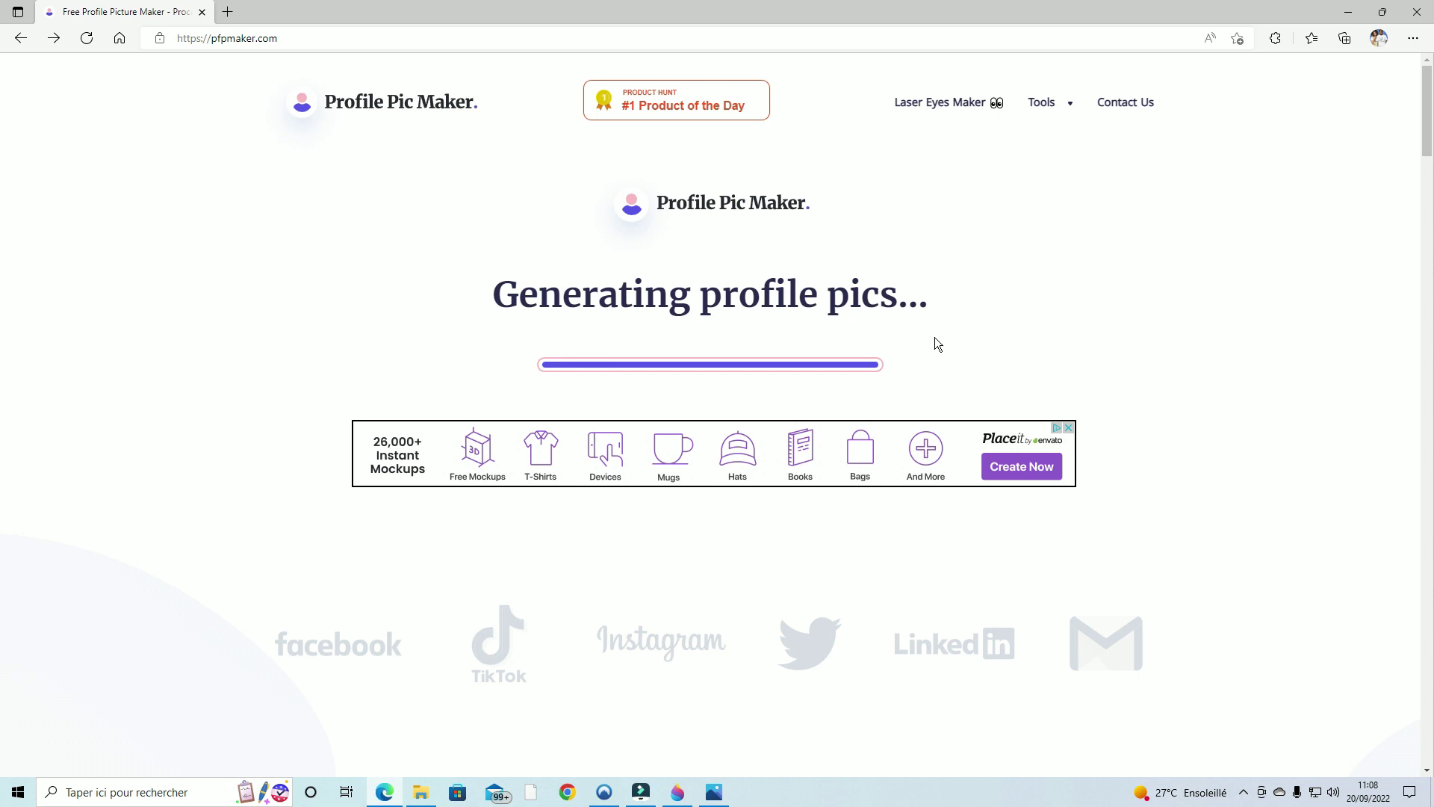
Examine the generated profile pictures in the Mixed, New and Creative template categories.
scroll(586, 391, down, 3)
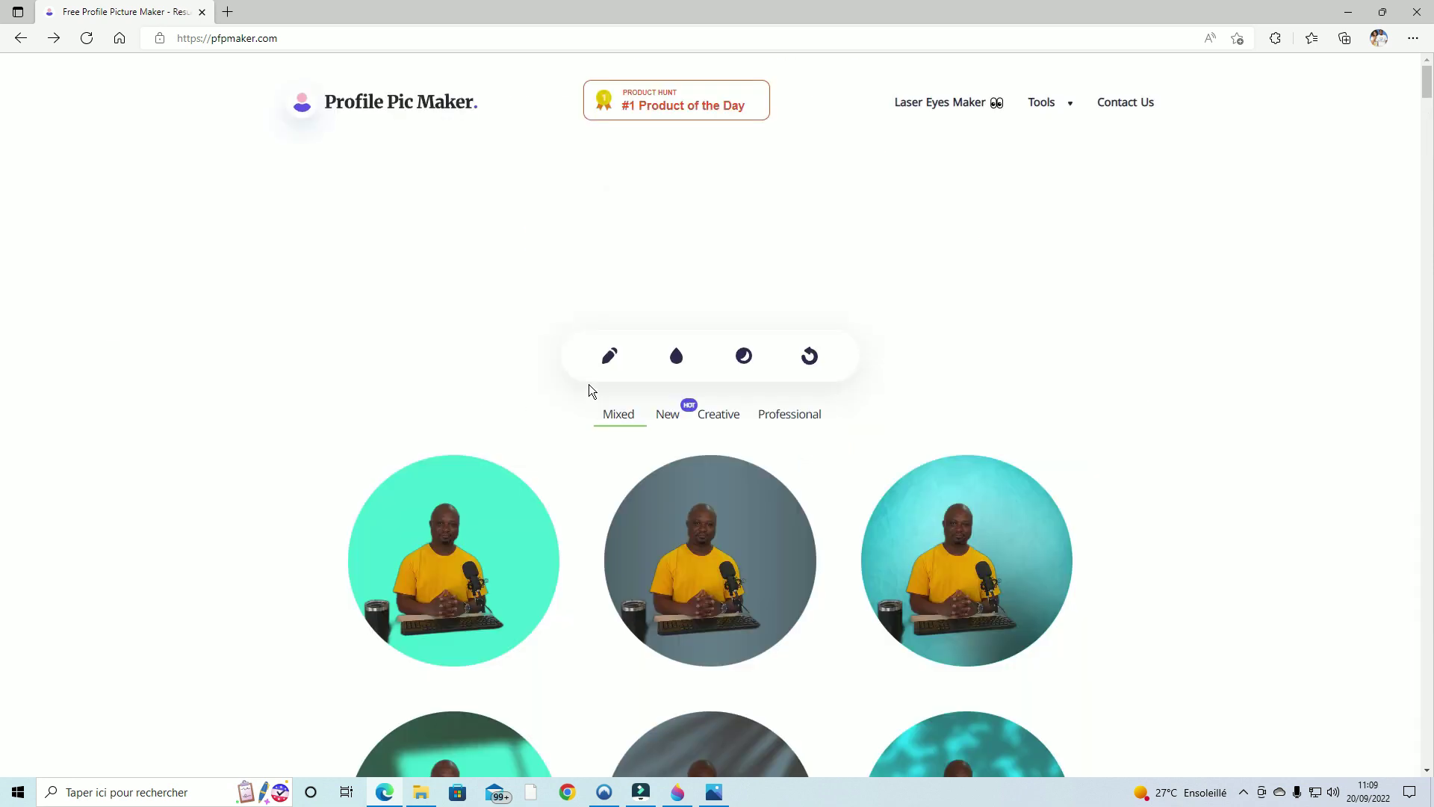
scroll(935, 425, down, 3)
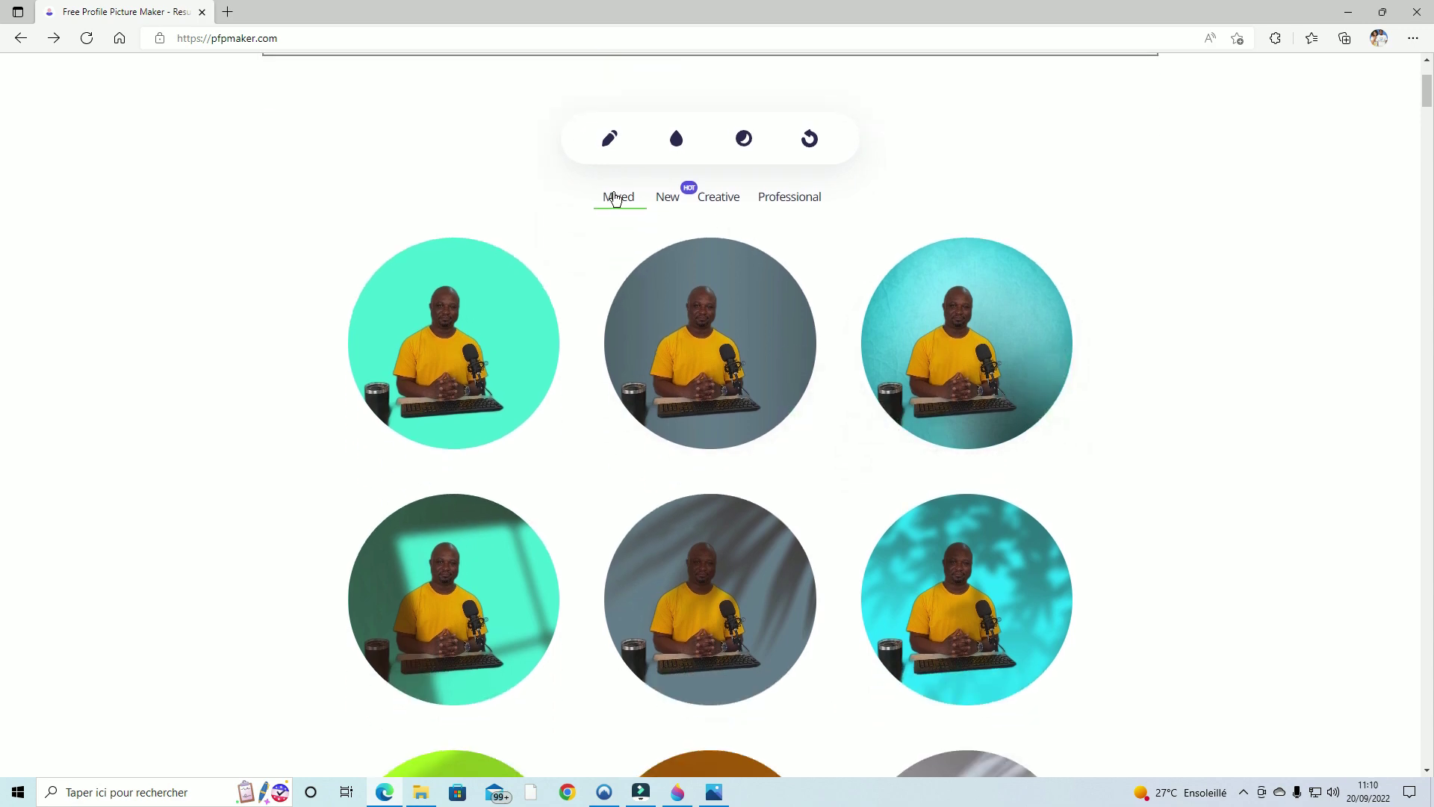
click(669, 196)
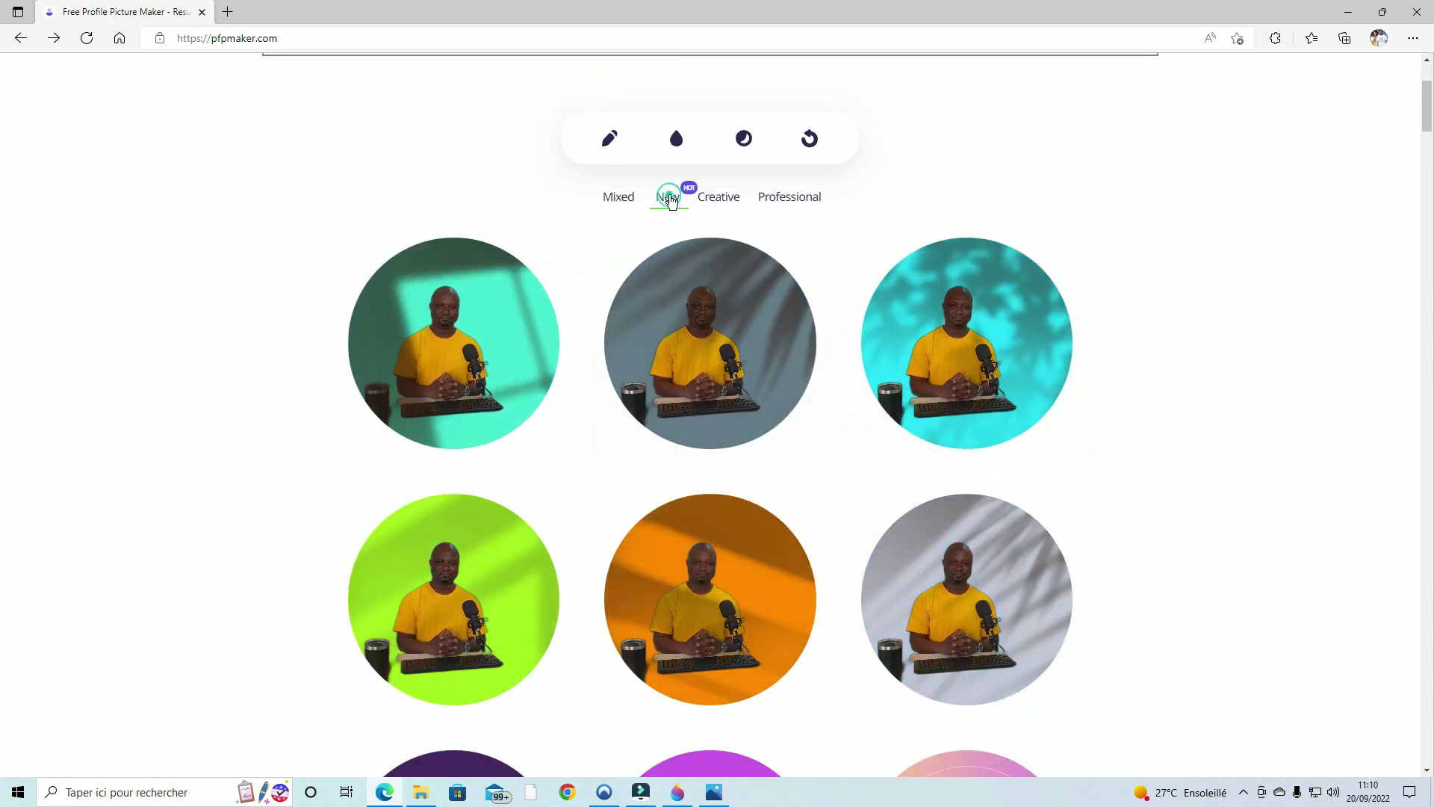
scroll(770, 289, down, 3)
scroll(771, 289, up, 3)
click(714, 196)
scroll(848, 370, down, 9)
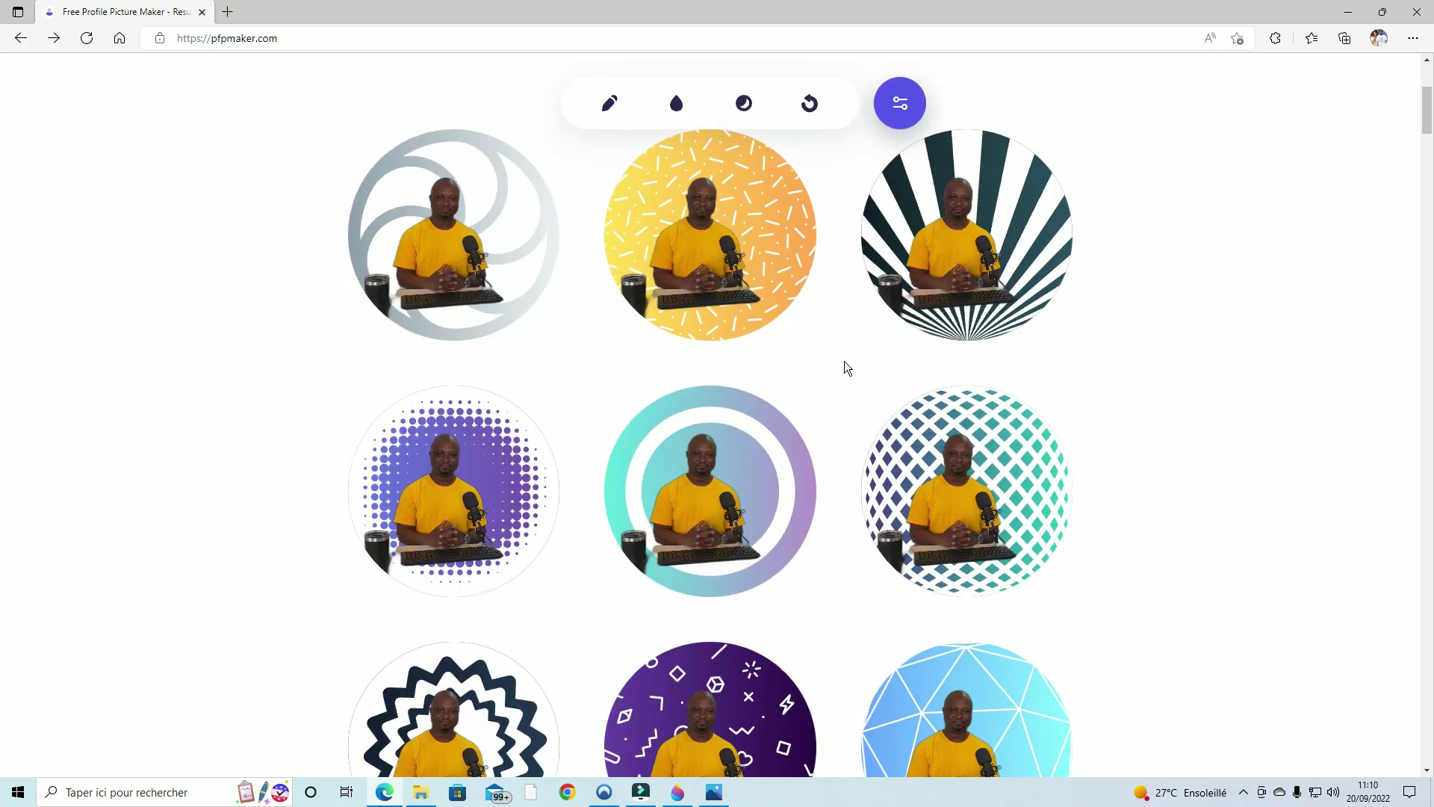
scroll(848, 372, down, 3)
scroll(848, 372, up, 12)
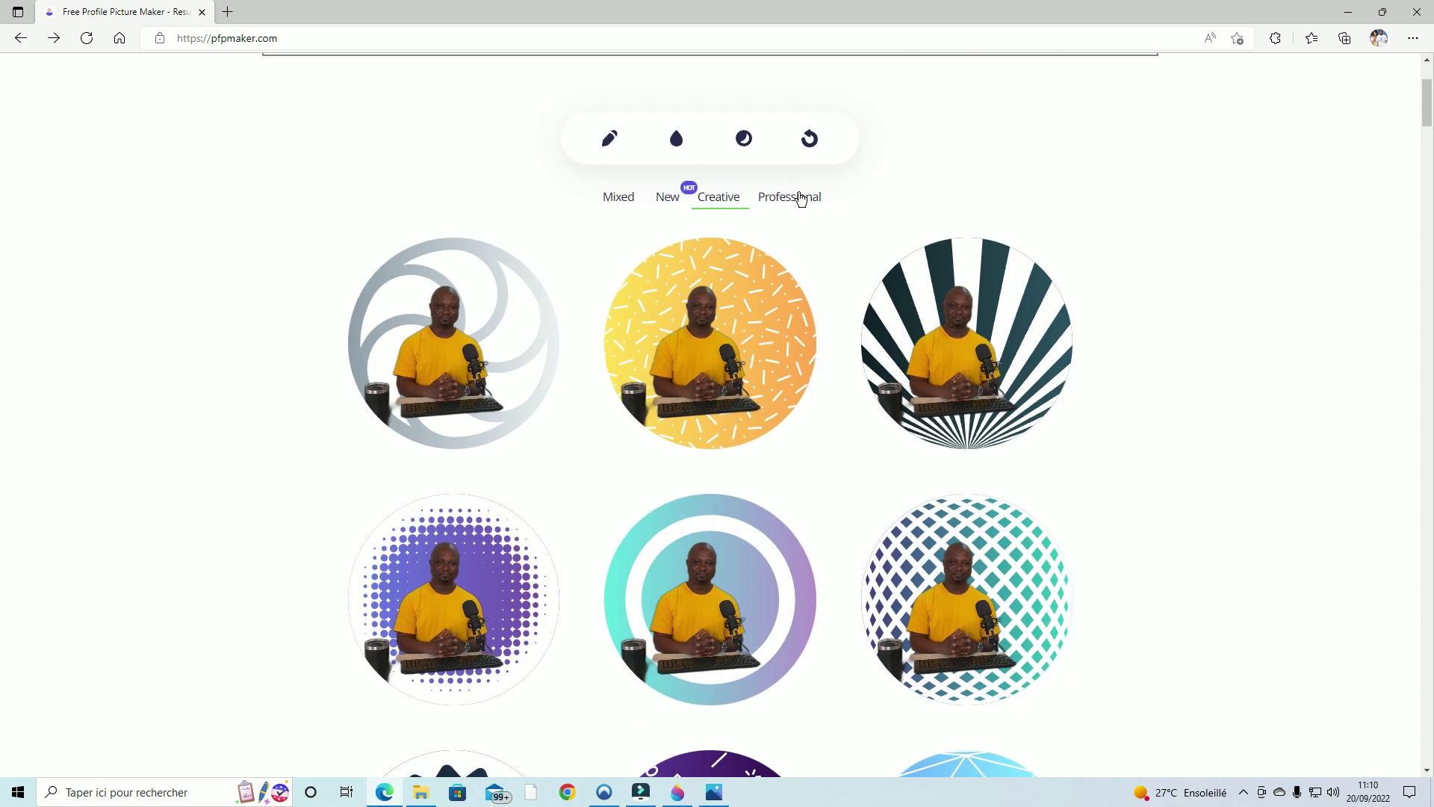
Browse the Professional templates and download the round version of the picture with the bright window and green plant.
click(800, 196)
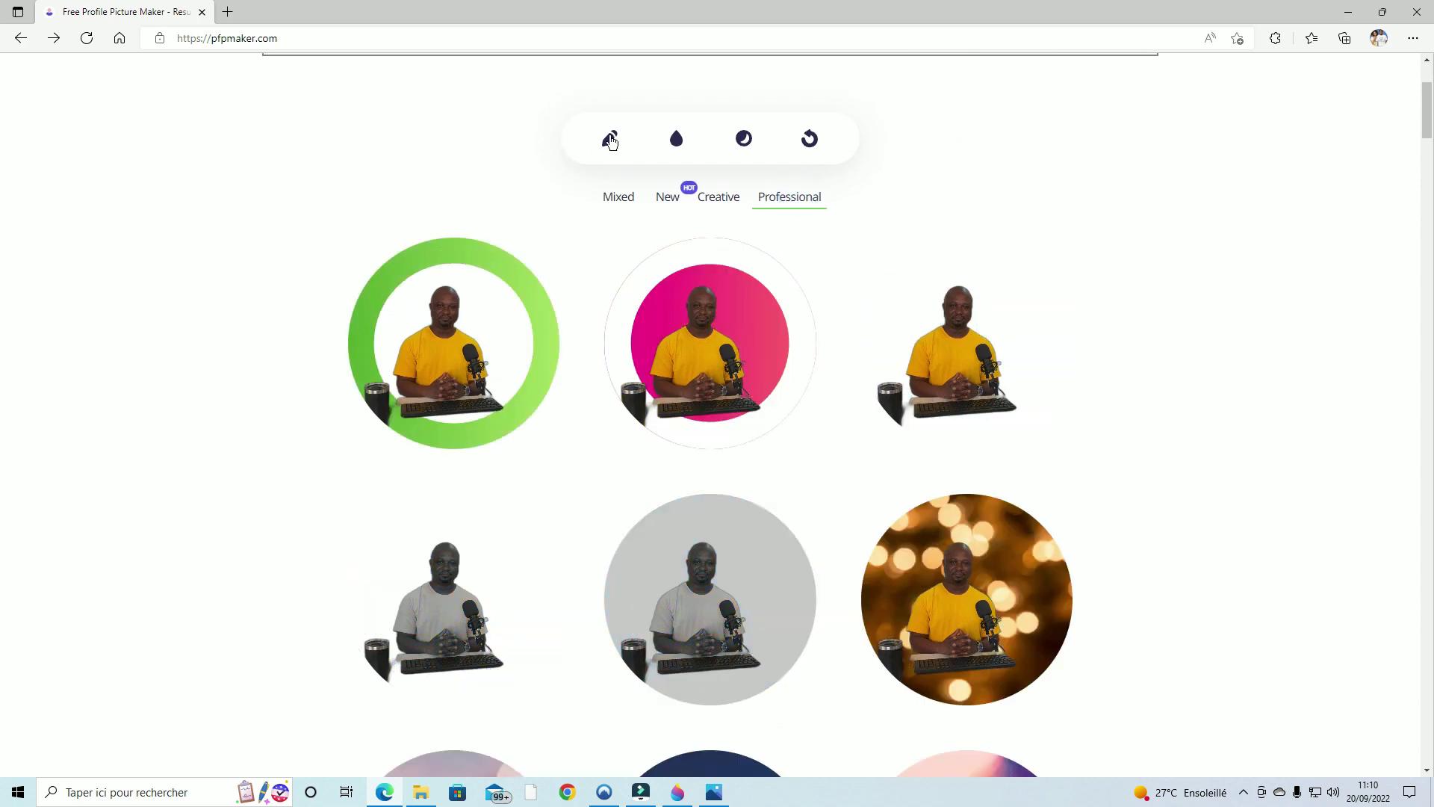
mouse_move(1067, 392)
scroll(1064, 390, down, 1)
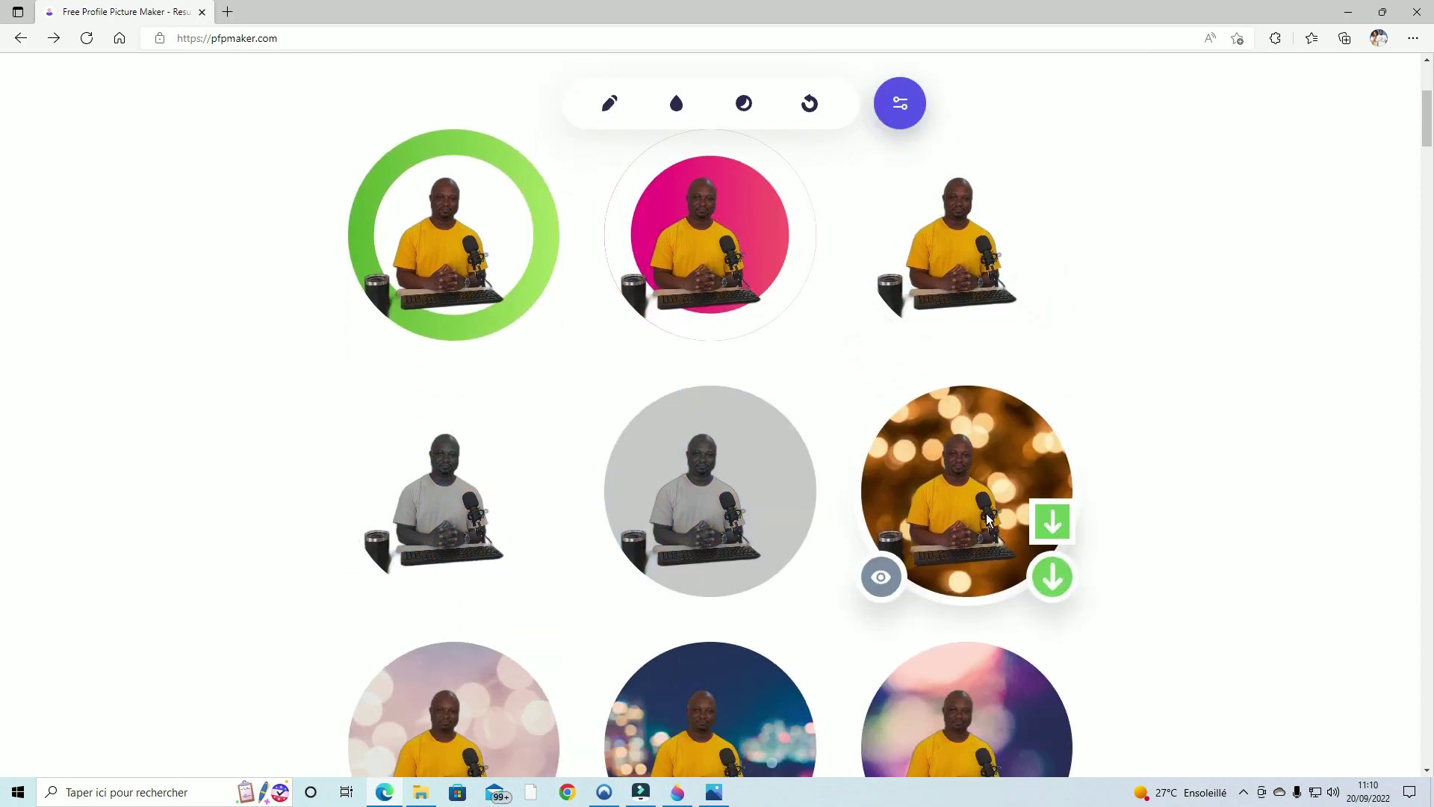
scroll(986, 518, down, 3)
scroll(987, 518, down, 7)
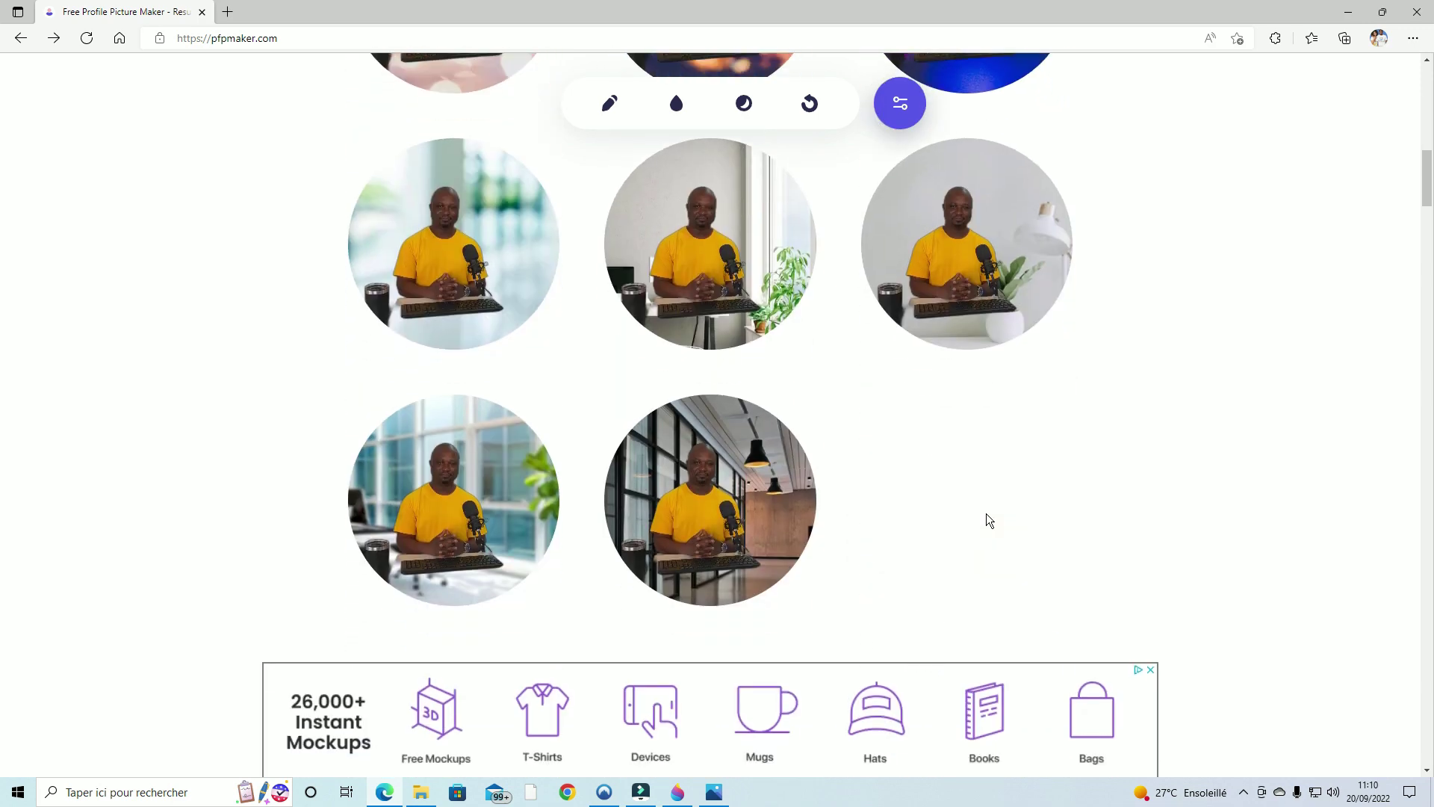
mouse_move(702, 484)
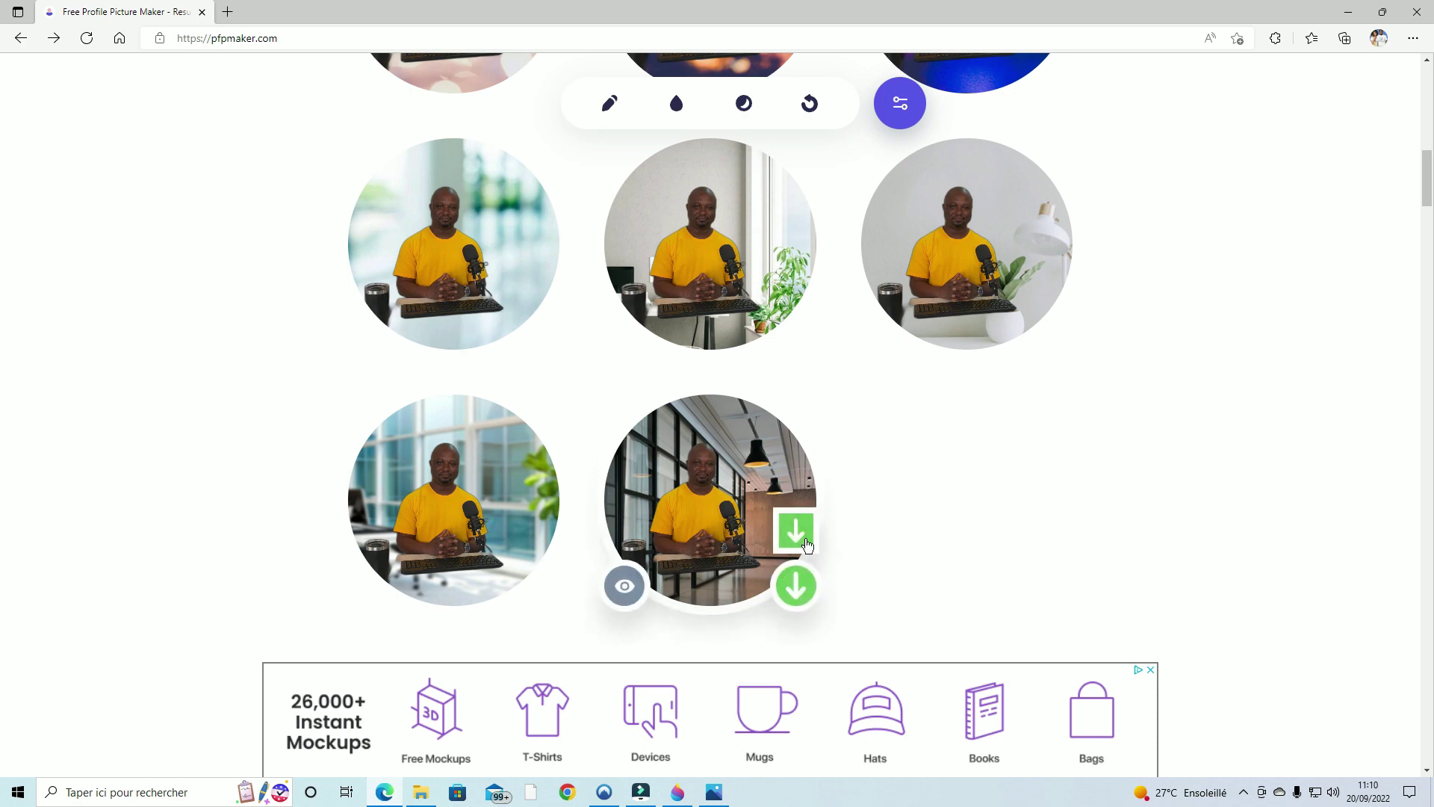
mouse_move(762, 544)
mouse_move(743, 284)
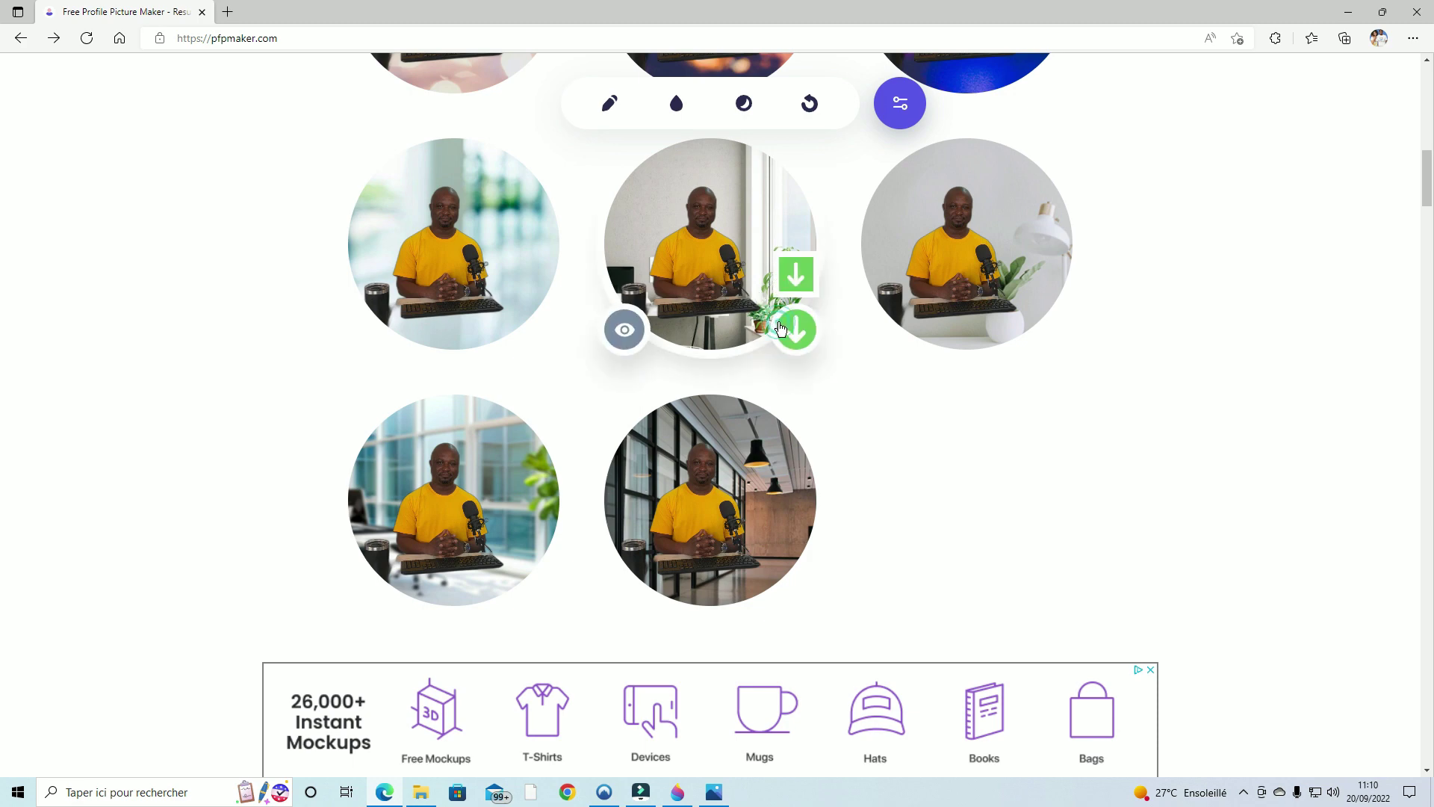
click(780, 329)
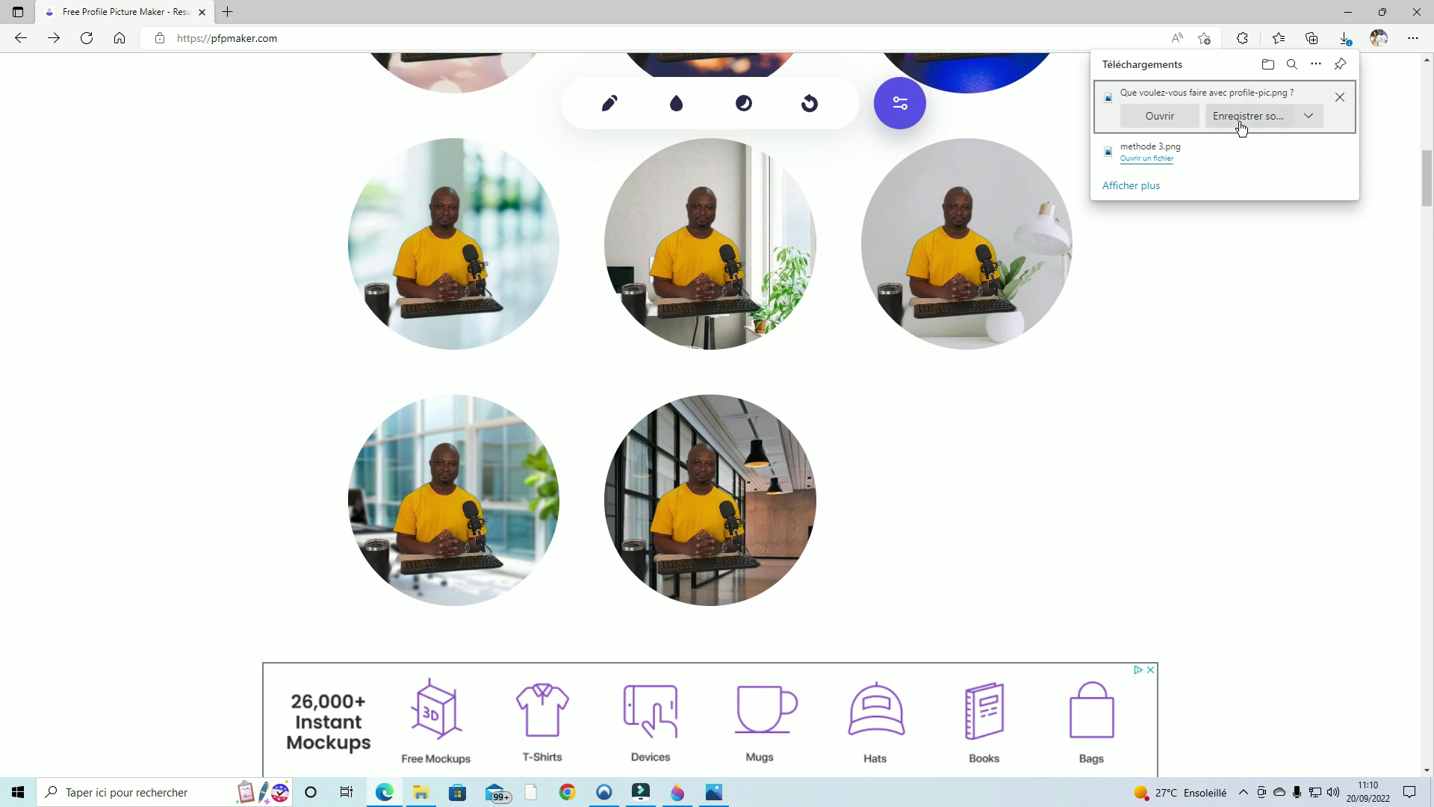
Save the downloaded profile picture as a PNG named bonus in the Vlog 110 folder.
click(1236, 120)
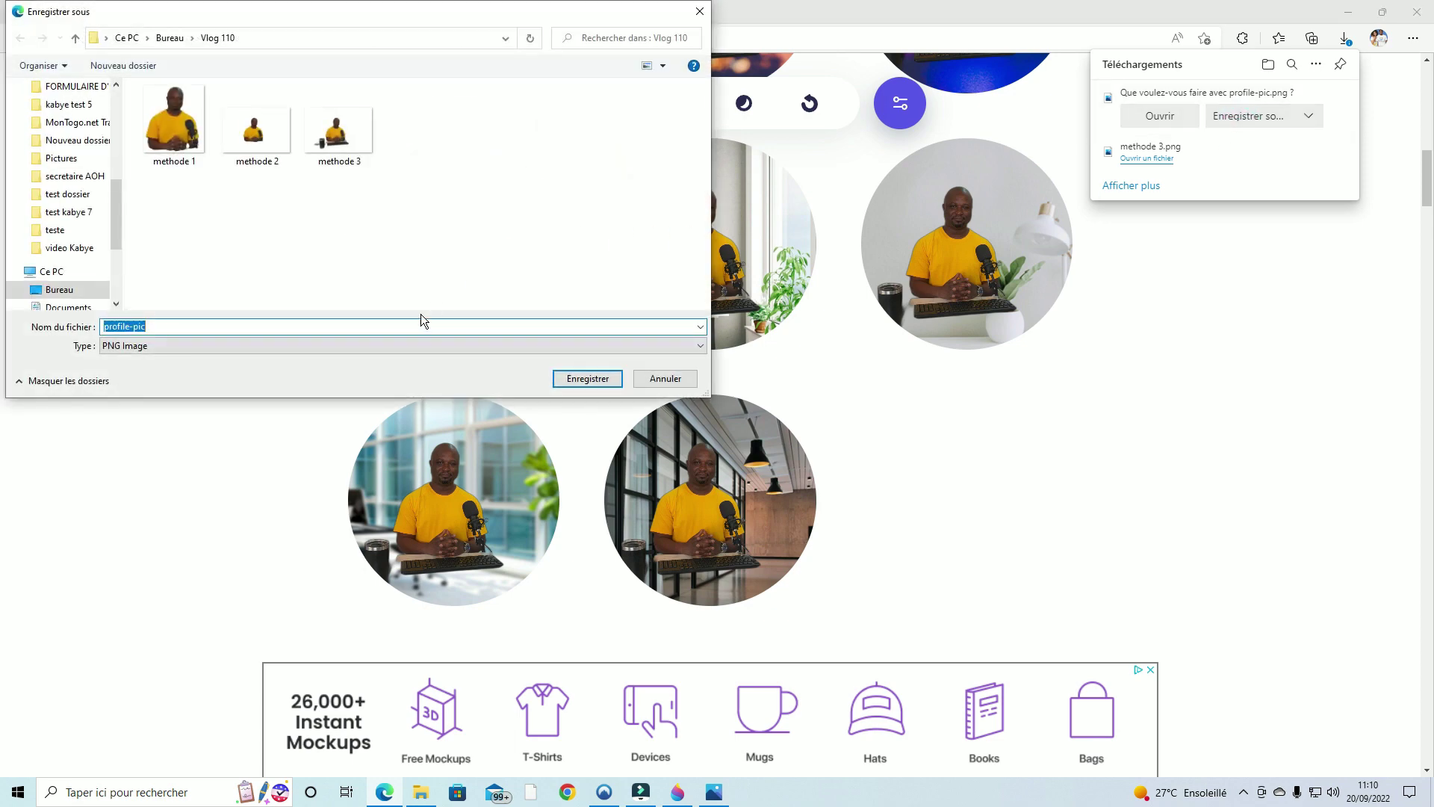
text(bonus)
click(589, 387)
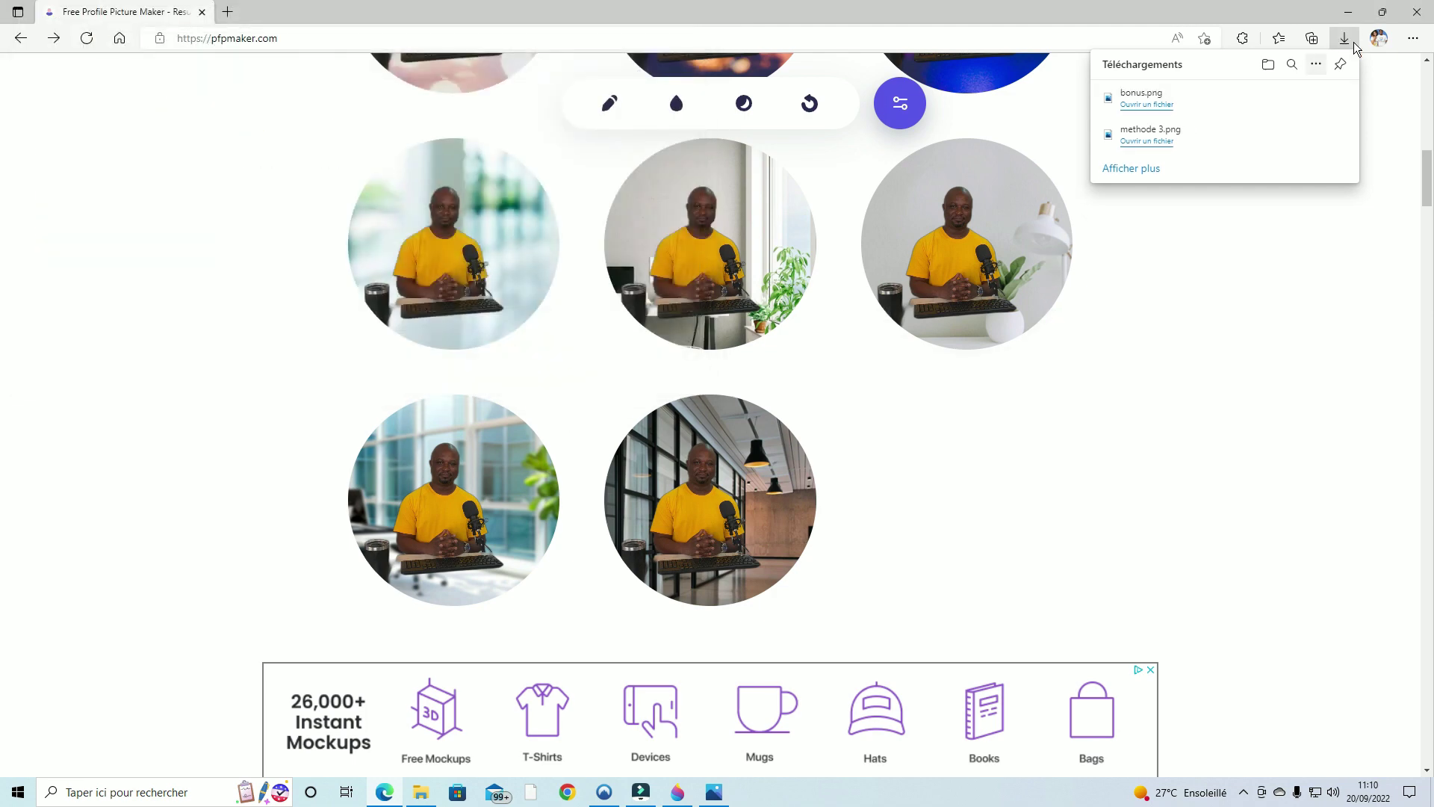
Minimize the browser and open the bonus image from the Vlog 110 folder to view it.
click(1360, 18)
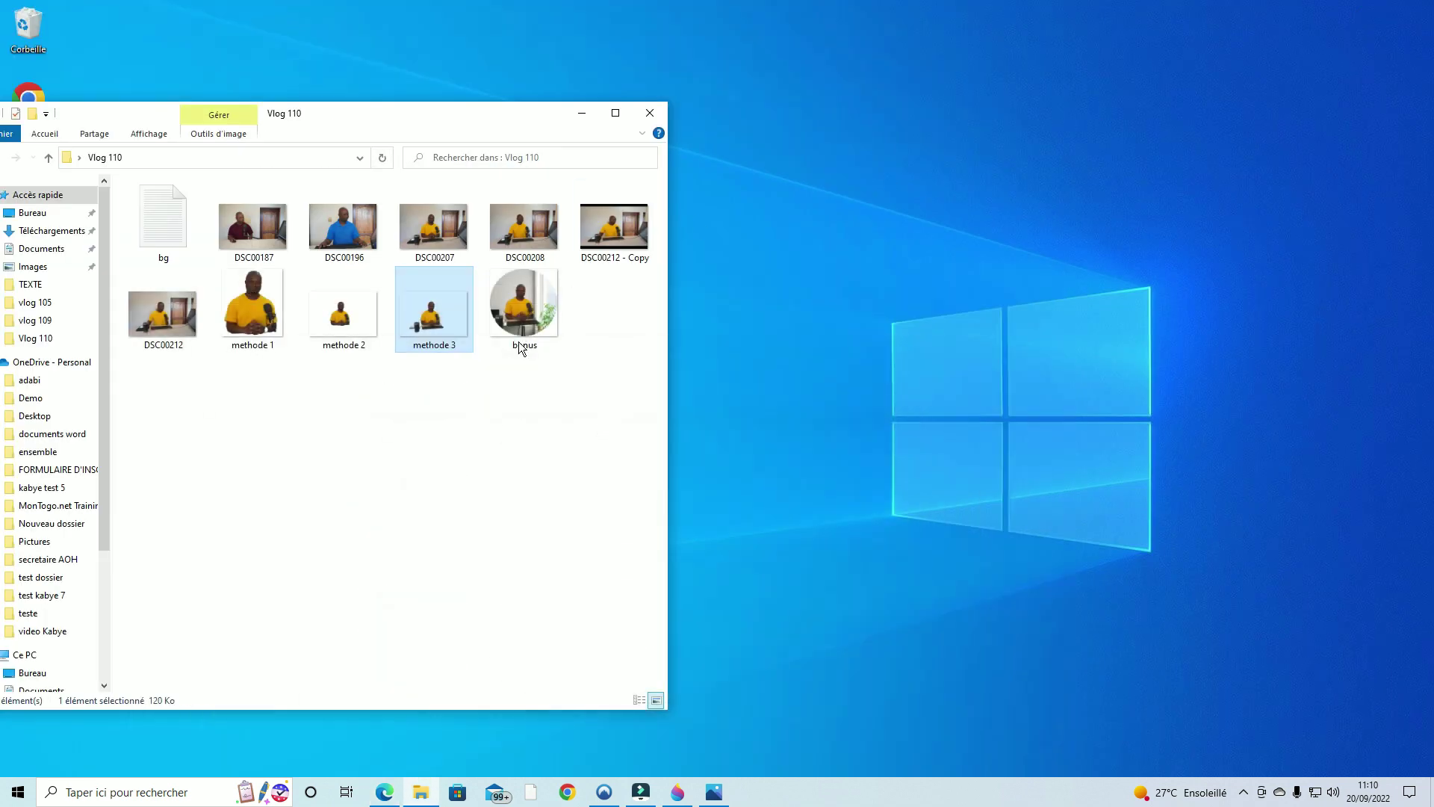
double_click(519, 318)
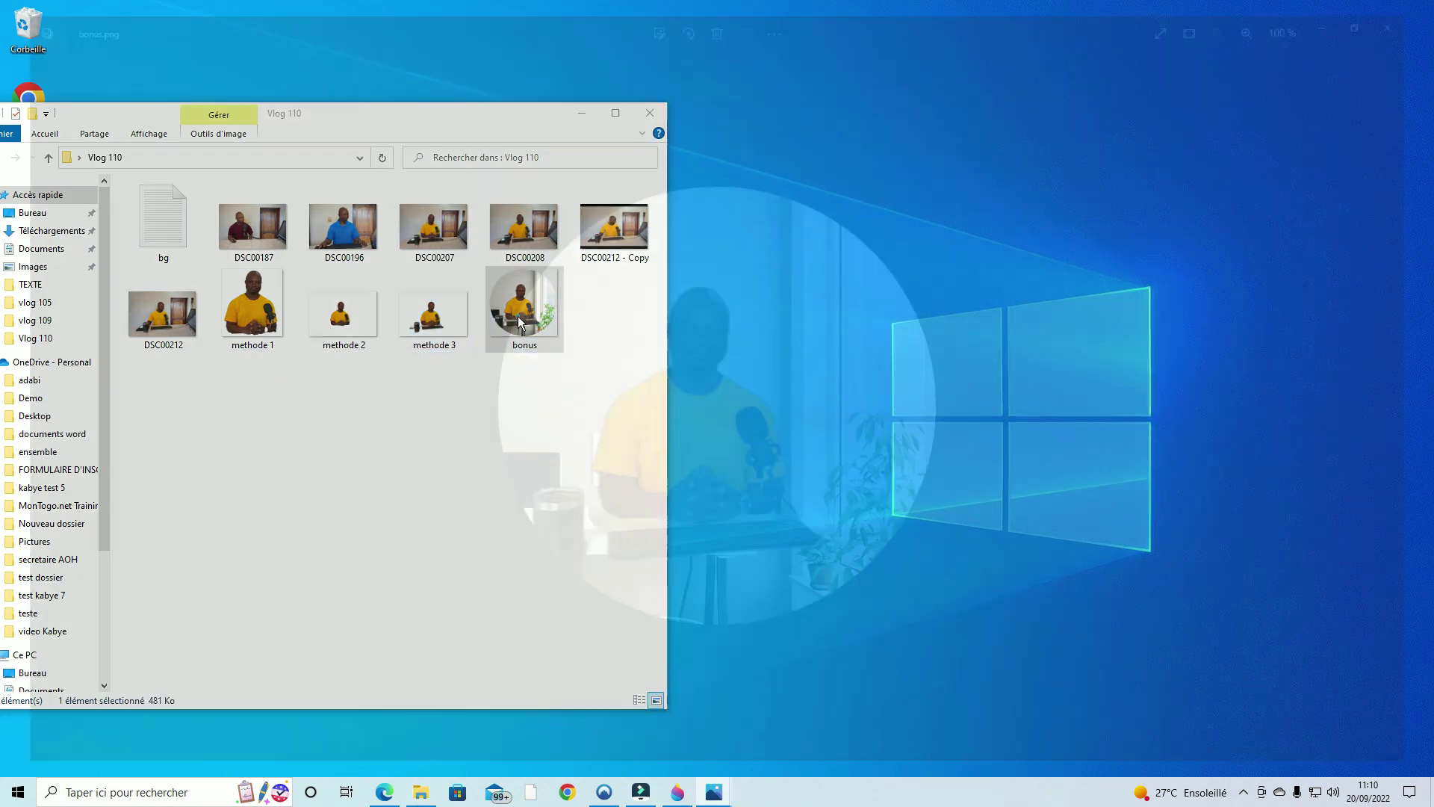